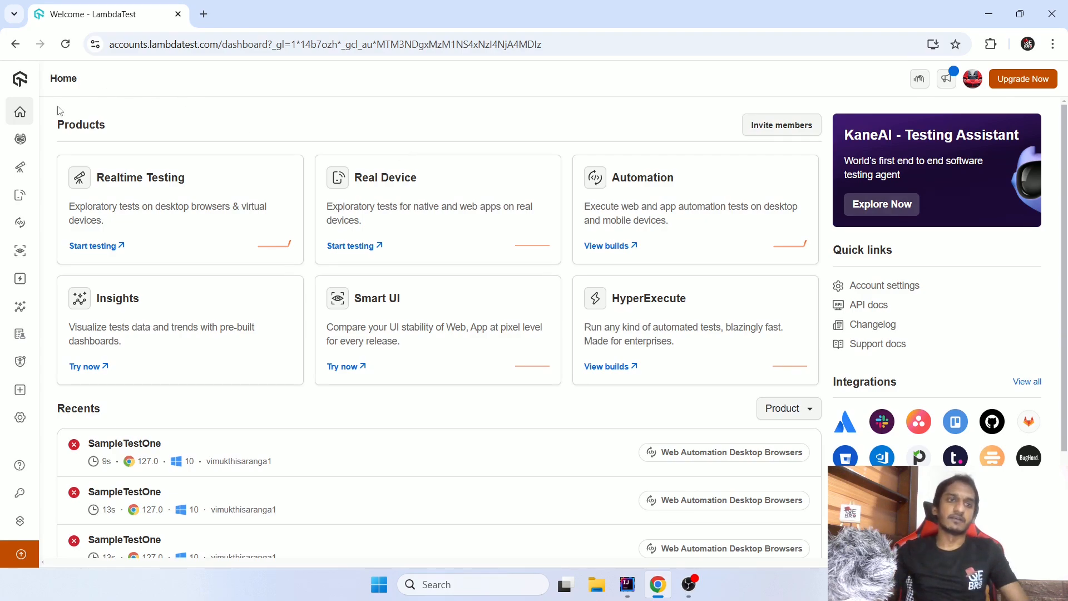
- Open the Screenshot tool for capturing pages on multiple browsers and devices
mouse_move(22, 111)
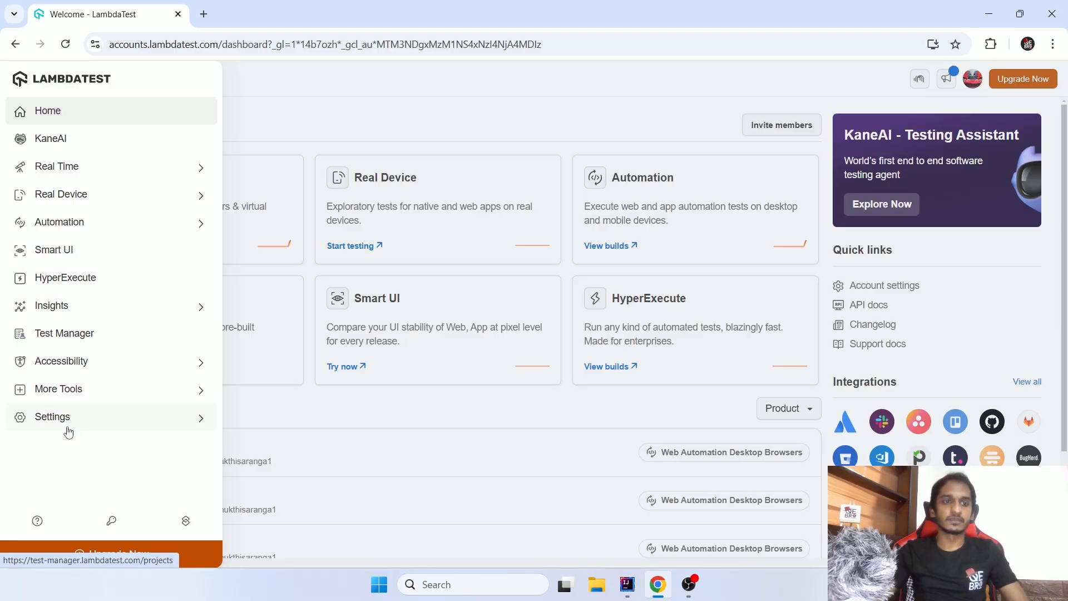
left_click(68, 394)
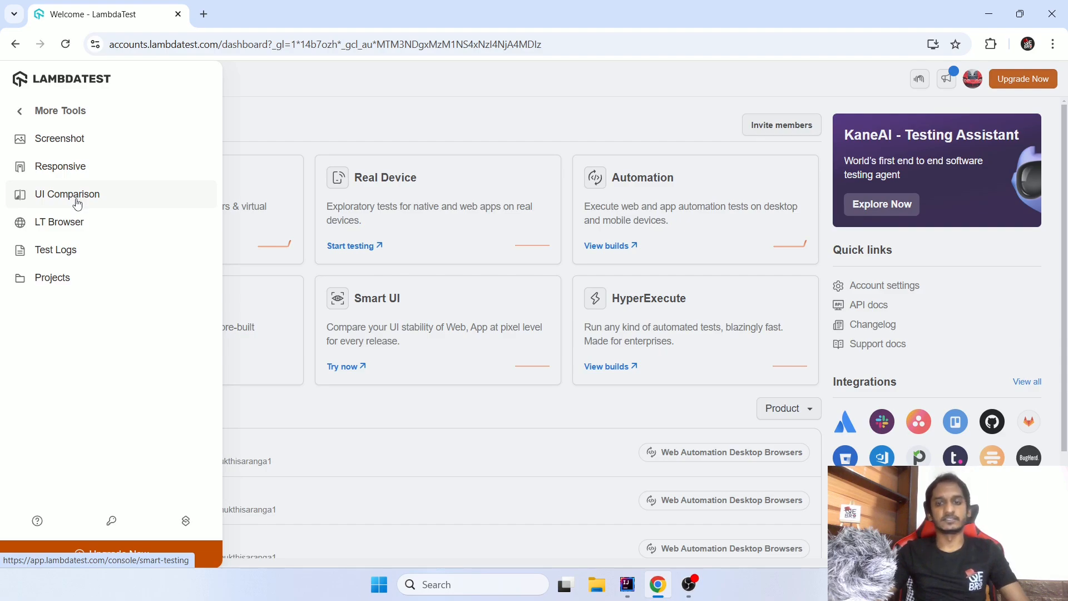
left_click(57, 143)
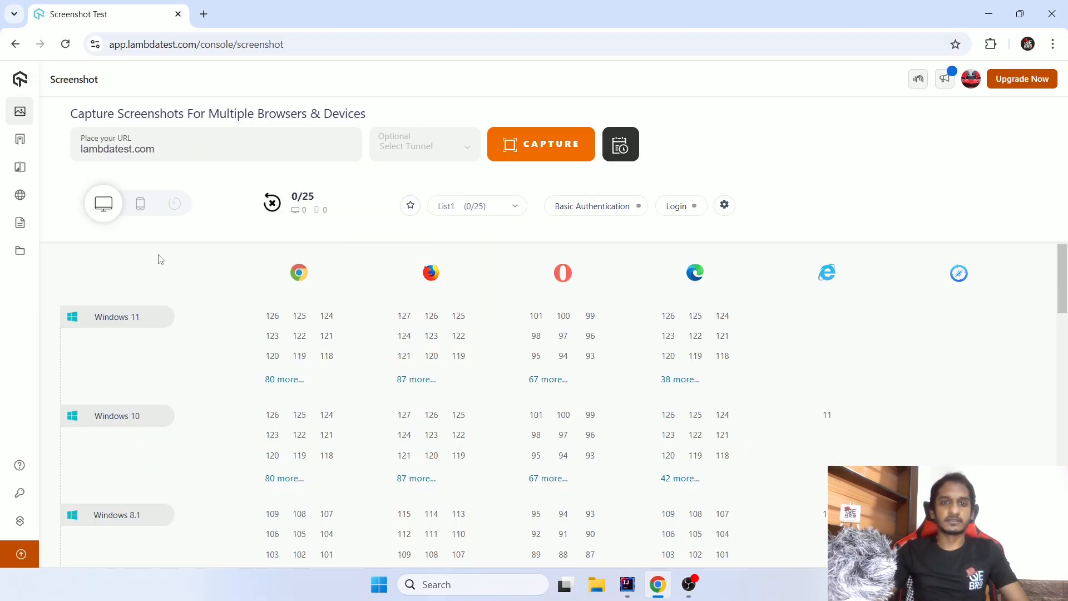
- Examine the desktop operating systems and browser versions offered for screenshot testing, from Windows 11 down to the OS X releases
scroll(159, 260, "down", 3)
scroll(193, 353, "down", 5)
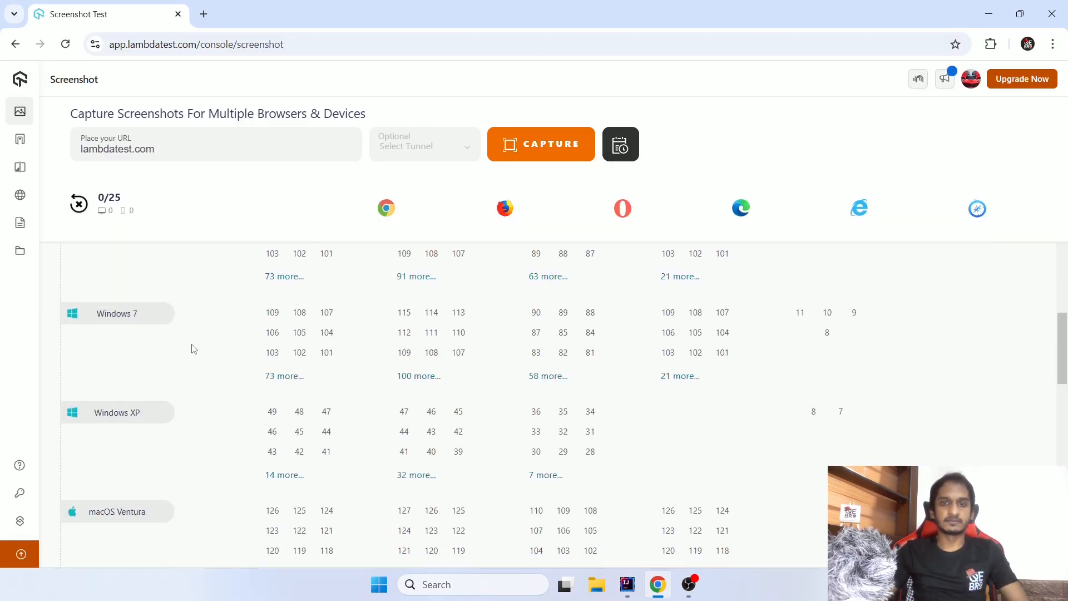
scroll(193, 349, "down", 18)
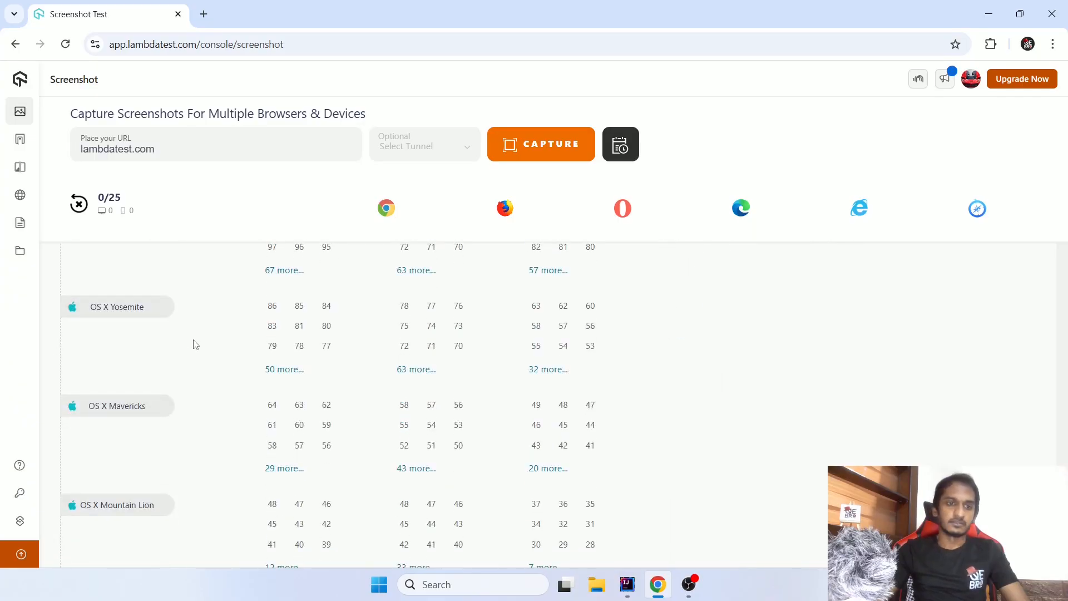
scroll(200, 333, "up", 20)
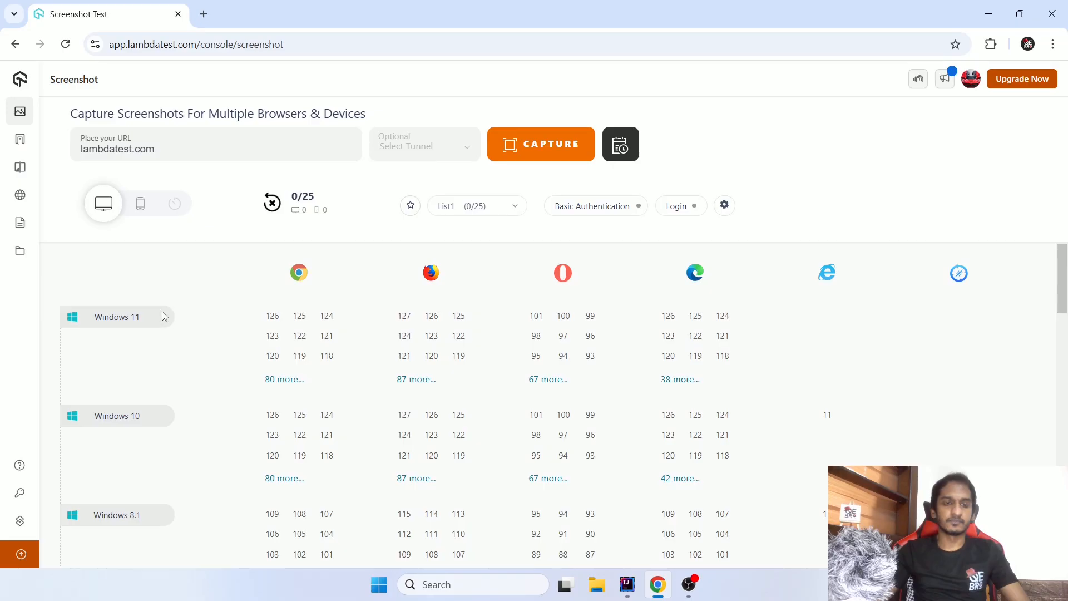
scroll(133, 424, "down", 20)
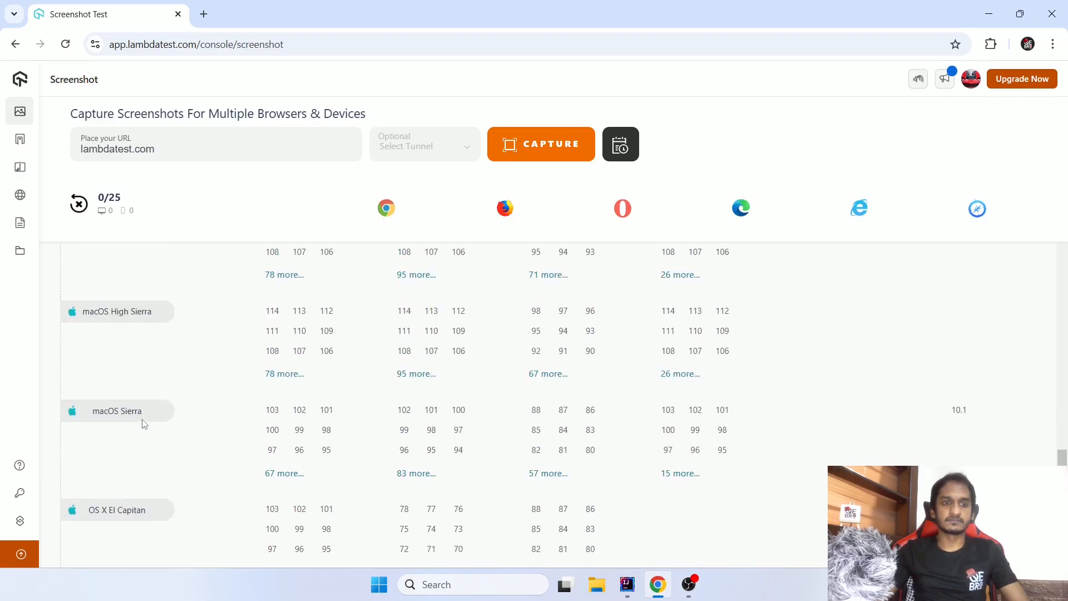
scroll(143, 411, "down", 5)
scroll(143, 403, "up", 16)
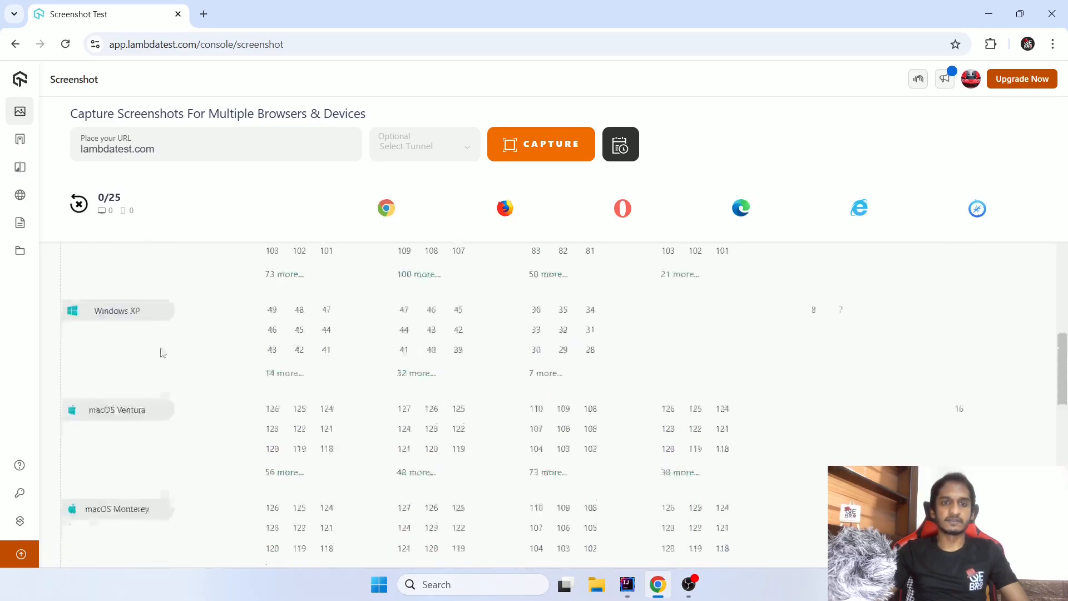
scroll(162, 353, "up", 5)
scroll(162, 336, "up", 4)
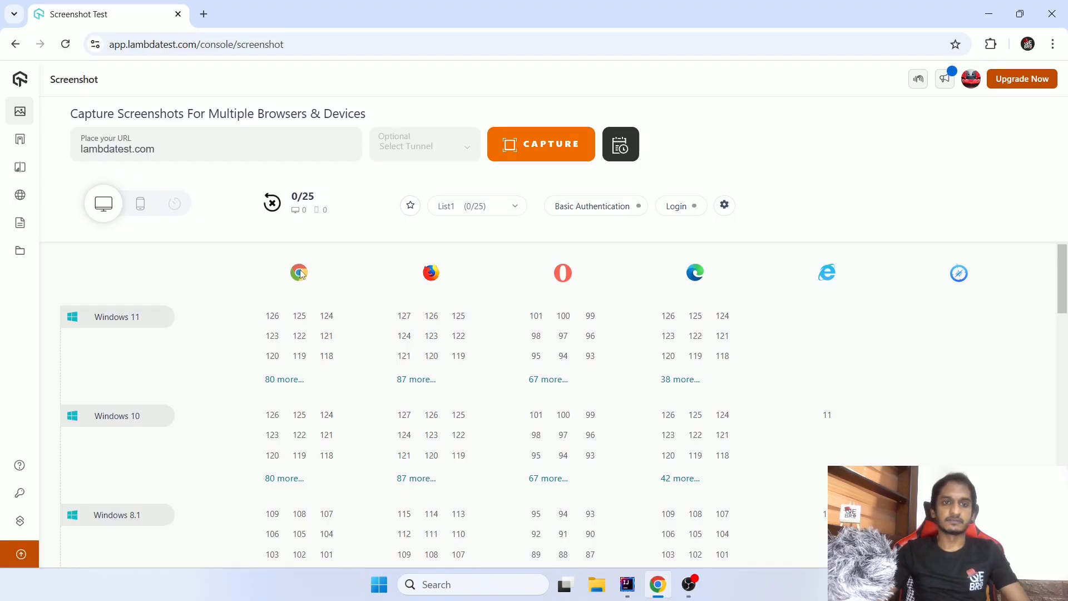
- Select Chrome 122 on Windows 11, Firefox 122 on Windows 10, Opera 94 on Windows 8.1 and Safari 13 on macOS Catalina
left_click(301, 338)
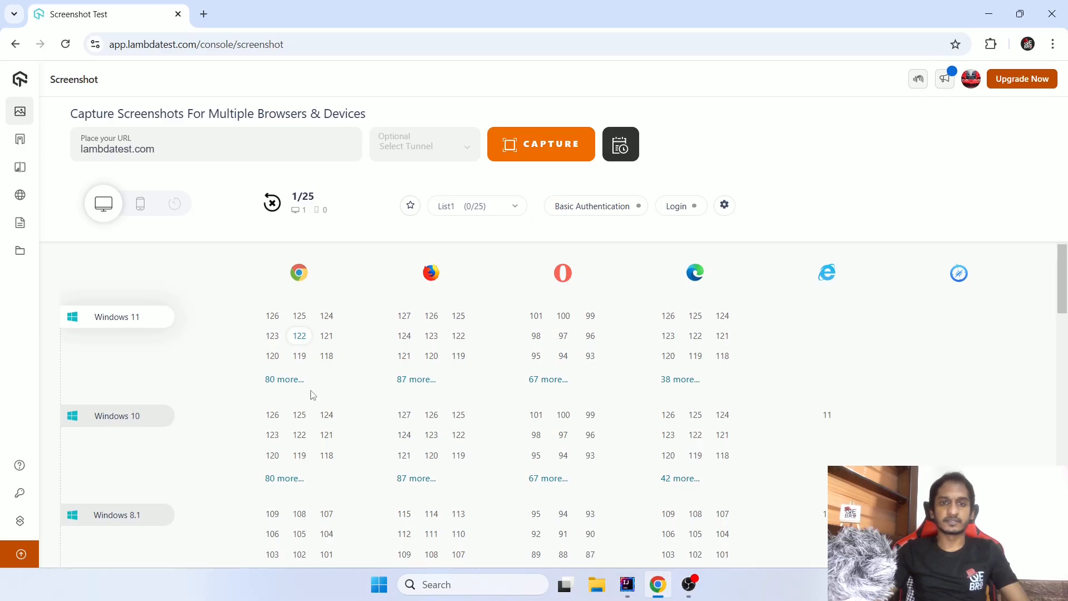
left_click(460, 438)
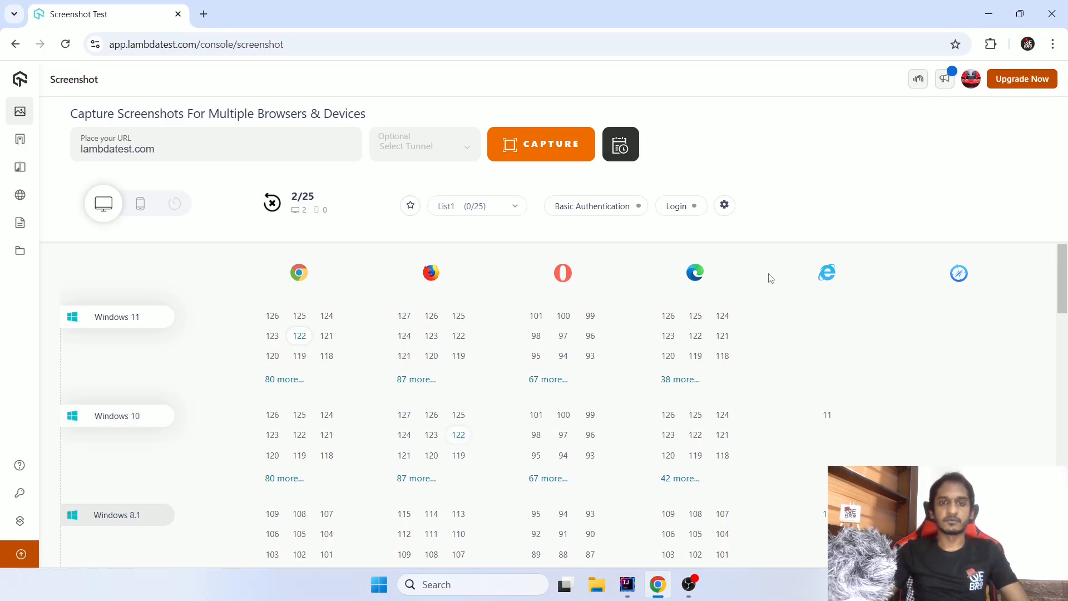
left_click(562, 513)
scroll(716, 456, "down", 3)
scroll(718, 458, "down", 10)
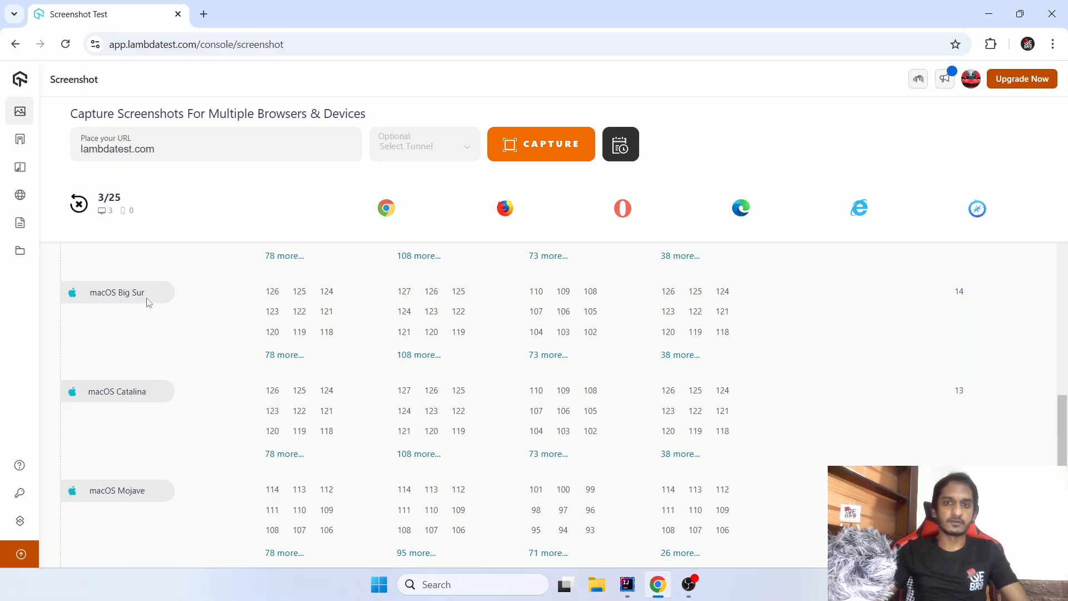
scroll(239, 300, "down", 1)
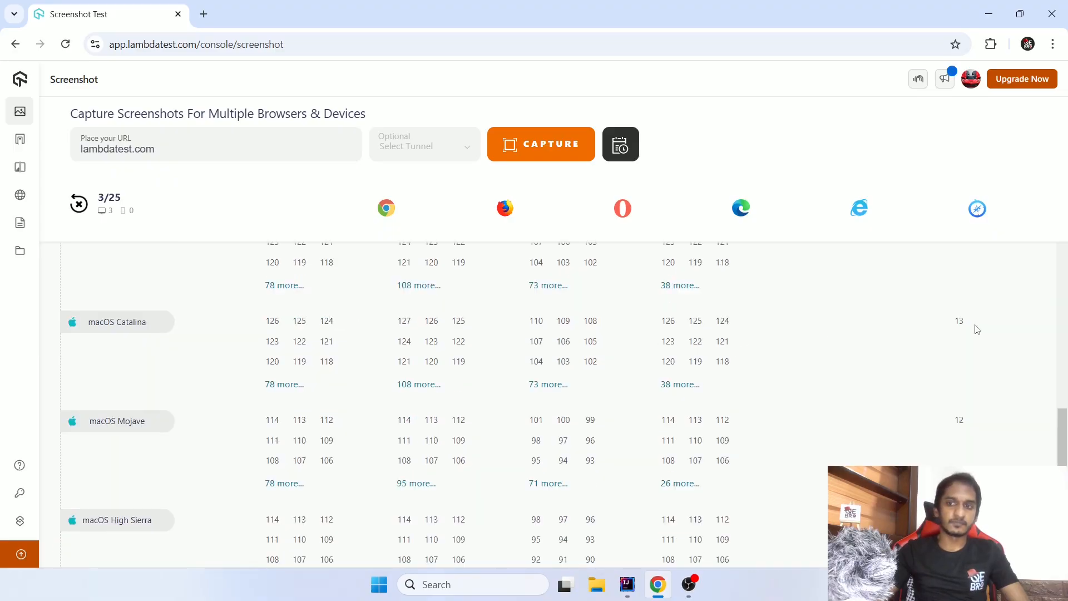
left_click(958, 325)
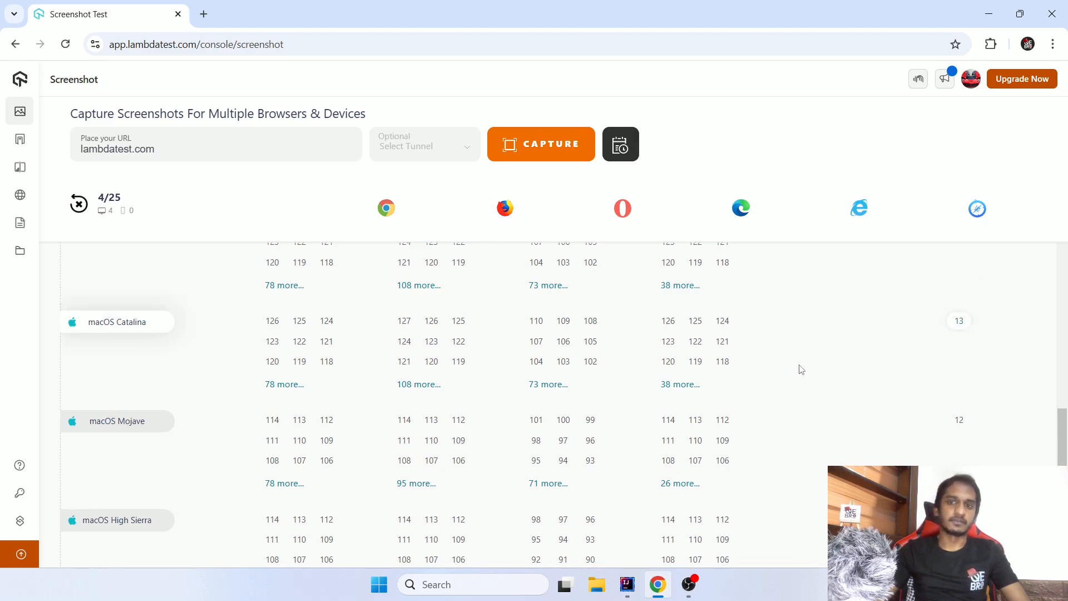
- Review the URL to be tested, the counter of selected configurations and the saved configuration list
scroll(799, 372, "up", 15)
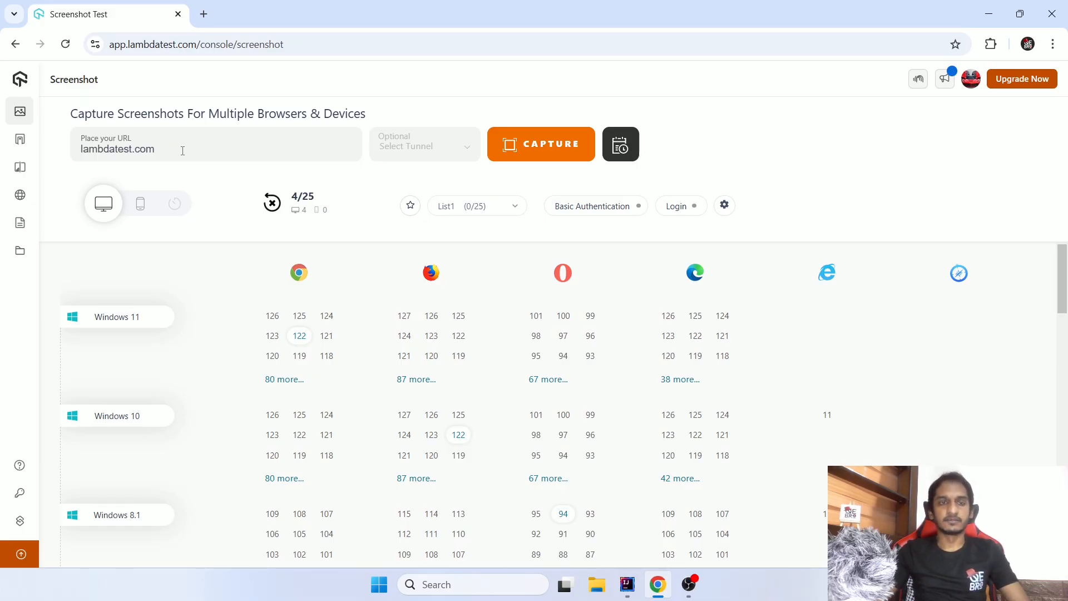
left_click_drag(182, 151, 74, 149)
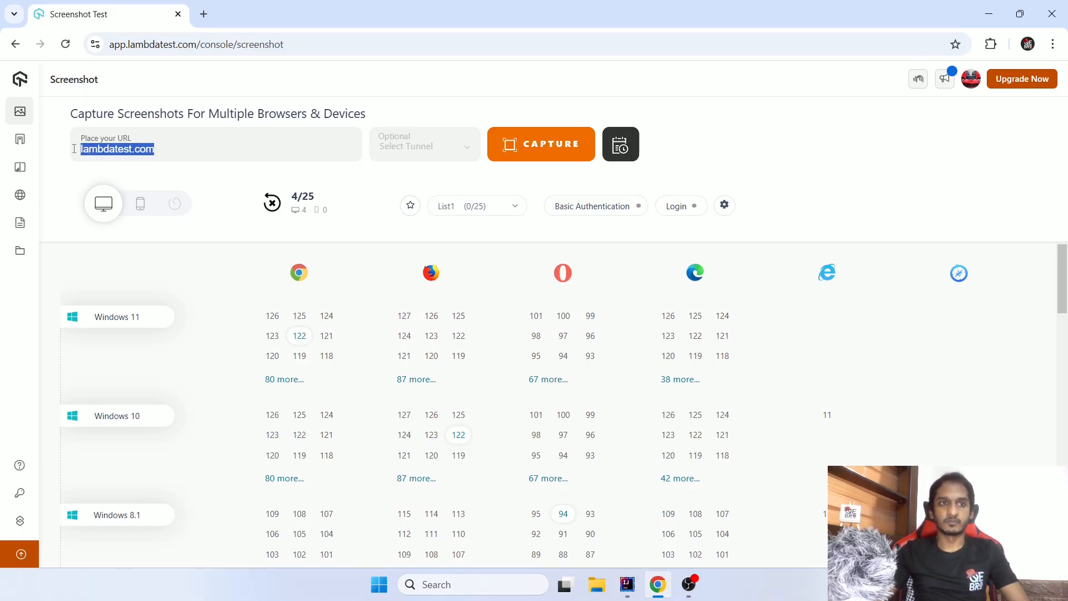
left_click(203, 147)
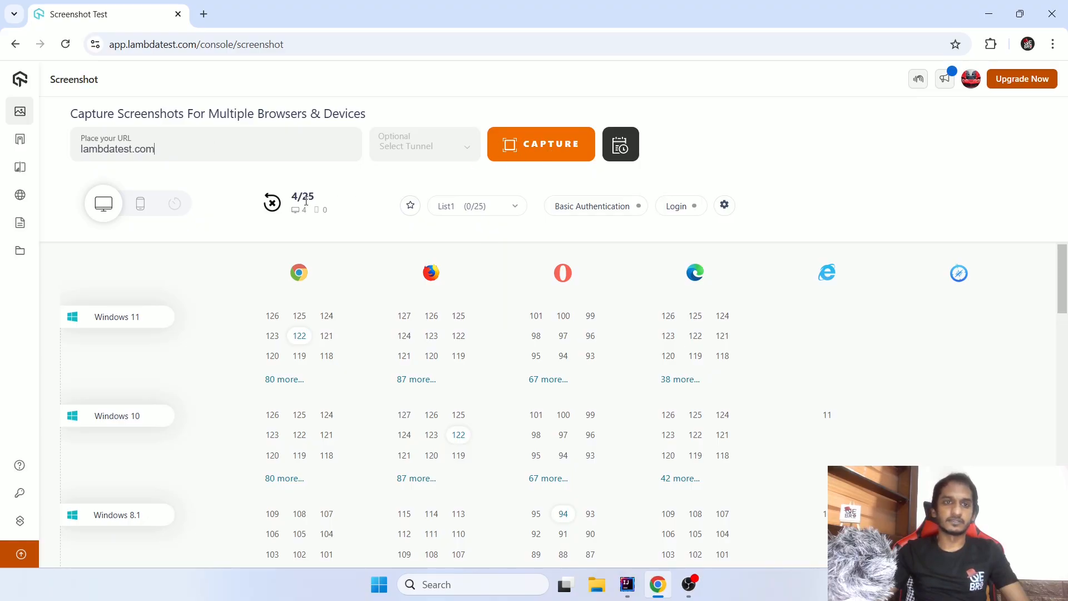
left_click_drag(298, 196, 317, 200)
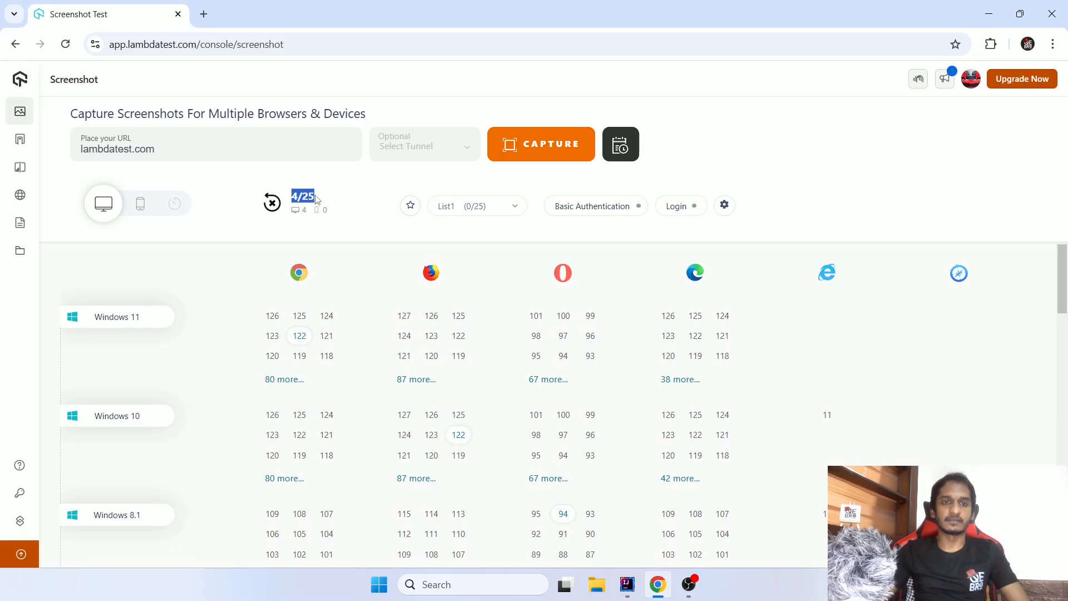
left_click(337, 199)
left_click(481, 207)
left_click(481, 207)
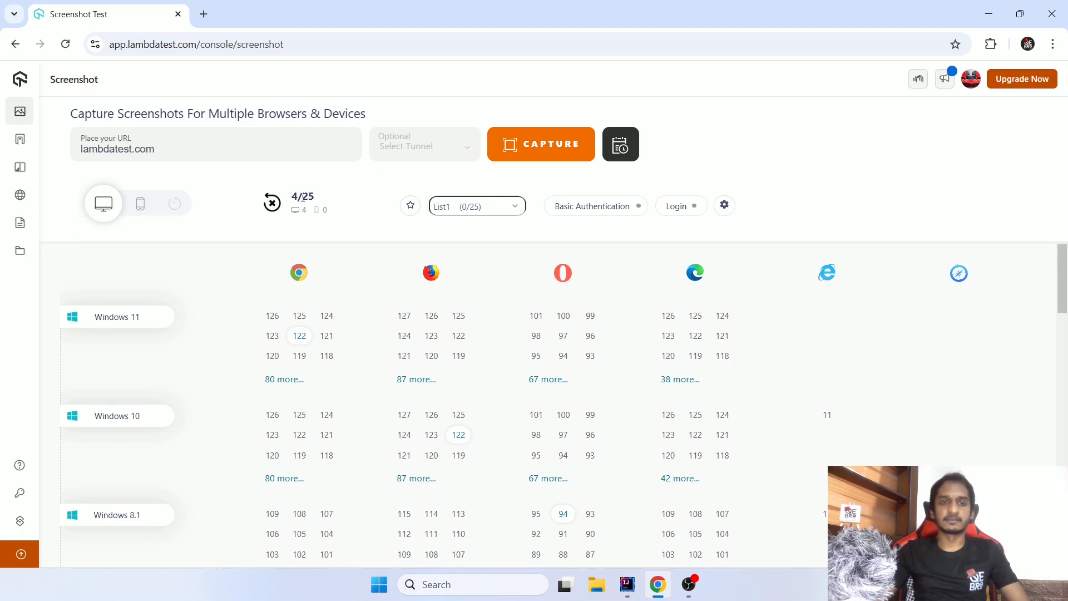
- Capture screenshots of lambdatest.com on the four selected configurations and look through the entries of the results page
left_click(539, 155)
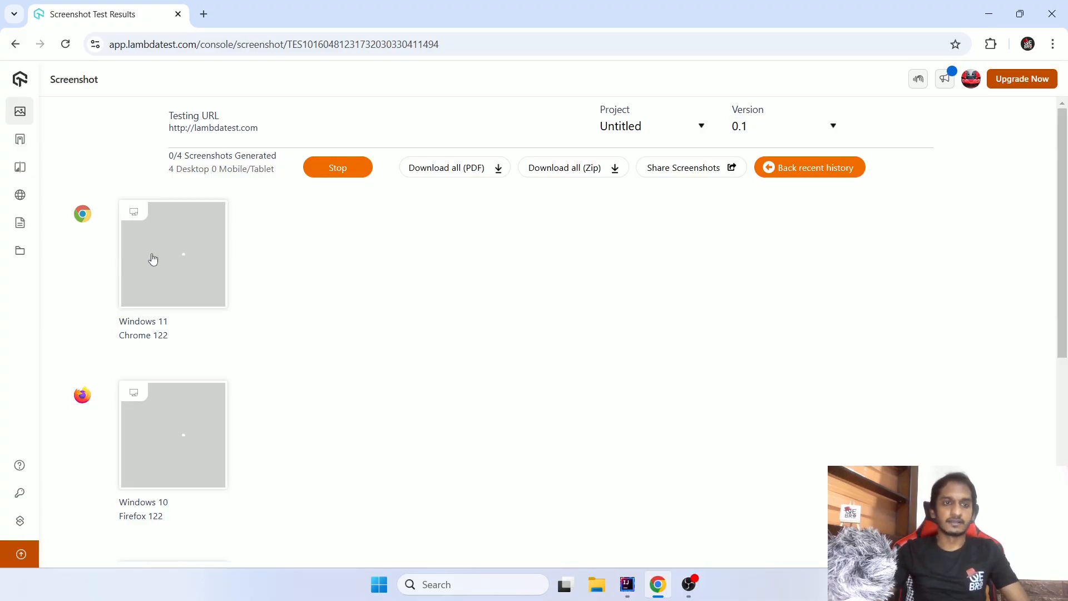
scroll(266, 270, "down", 2)
scroll(267, 270, "down", 5)
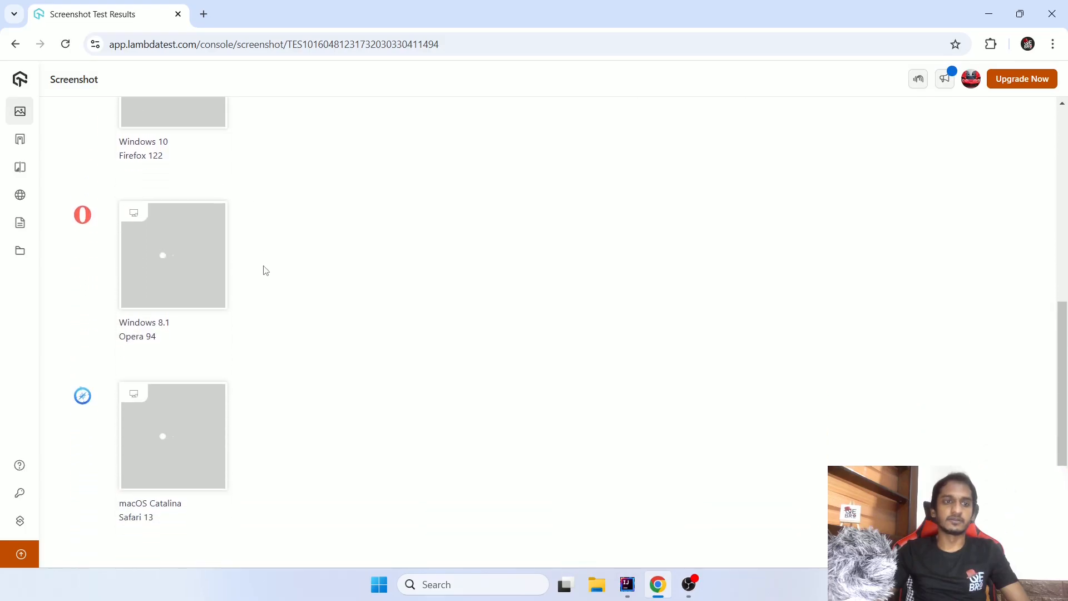
scroll(264, 270, "up", 7)
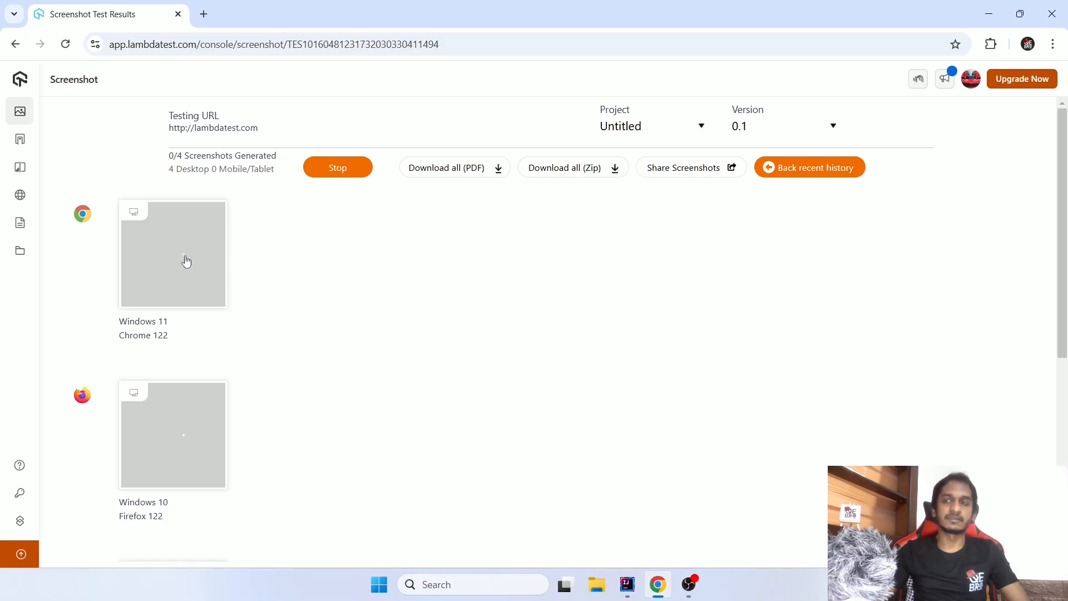
- Check the project and version choices available for the screenshot test
left_click(658, 131)
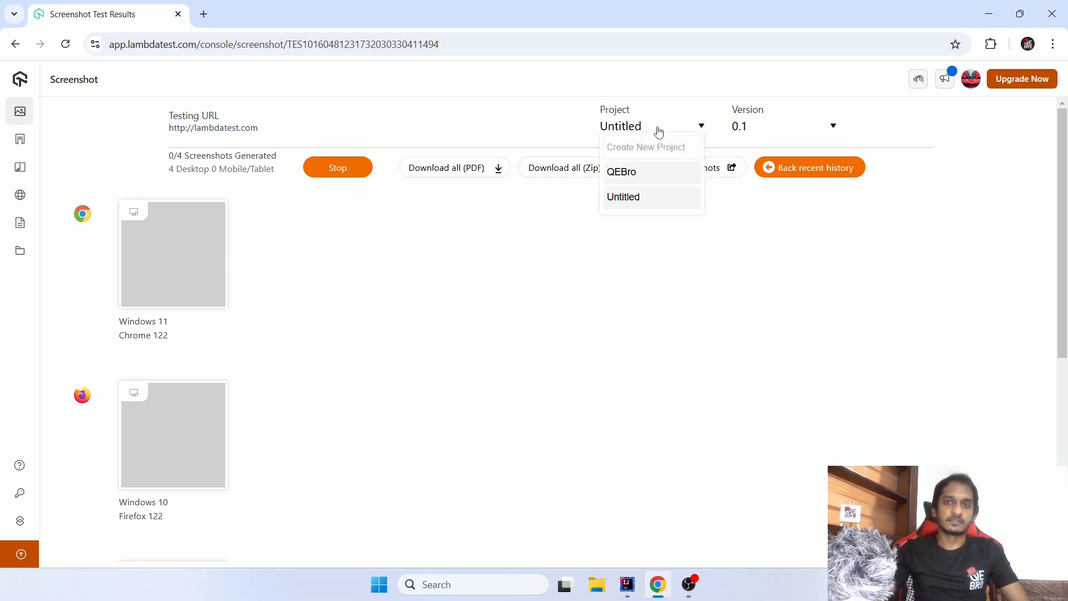
left_click(744, 129)
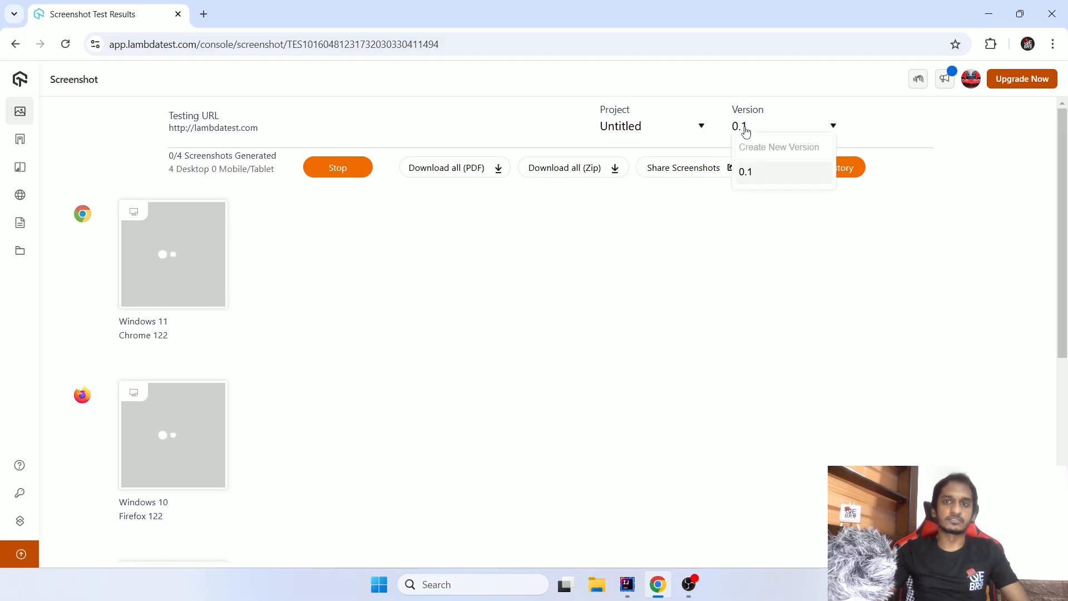
left_click(868, 124)
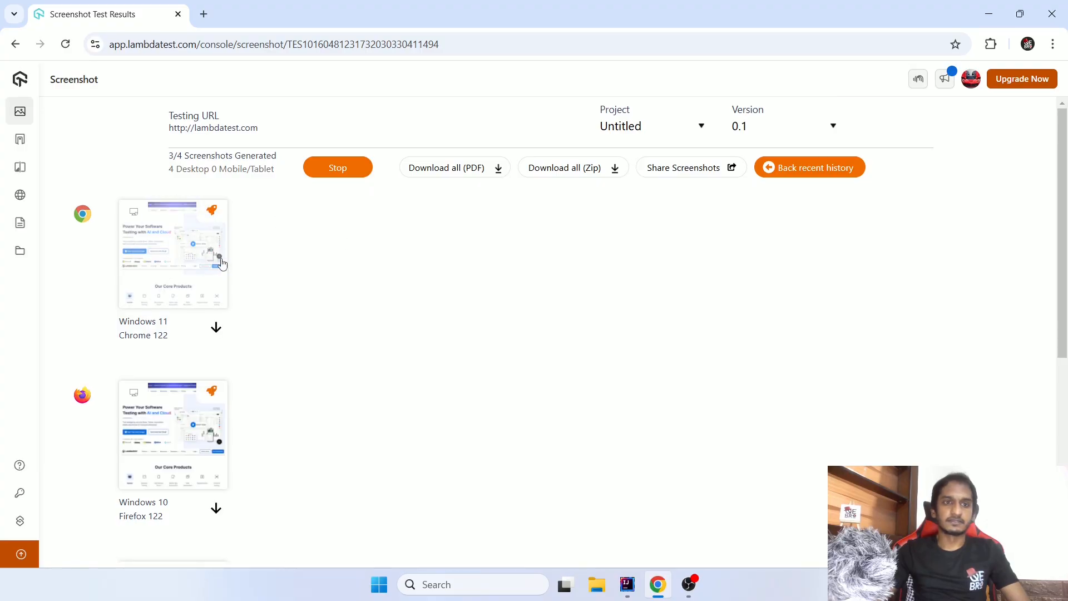
- Look through the generated screenshots, download the one for Chrome 122 on Windows 11 and open the image file
scroll(184, 267, "down", 5)
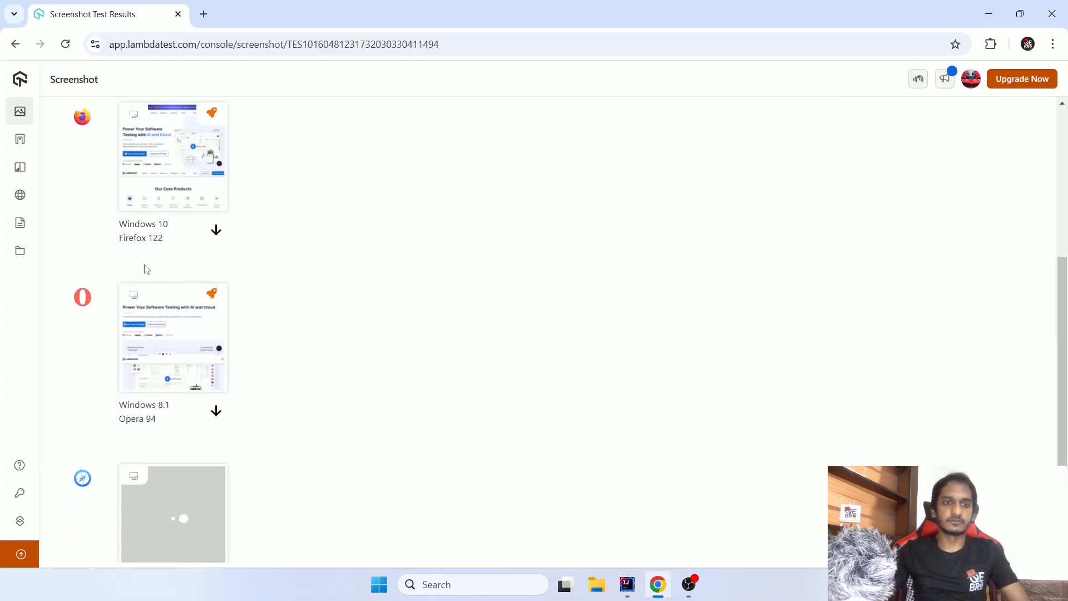
scroll(161, 349, "down", 1)
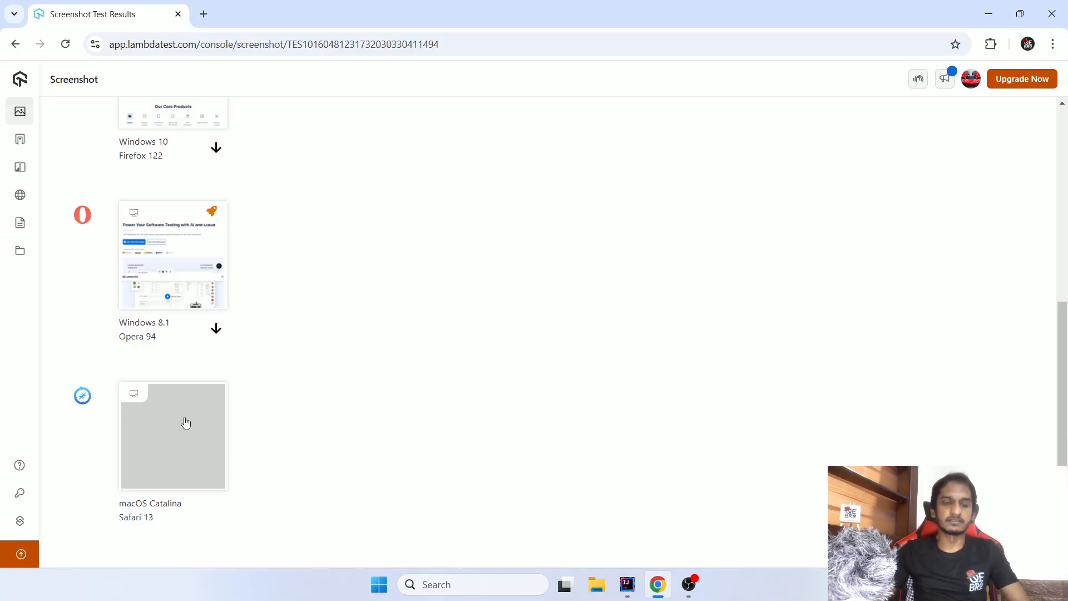
scroll(315, 409, "up", 5)
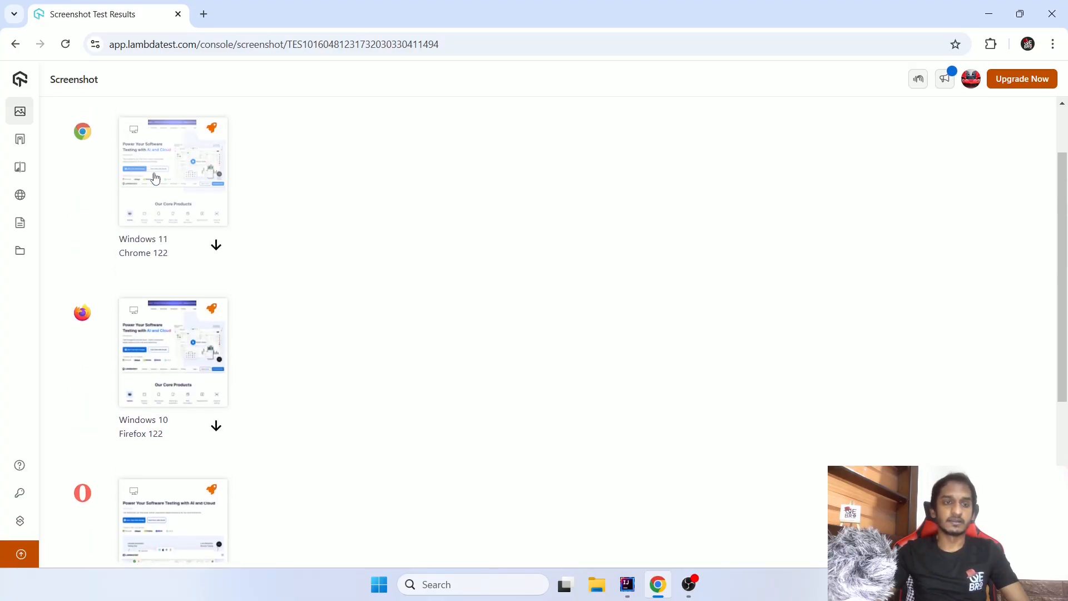
scroll(216, 332, "up", 2)
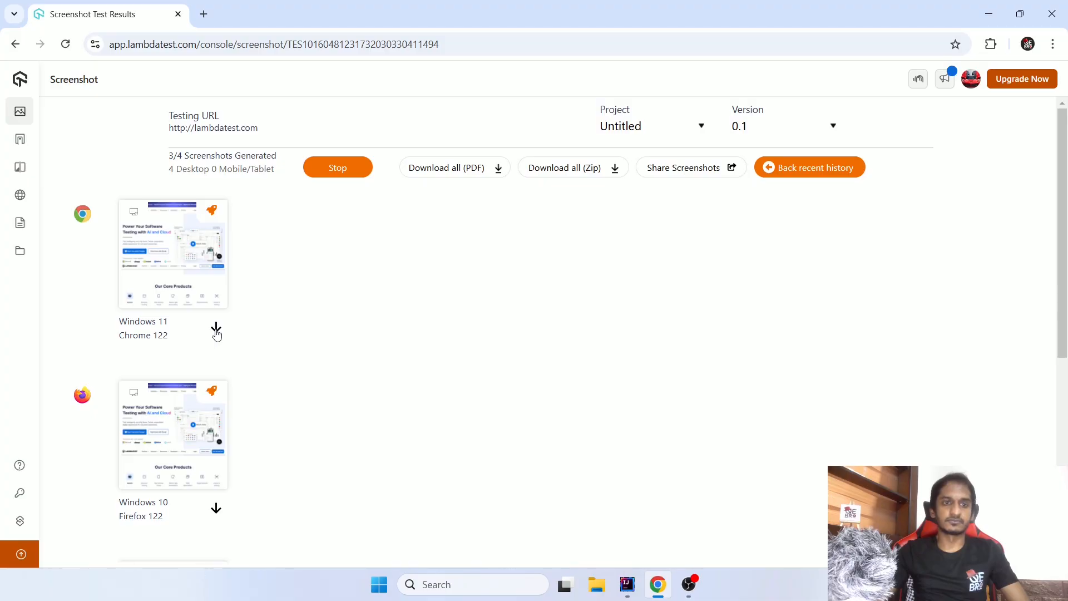
left_click(216, 330)
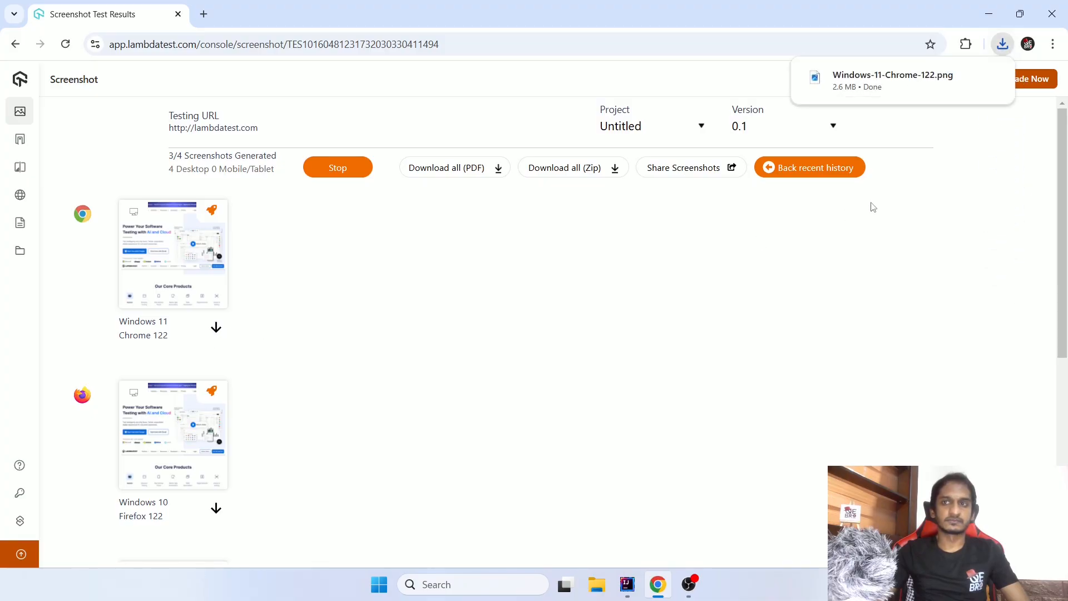
left_click(867, 95)
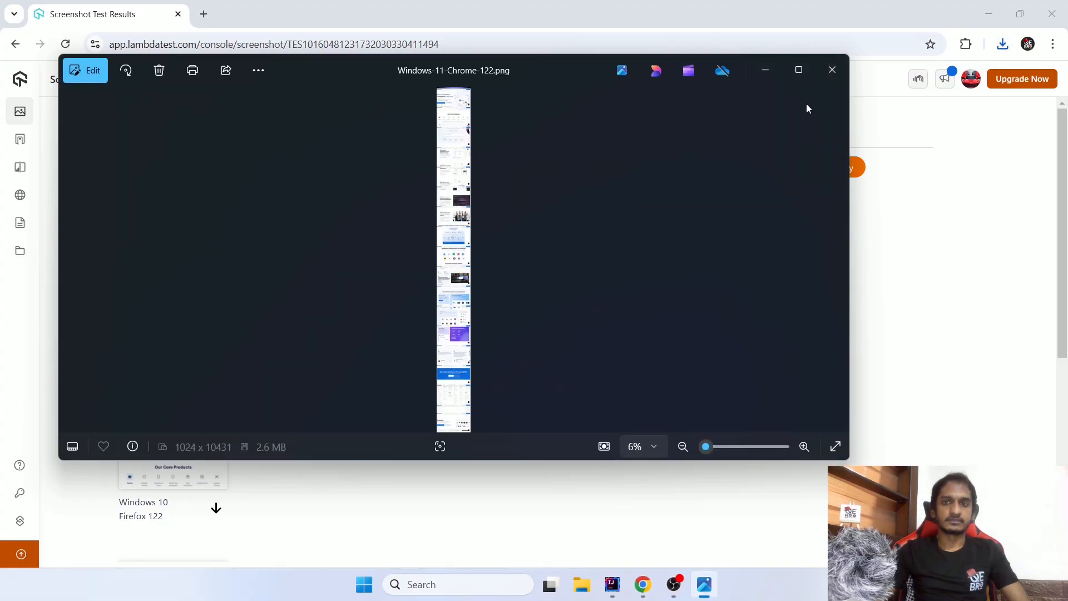
- Maximize the image viewer and examine the beginning of the captured LambdaTest page in close-up
left_click(799, 69)
scroll(542, 156, "up", 5)
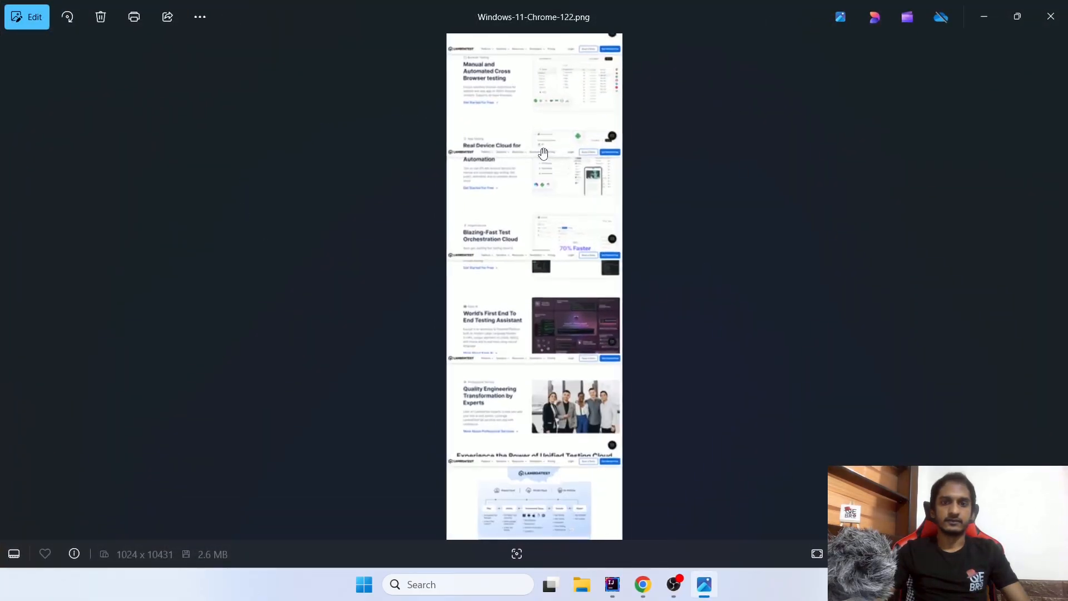
scroll(543, 153, "up", 3)
left_click_drag(593, 115, 586, 327)
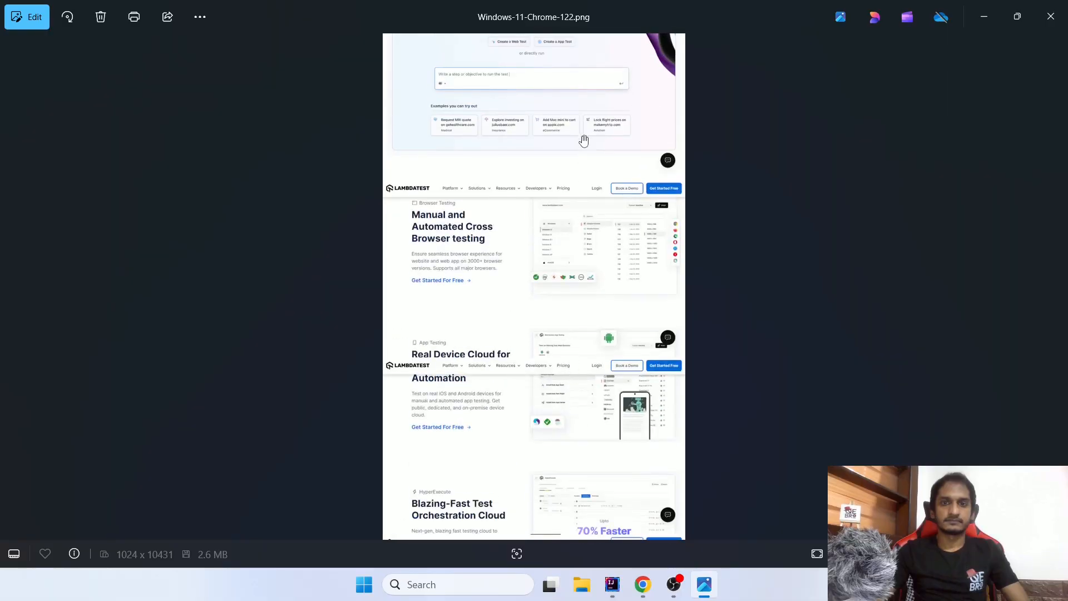
scroll(584, 140, "up", 5)
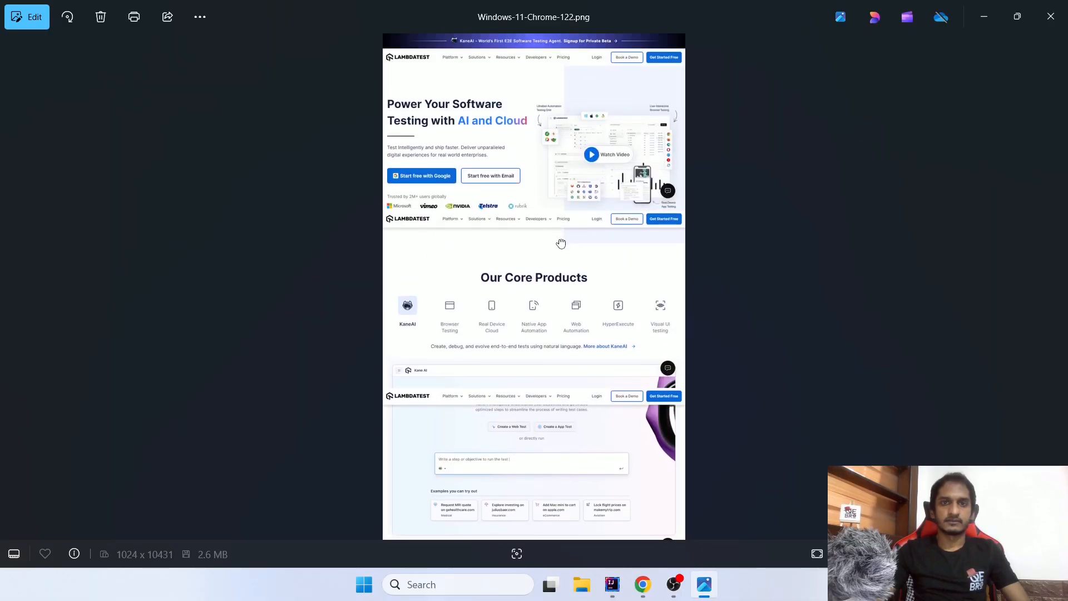
scroll(563, 105, "up", 5)
left_click_drag(608, 155, 585, 332)
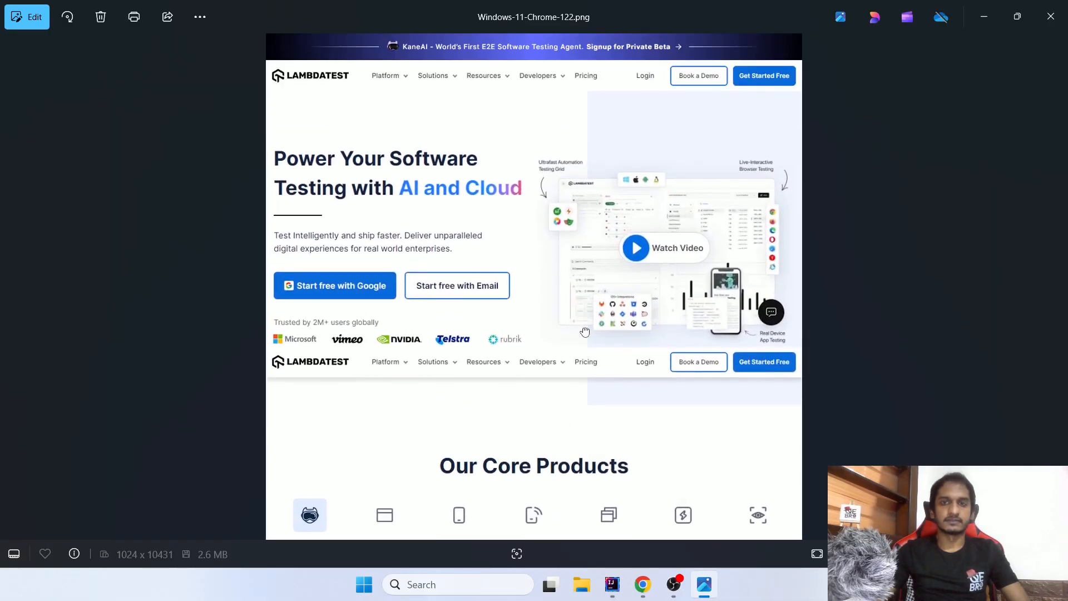
- Look through the rest of the captured LambdaTest page down to its footer and close the image viewer
scroll(584, 332, "down", 10)
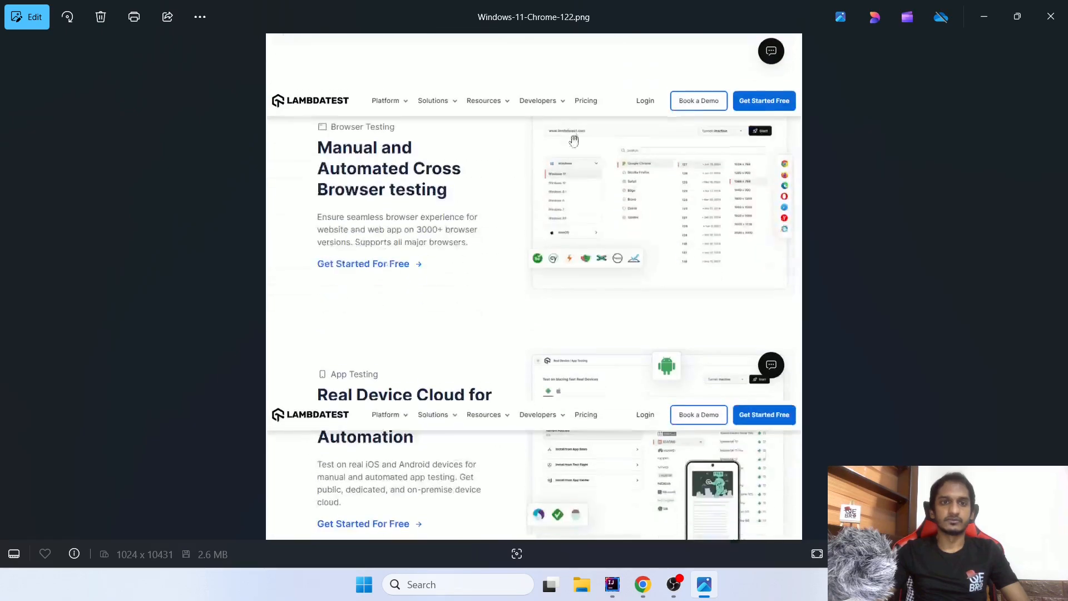
scroll(574, 140, "down", 10)
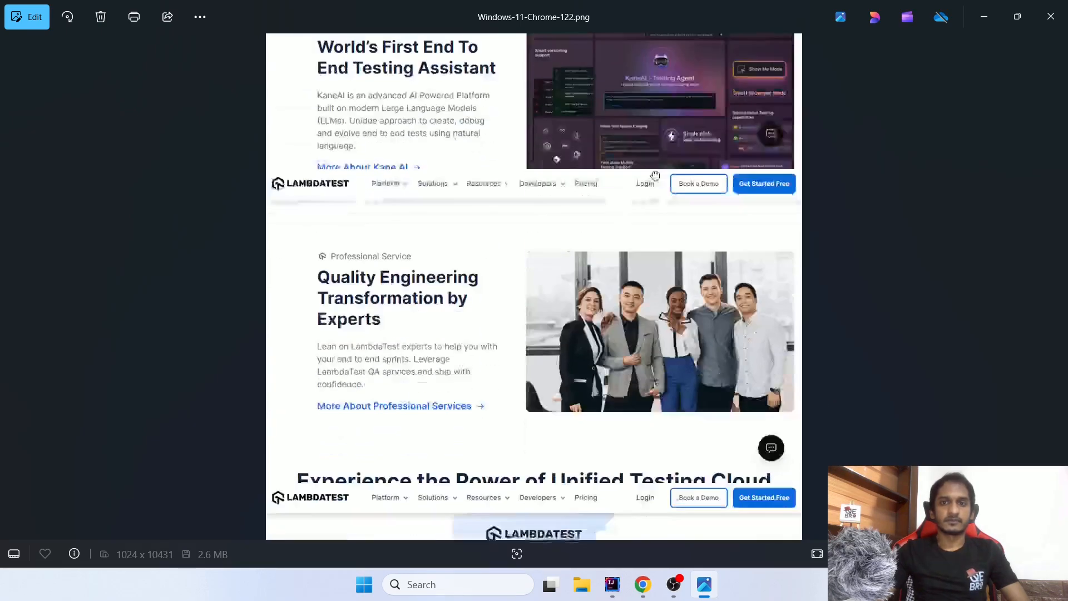
scroll(656, 176, "down", 10)
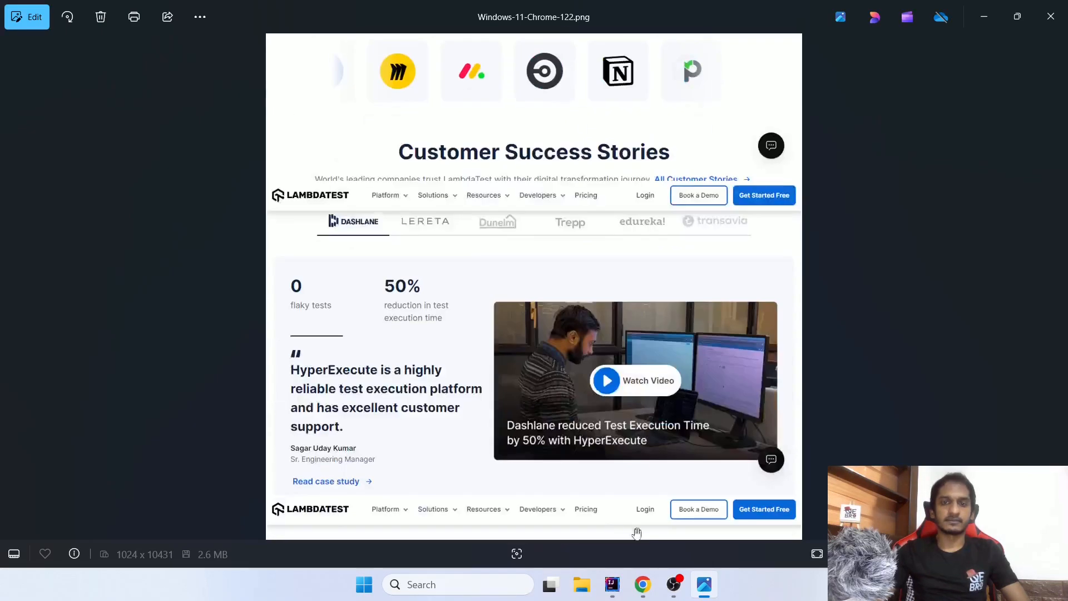
scroll(638, 533, "down", 5)
scroll(627, 332, "down", 3)
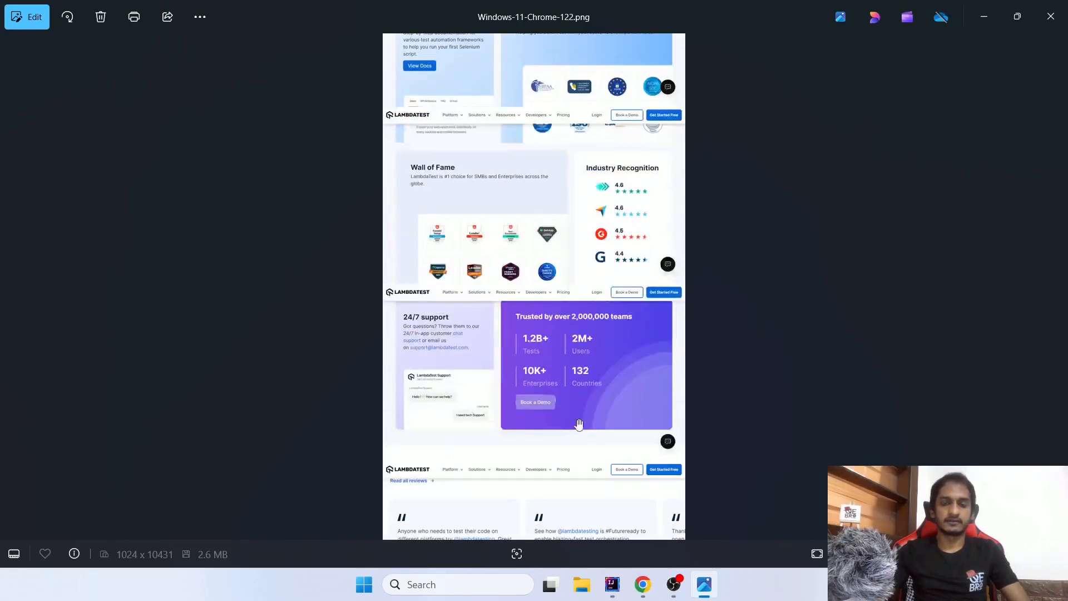
scroll(579, 425, "down", 10)
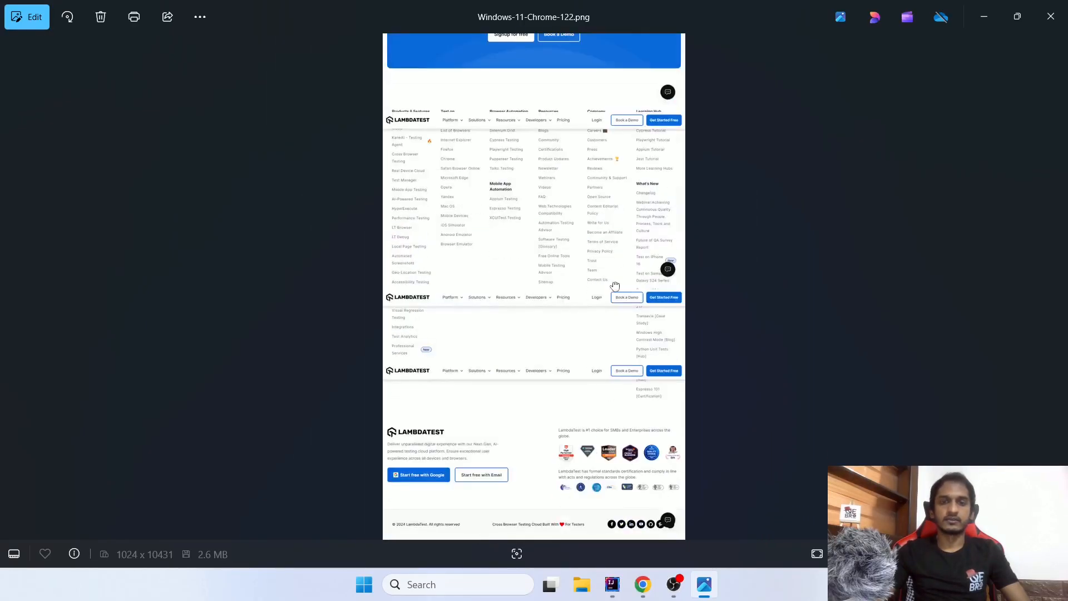
left_click(1050, 16)
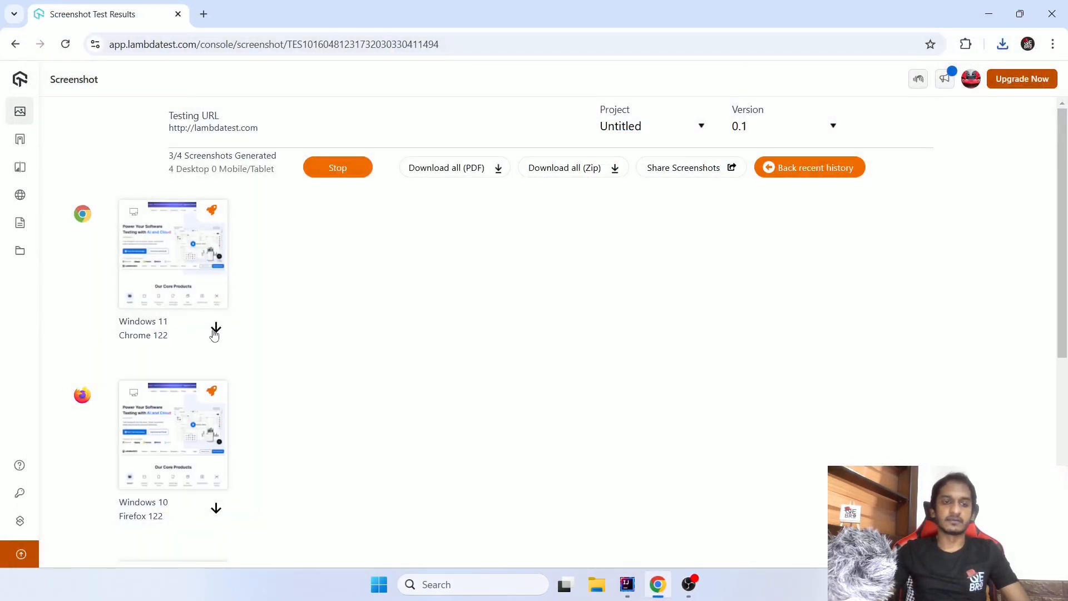
- Check the results page for the progress of all four screenshots and the available download and sharing options
scroll(238, 409, "down", 6)
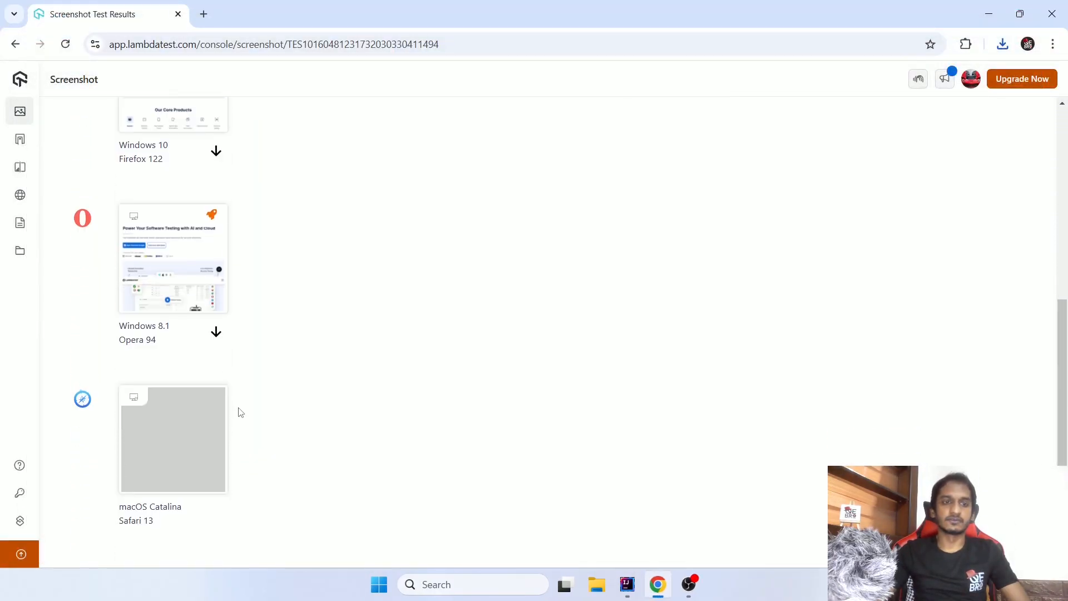
scroll(245, 411, "up", 6)
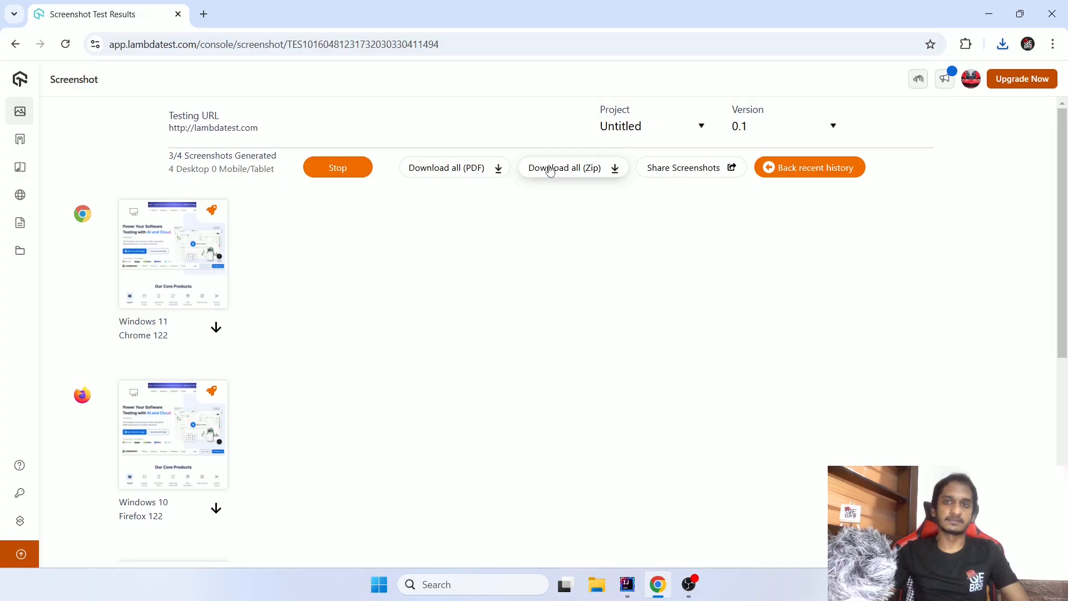
left_click(710, 175)
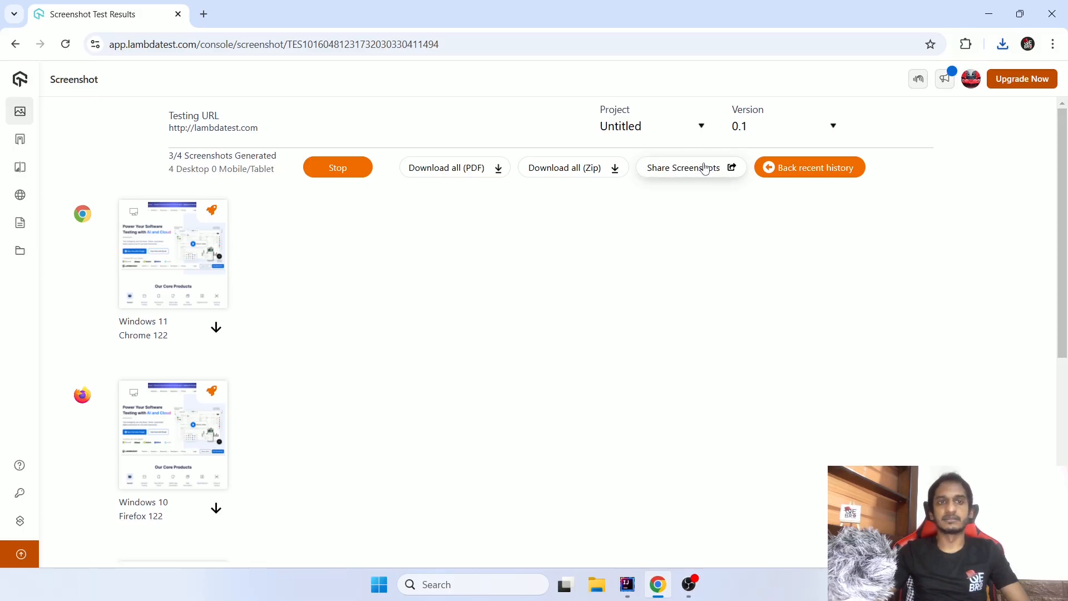
scroll(627, 229, "down", 6)
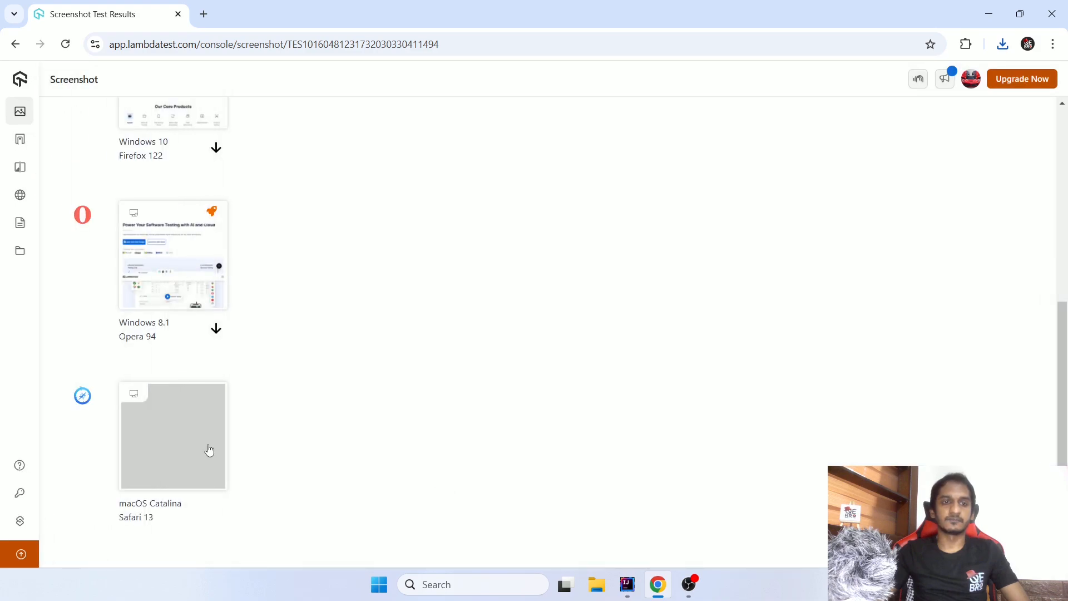
scroll(316, 418, "up", 7)
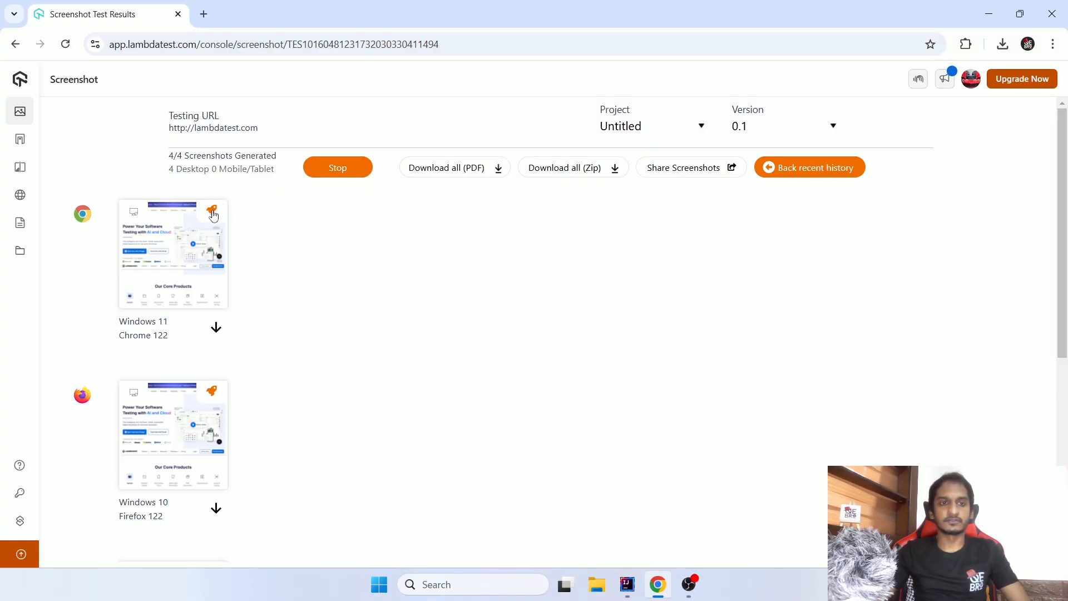
- Launch a real-time session for Chrome 122 on Windows 11, allow all cookies and dismiss the sign-up pop-up
left_click(212, 212)
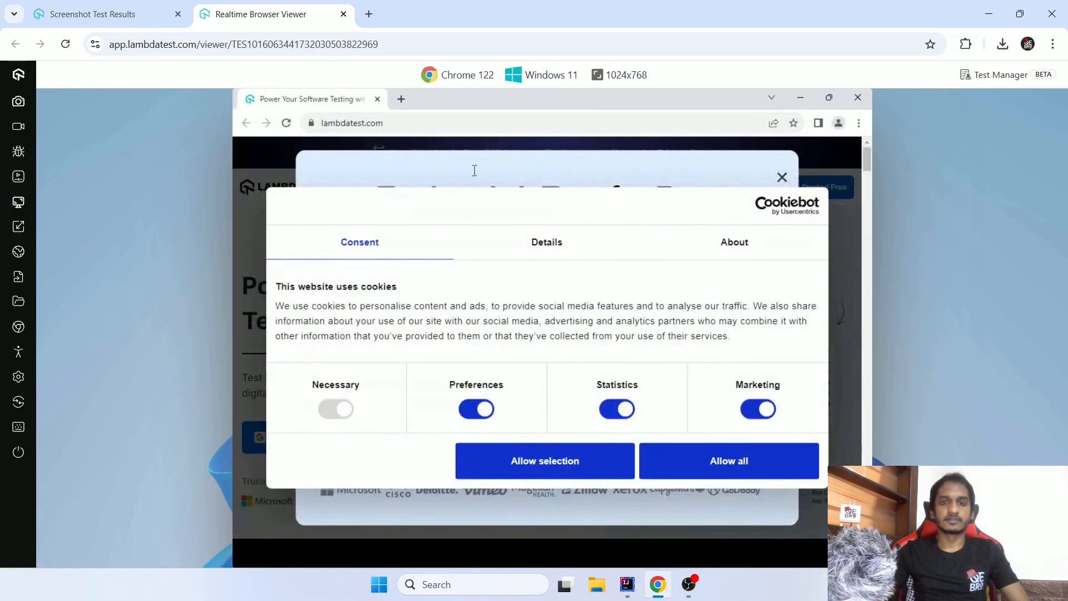
left_click(713, 468)
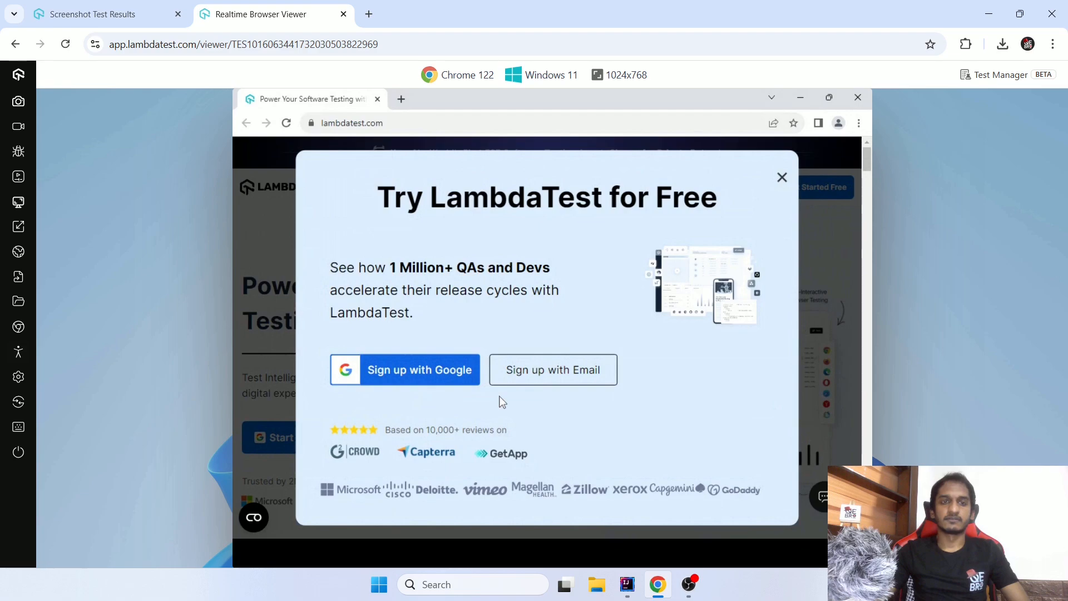
scroll(503, 402, "down", 2)
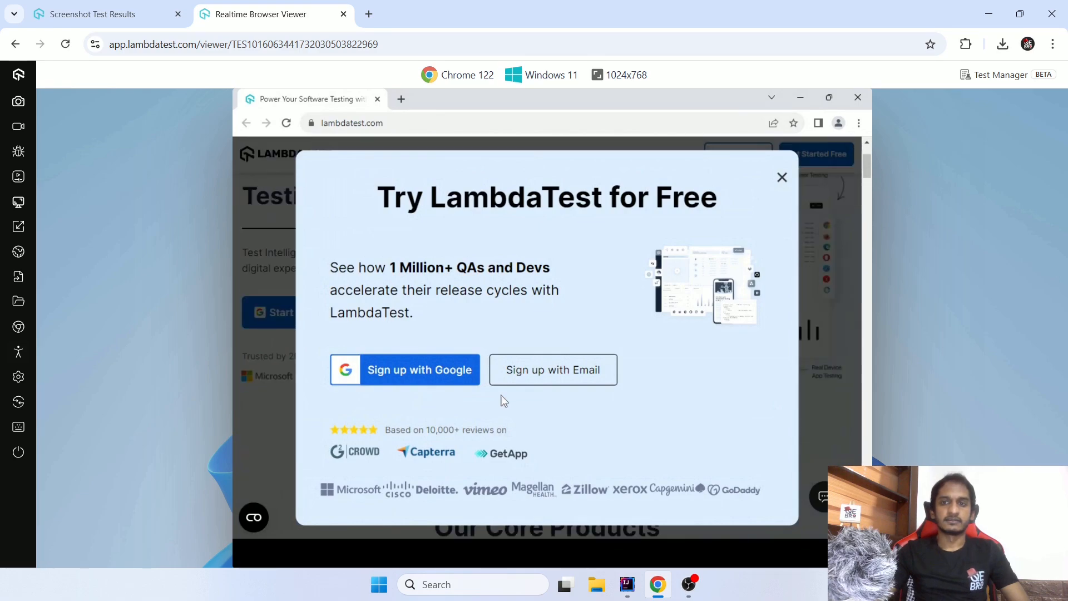
left_click(786, 182)
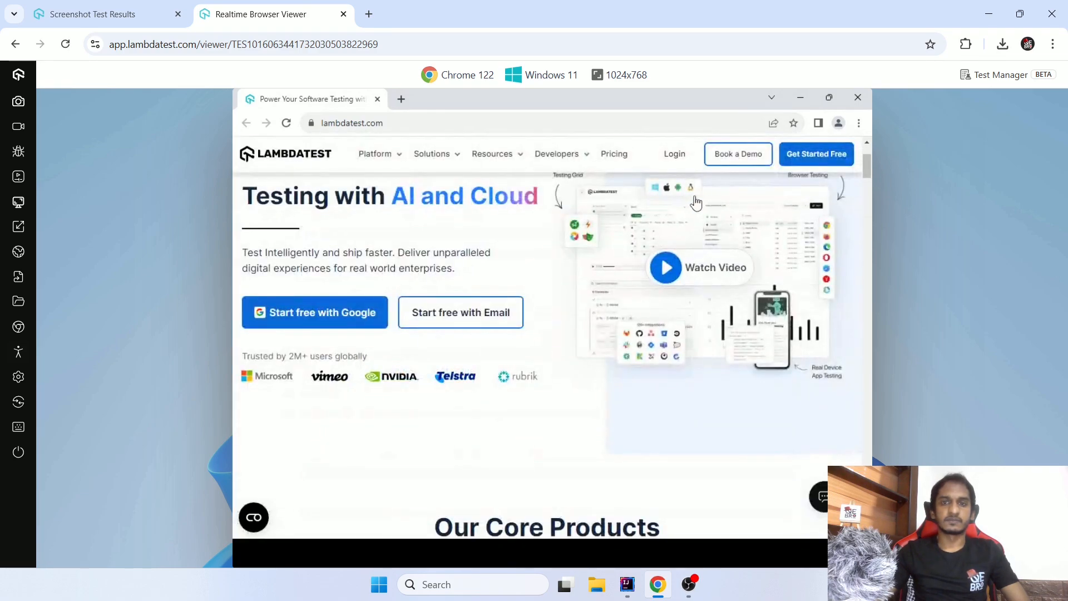
scroll(567, 244, "down", 5)
- Launch a real-time session for Firefox 122 on Windows 10 and return to the results page to review the remaining screenshots
left_click(123, 5)
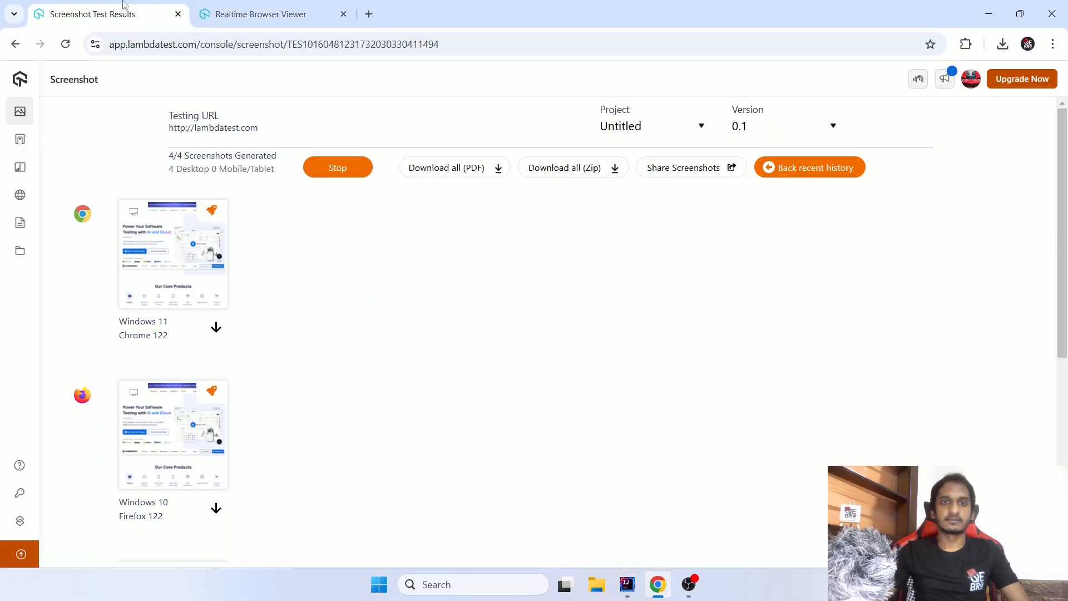
left_click(216, 397)
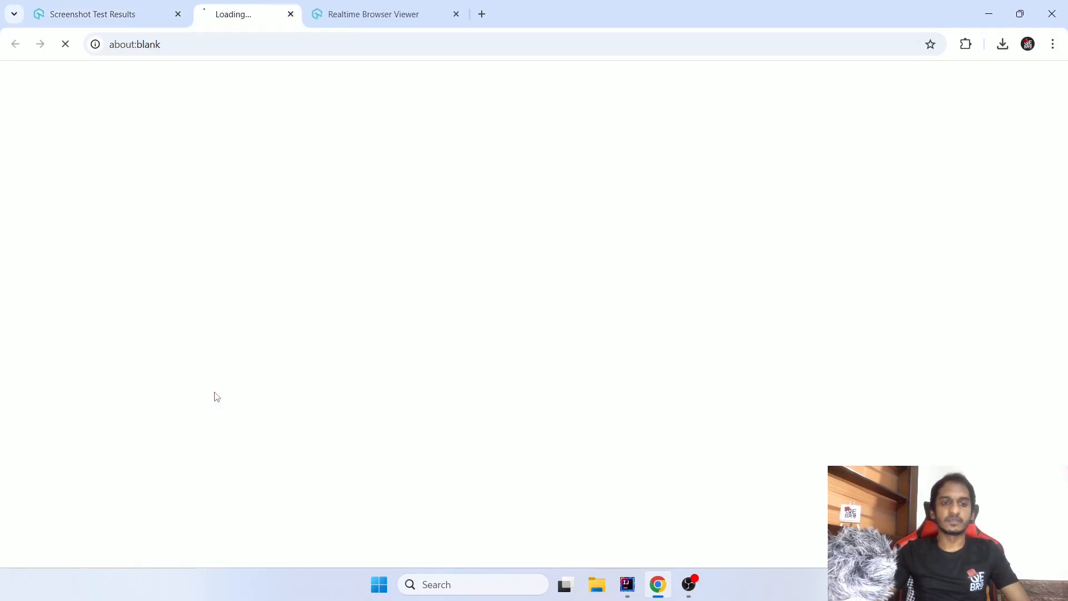
left_click(111, 14)
scroll(310, 473, "down", 6)
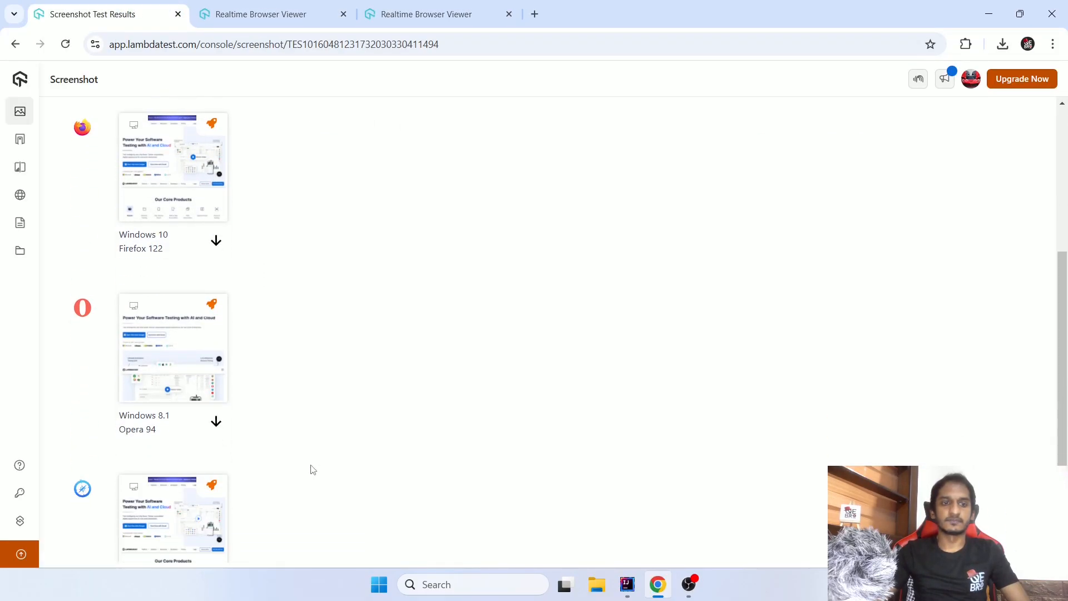
mouse_move(82, 413)
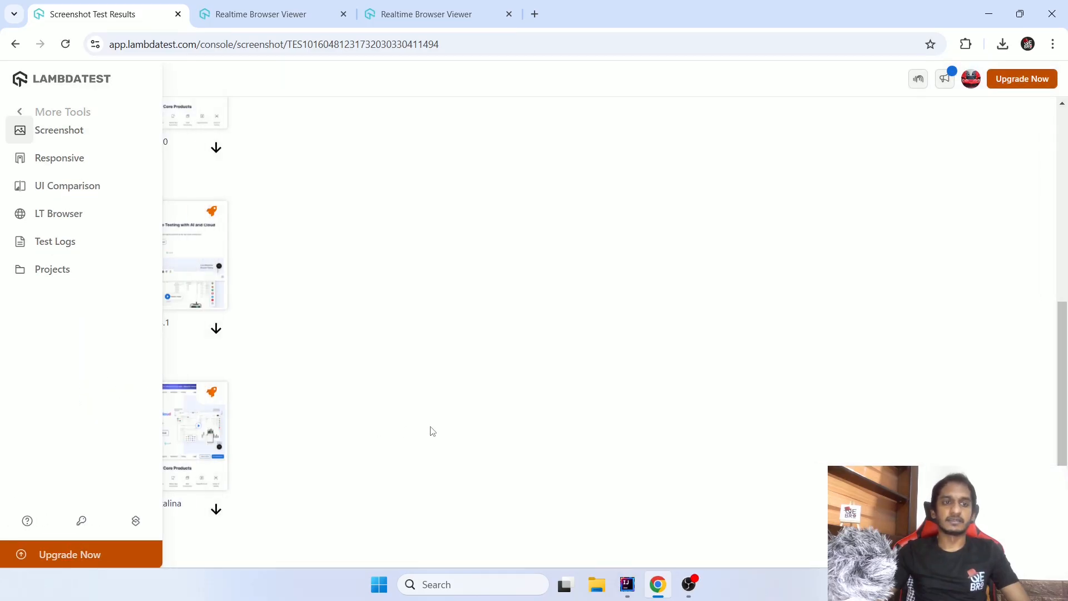
scroll(405, 457, "up", 6)
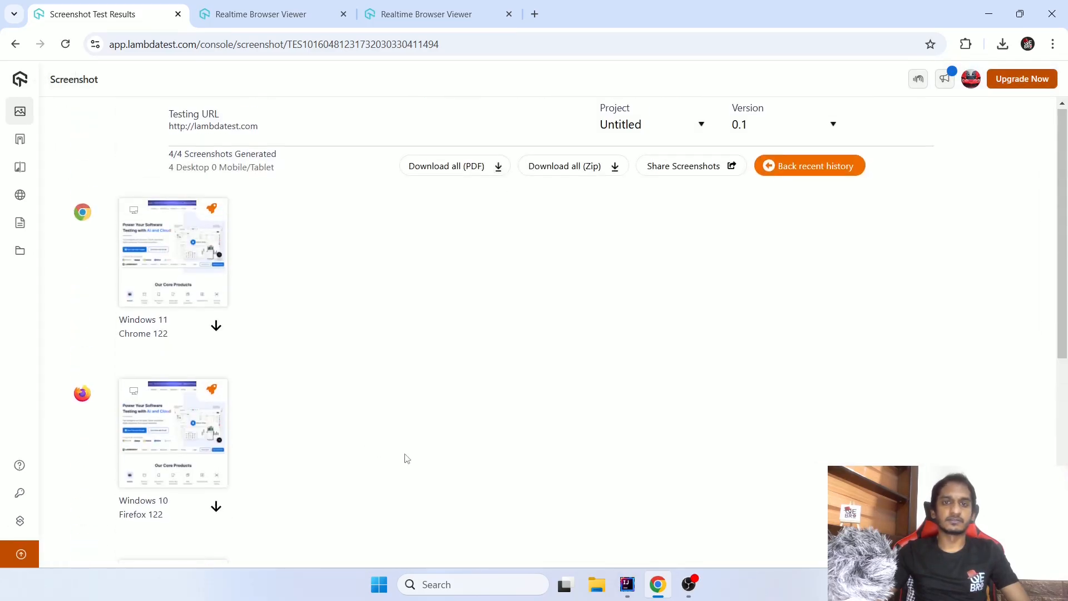
- Generate a shareable link for the screenshot results and close the sharing dialog
left_click(684, 167)
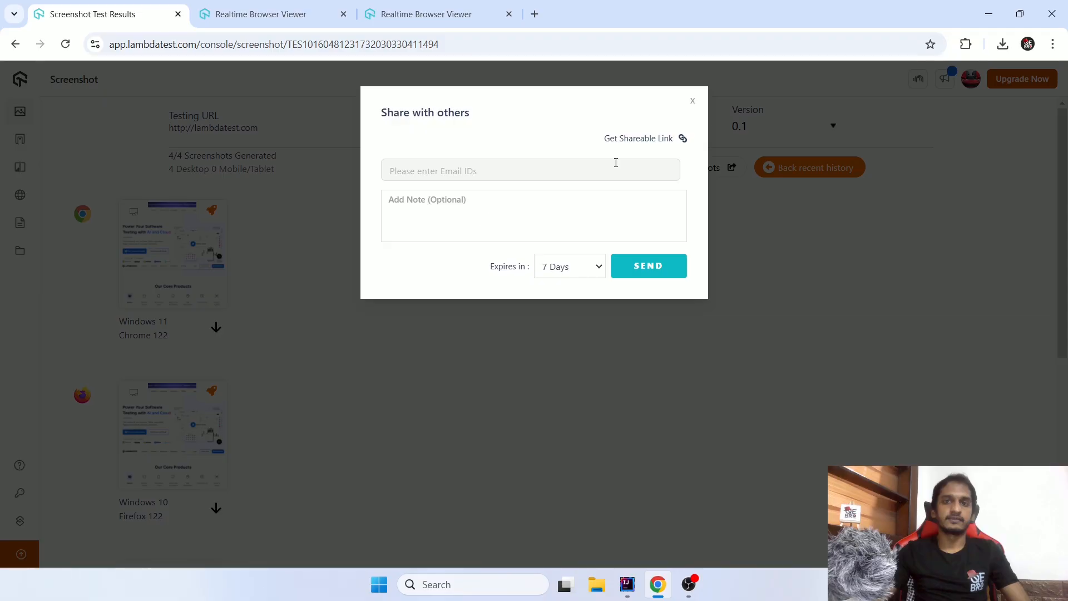
left_click(684, 143)
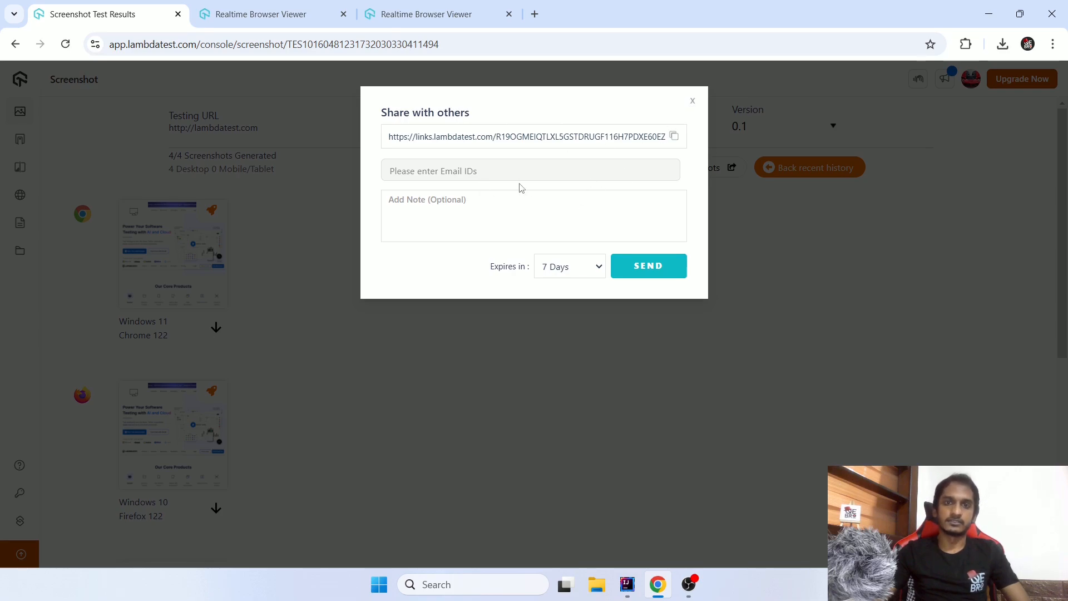
left_click(693, 101)
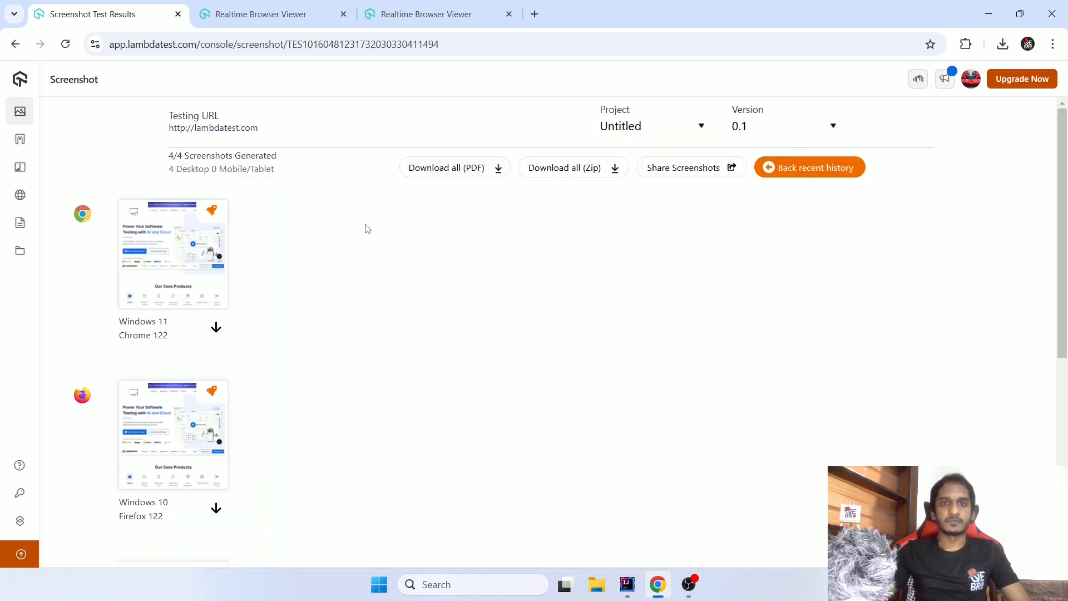
- Open the Safari 13 on macOS Catalina screenshot, examine the beginning of the captured page and close it
scroll(380, 225, "down", 7)
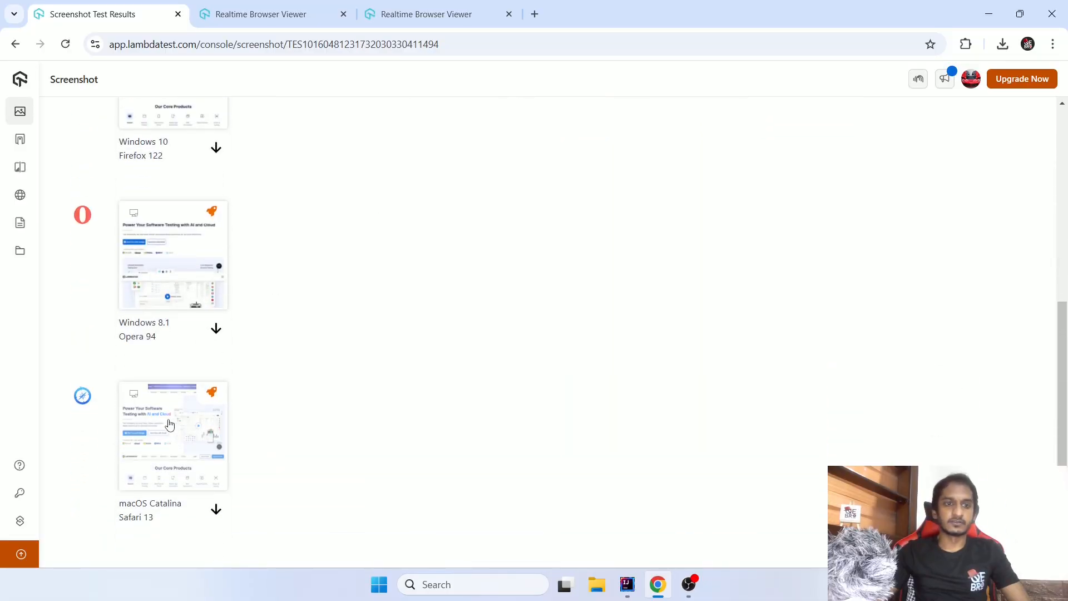
left_click(184, 420)
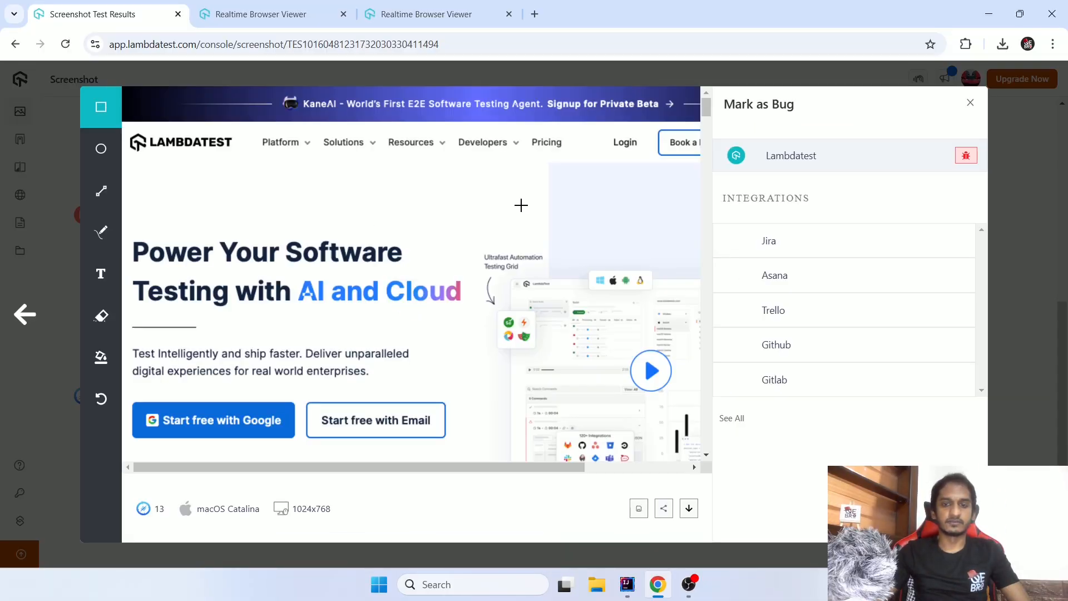
scroll(363, 222, "down", 8)
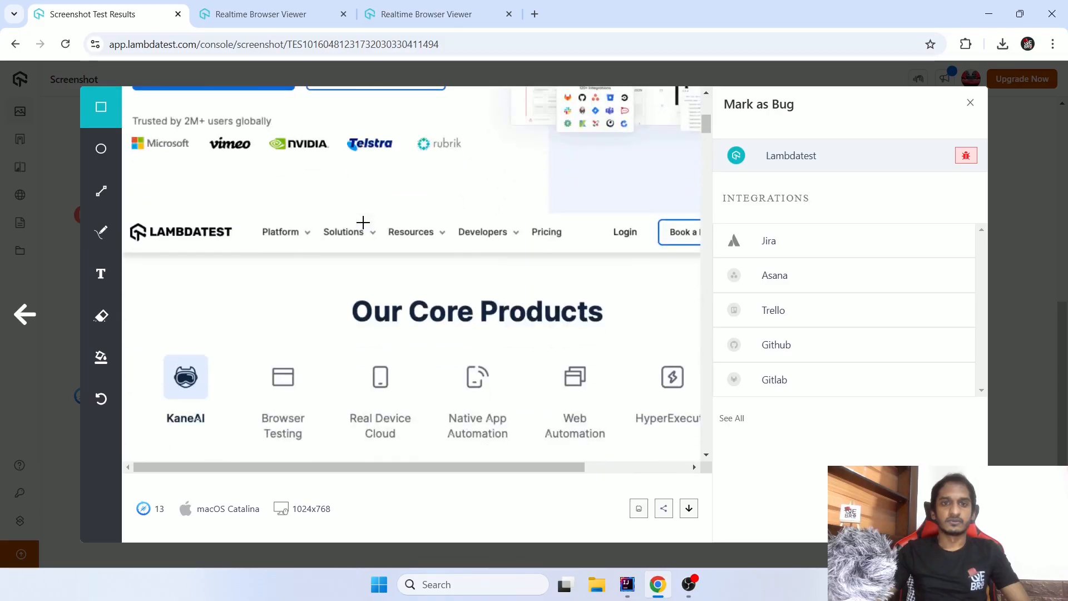
scroll(363, 222, "up", 10)
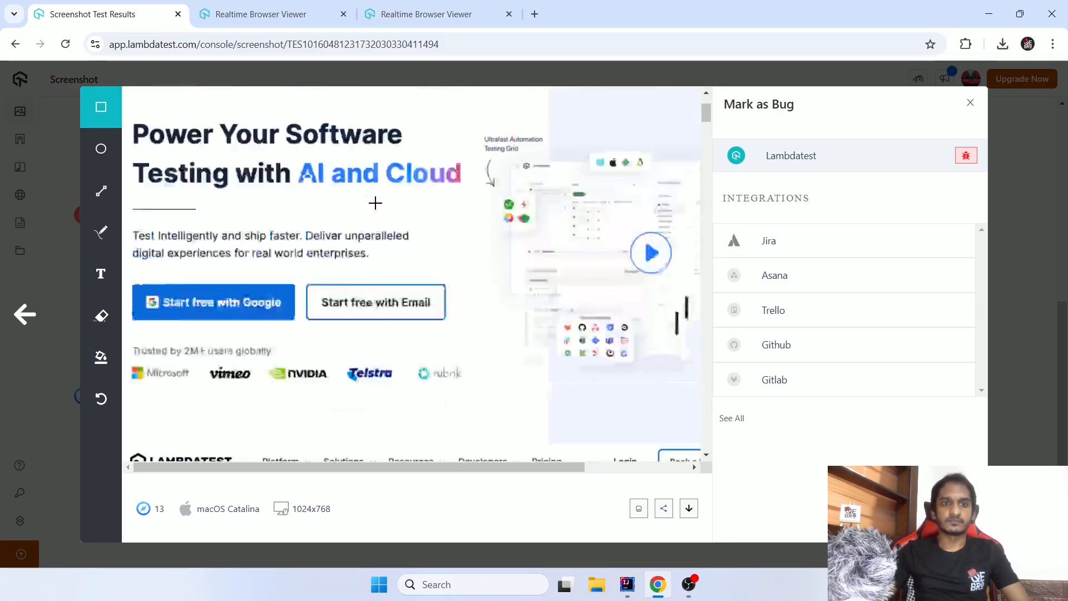
left_click(971, 103)
- Open the Chrome 122 on Windows 11 screenshot in the bug-marking view and examine the beginning of the page
scroll(445, 278, "up", 10)
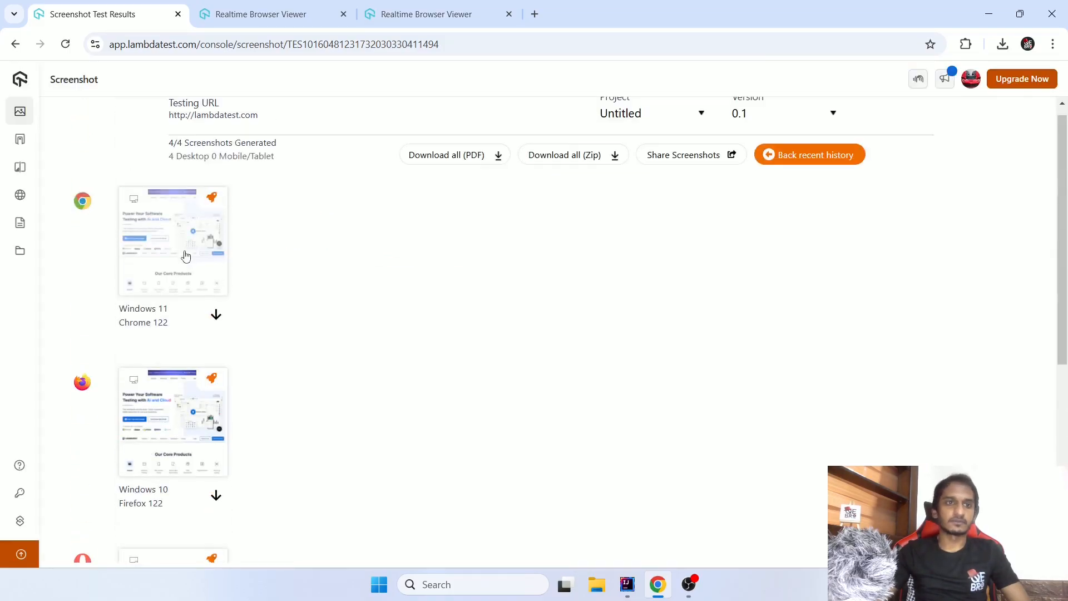
left_click(173, 280)
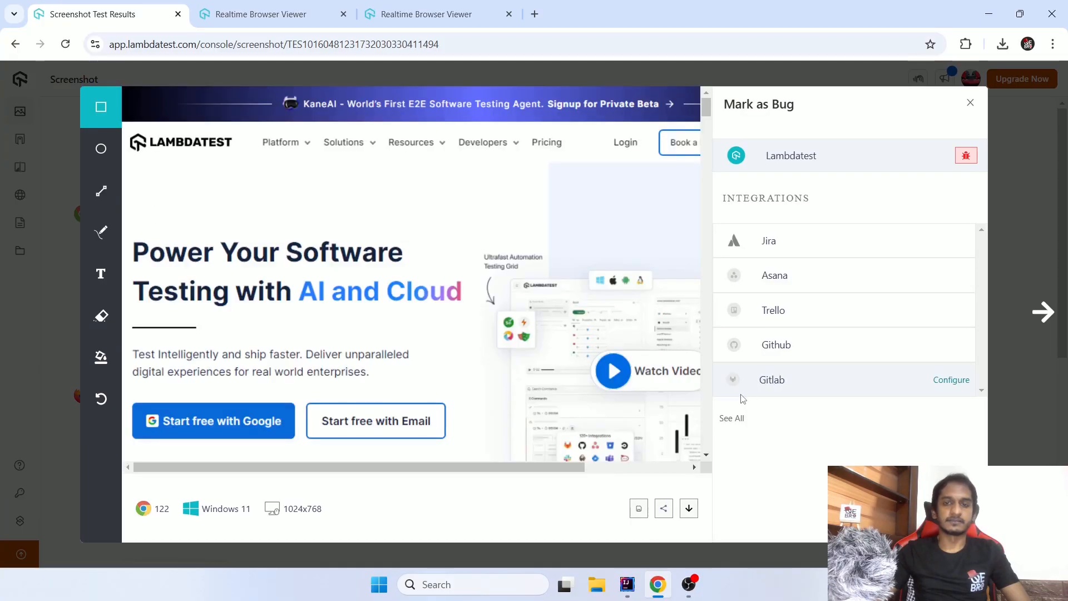
scroll(500, 286, "down", 5)
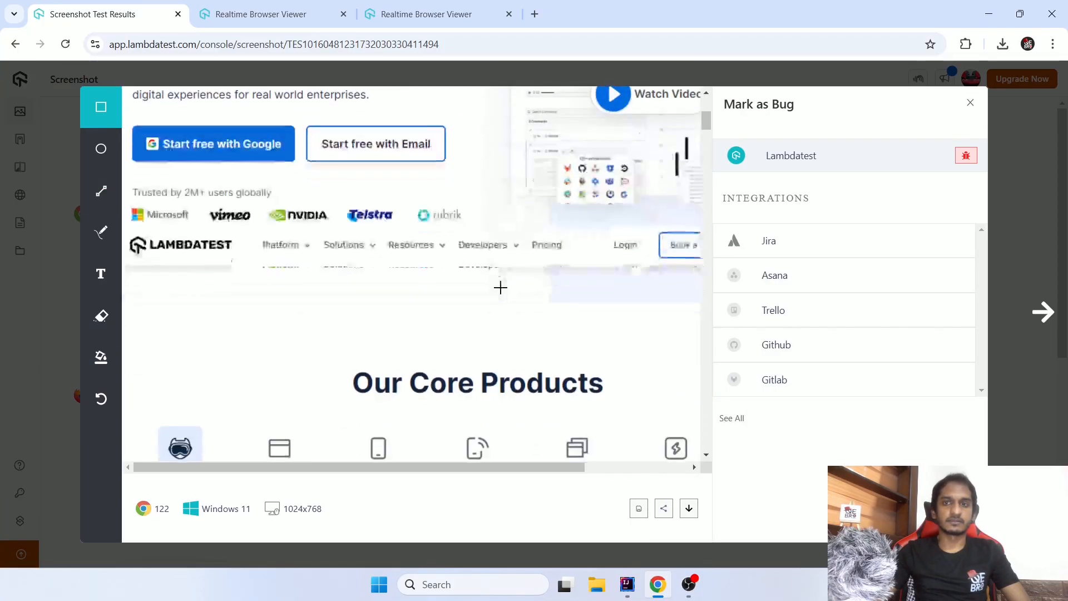
scroll(500, 287, "up", 5)
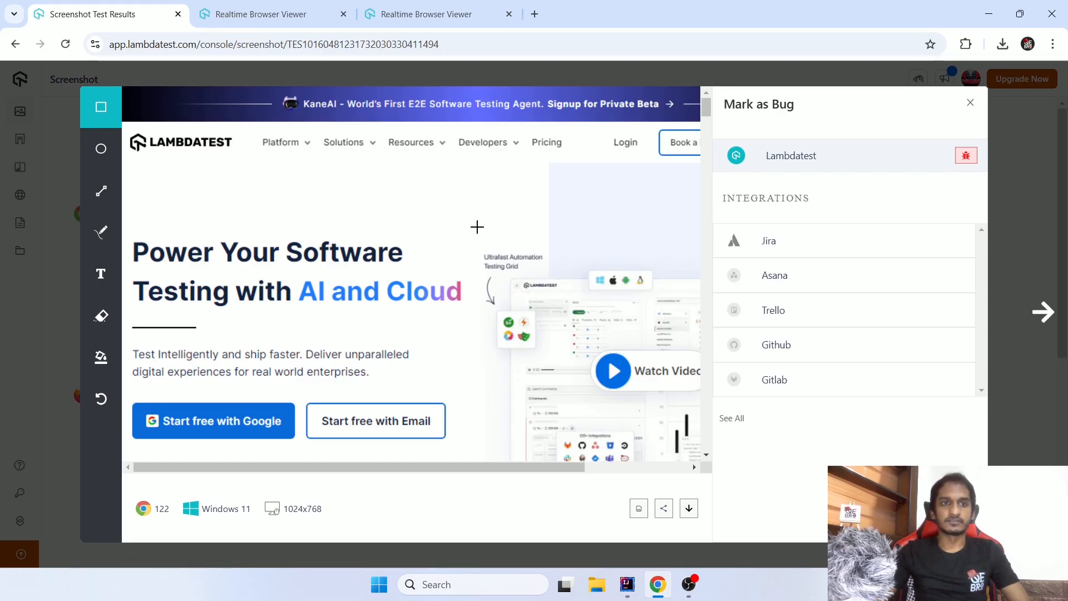
- Draw a rectangle above the "Power Your Software" headline, add freehand dots inside it and highlight "Bug" in the "Mark as Bug" heading
left_click_drag(196, 165, 477, 228)
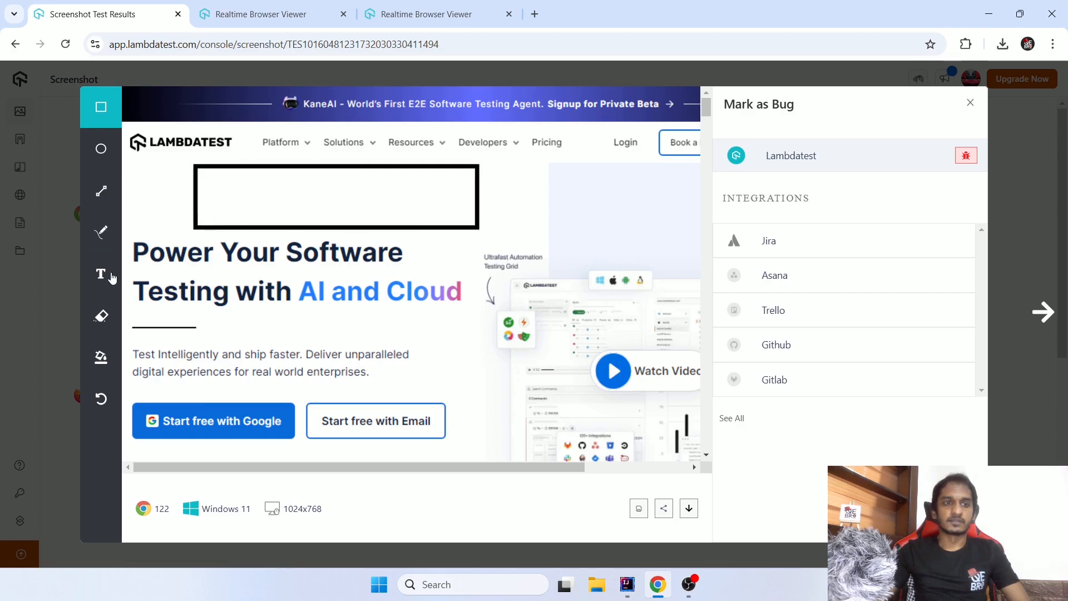
left_click(102, 233)
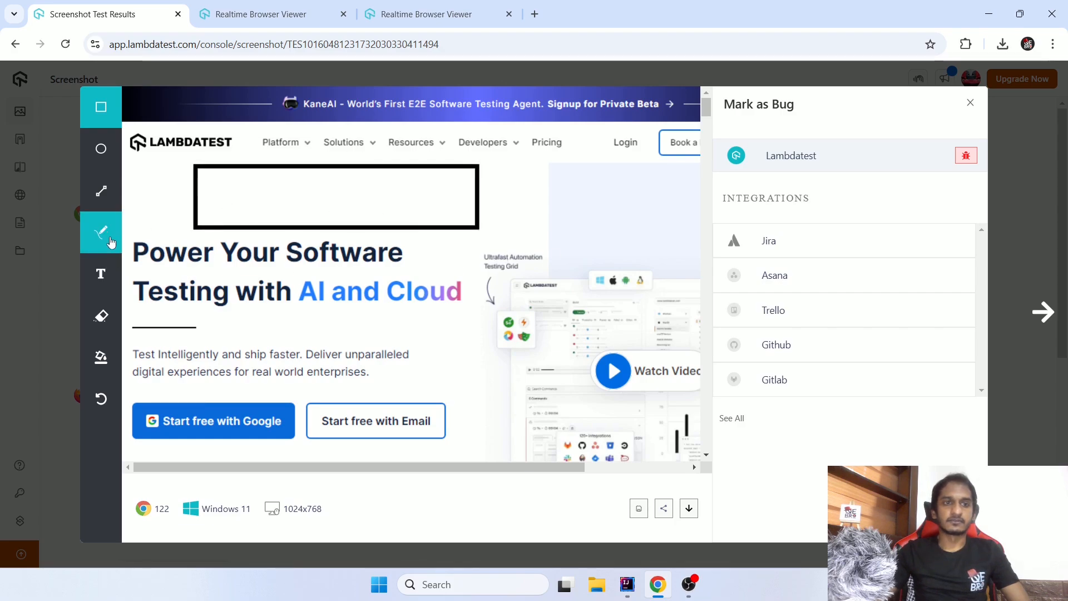
left_click(251, 200)
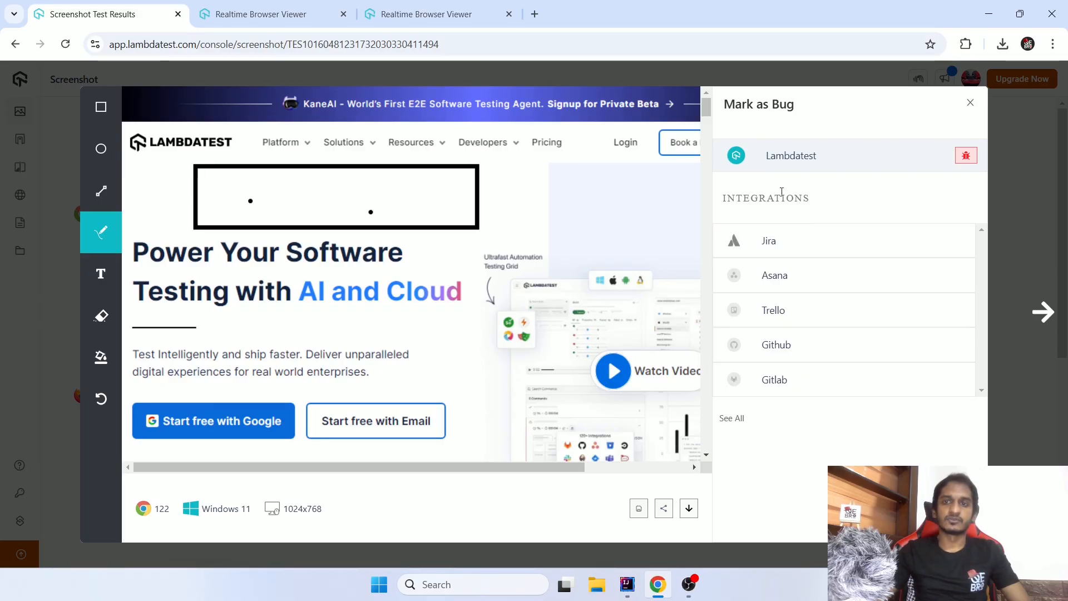
left_click_drag(770, 104, 796, 105)
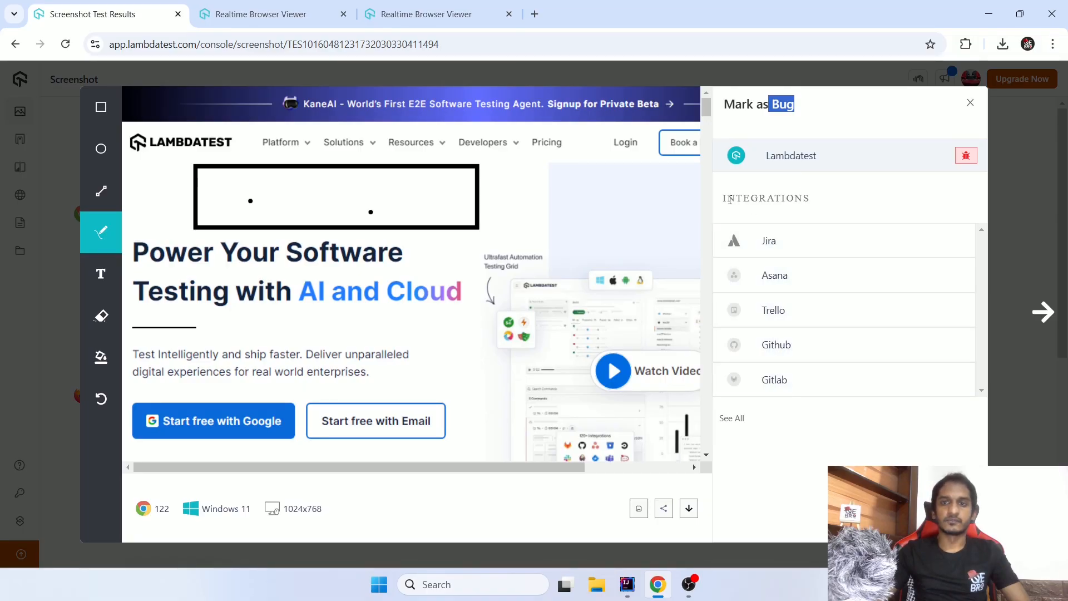
- Close the bug-marking view and look through the generated screenshots on the results page
left_click_drag(727, 198, 810, 199)
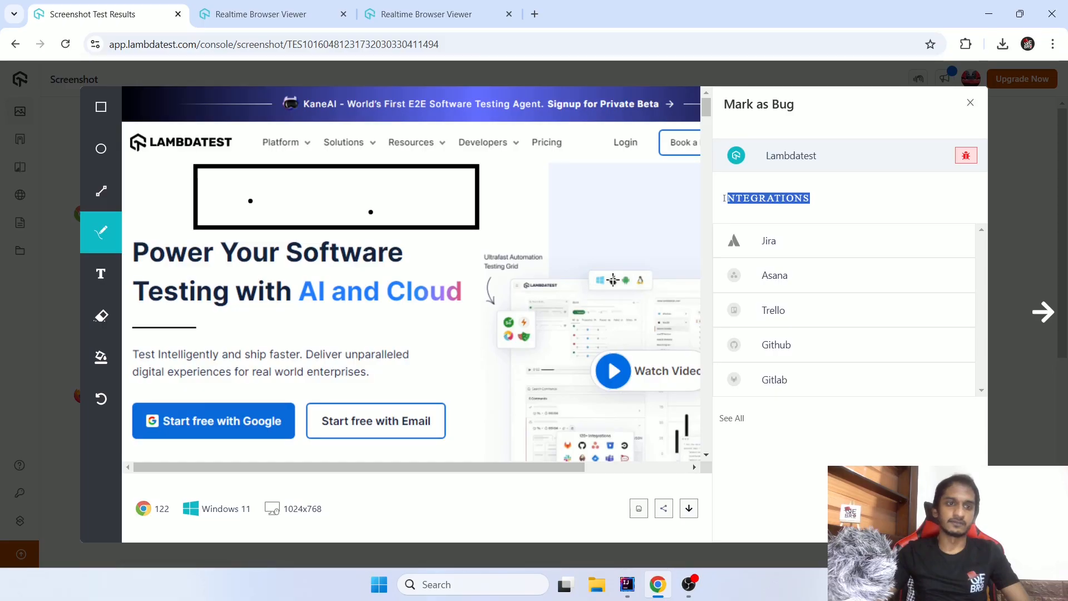
left_click(972, 106)
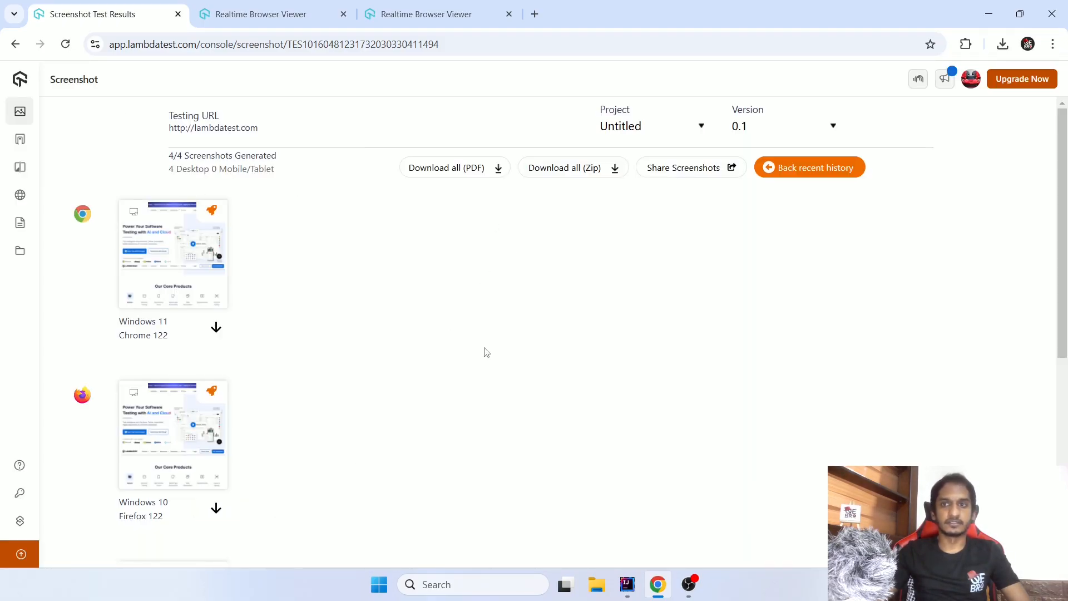
scroll(486, 352, "down", 5)
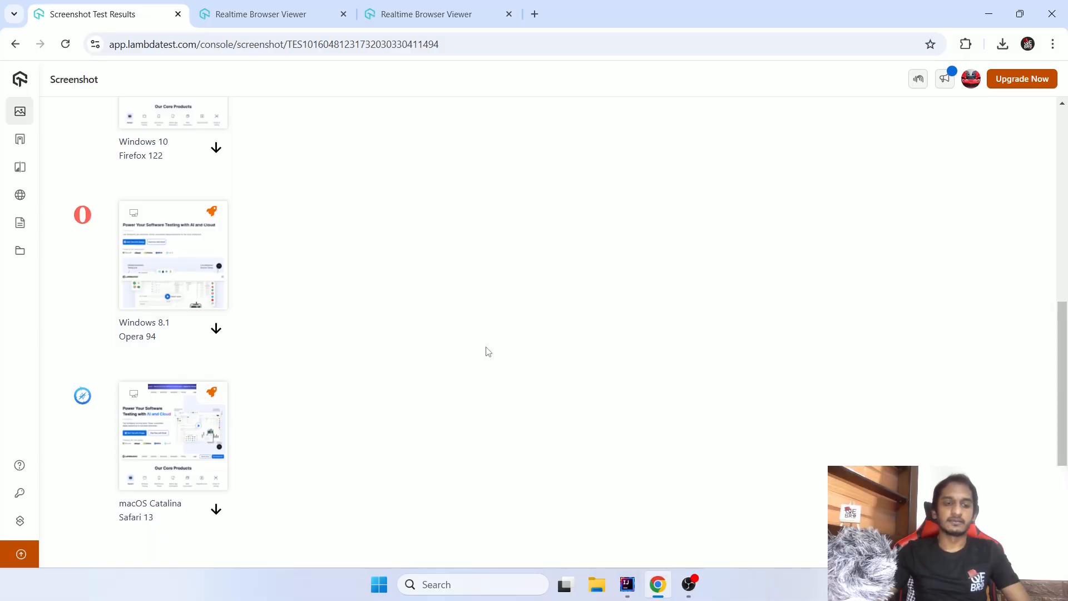
scroll(486, 352, "up", 5)
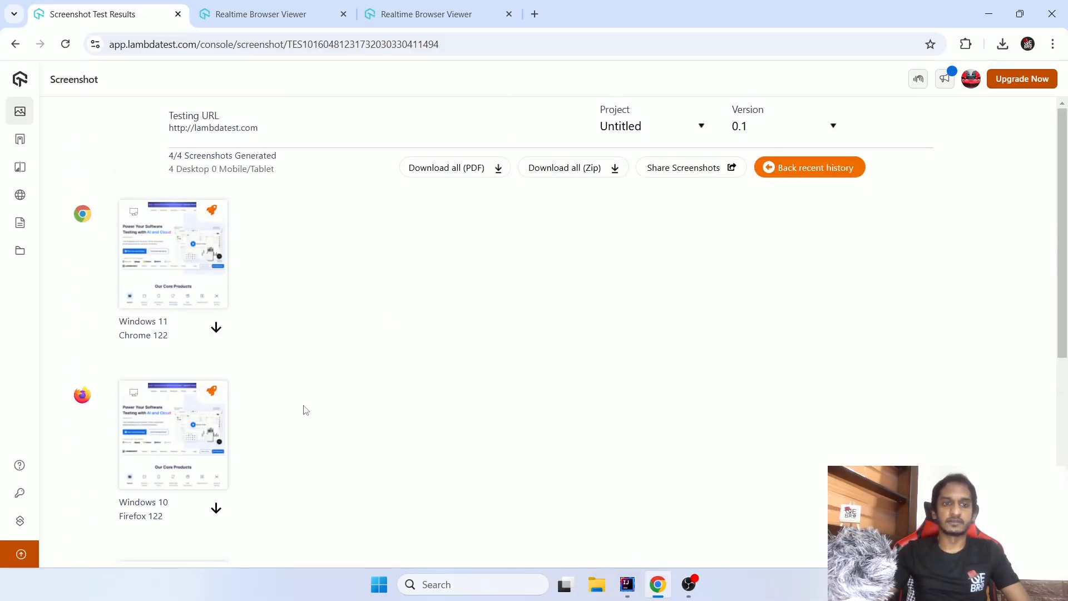
scroll(328, 410, "down", 5)
scroll(329, 409, "up", 5)
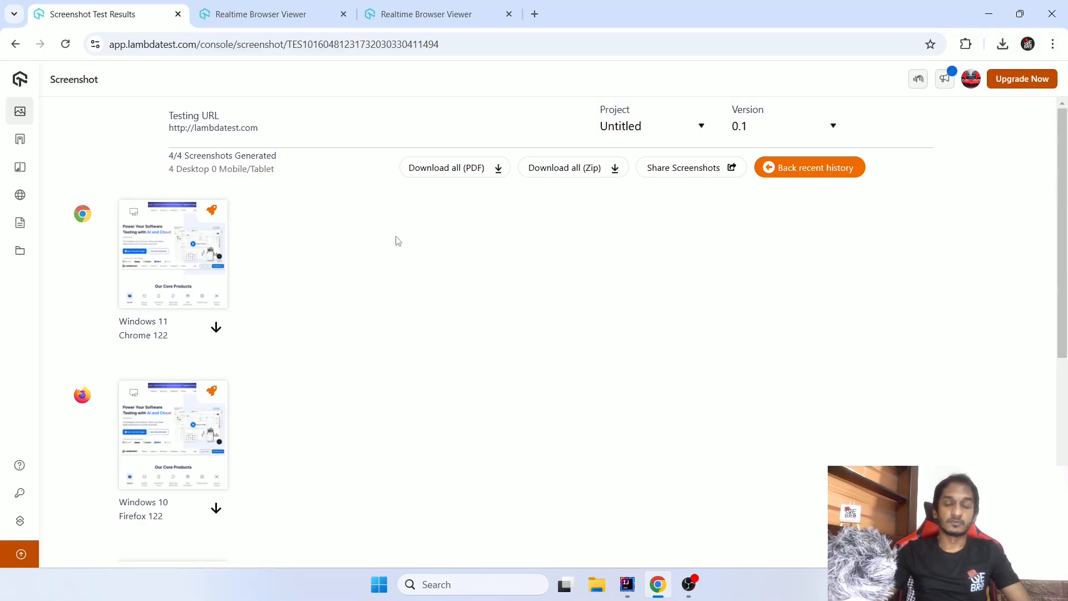
- Close both Realtime Browser Viewer tabs and return to the screenshot results
left_click(329, 15)
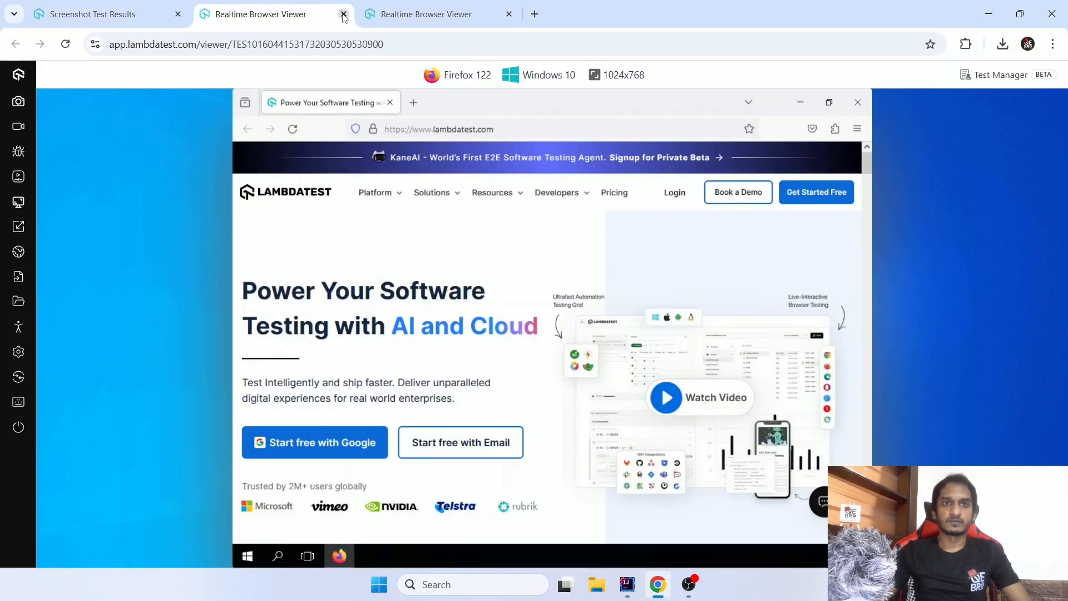
left_click(343, 14)
left_click(344, 15)
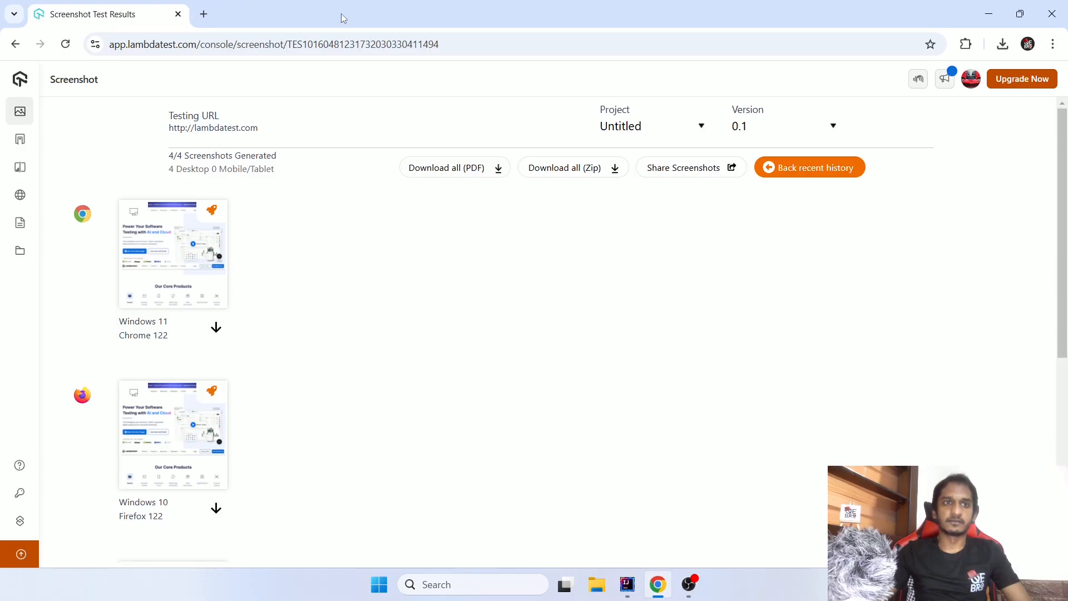
- Return to the Screenshot tool's setup page and show the available Android mobile devices
mouse_move(17, 112)
left_click(49, 140)
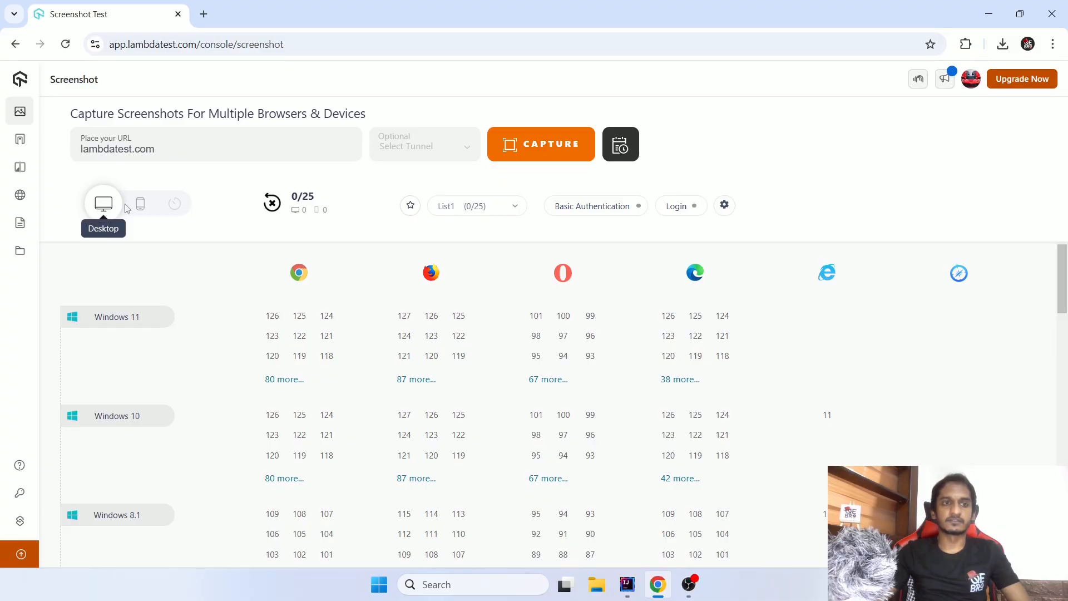
left_click(142, 206)
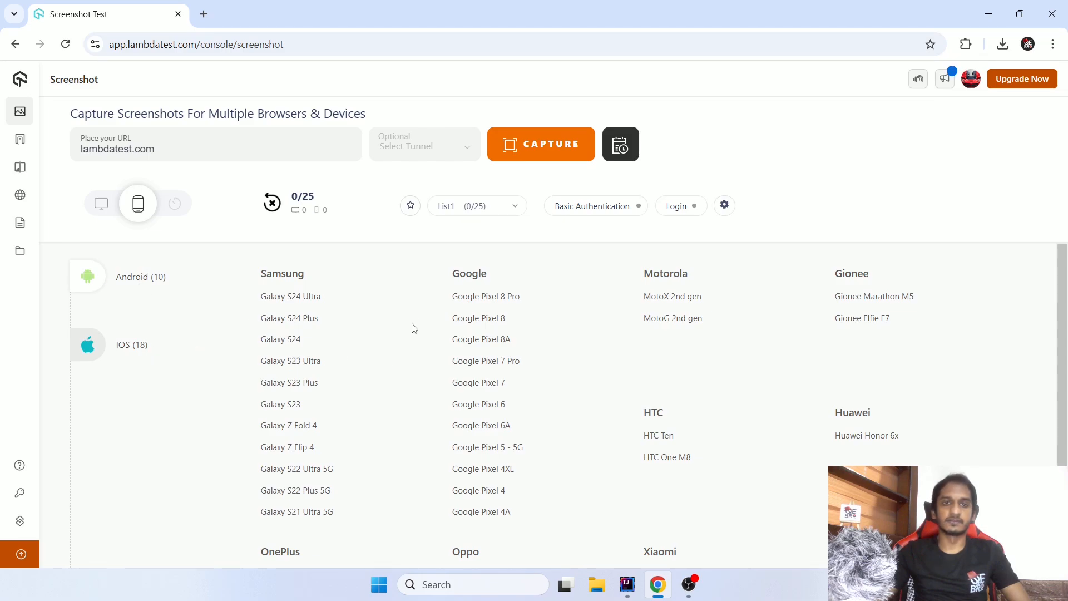
scroll(687, 332, "down", 3)
scroll(690, 334, "up", 3)
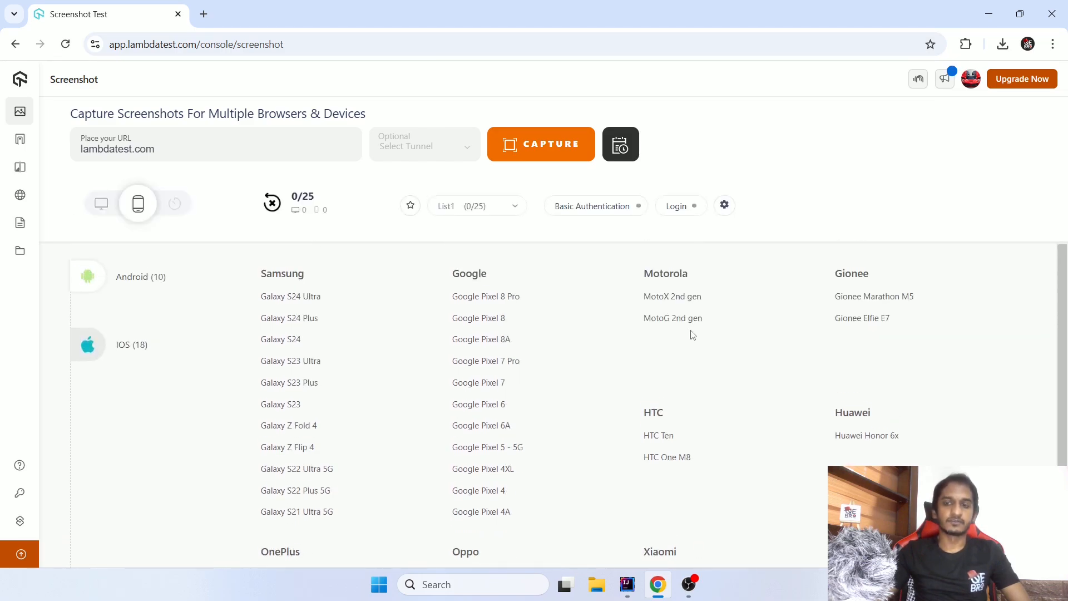
- Select Galaxy S24 Ultra, Google Pixel 8A, MotoX 2nd gen and Huawei Honor 6x for the screenshot test
left_click(293, 297)
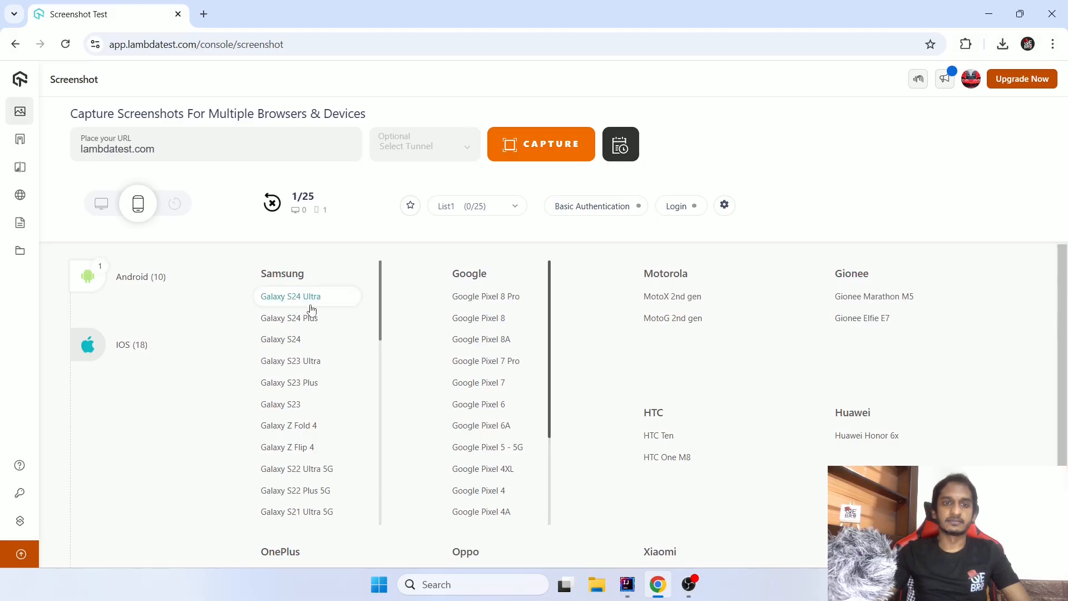
left_click(476, 341)
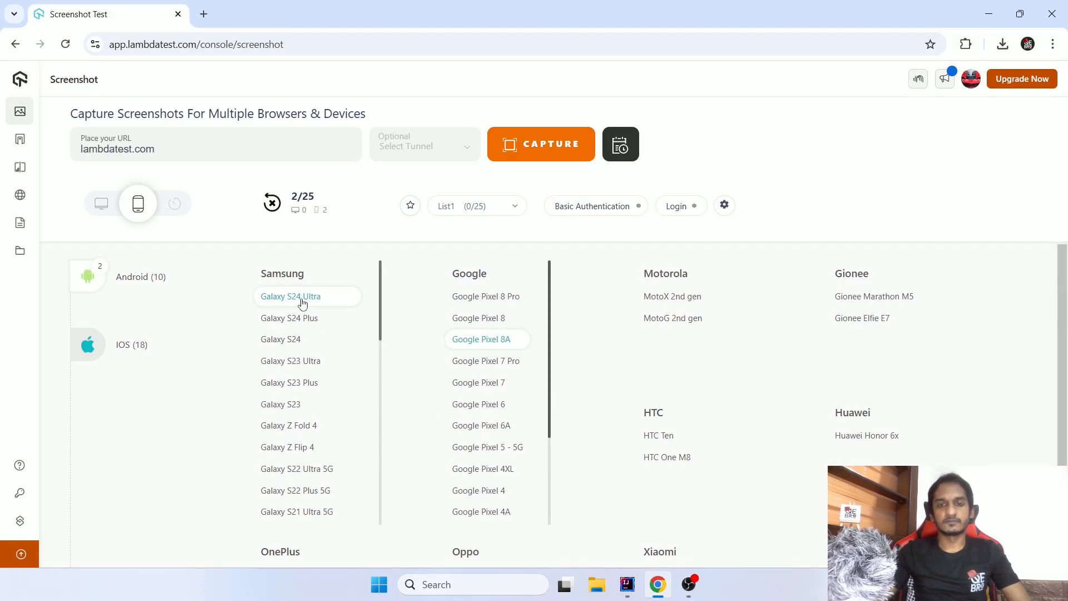
left_click(662, 295)
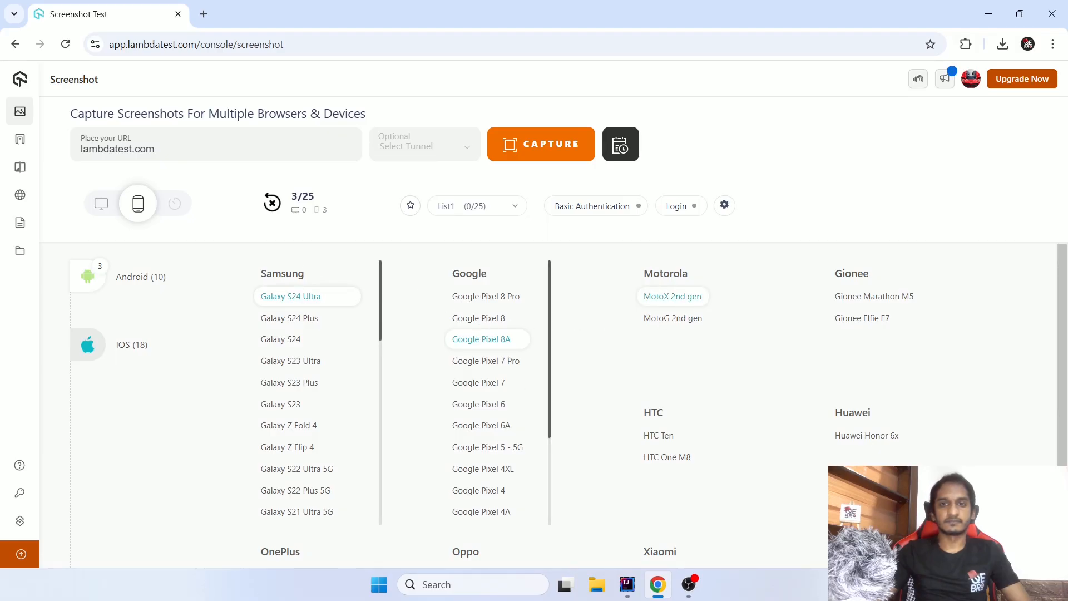
left_click(869, 437)
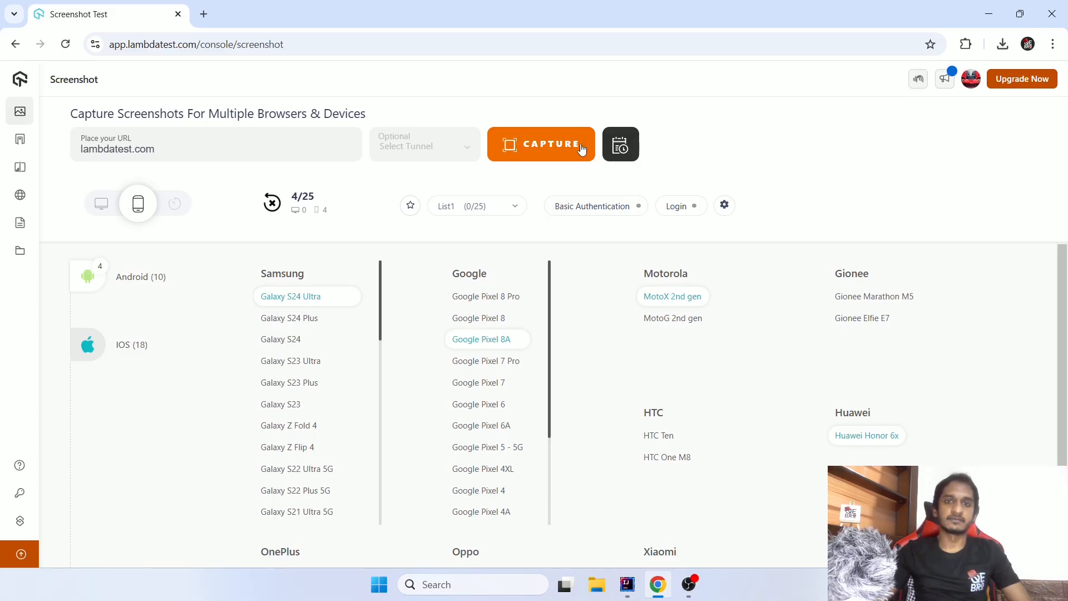
- View the Schedule Test options, close them without scheduling and open the UI Comparison tool
left_click(623, 149)
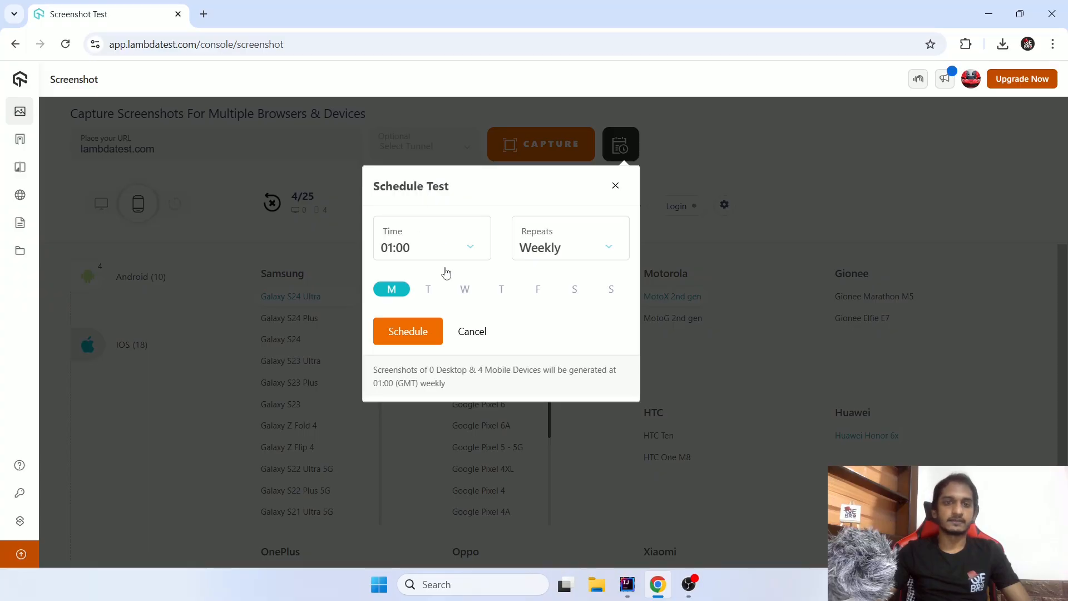
left_click(614, 189)
mouse_move(69, 148)
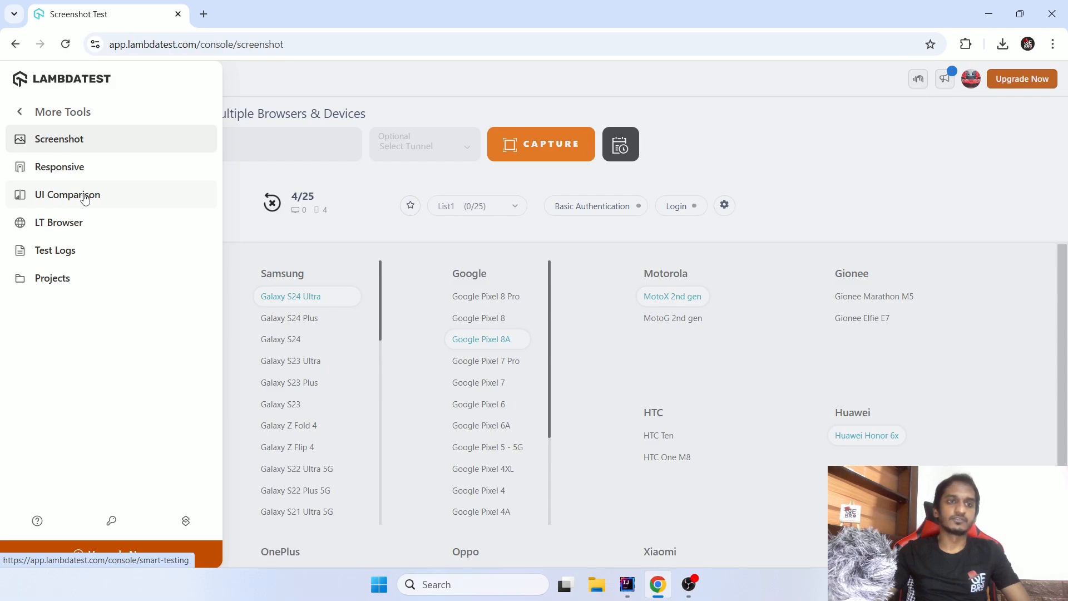
left_click(85, 196)
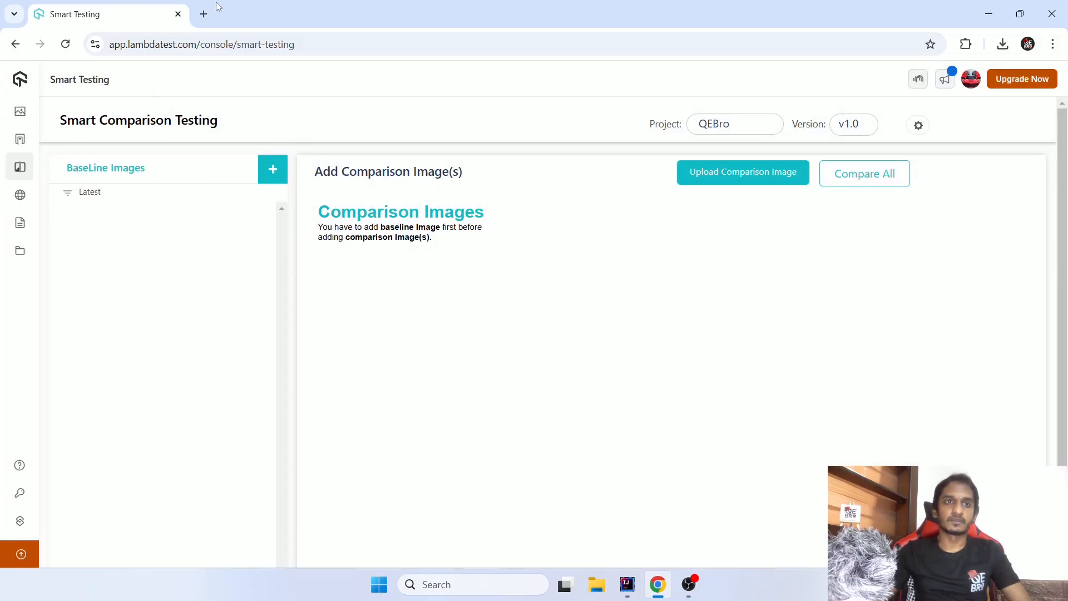
- Load google.com in a new browser tab
left_click(204, 14)
type("g")
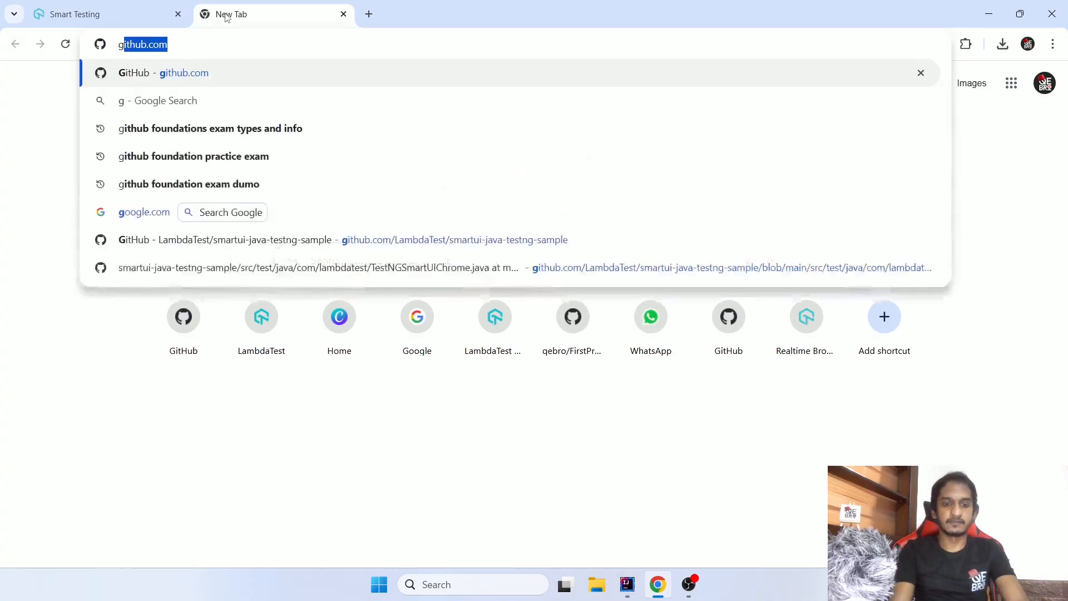
type("oogle.com")
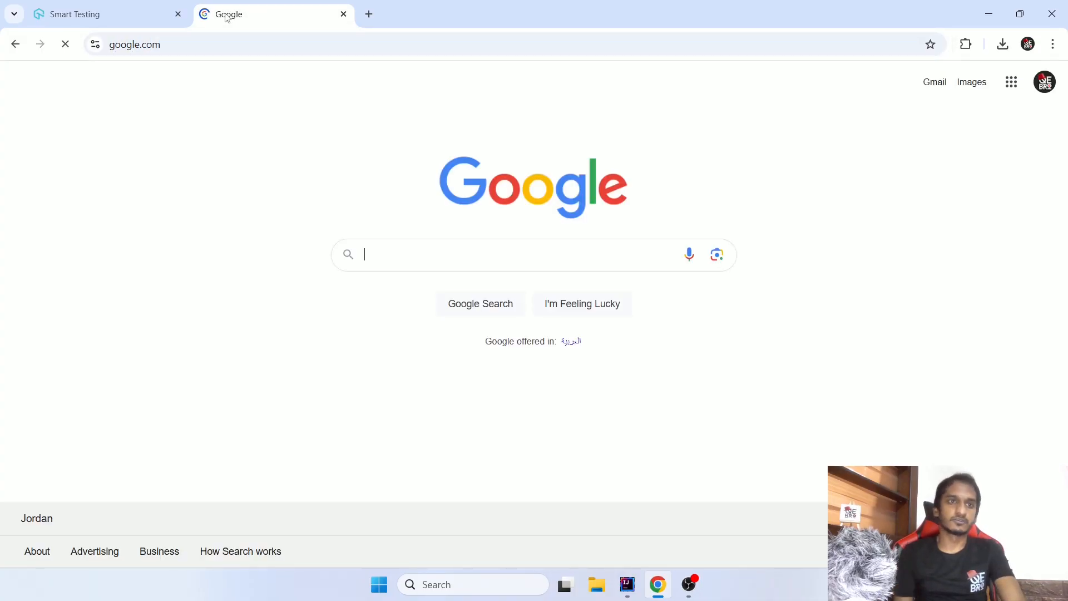
- Capture a full-screen snip of the Google home page with Snipping Tool and close the capture window
left_click(542, 589)
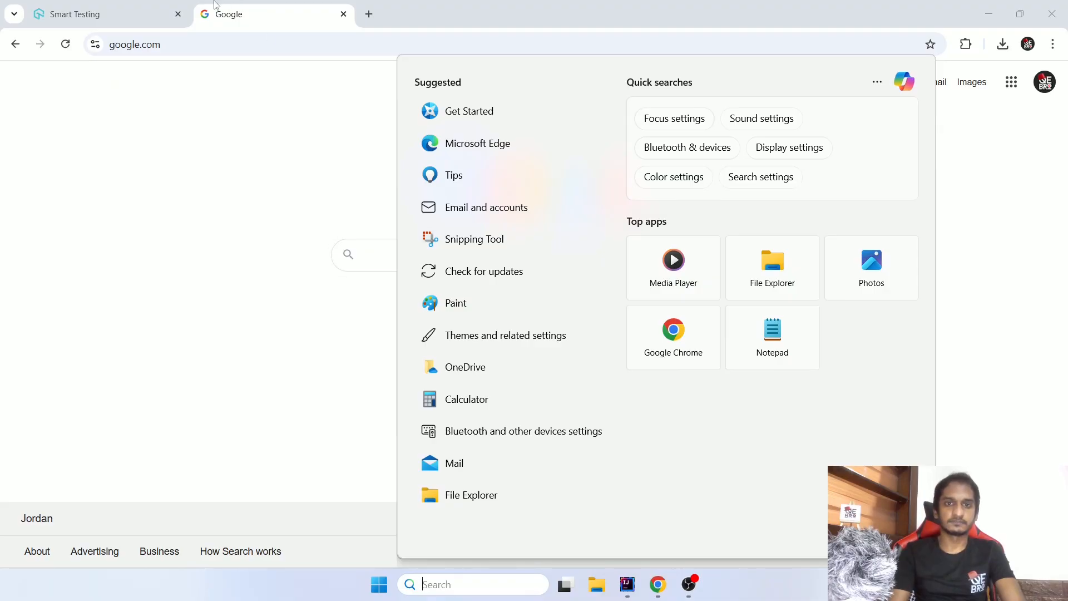
left_click(487, 253)
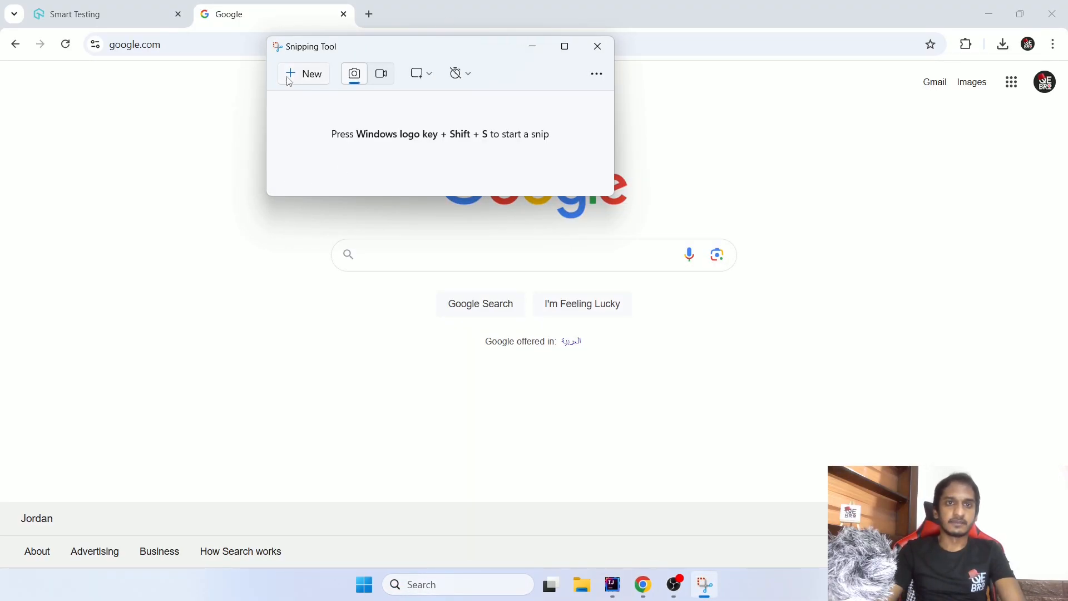
left_click(303, 74)
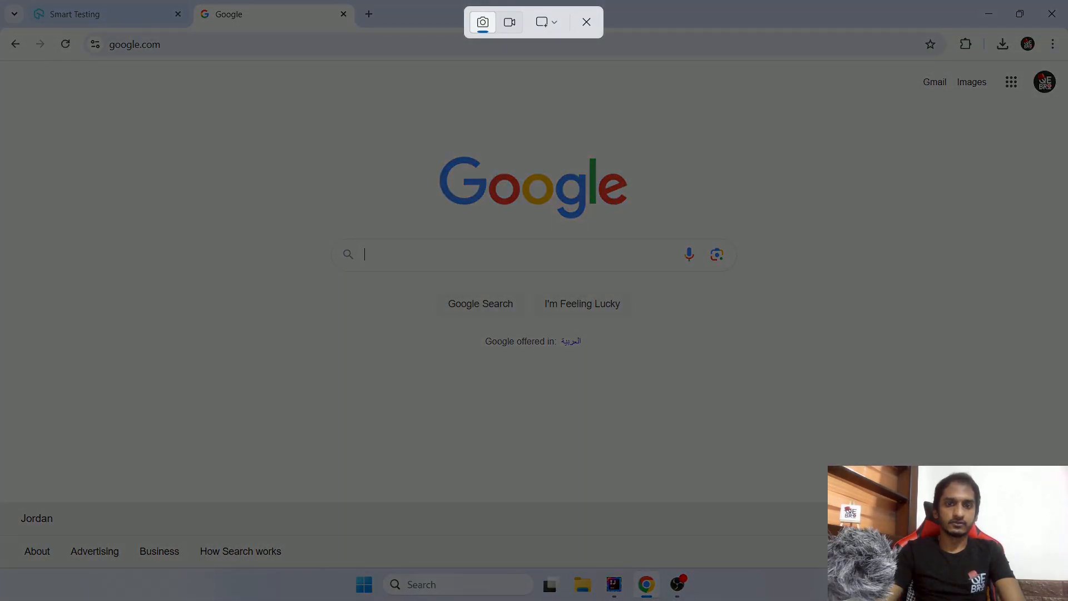
left_click_drag(1, 1, 1067, 600)
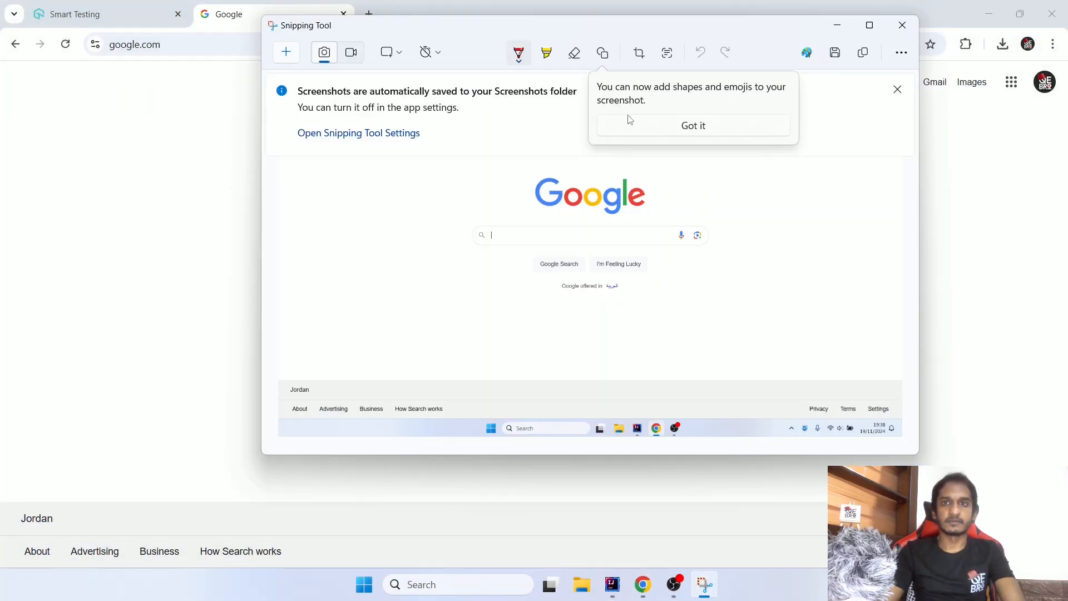
left_click(703, 130)
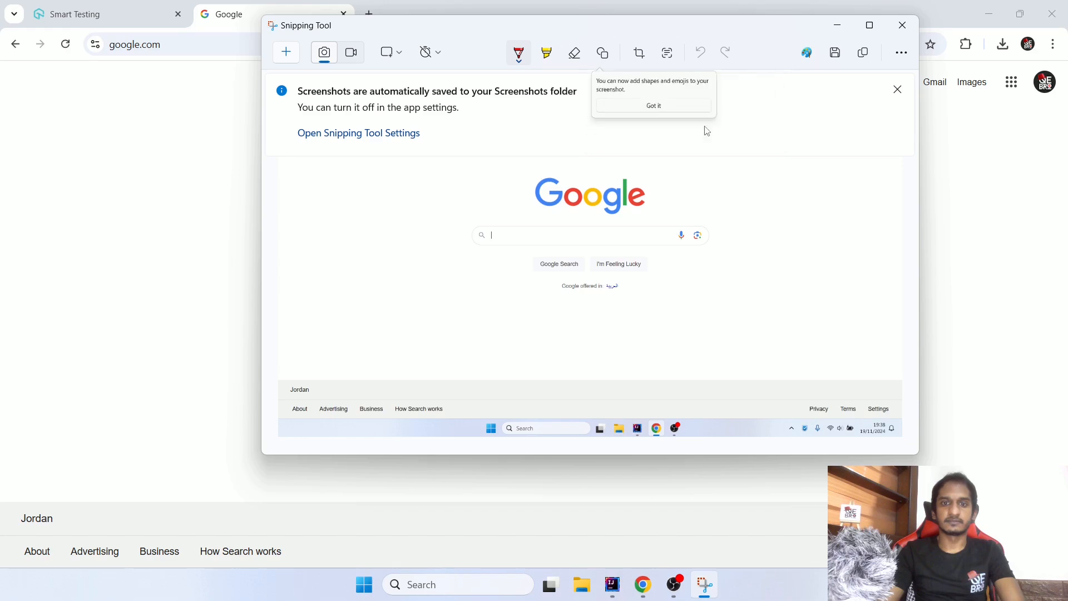
left_click(903, 25)
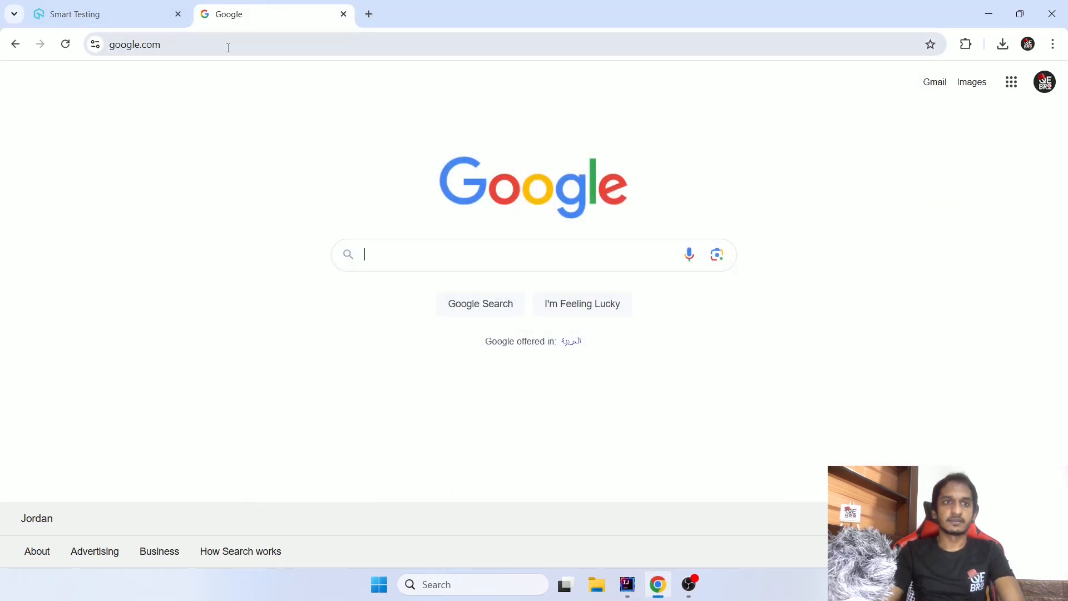
left_click(320, 45)
left_click(328, 48)
left_click(398, 250)
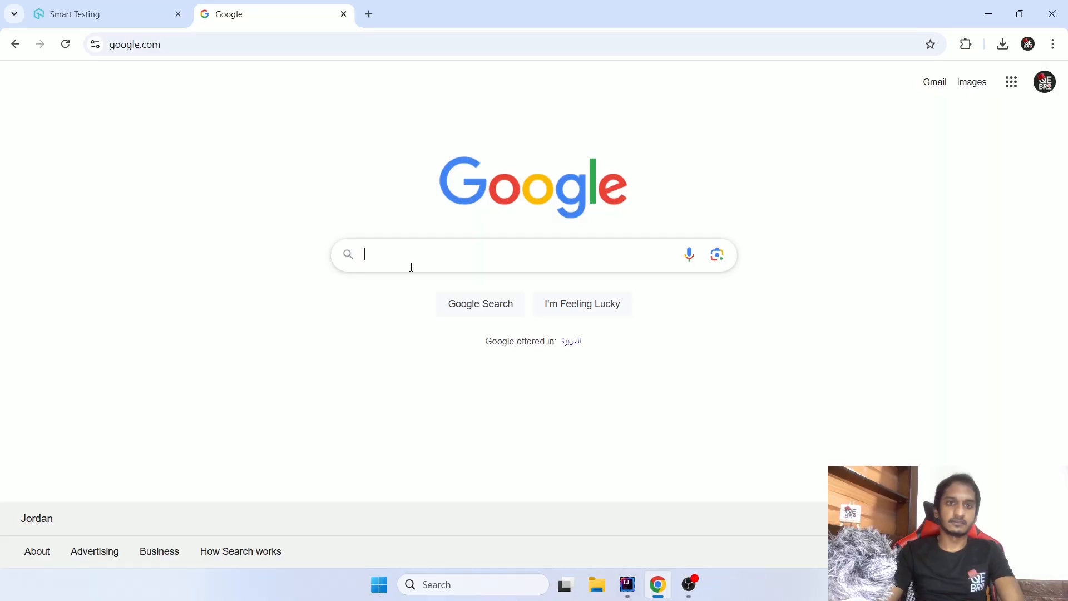
type("a")
left_click(274, 157)
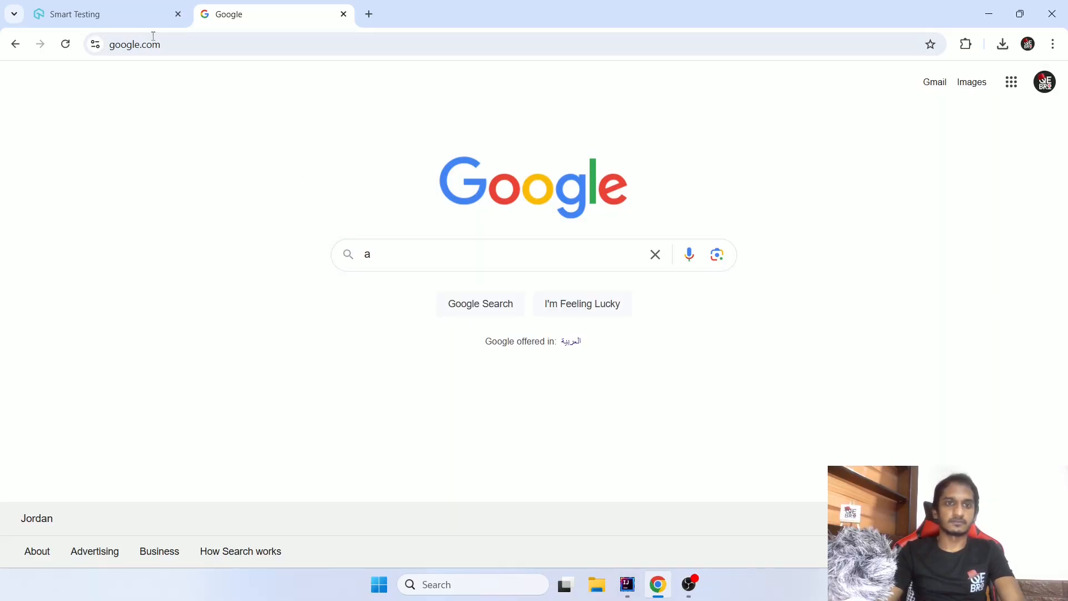
left_click(239, 46)
left_click(239, 46)
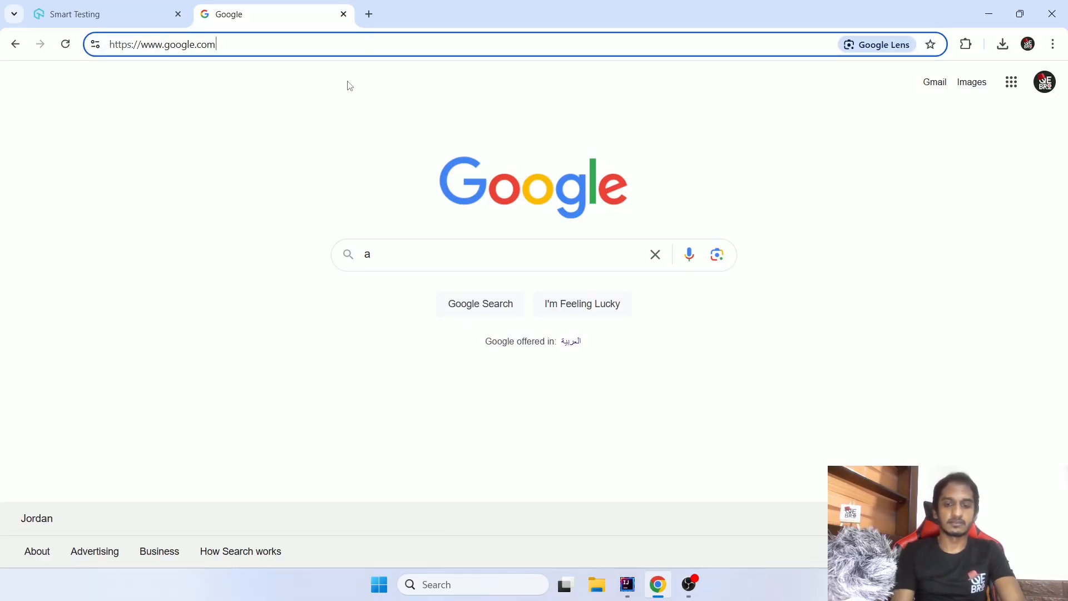
type("?q=a")
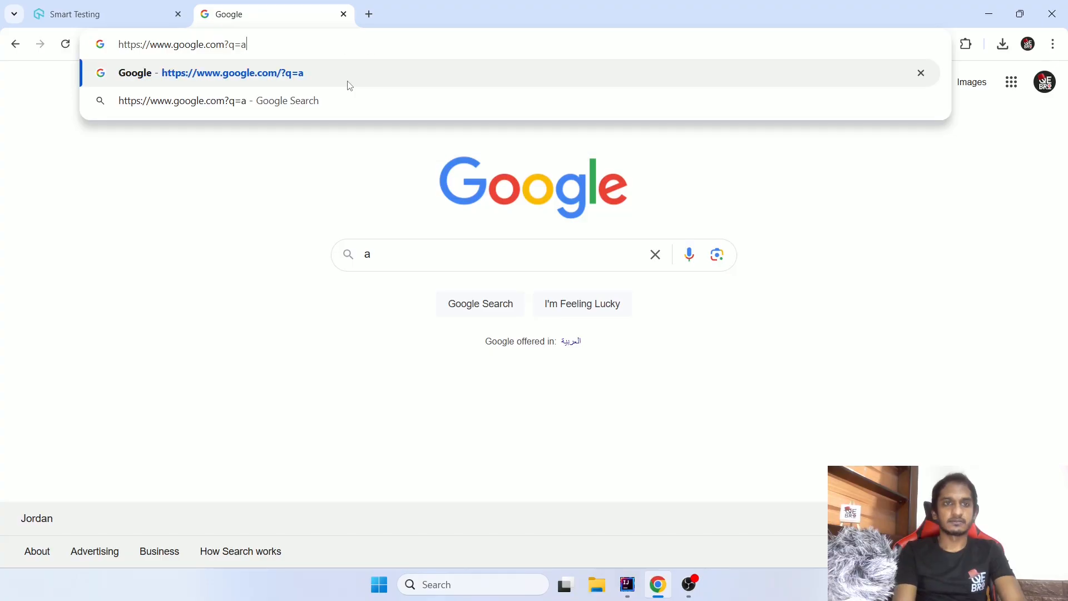
key("Return")
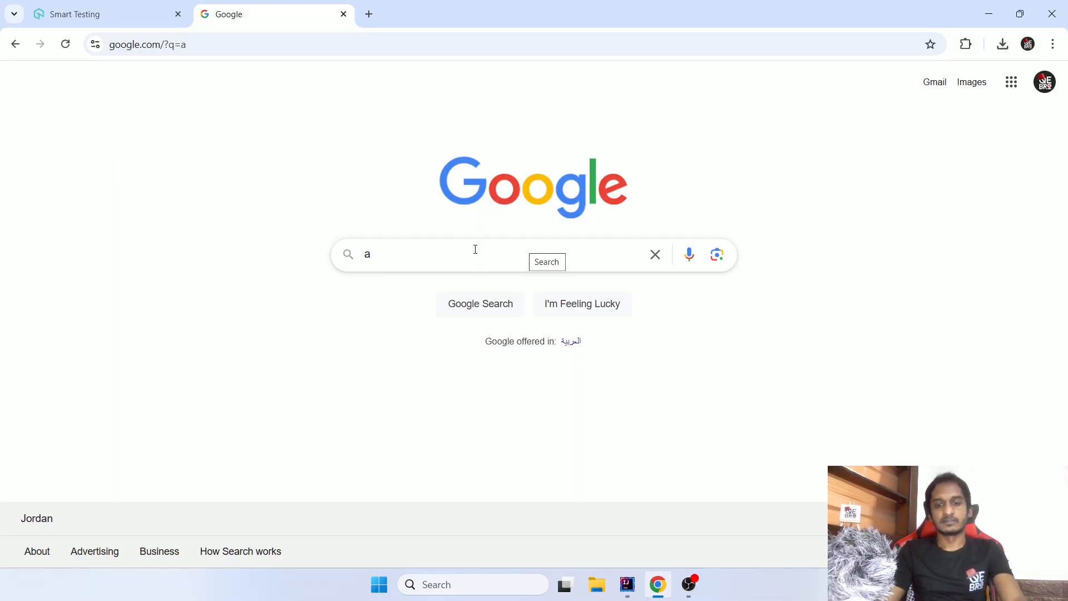
- Capture a full-screen snip of the Google page with "a" in the search box, save it as 2 in Downloads and close Snipping Tool
key("super+shift+s")
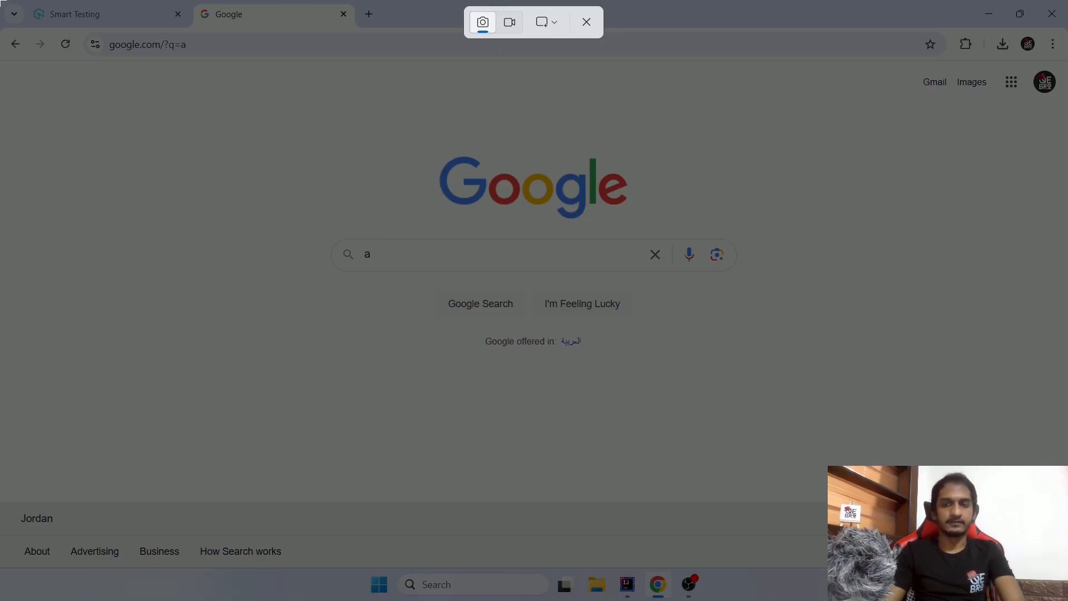
left_click_drag(0, 0, 645, 421)
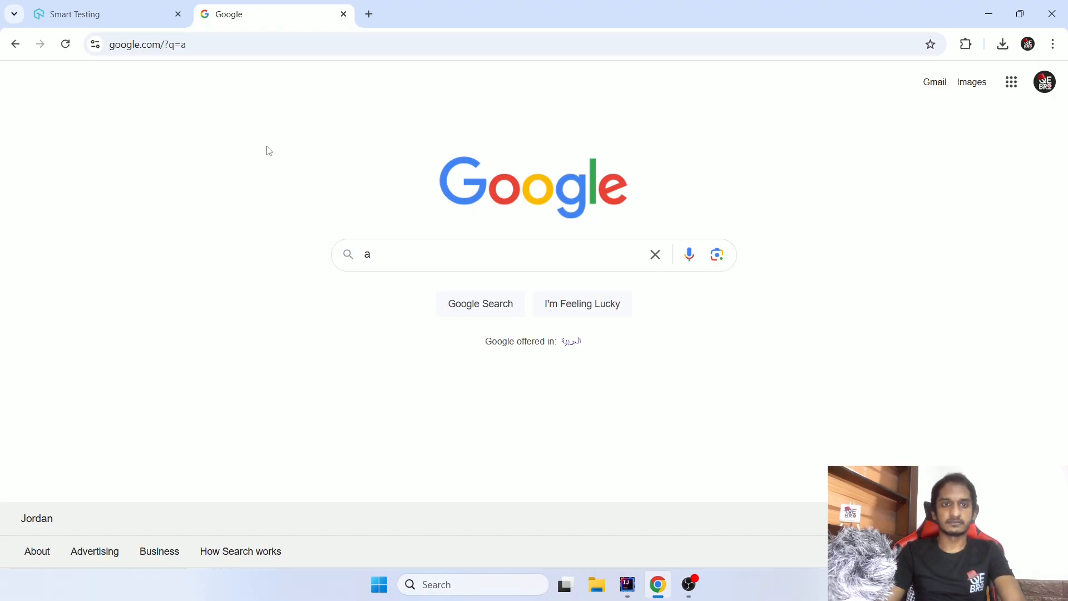
left_click(473, 585)
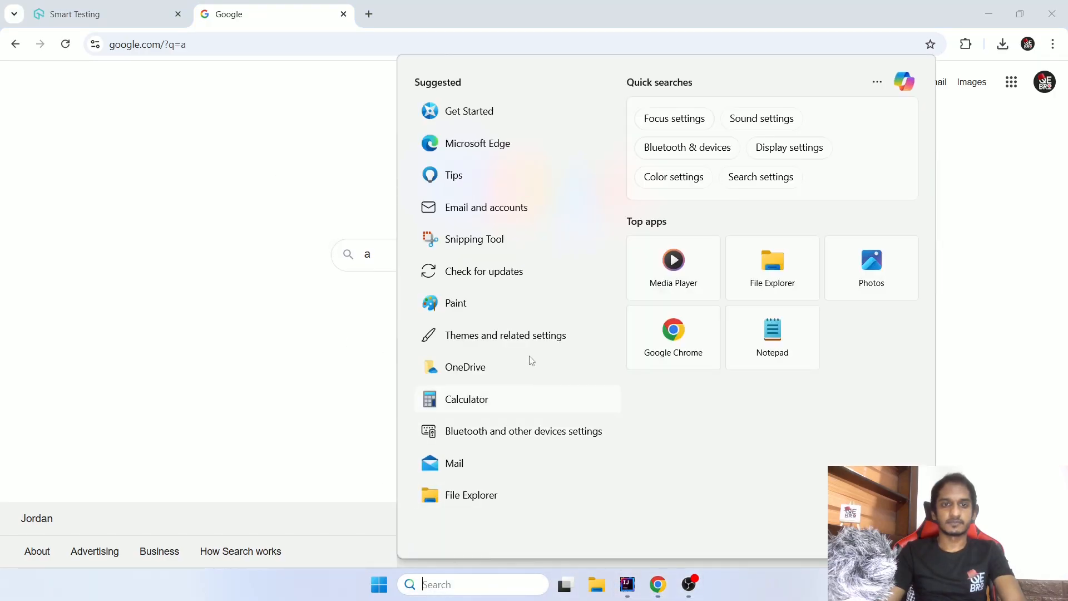
left_click(457, 237)
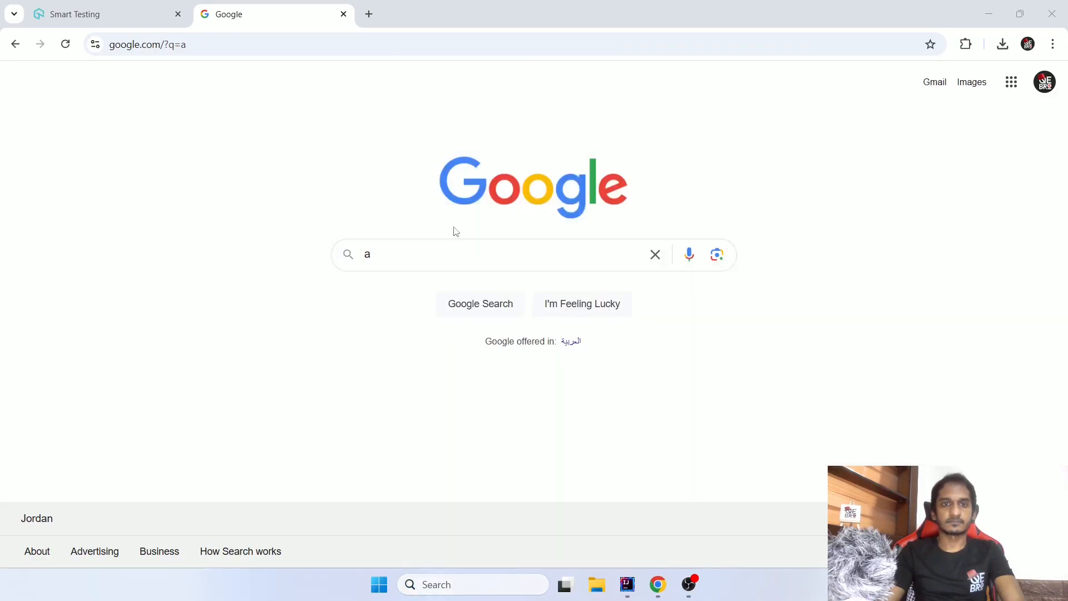
left_click(278, 38)
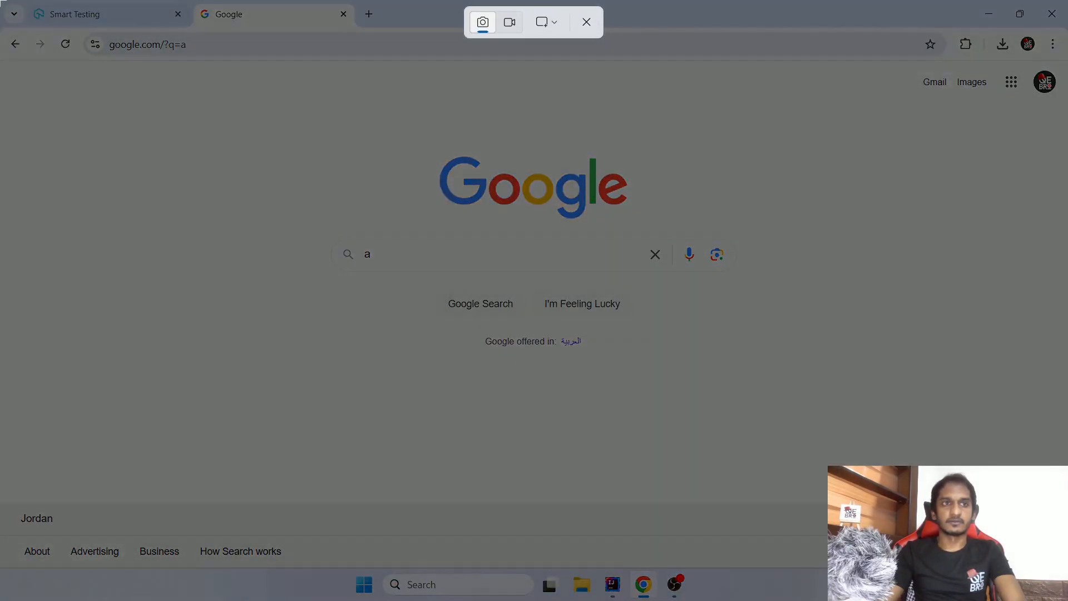
left_click_drag(0, 0, 1067, 600)
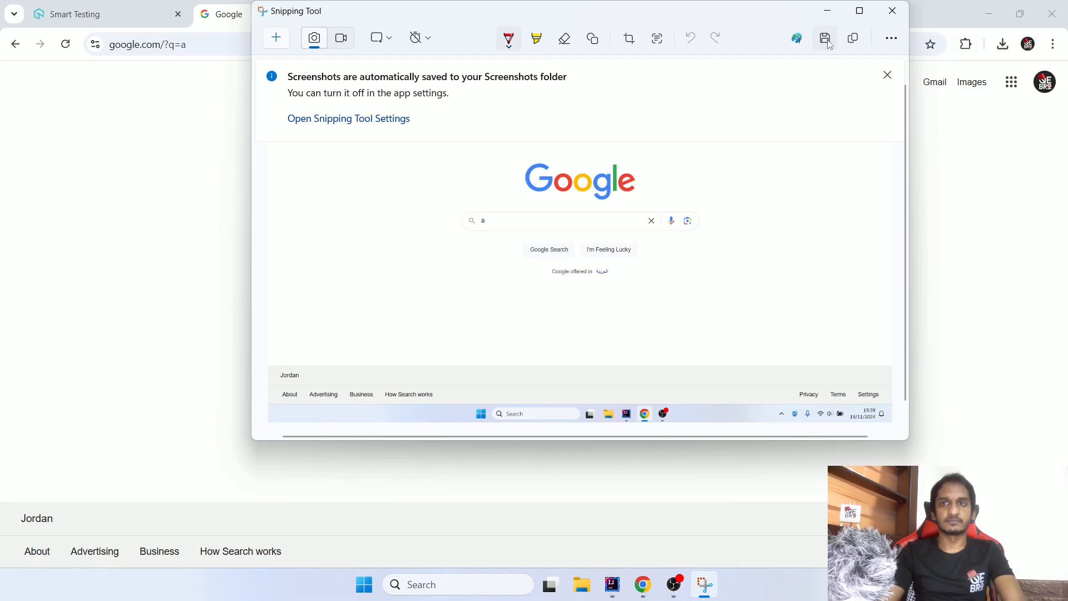
left_click(893, 11)
- Upload 1.png from Downloads as the baseline image in Smart Comparison Testing
left_click(119, 13)
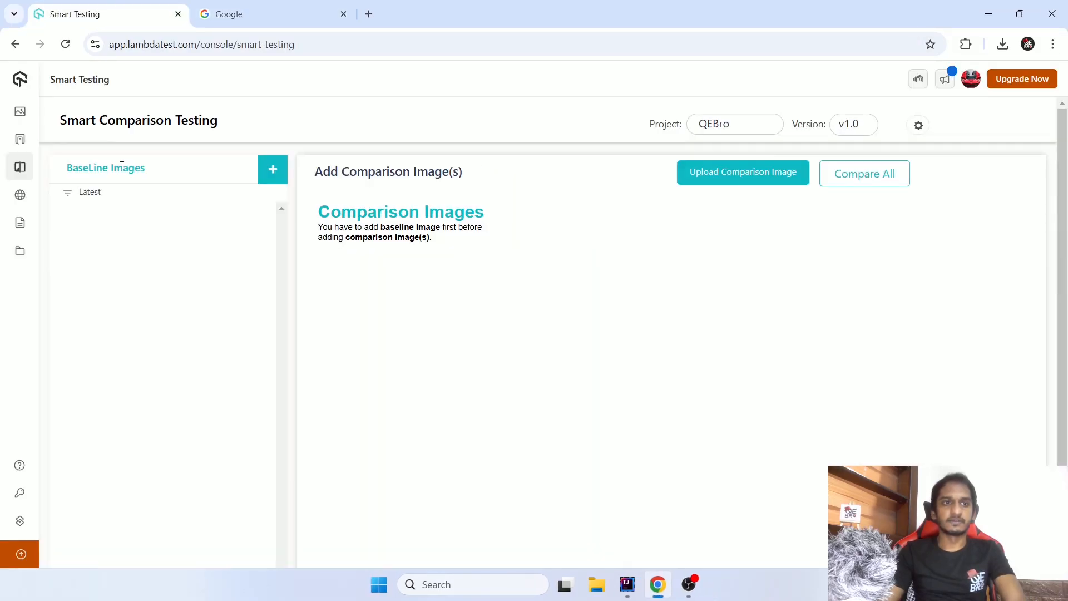
left_click(267, 170)
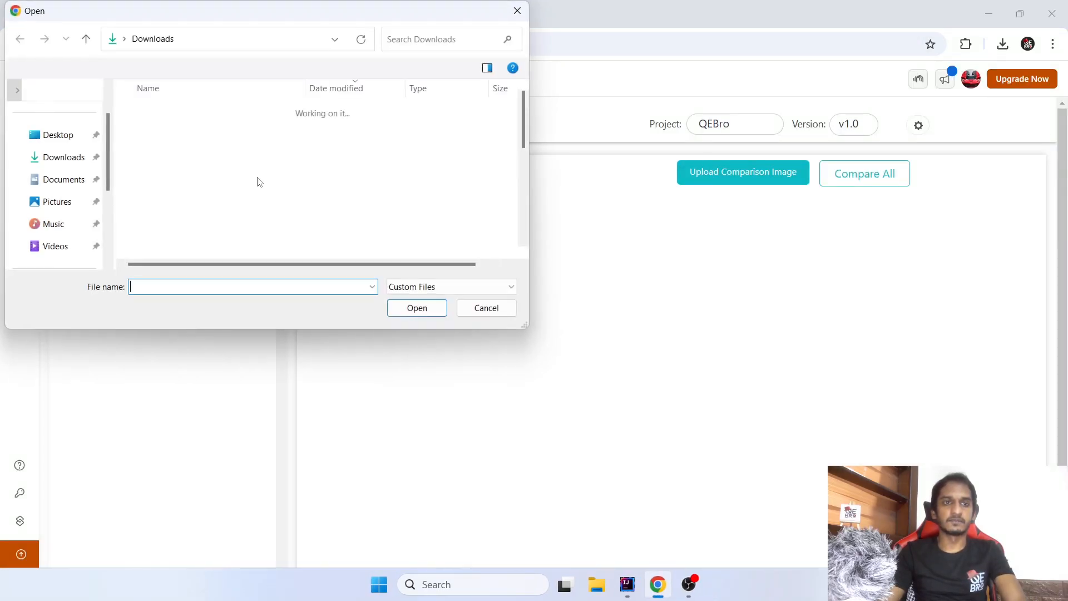
left_click(163, 149)
left_click(416, 308)
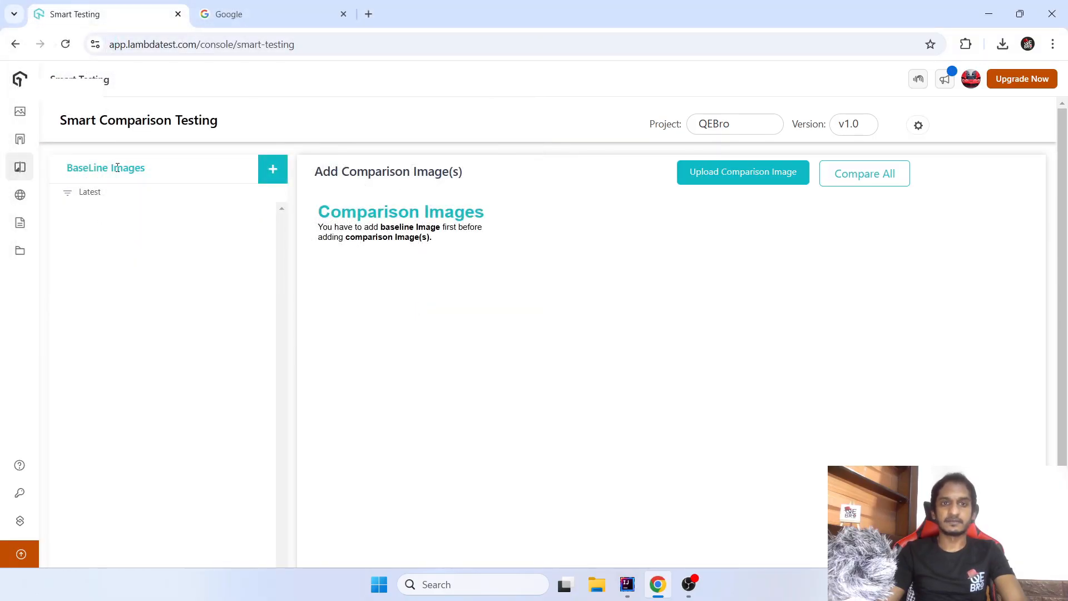
left_click_drag(73, 168, 129, 169)
left_click(446, 412)
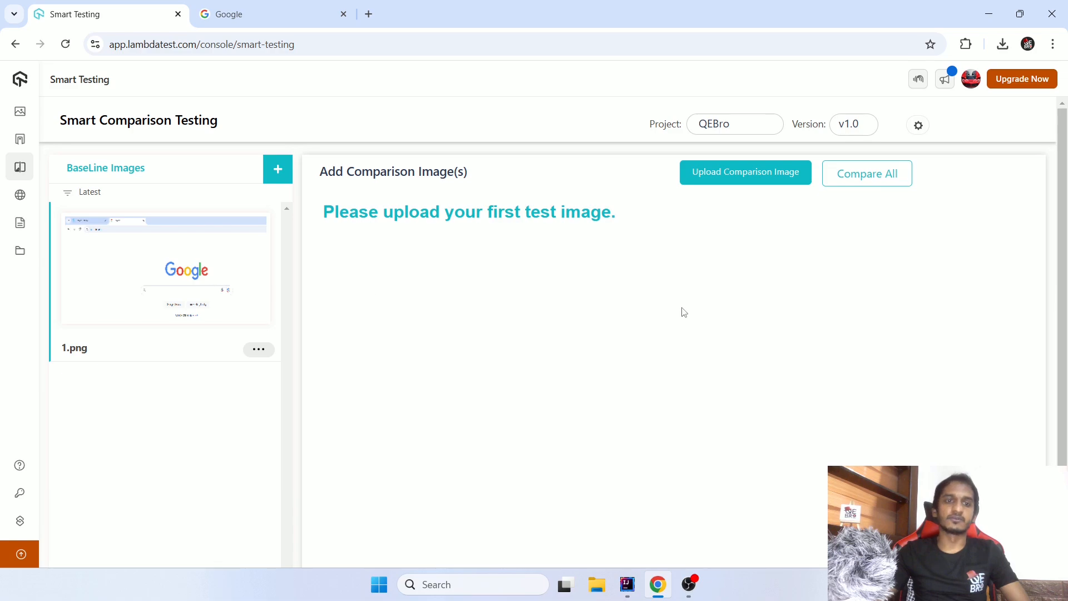
- View the available options for the baseline image 1.png
left_click(258, 349)
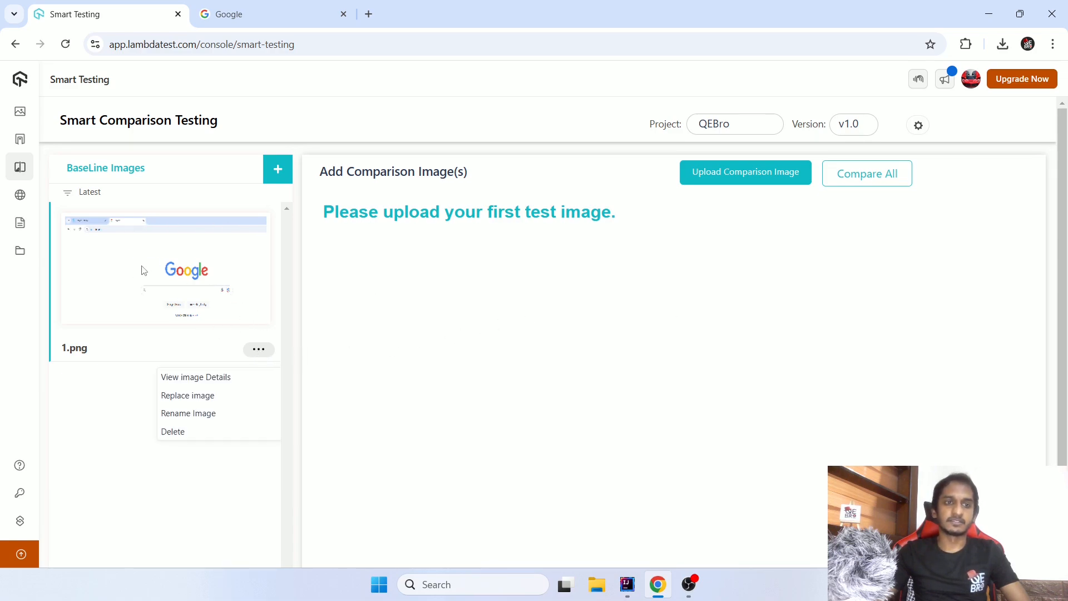
left_click(257, 351)
left_click(258, 353)
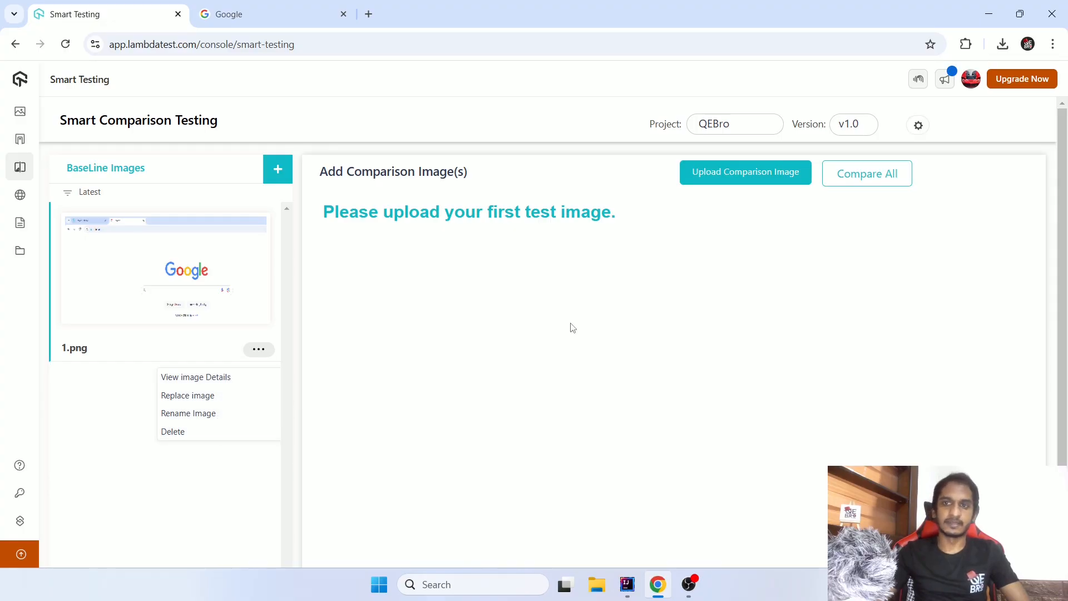
- Upload 2.png from Downloads as the comparison image
left_click(731, 176)
left_click(170, 128)
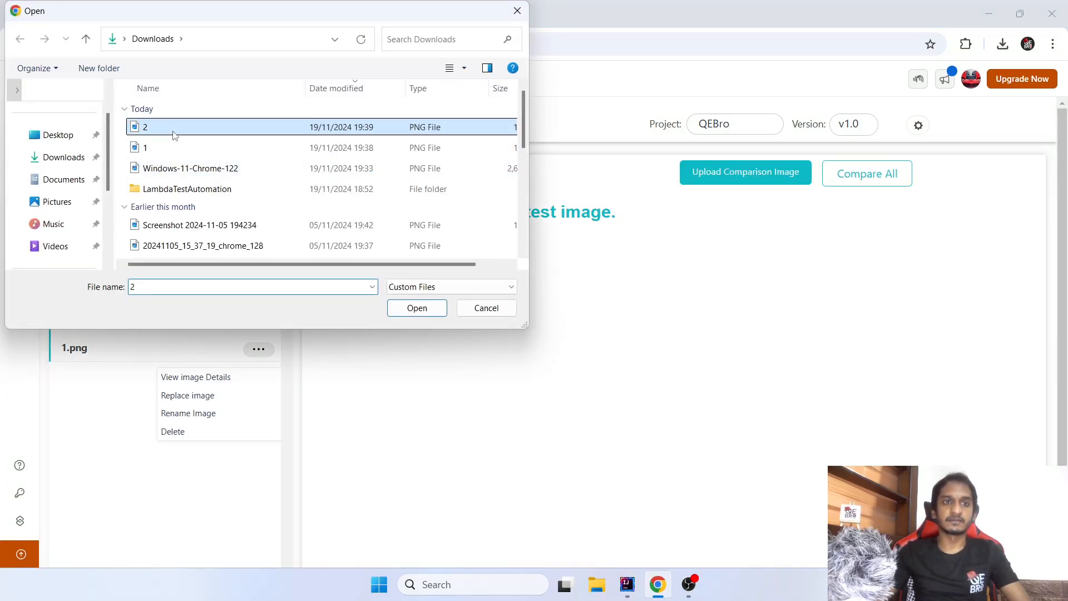
left_click(417, 308)
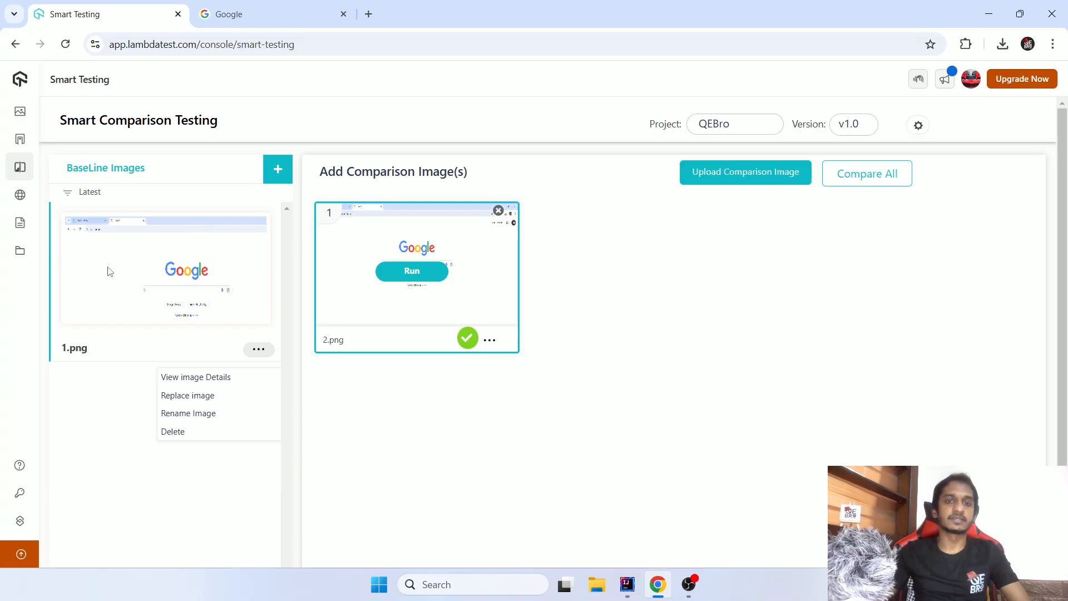
- Run the comparison of 2.png against the baseline, and check the comparison image's options without choosing one
left_click(412, 273)
left_click(491, 342)
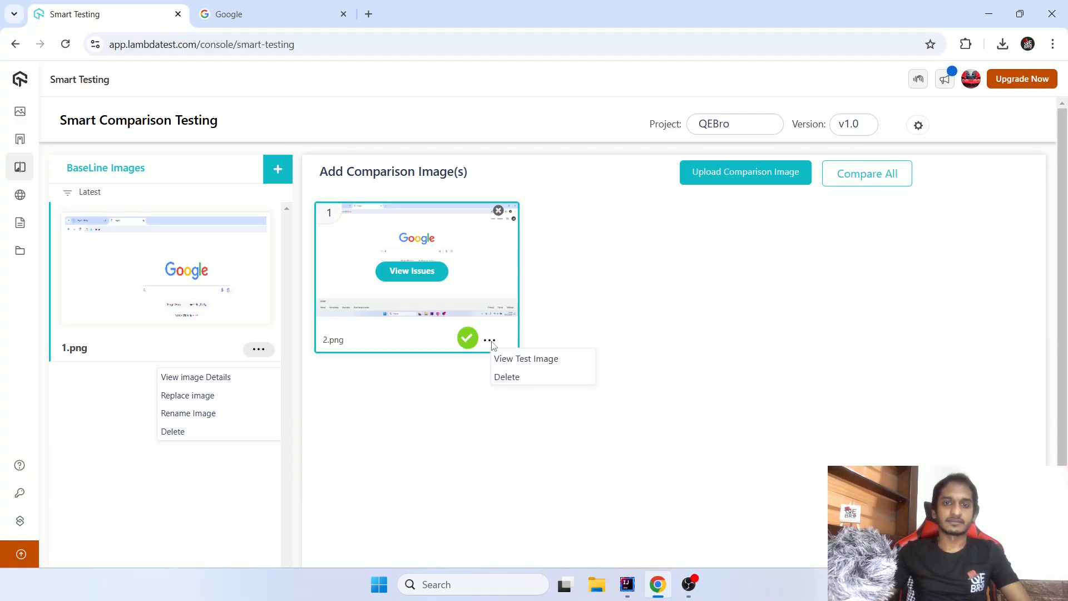
left_click(643, 277)
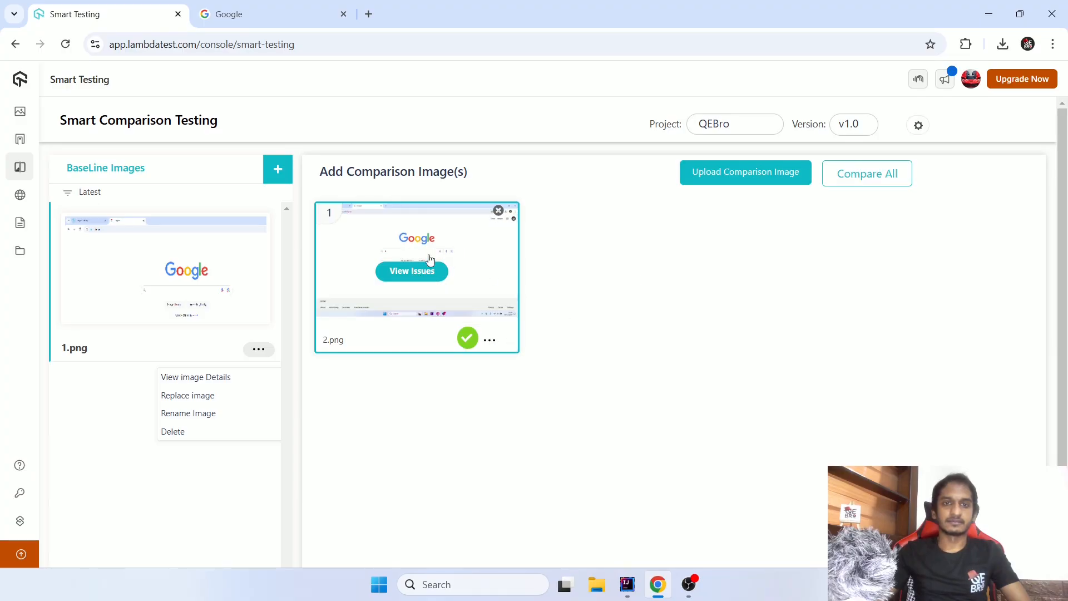
- Open the issues for 2.png and examine the highlighted differences across the whole page in the Group Issues view
left_click(405, 273)
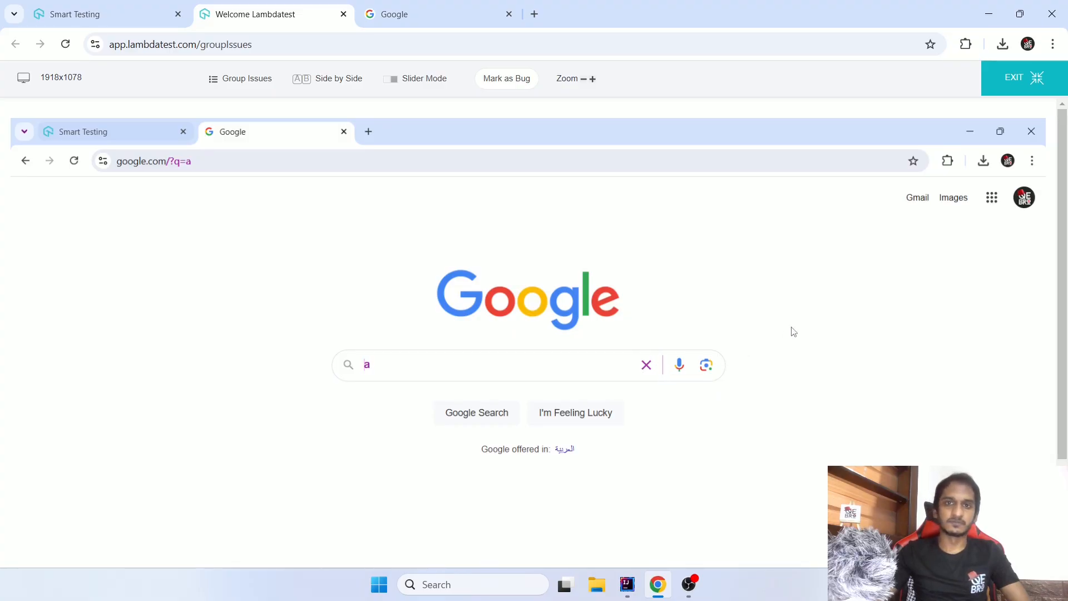
scroll(794, 332, "down", 2)
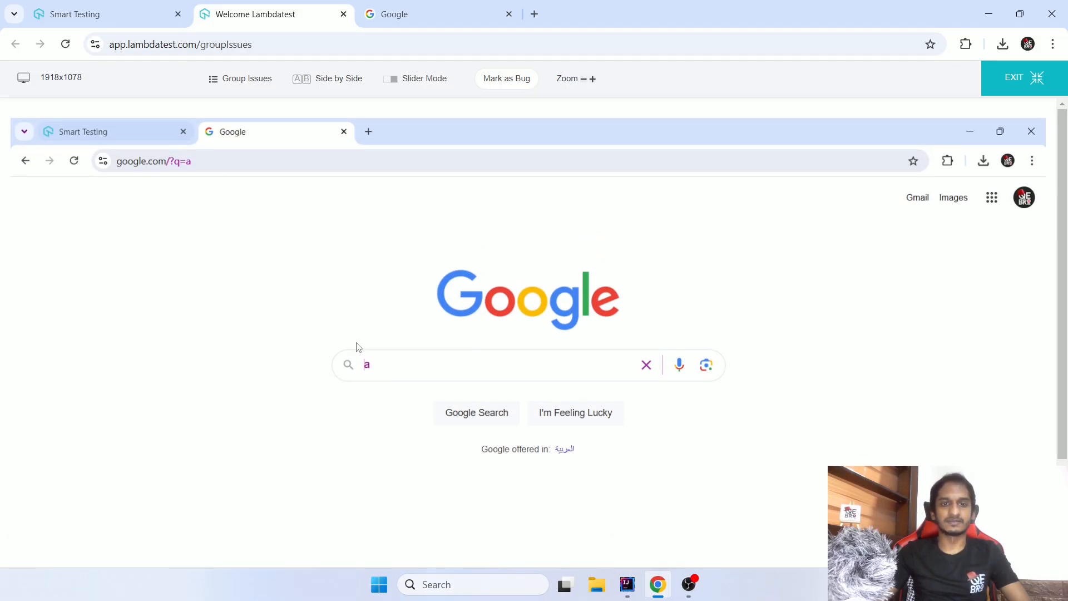
scroll(627, 512, "down", 3)
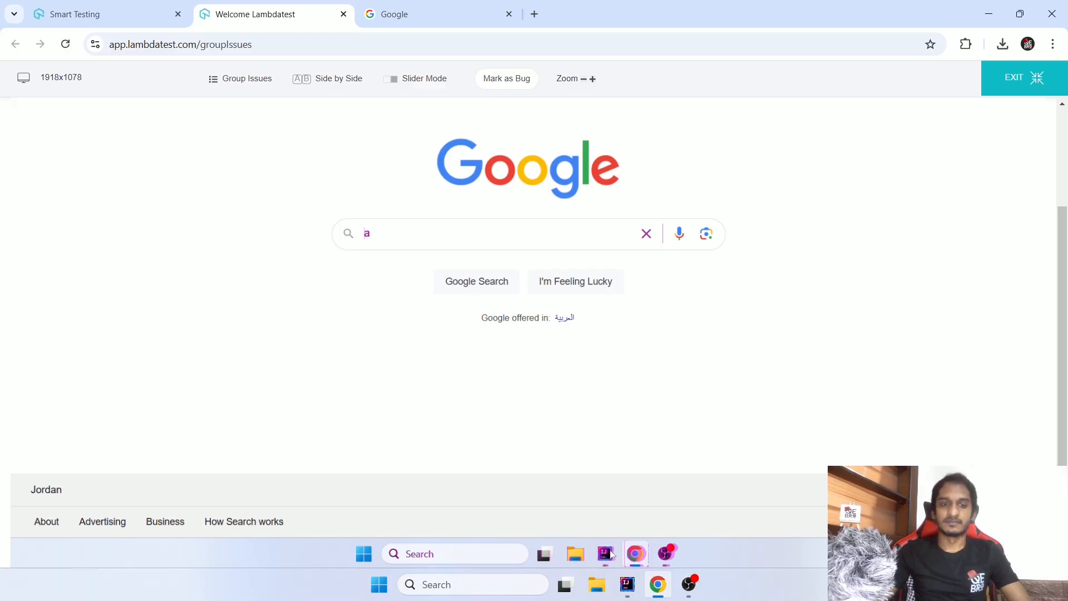
scroll(659, 498, "up", 3)
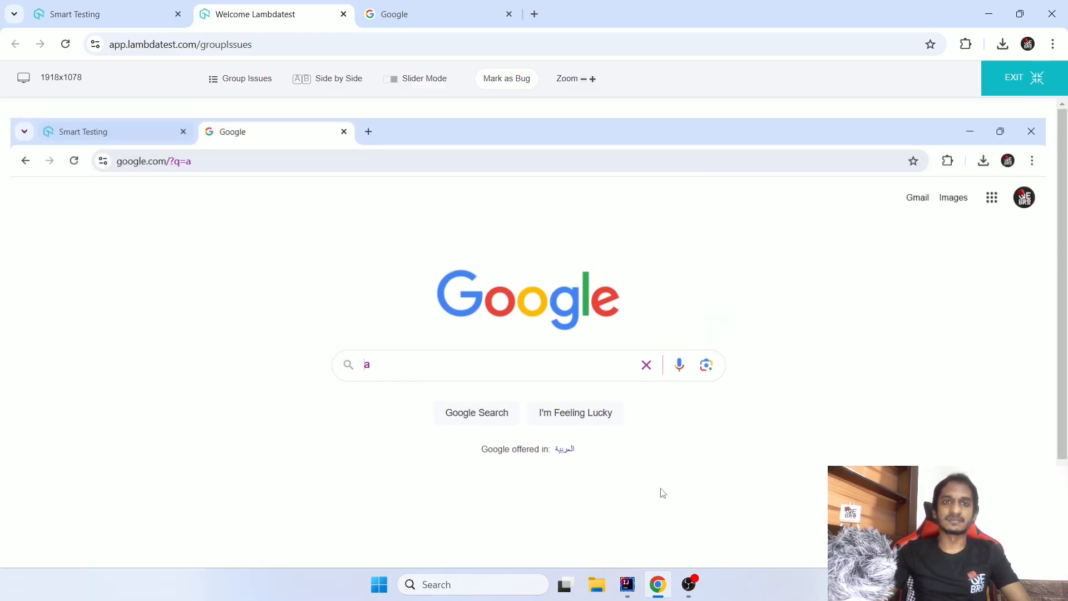
left_click(121, 5)
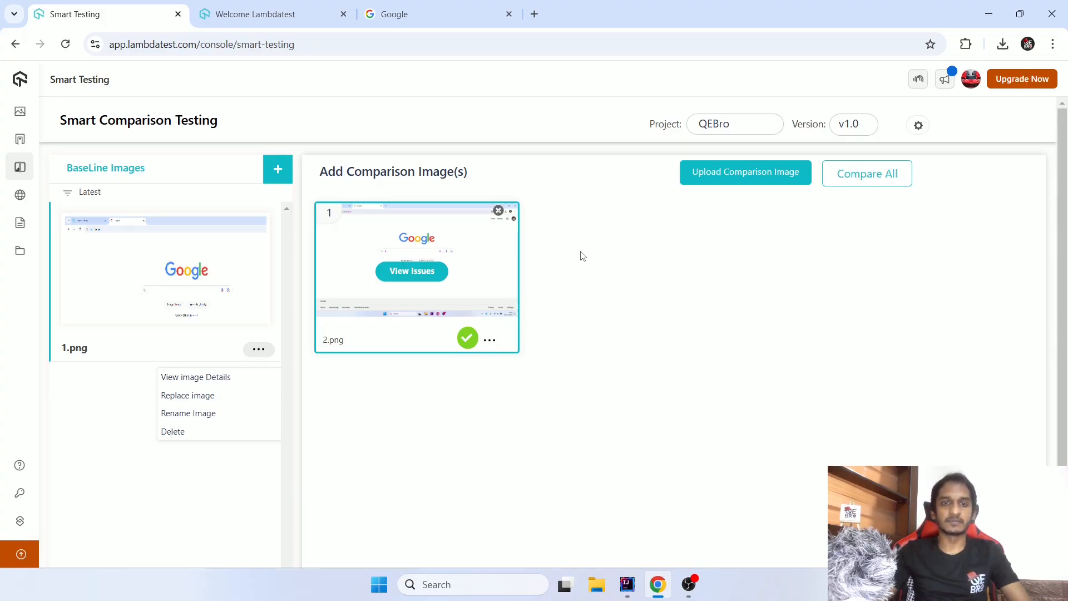
left_click(258, 4)
scroll(503, 261, "down", 3)
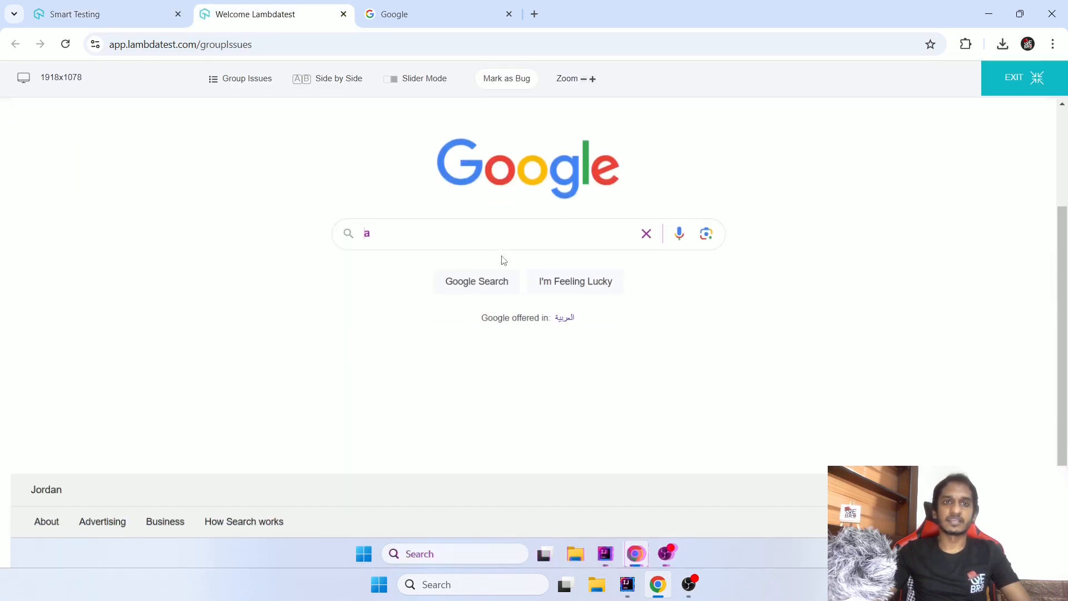
scroll(503, 260, "up", 3)
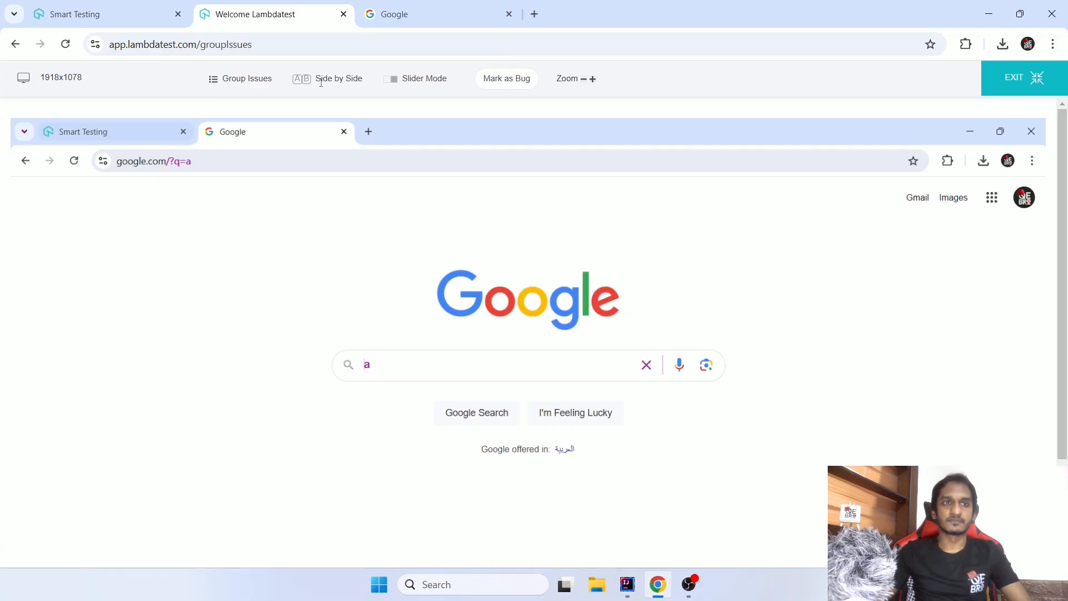
- Switch to the Side by Side view and examine the result, baseline image and comparison image
left_click(296, 78)
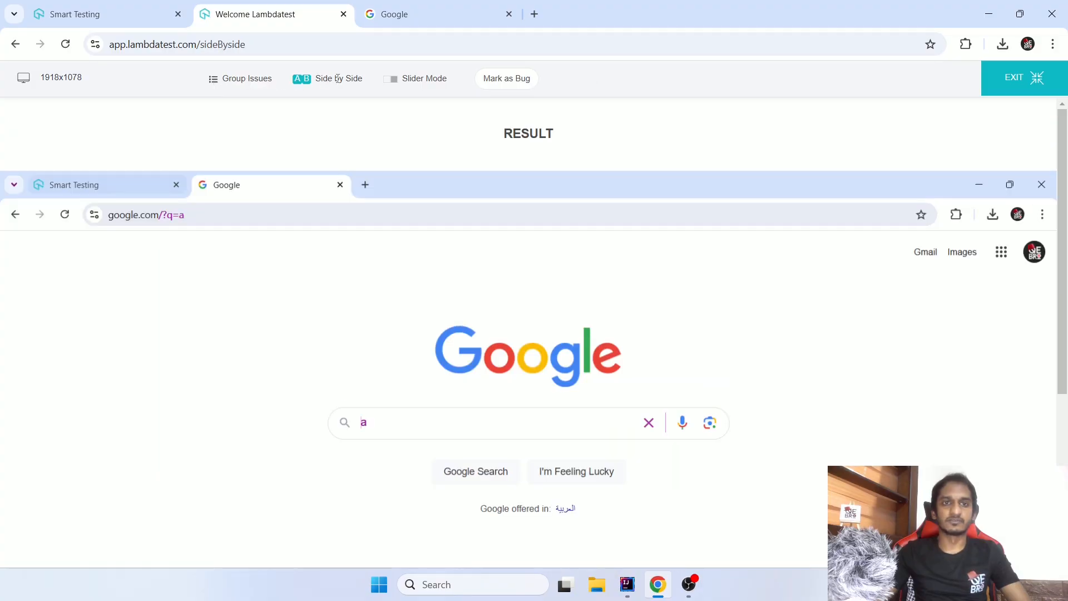
scroll(358, 175, "down", 10)
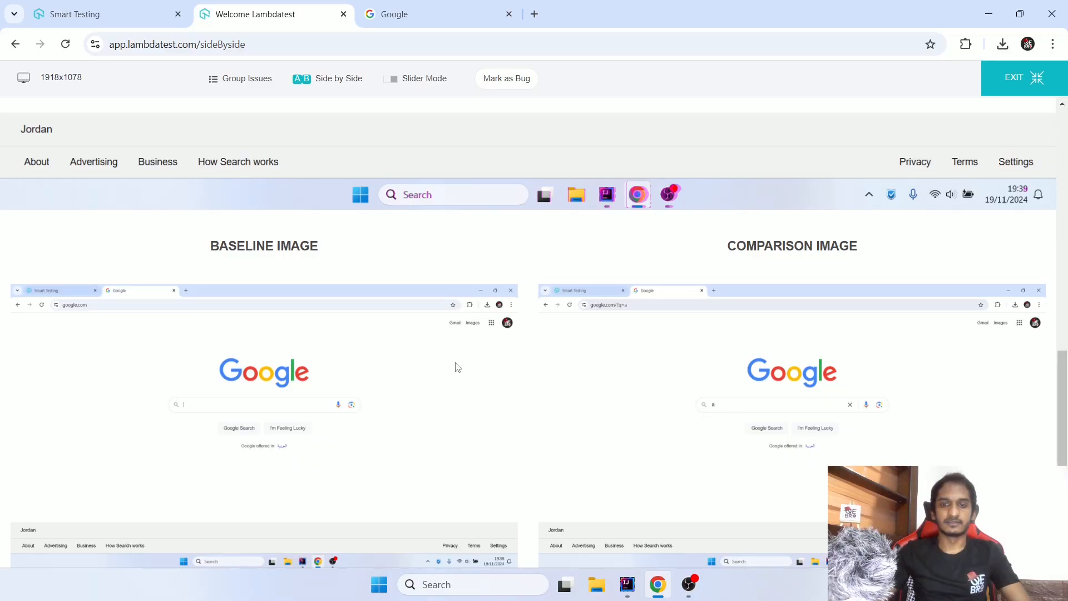
scroll(458, 365, "up", 8)
scroll(433, 196, "down", 8)
scroll(433, 196, "up", 8)
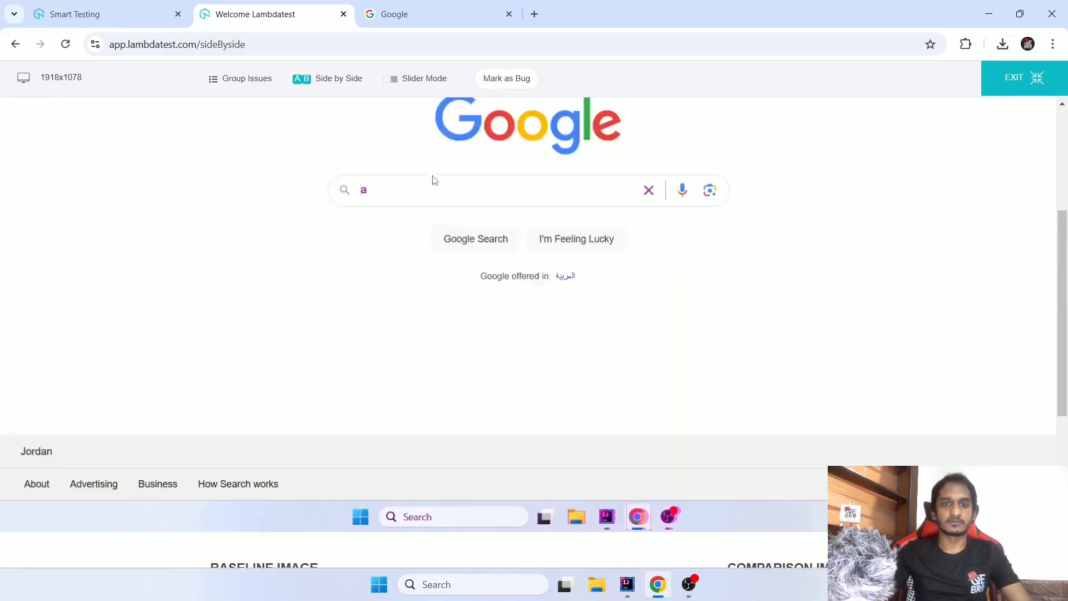
- Switch to Slider Mode and move the divider rightward past the Google search box to compare the two images
left_click(395, 79)
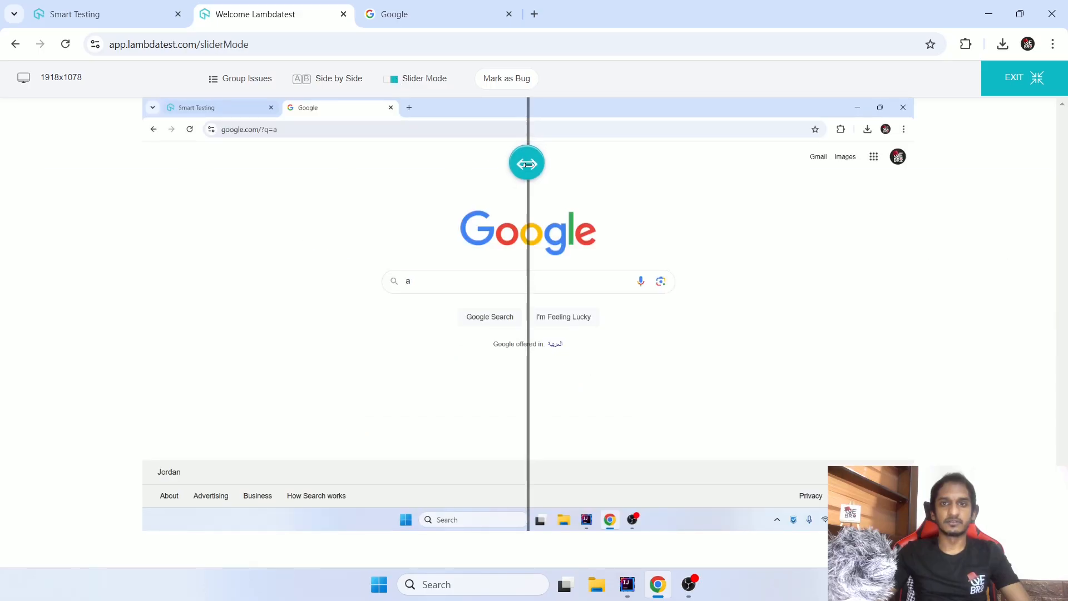
left_click_drag(532, 173, 595, 174)
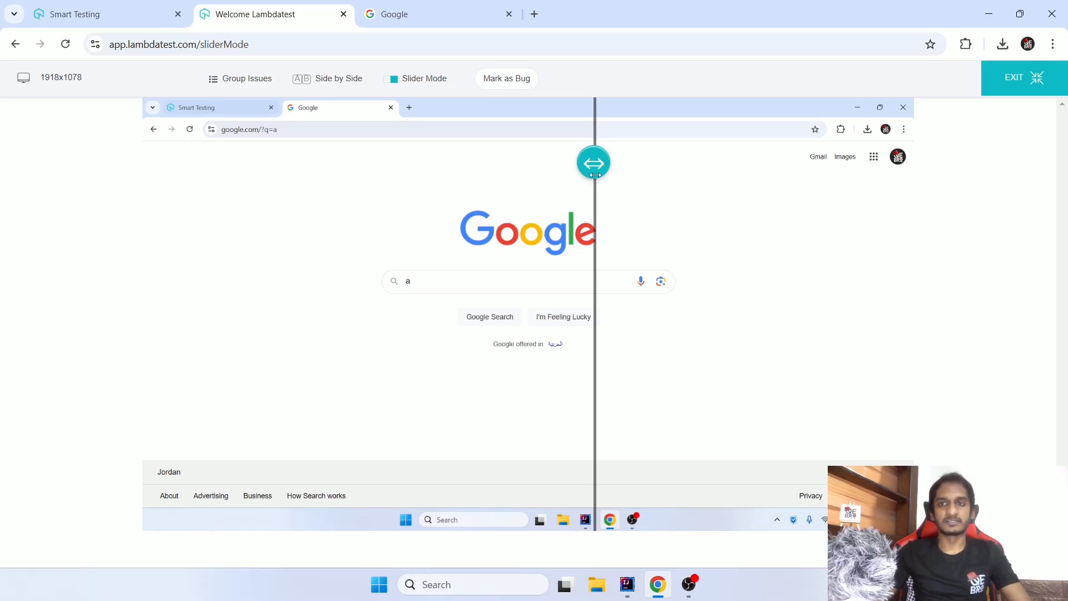
left_click_drag(595, 175, 728, 305)
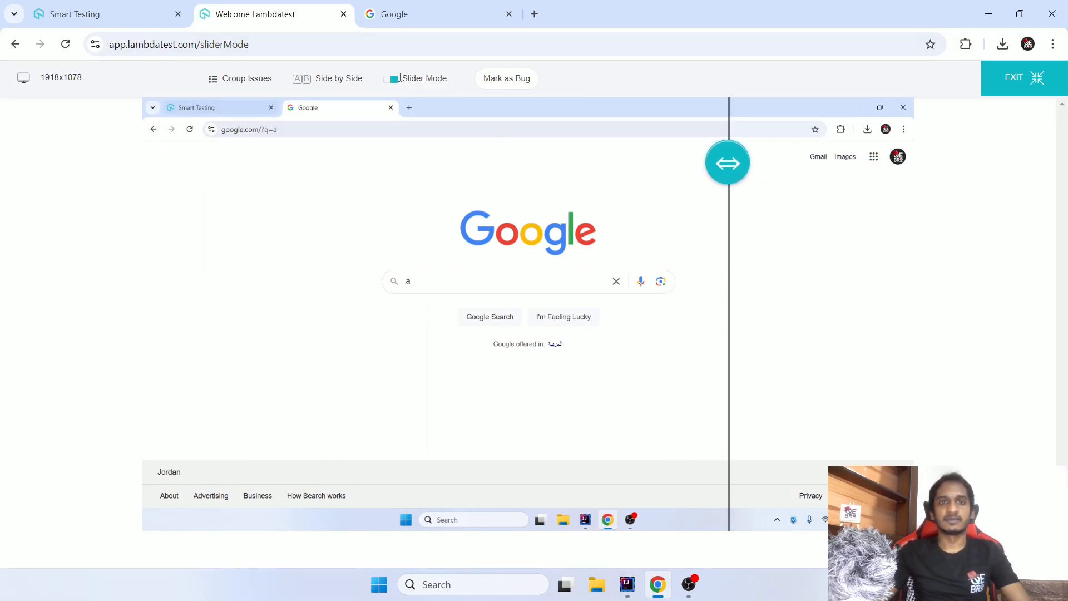
- Outline "/?q=a" in the address and the "a" in the search box with rectangles under Mark as Bug, and close without reporting
left_click(508, 82)
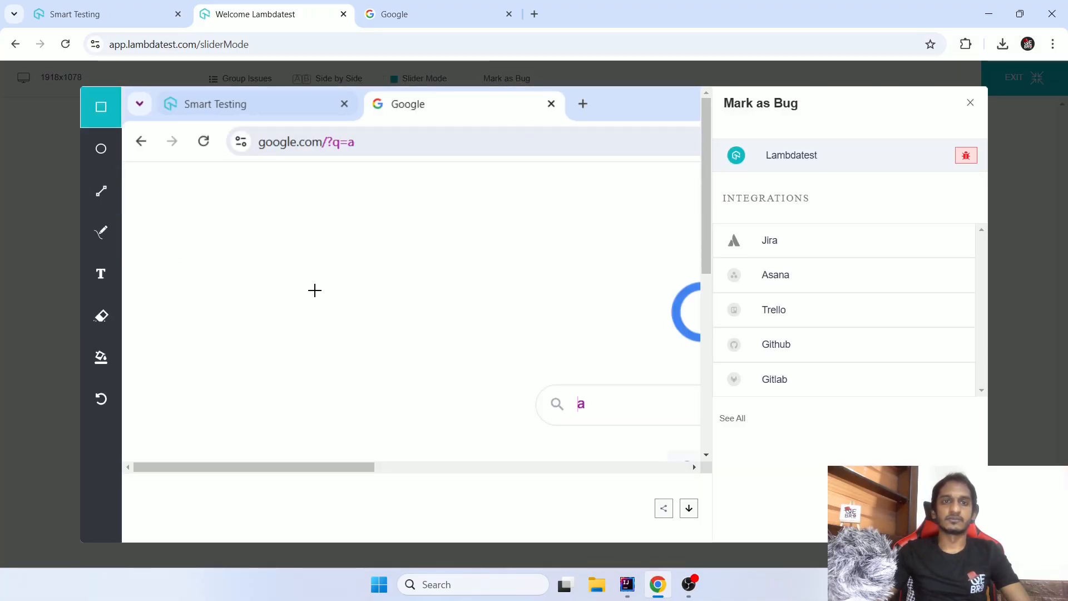
left_click_drag(314, 128, 379, 163)
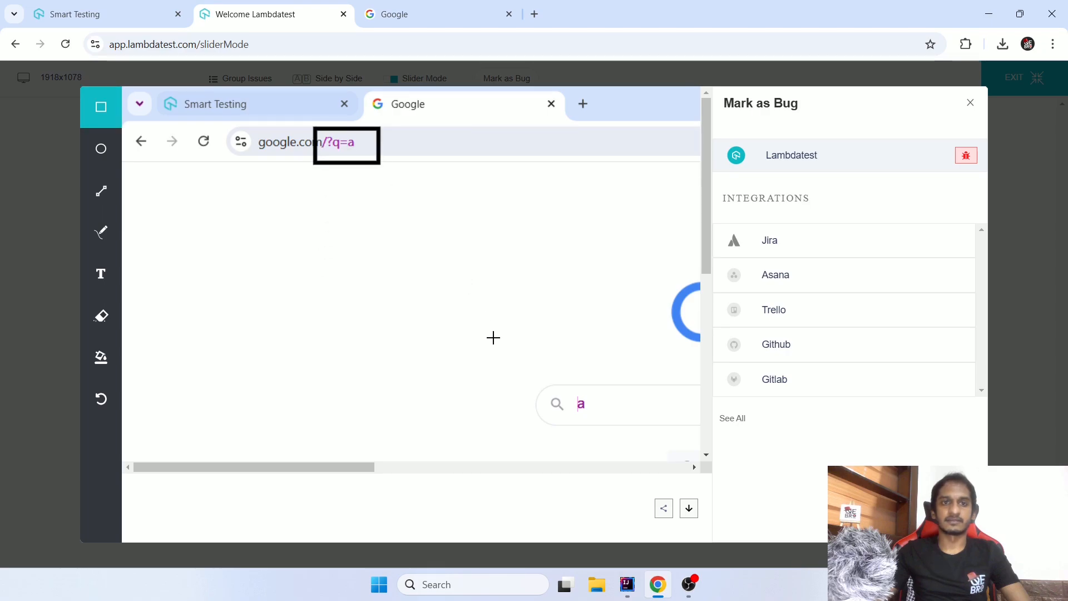
left_click_drag(551, 379, 627, 424)
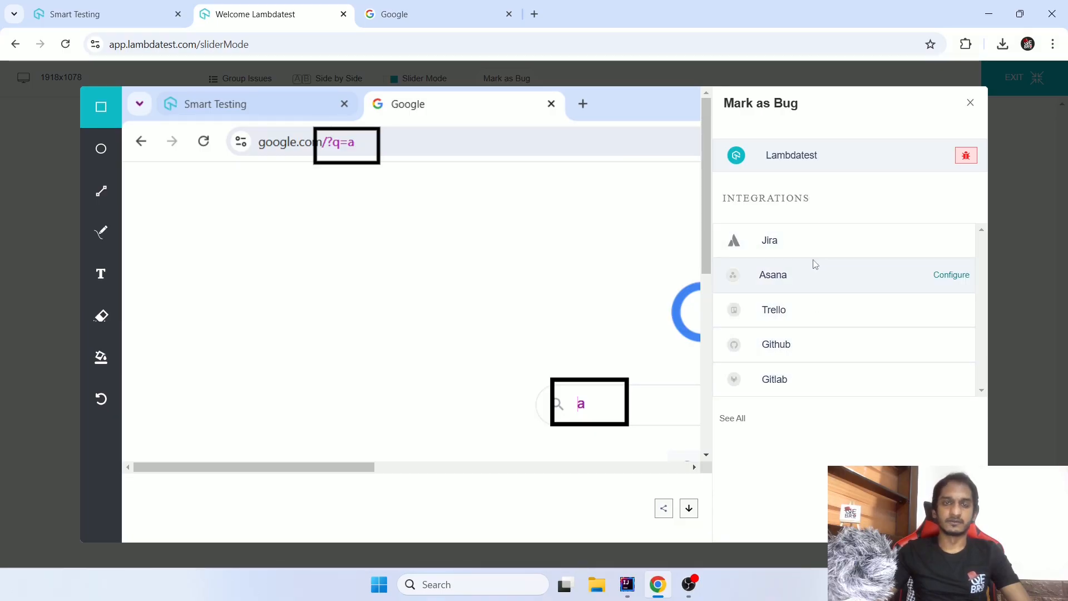
left_click(969, 103)
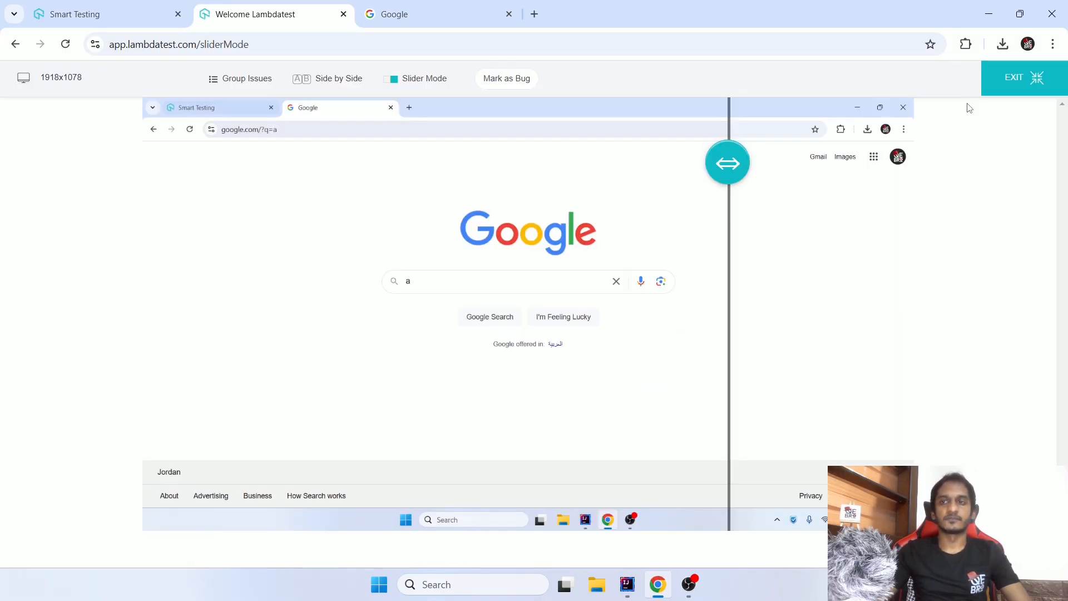
- Exit the issue viewer and check the options for the comparison image 2.png
left_click(1013, 76)
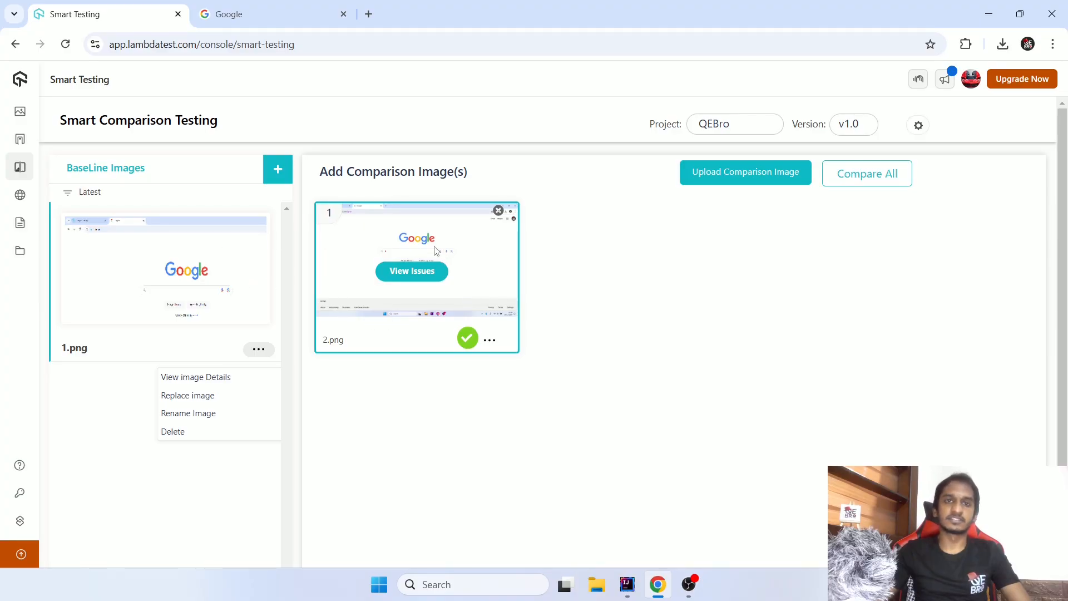
left_click(491, 341)
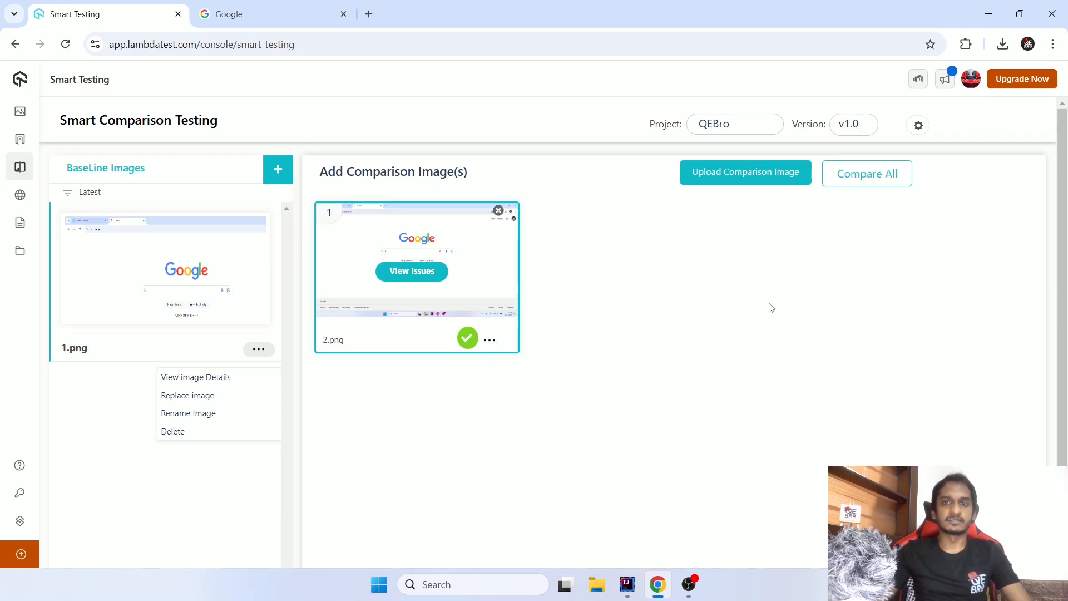
- Check which projects and versions are available for the Smart Comparison Testing session
left_click(735, 130)
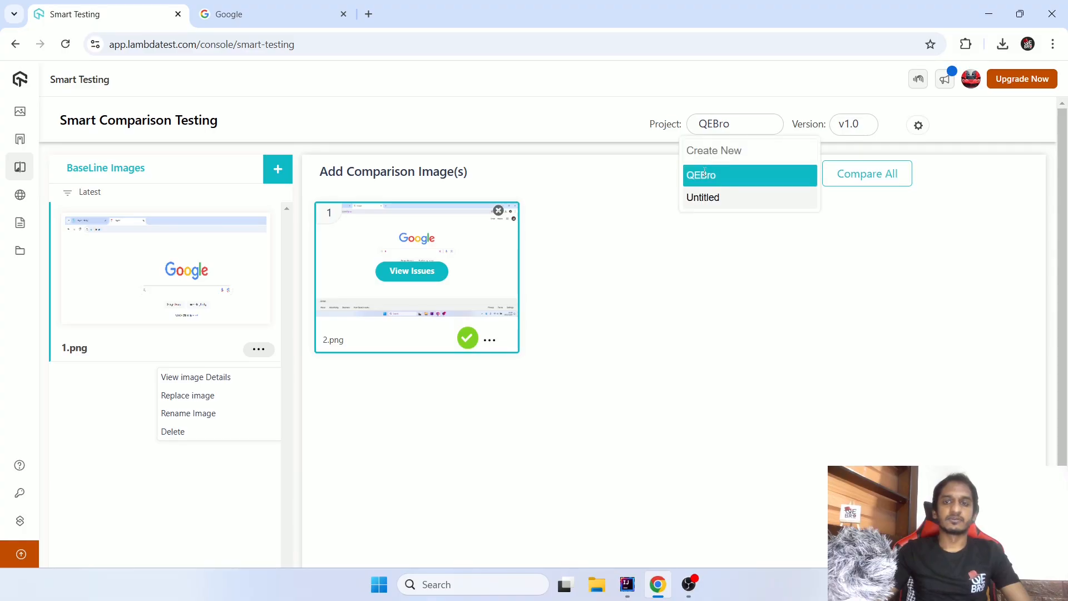
left_click(847, 122)
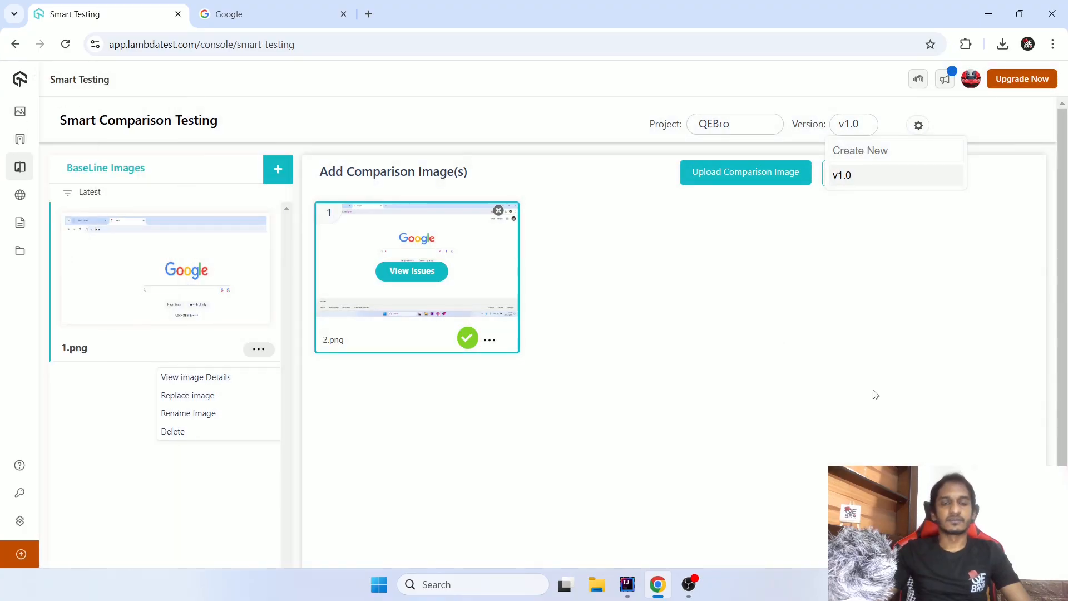
- Leave the More Tools group and open the Smart UI product
mouse_move(13, 140)
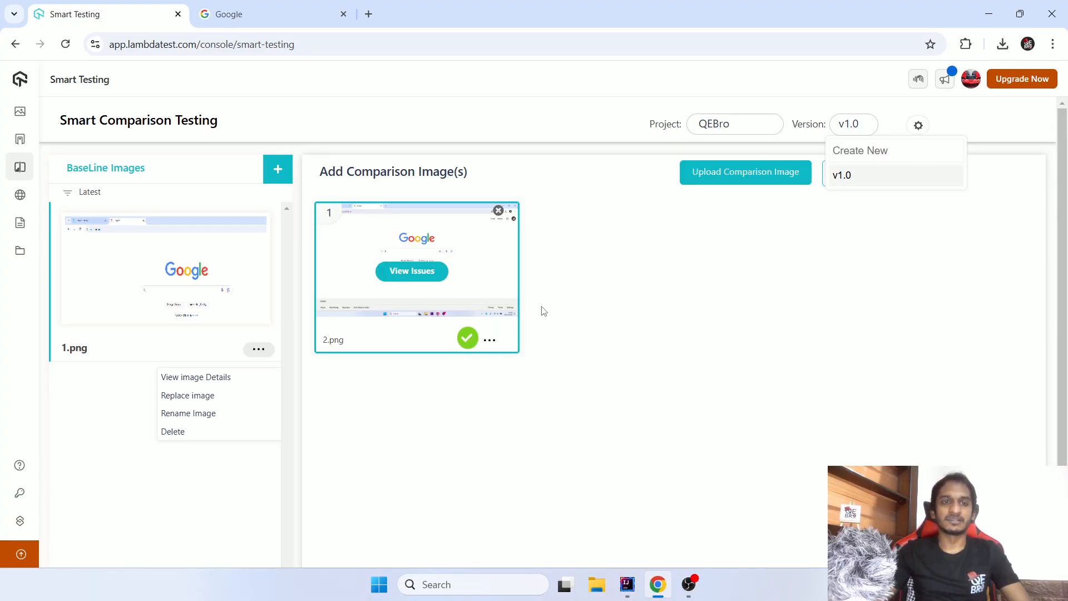
mouse_move(28, 198)
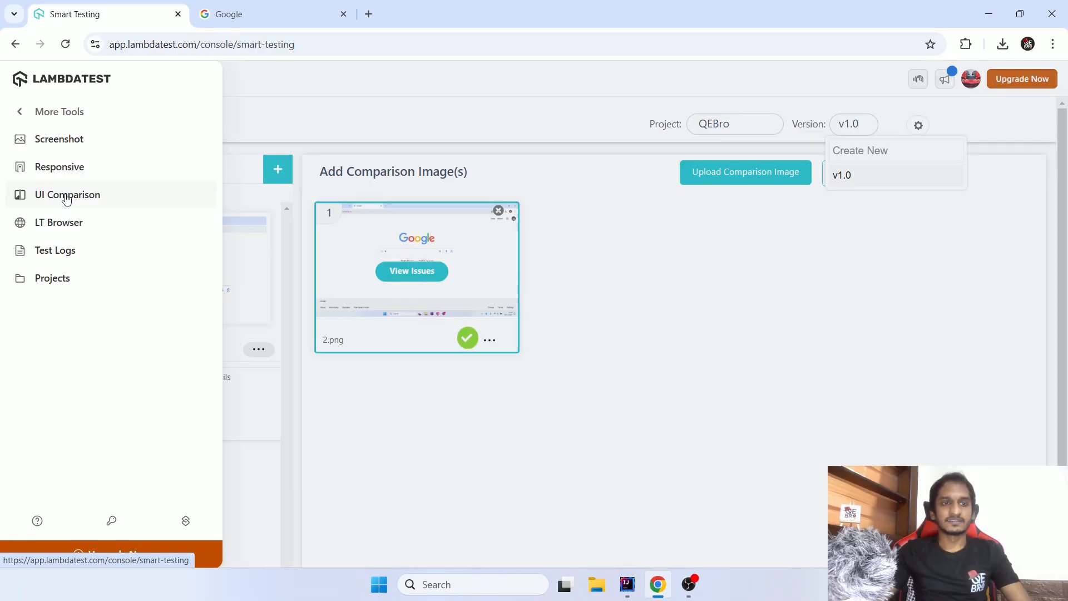
left_click(60, 111)
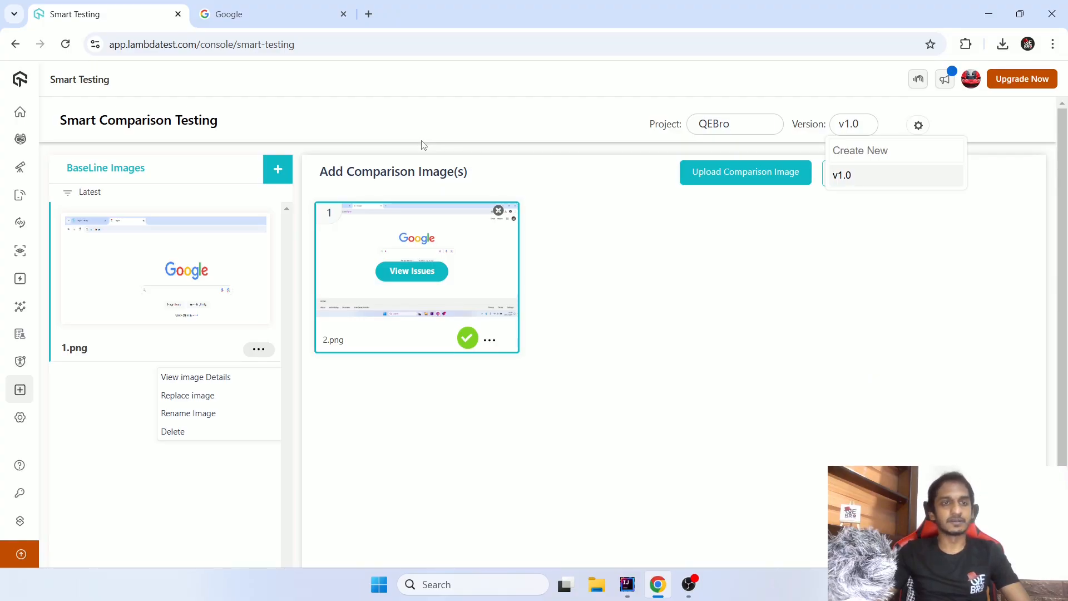
mouse_move(8, 214)
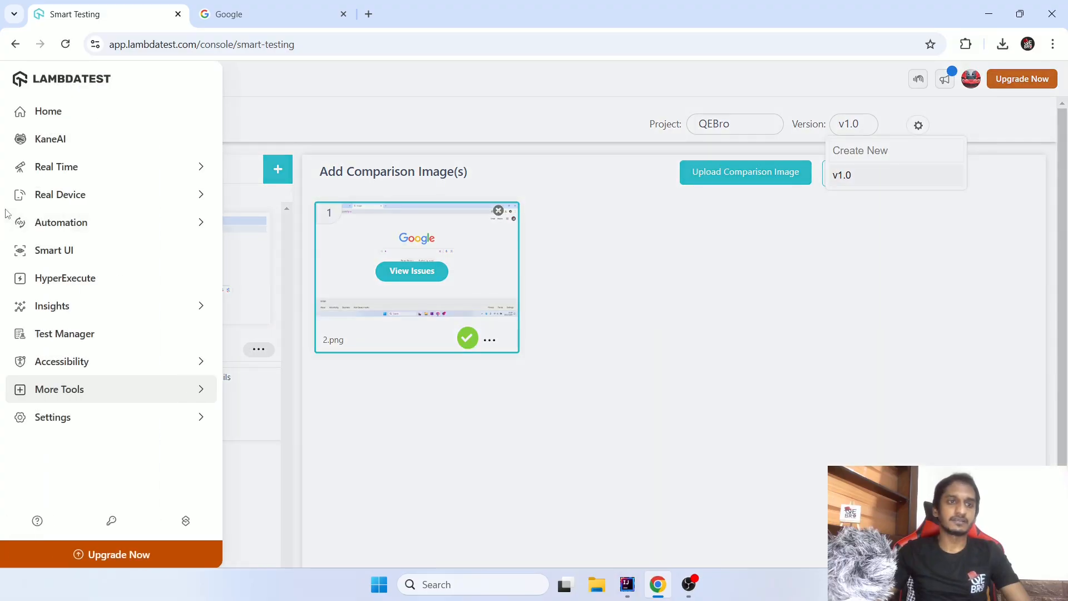
left_click(63, 260)
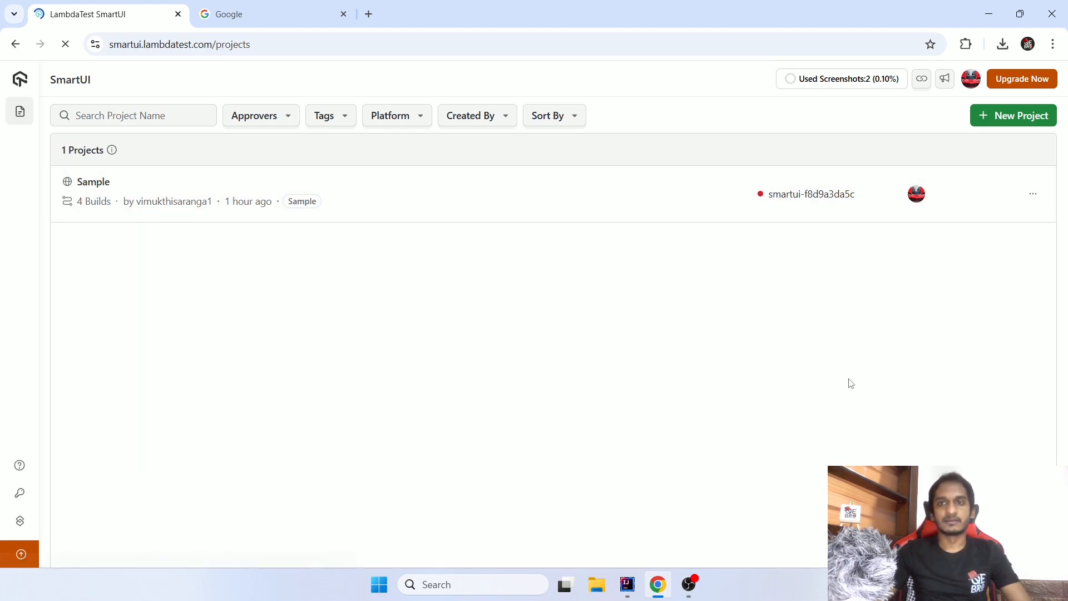
- Start a new SmartUI project for the Web platform and name it Qebro
mouse_move(862, 83)
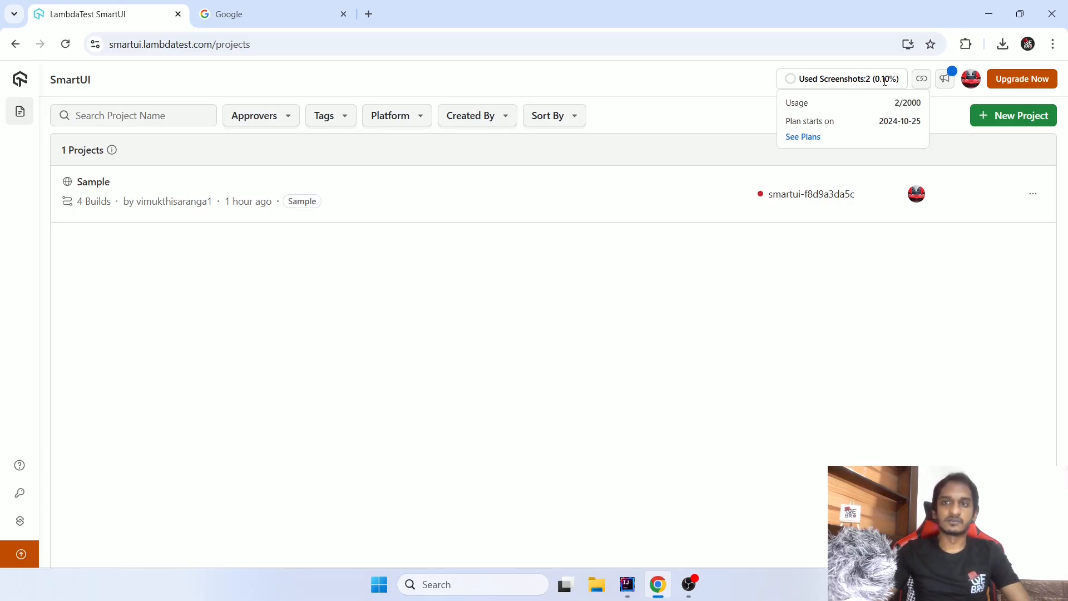
left_click(1014, 117)
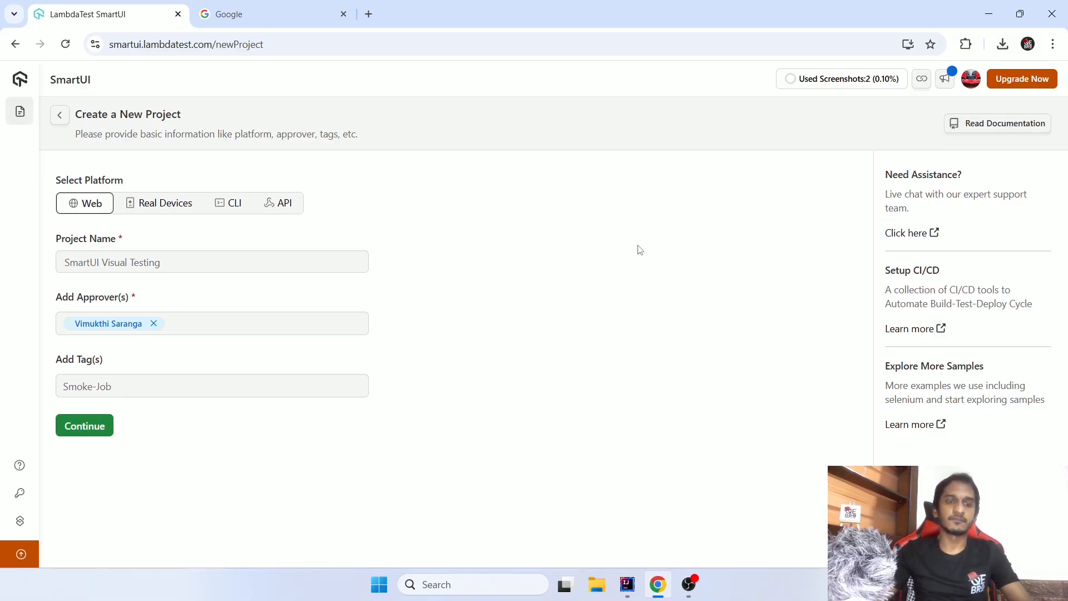
left_click(208, 261)
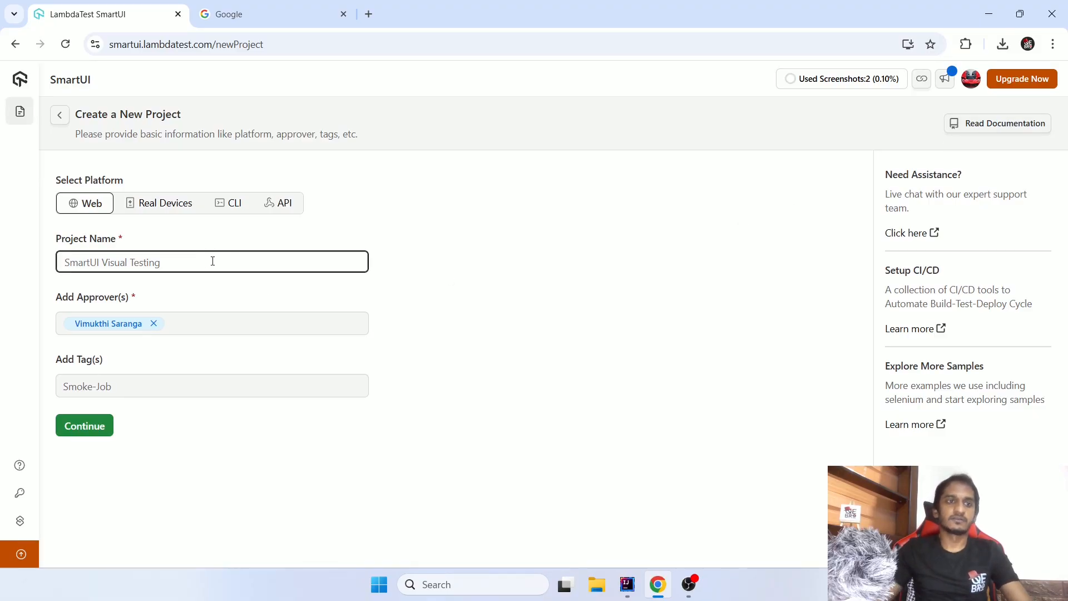
type("Qe")
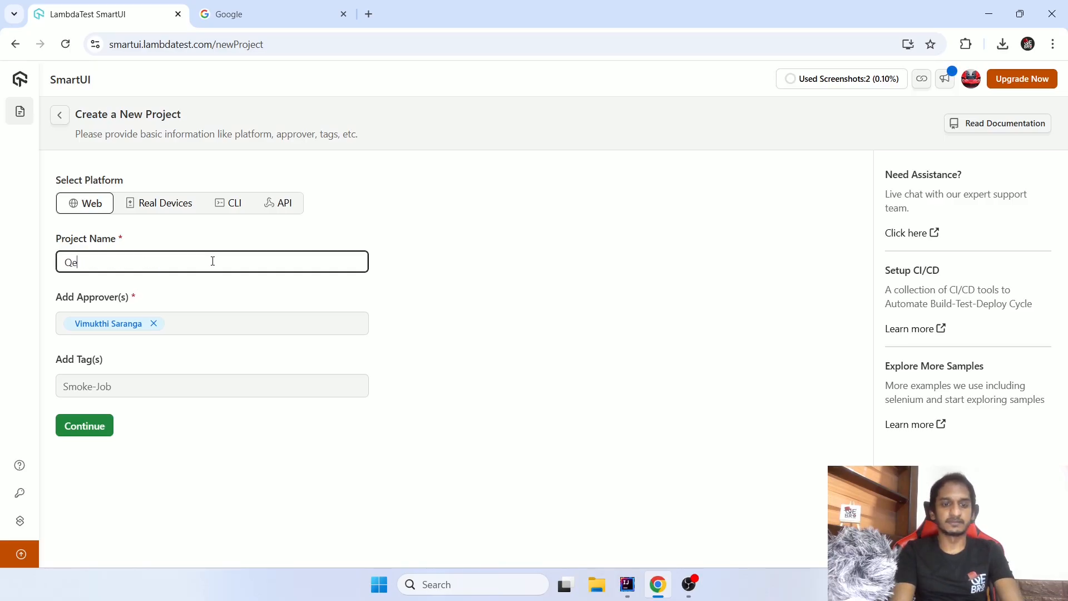
type("bro")
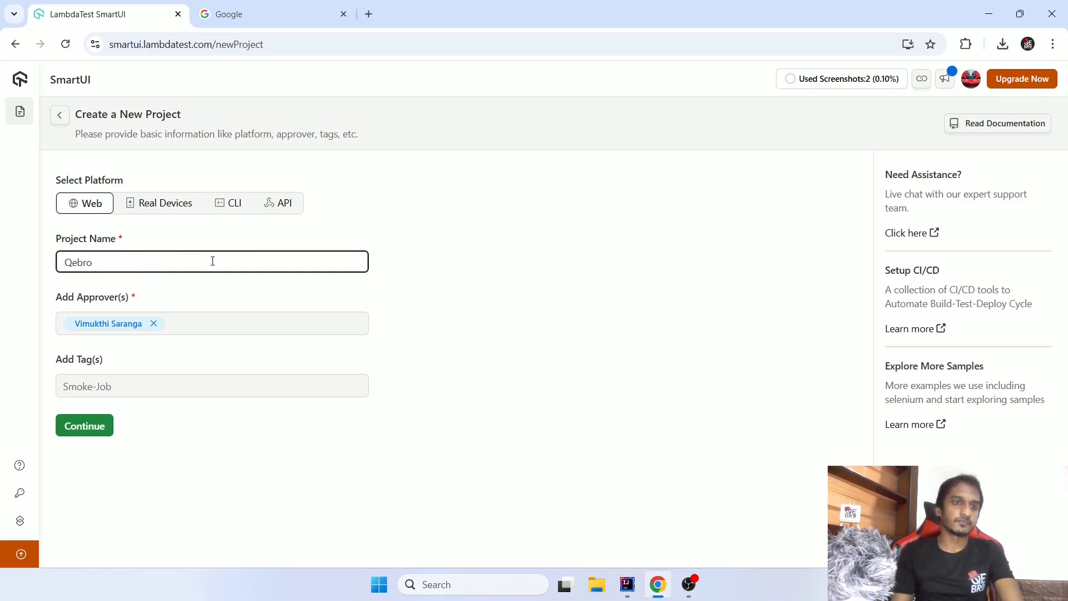
- Review which approvers can be assigned to the new project, keeping the preselected approver
left_click(216, 326)
left_click(631, 333)
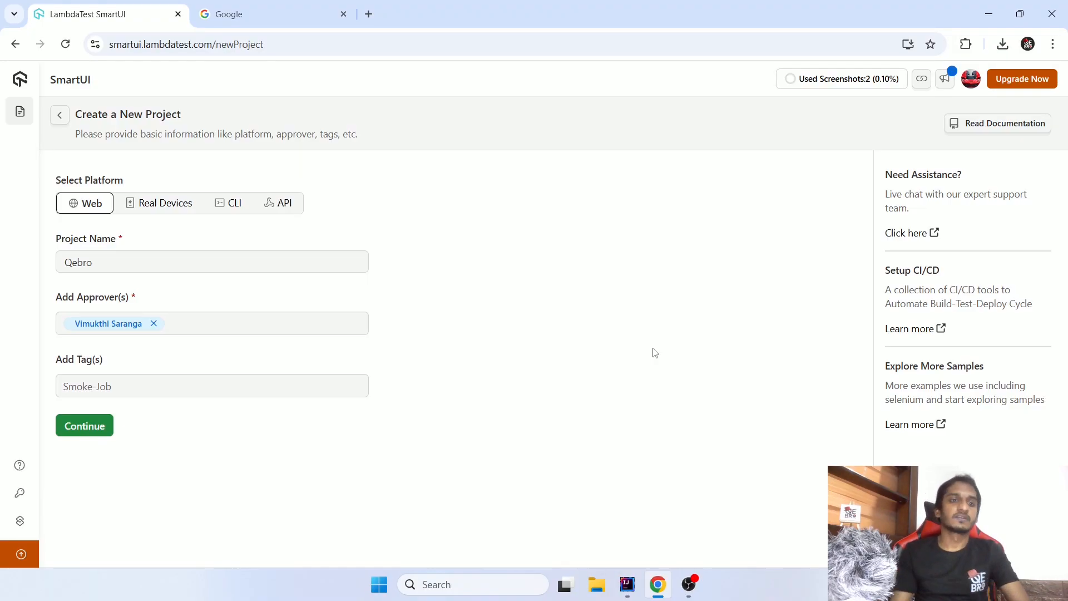
left_click_drag(53, 299, 157, 305)
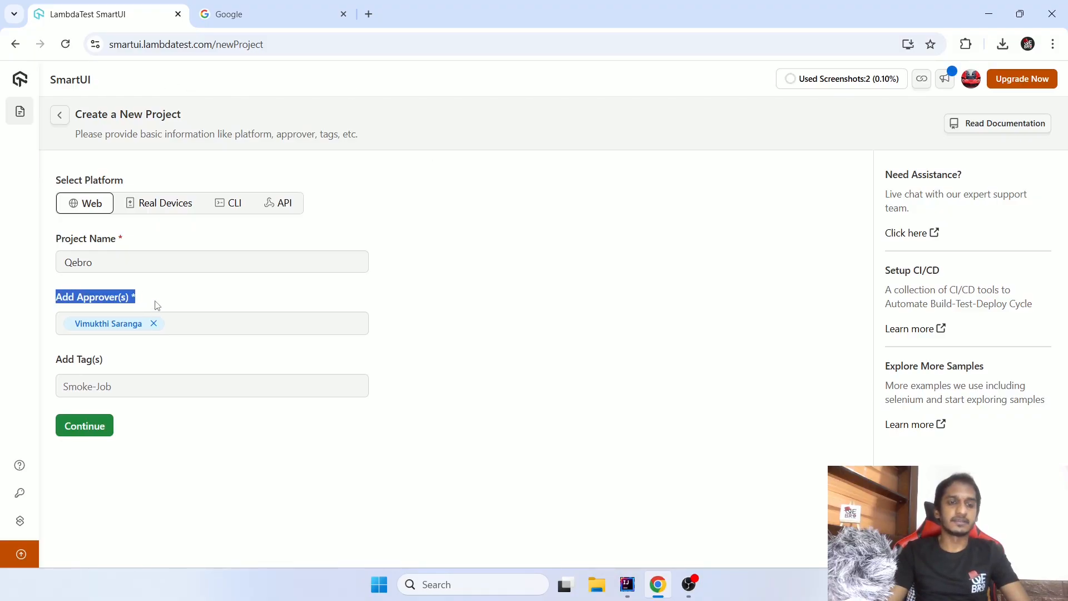
left_click(206, 326)
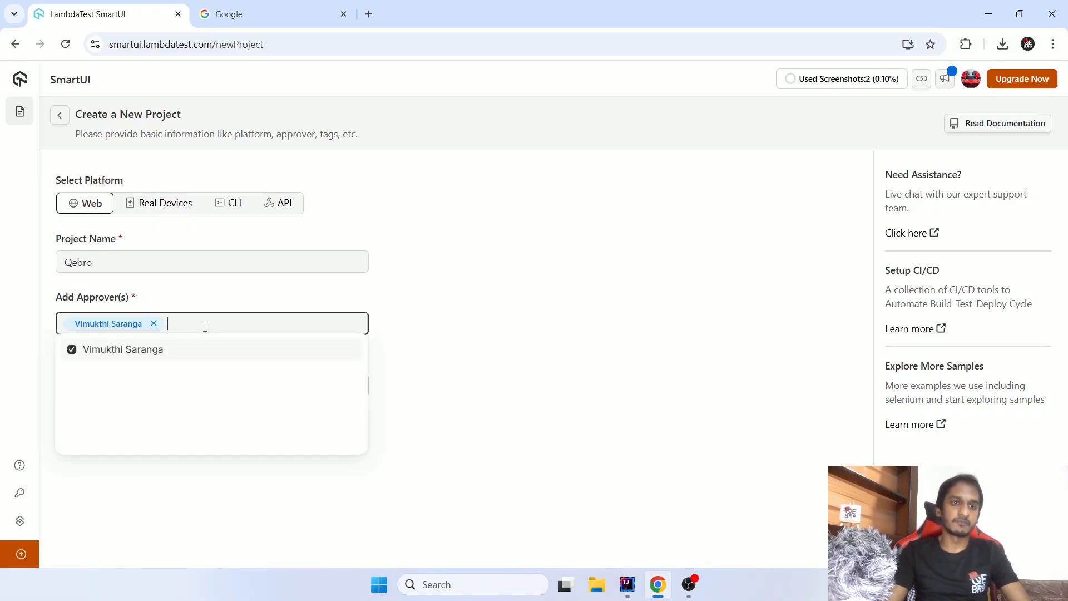
left_click(459, 319)
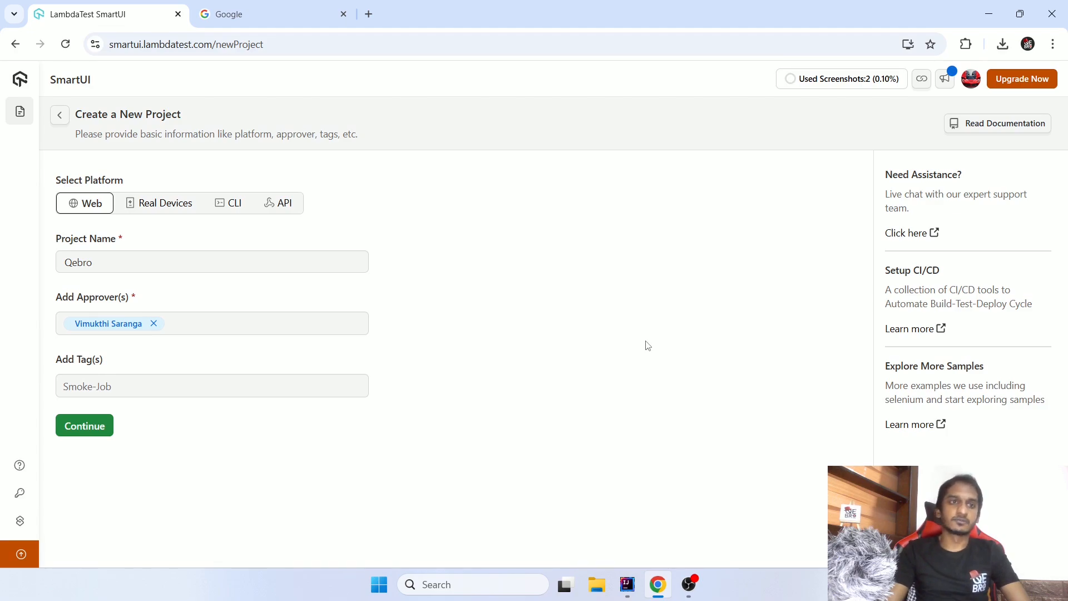
- Add the Sample tag to the Qebro project and continue to the test configuration
left_click(218, 380)
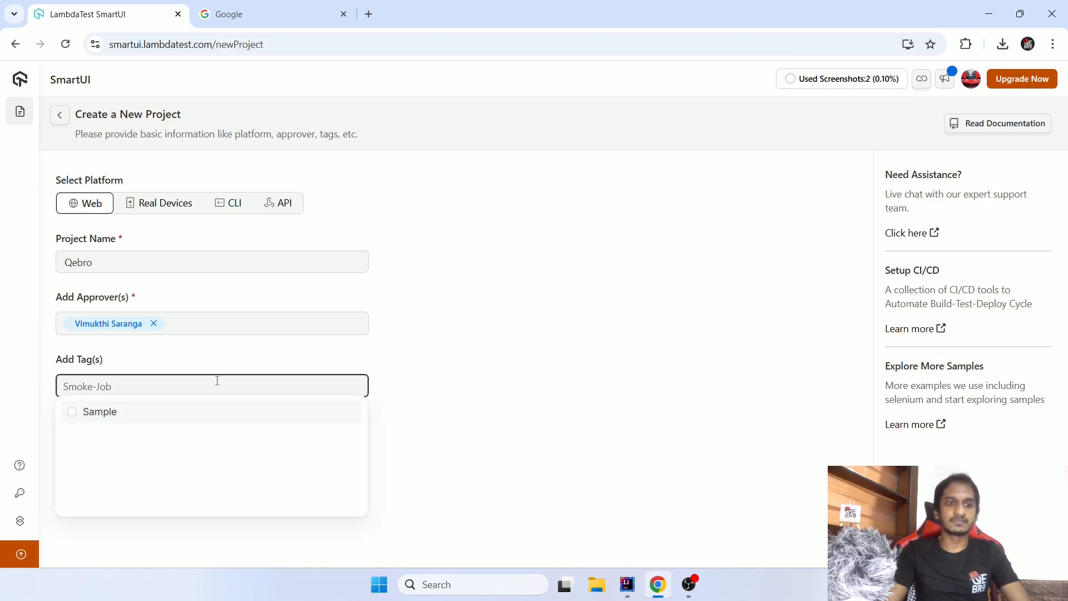
left_click(99, 412)
left_click(665, 416)
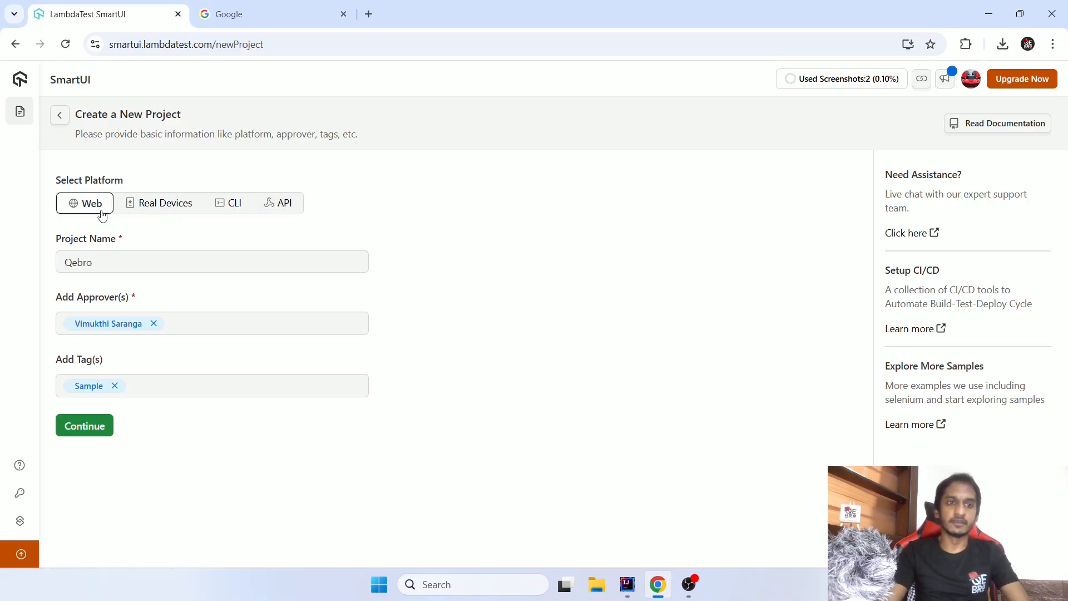
left_click(97, 428)
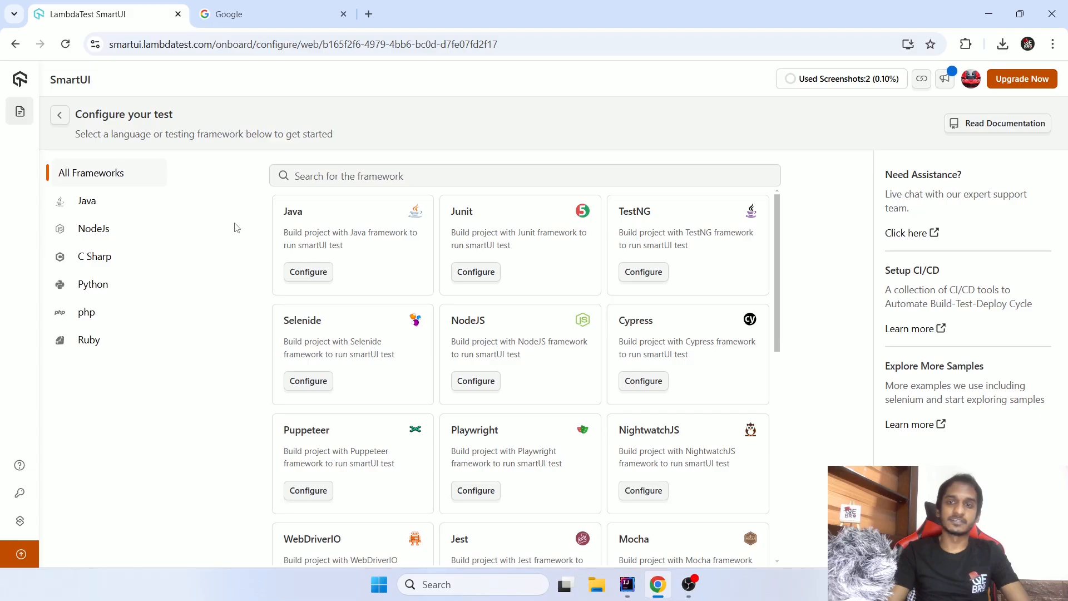
- Filter the frameworks to Java, open the TestNG configuration and highlight the sample project's GitHub repository URL
left_click(106, 211)
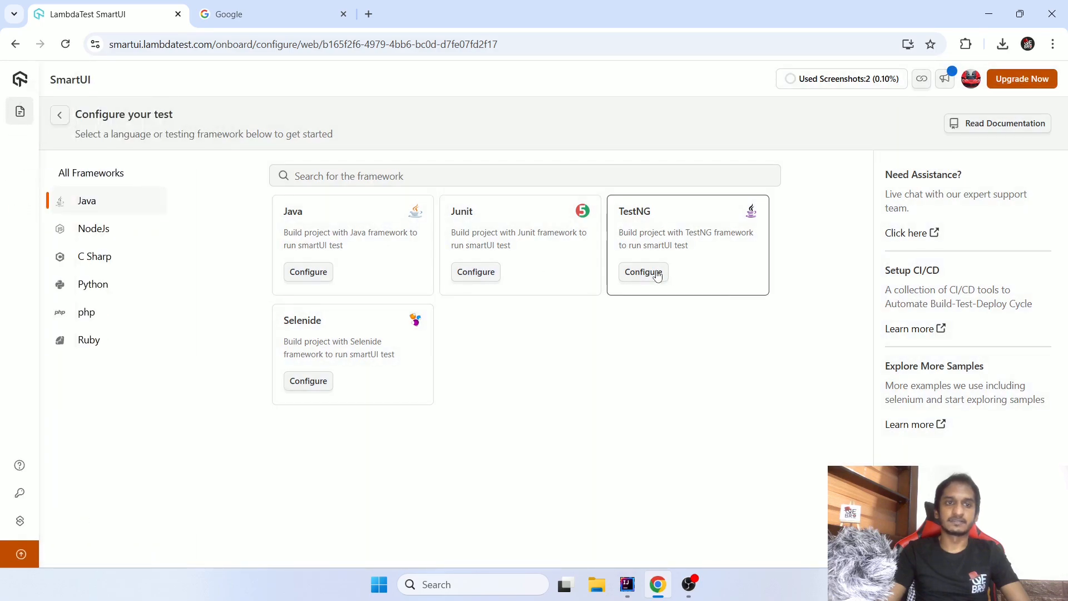
left_click(659, 275)
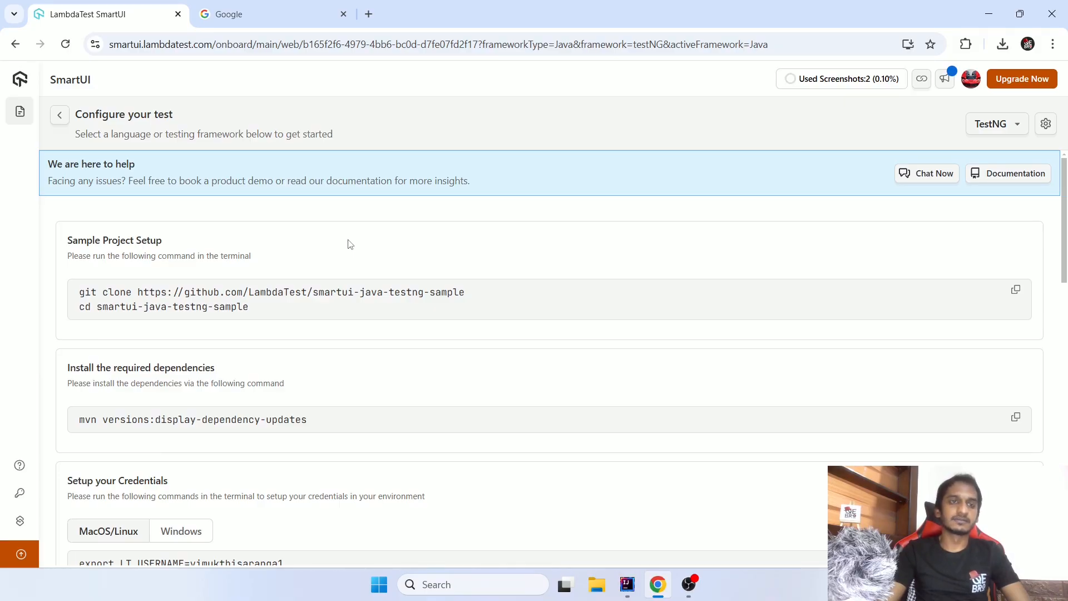
mouse_move(138, 292)
left_mouse_down()
mouse_move(352, 292)
mouse_move(488, 310)
mouse_move(479, 295)
left_mouse_up()
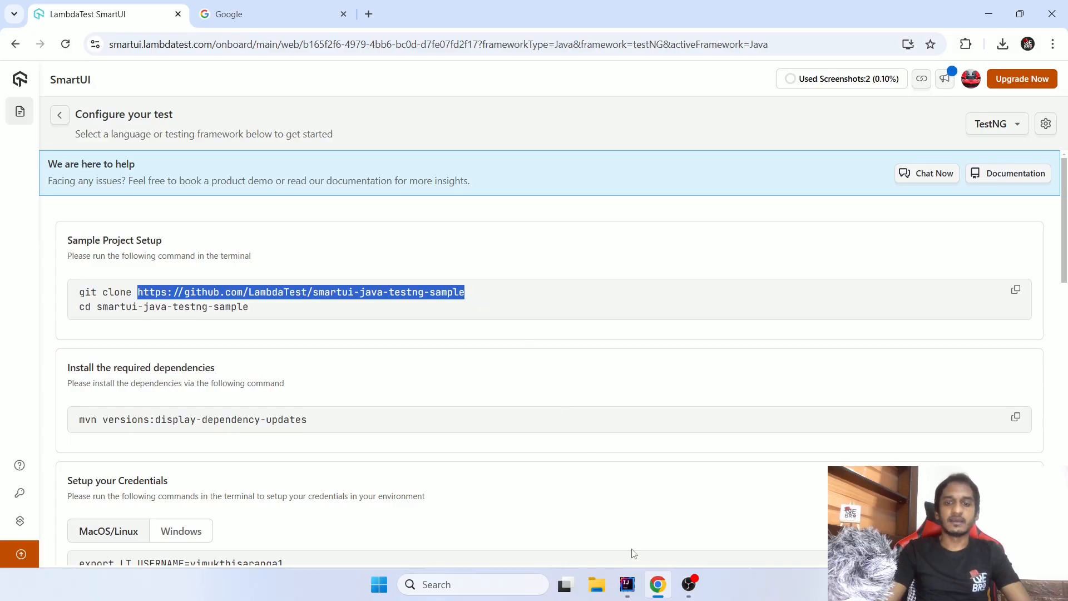
- Switch to IntelliJ IDEA and highlight the io.github.lambdatest lambdatest-java-sdk 1.0.2 dependency in pom.xml
left_click(627, 585)
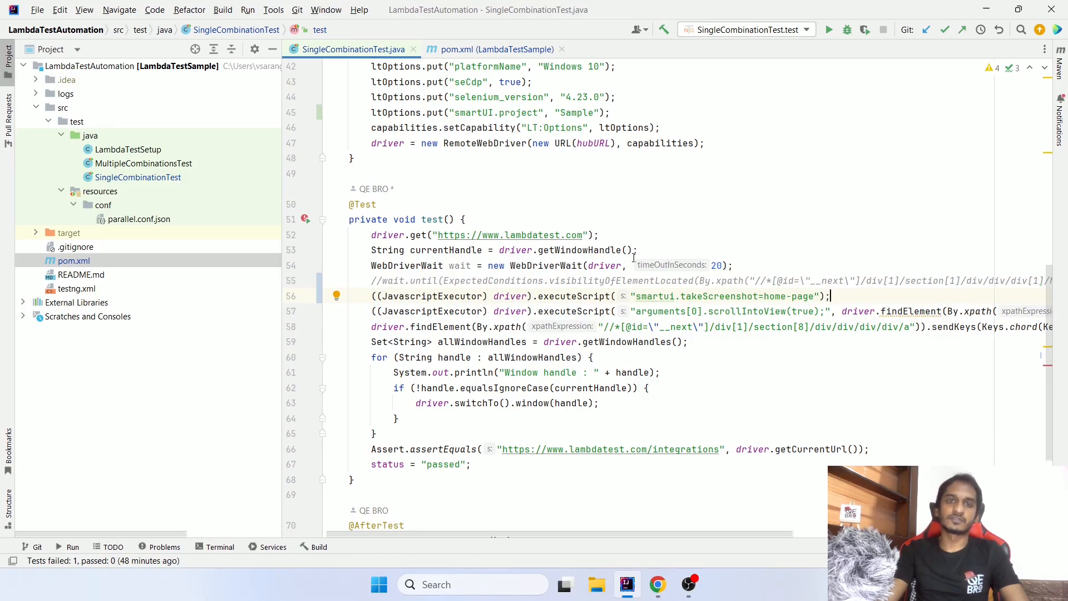
left_click(525, 51)
key("Down")
key("Down")
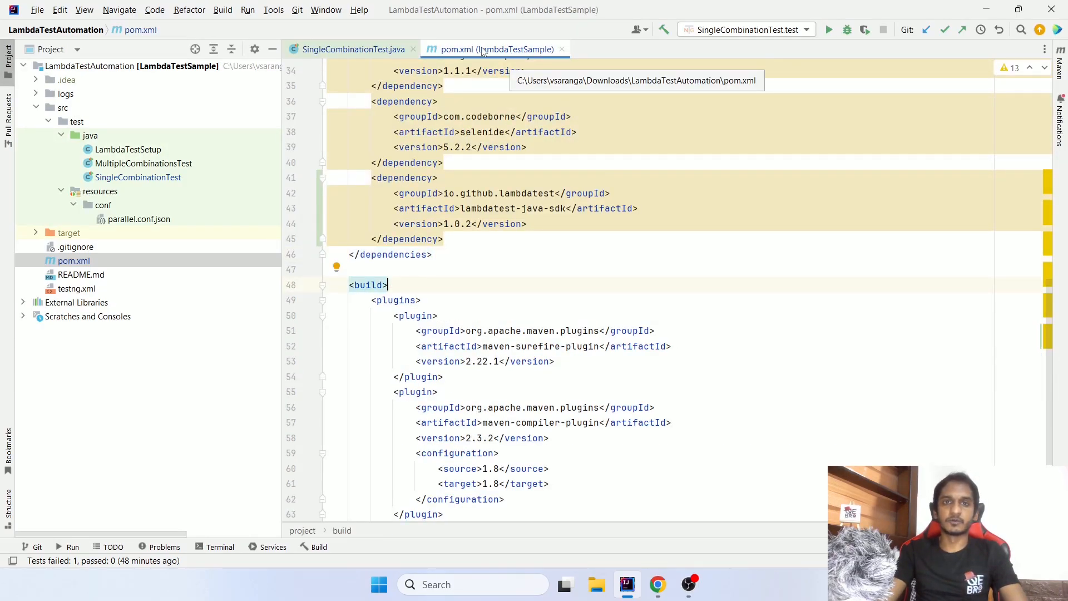
left_click(372, 177)
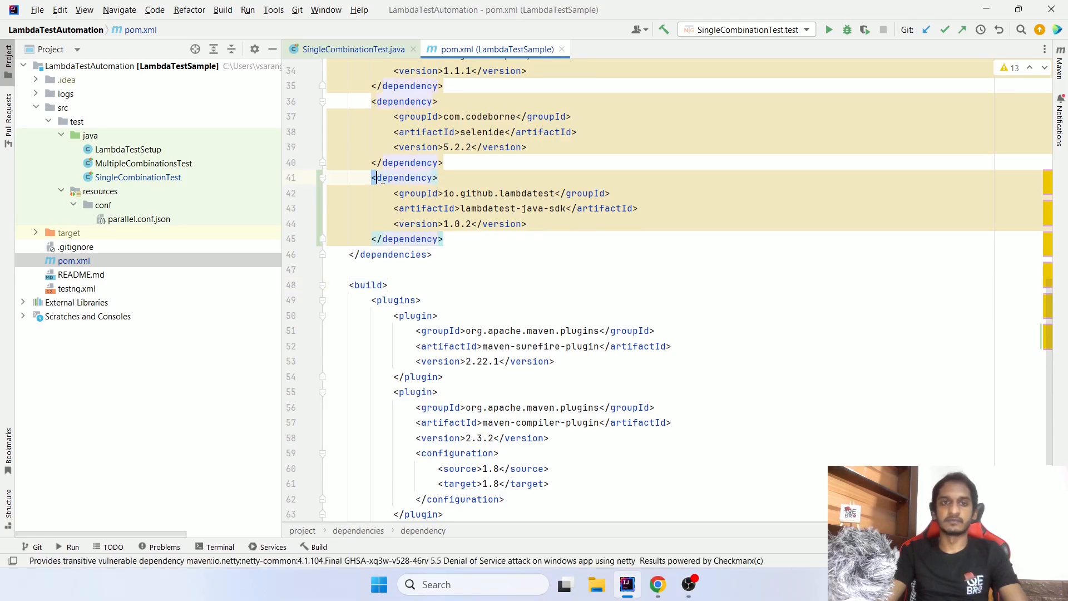
left_click_drag(372, 177, 490, 242)
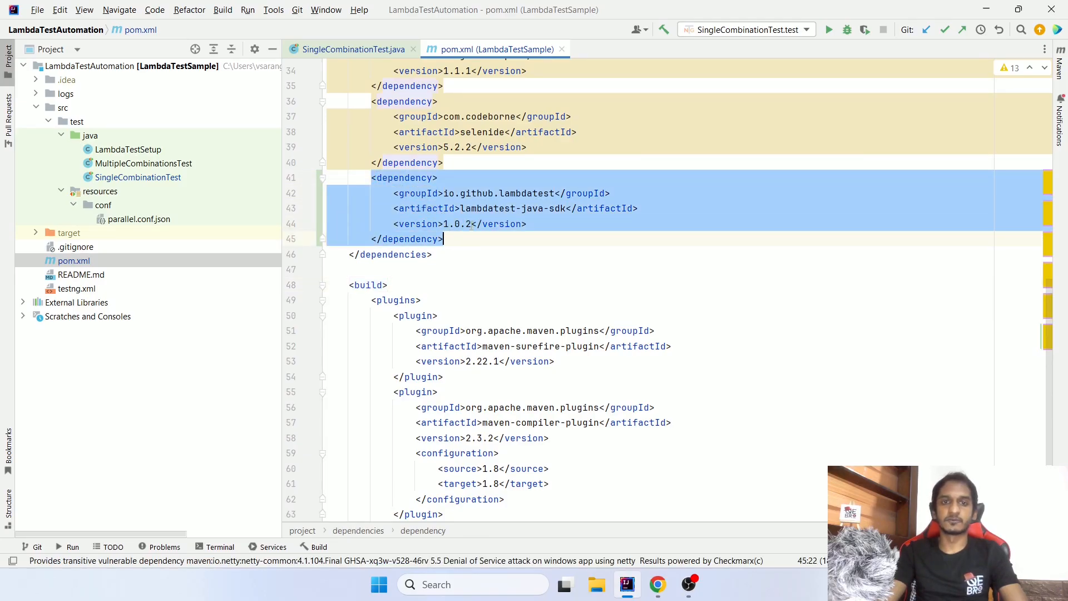
left_click(493, 245)
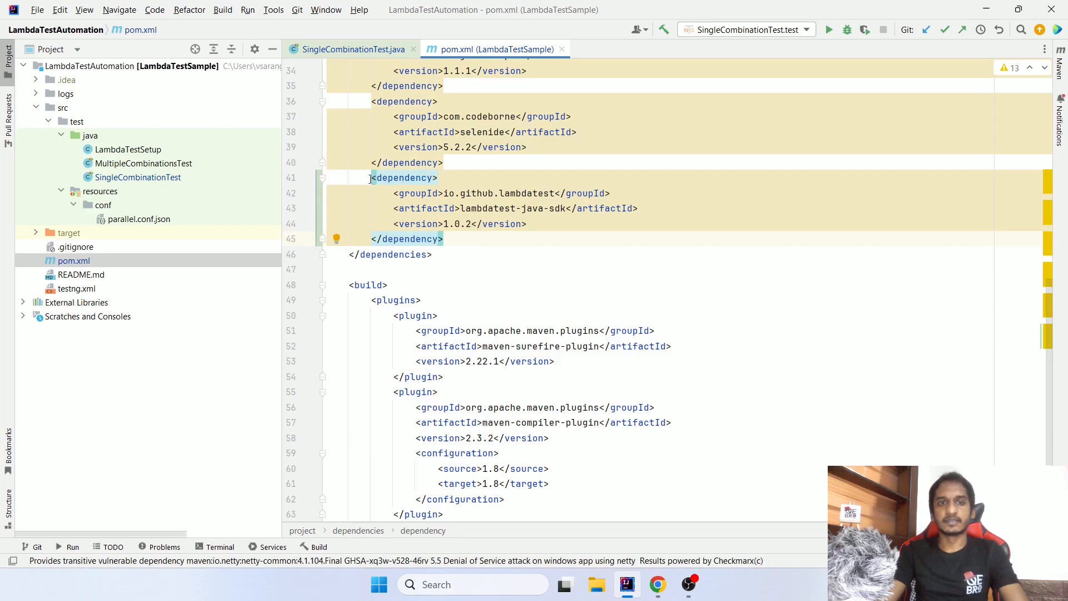
left_click_drag(369, 177, 461, 243)
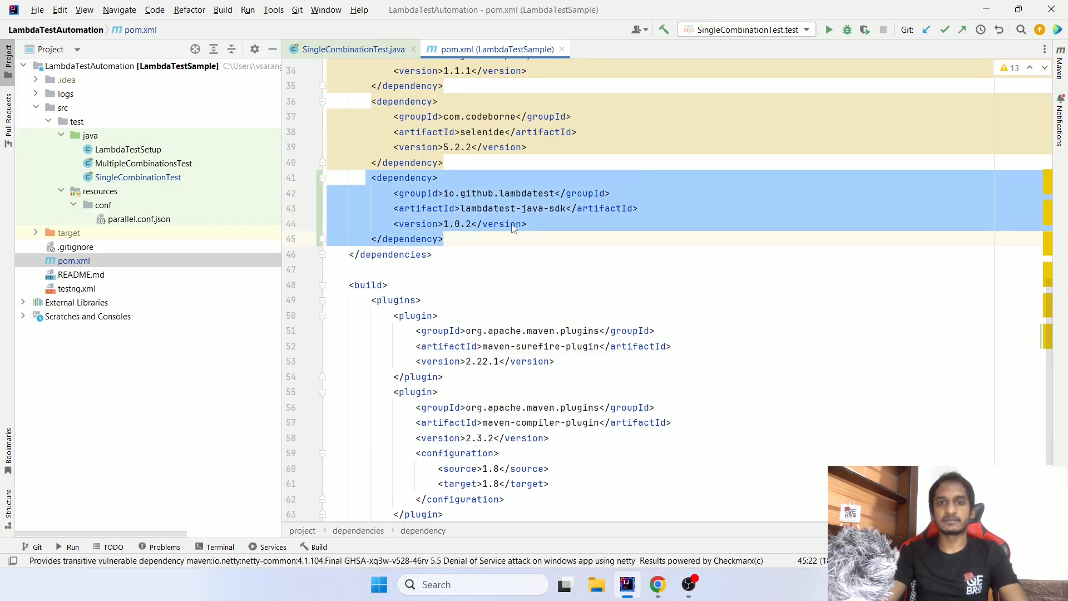
mouse_move(544, 214)
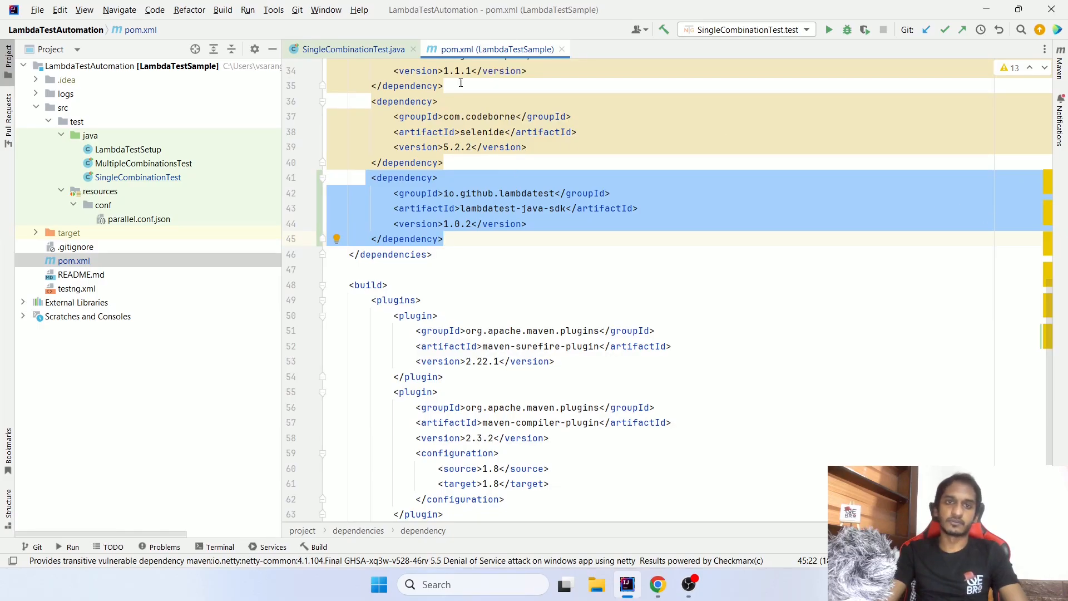
- In SingleCombinationTest.java, highlight the ltOptions line that sets smartUI.project, and select its project name "Sample"
left_click(338, 50)
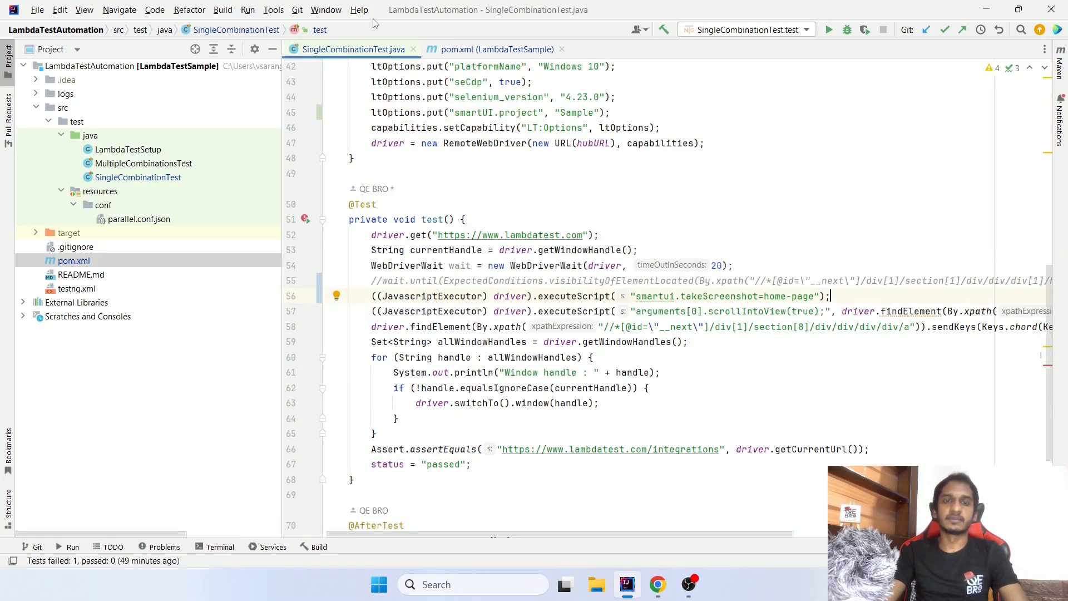
left_click(371, 112)
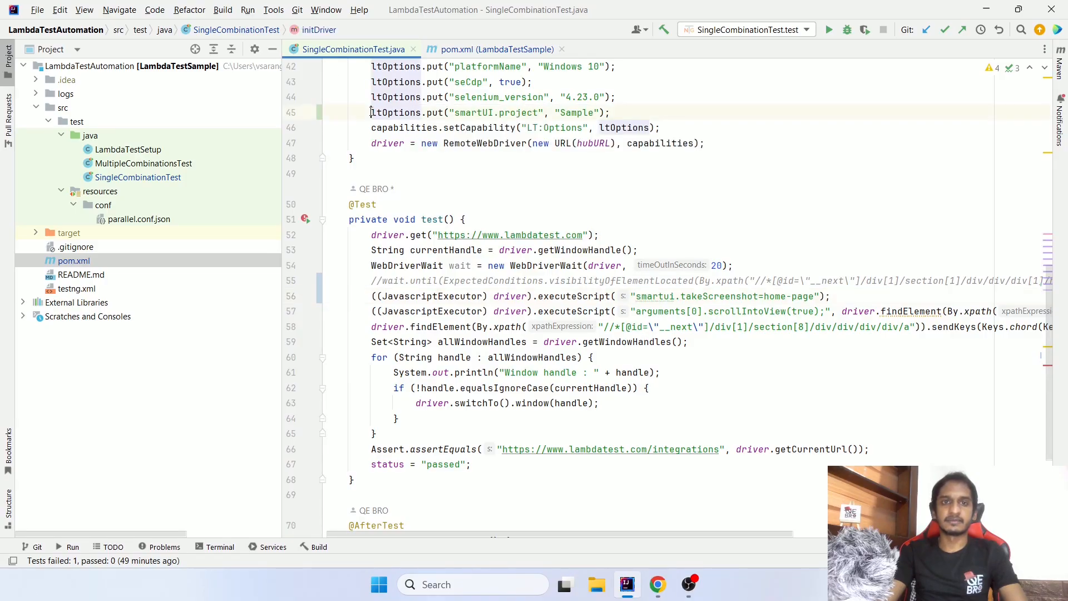
left_click_drag(371, 111, 590, 118)
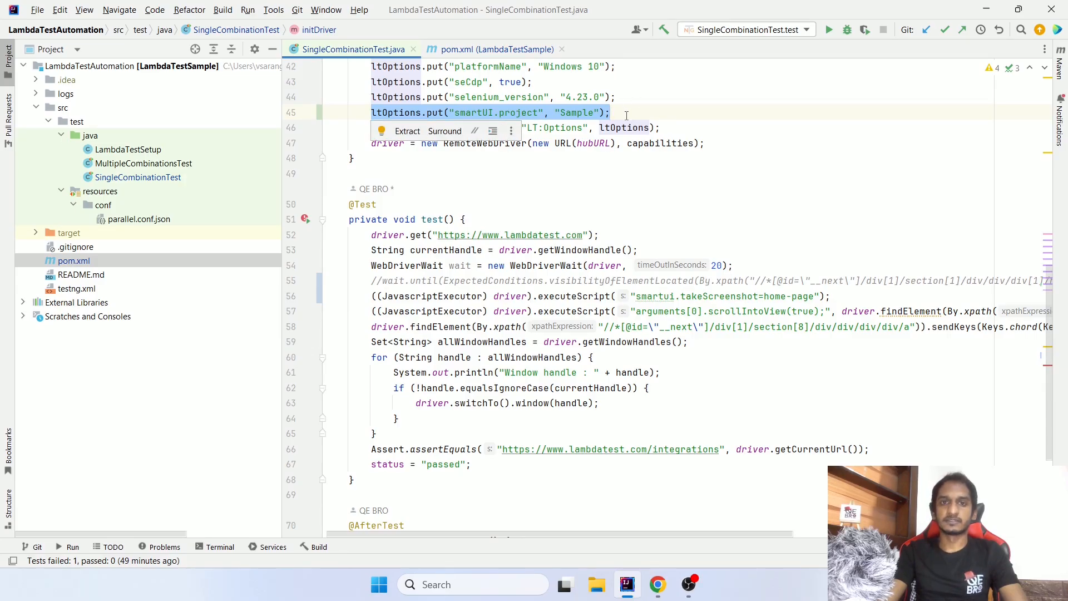
left_click(627, 113)
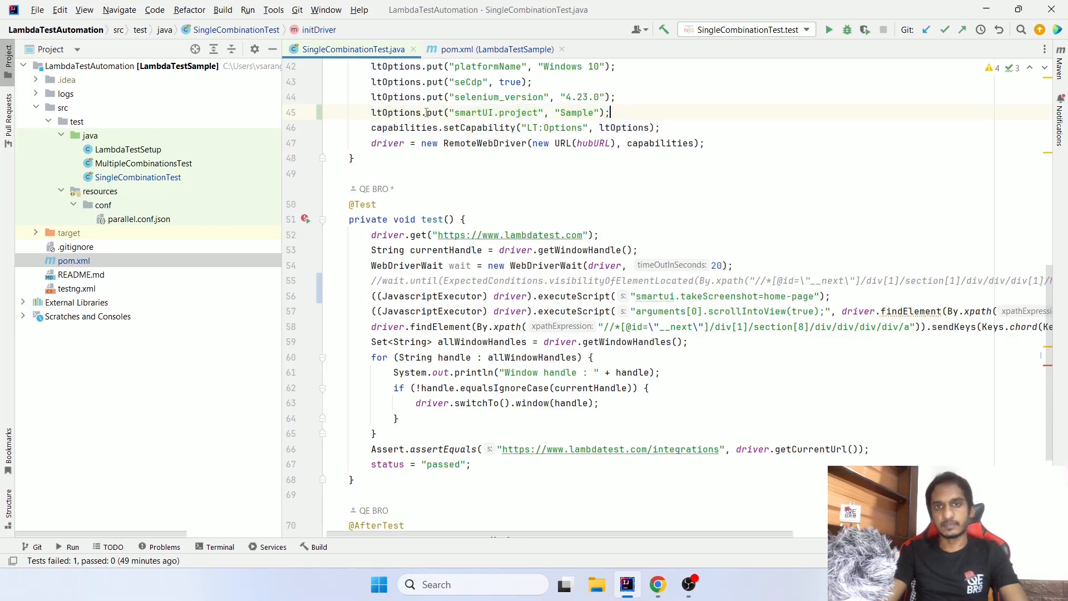
left_click_drag(372, 113, 624, 114)
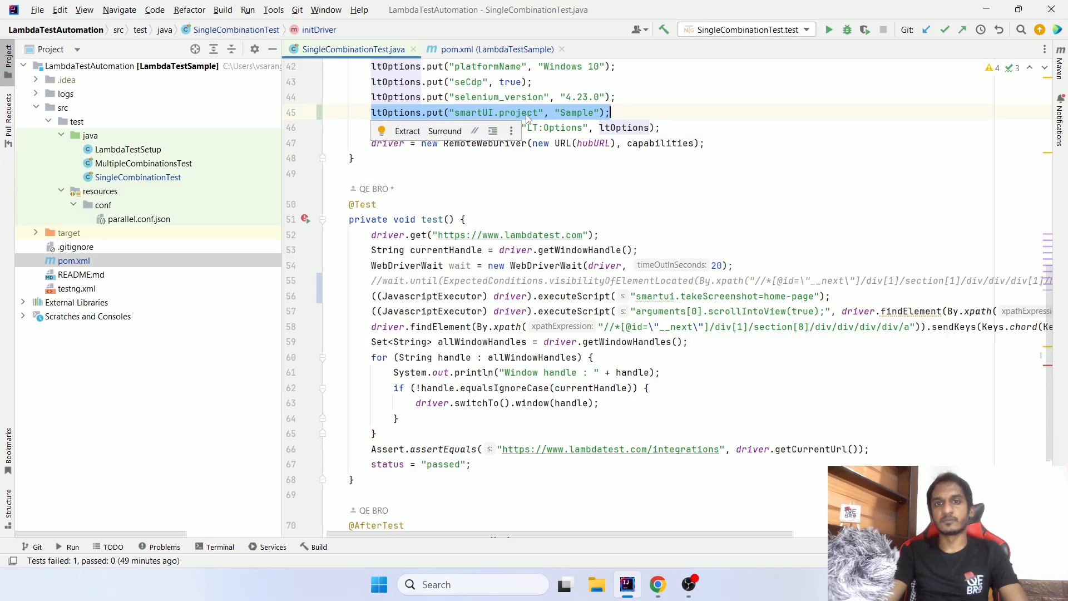
double_click(574, 113)
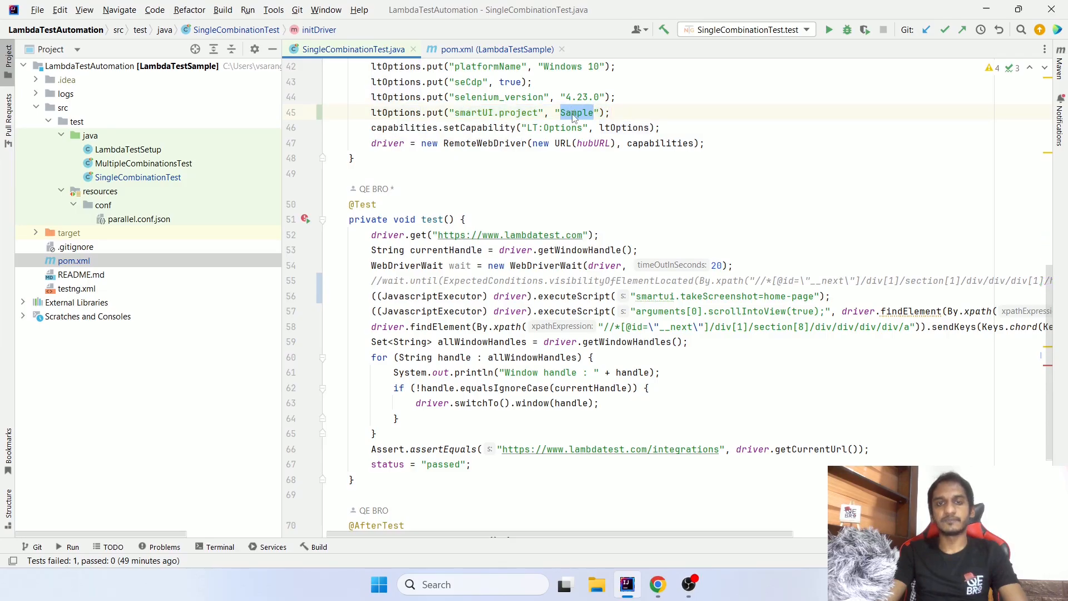
- Check the SmartUI test configuration in Chrome, and set the smartUI.project value in SingleCombinationTest.java to "Qebro"
key("alt+Tab")
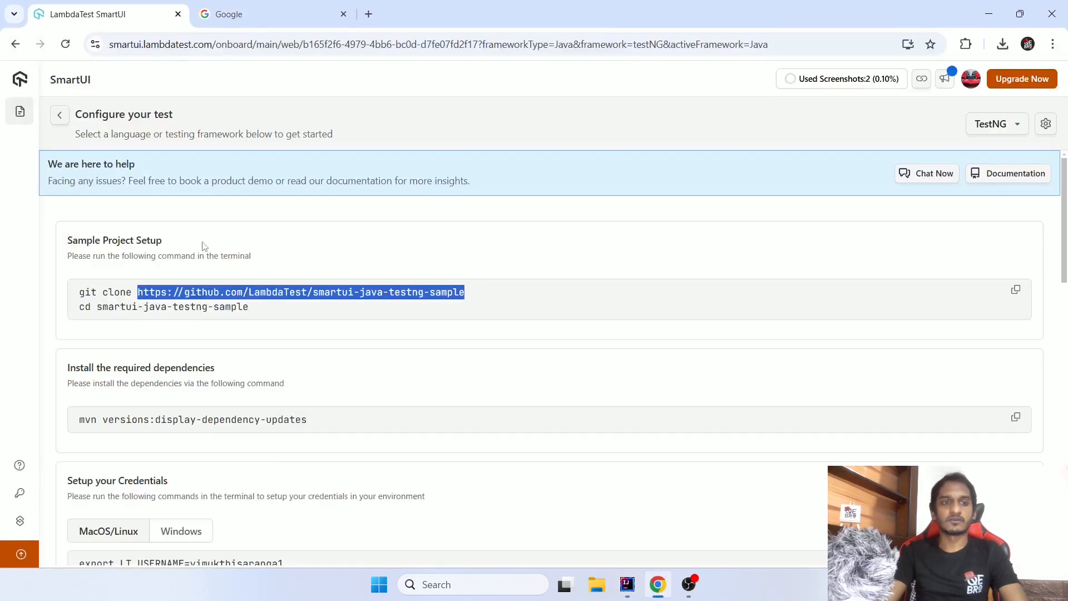
left_click(211, 146)
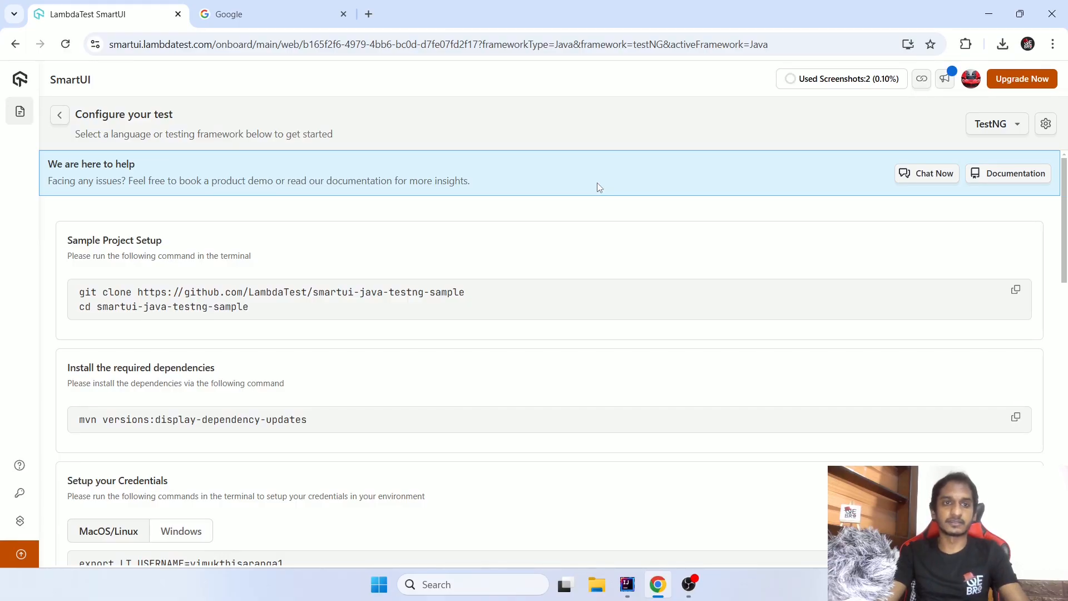
key("alt+Tab")
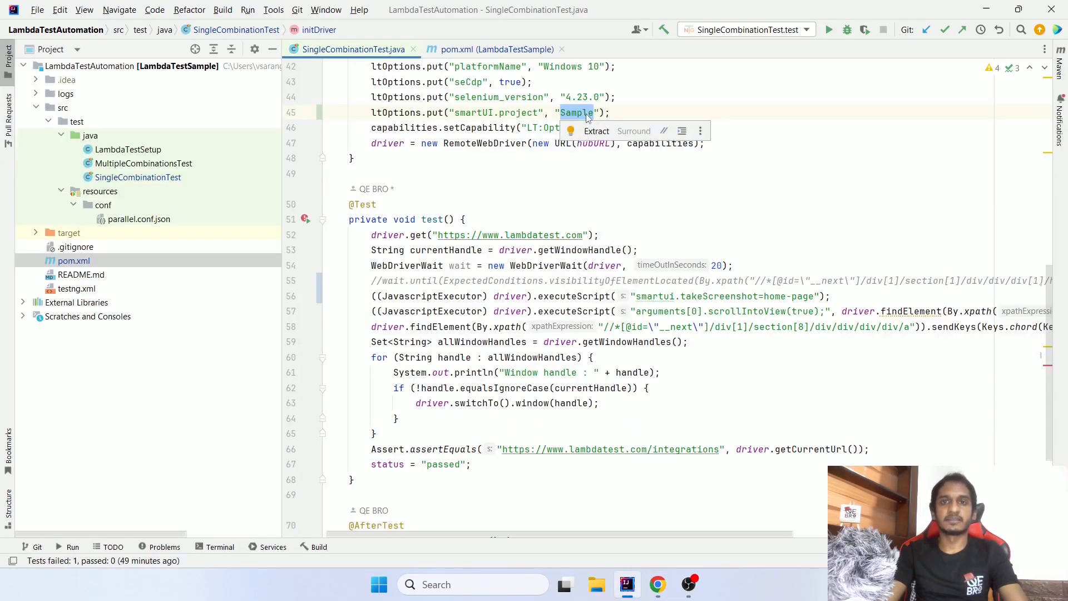
type("Qebro")
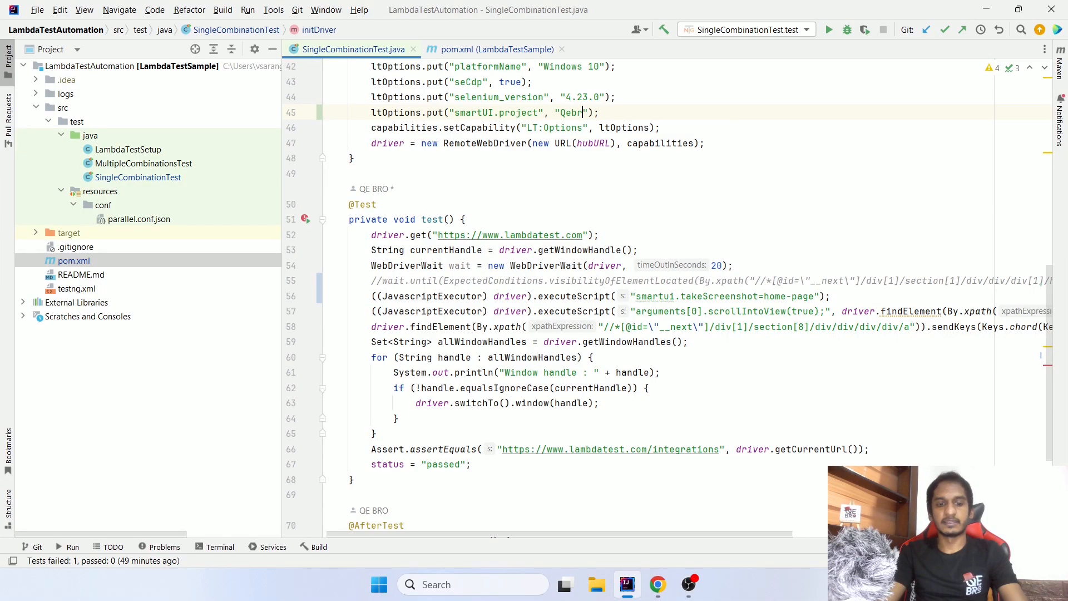
left_click(636, 110)
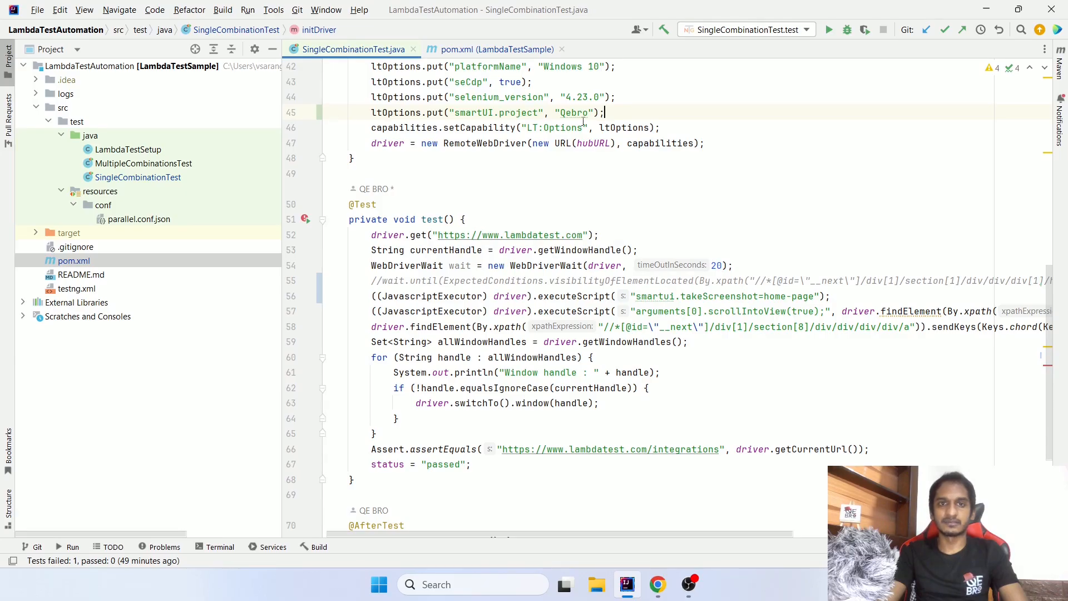
- Highlight the smartUI.project line in SingleCombinationTest.java and review the lambdatest-java-sdk dependency in pom.xml
left_click_drag(370, 112, 606, 112)
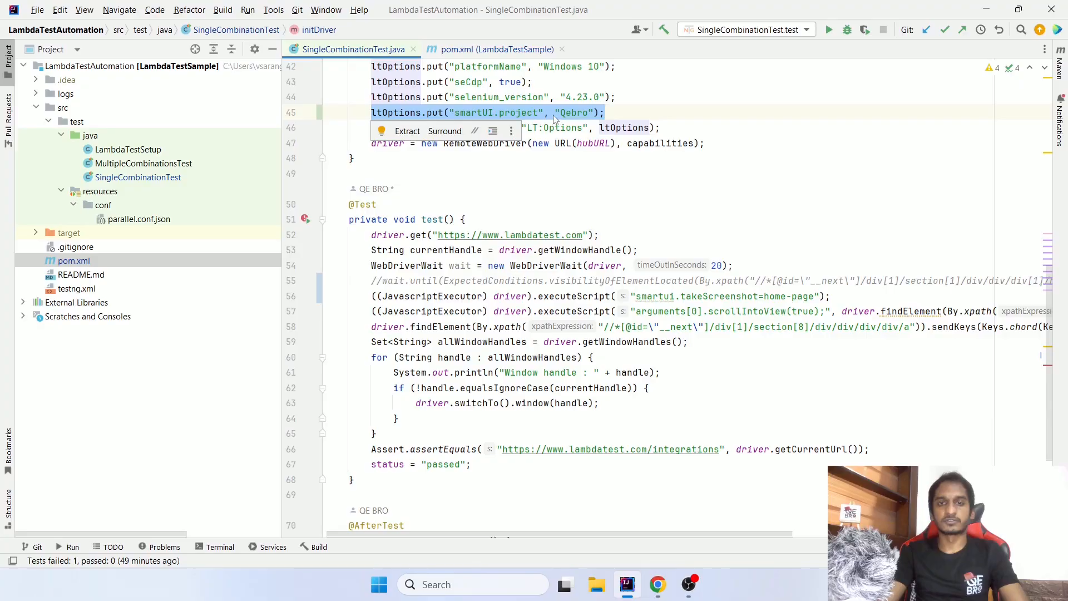
left_click(496, 49)
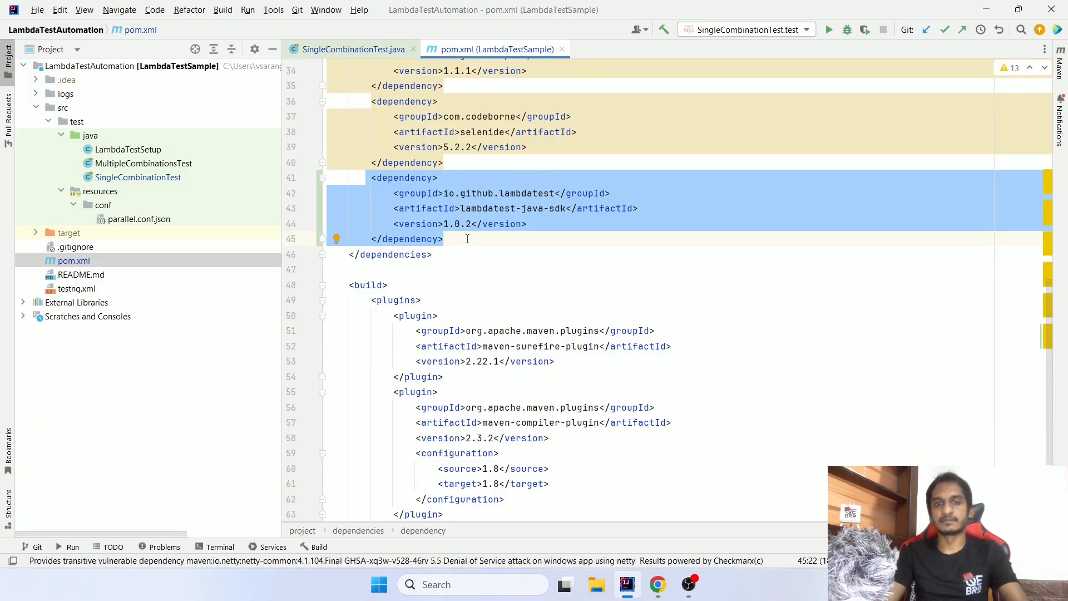
left_click(353, 49)
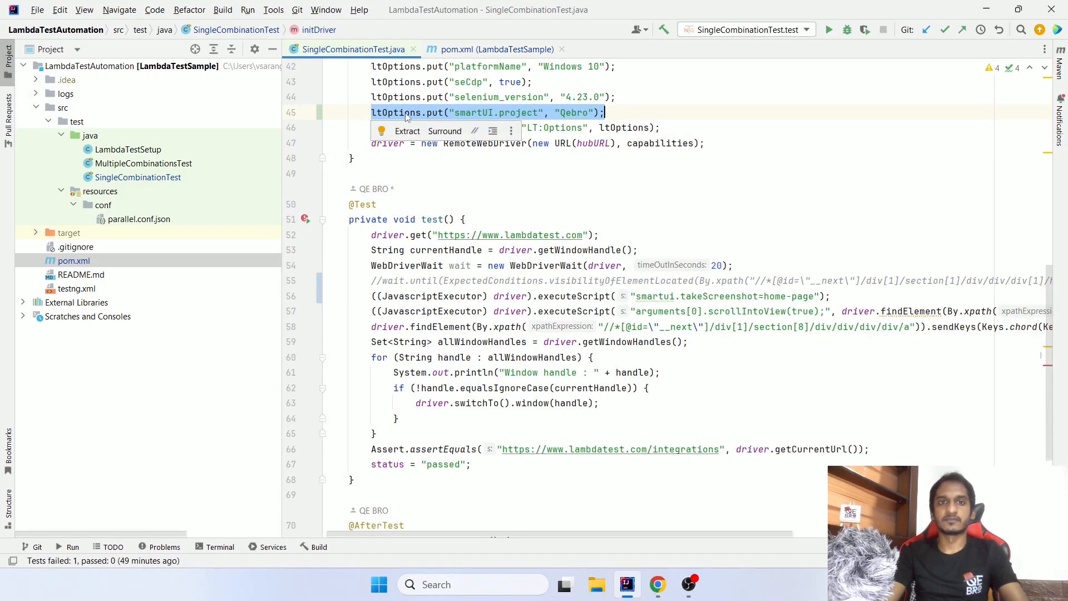
mouse_move(606, 128)
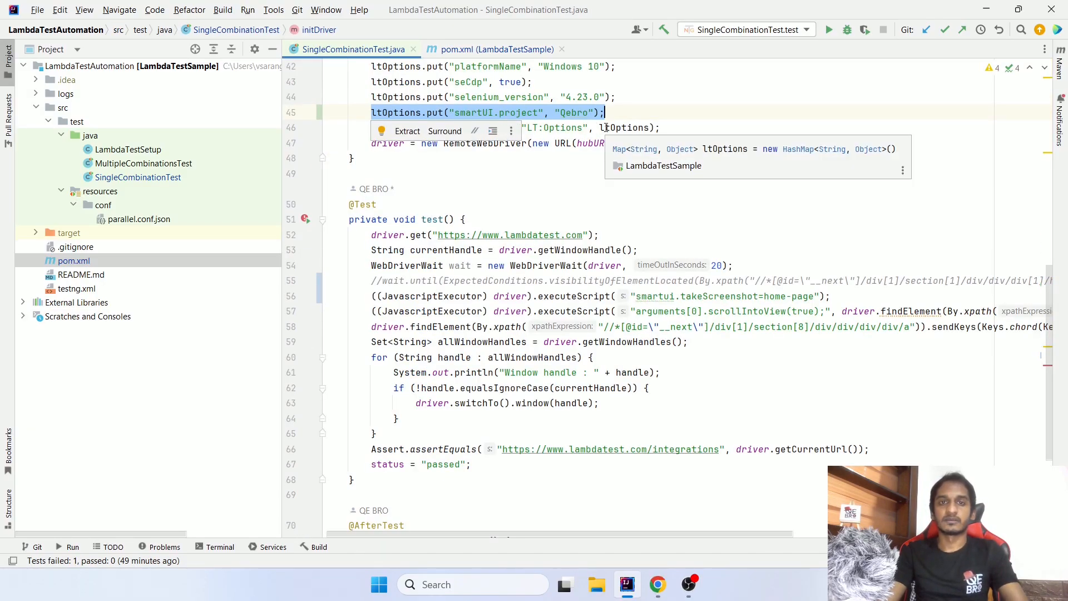
left_click(611, 111)
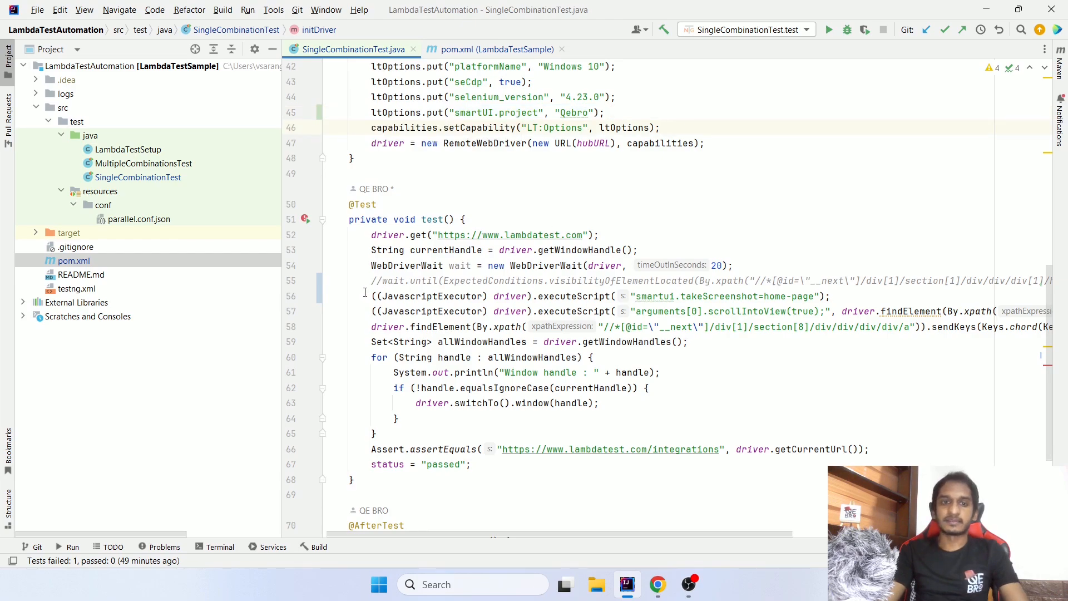
- Highlight the JavascriptExecutor line in the test method, including its executeScript call and "smartui.takeScreenshot=home-page" argument
left_click_drag(372, 296, 833, 296)
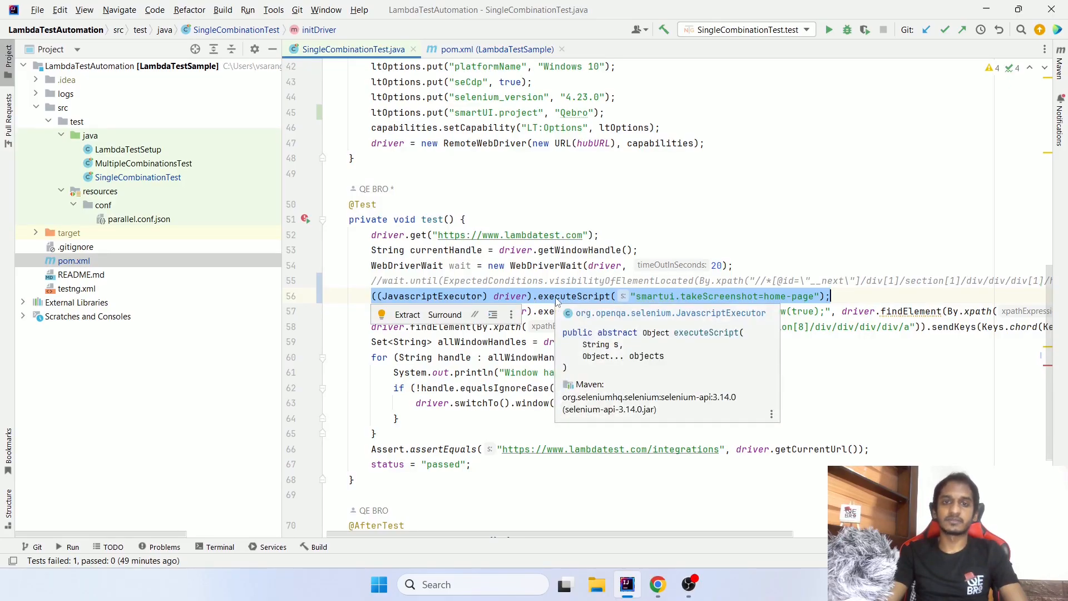
left_click(555, 296)
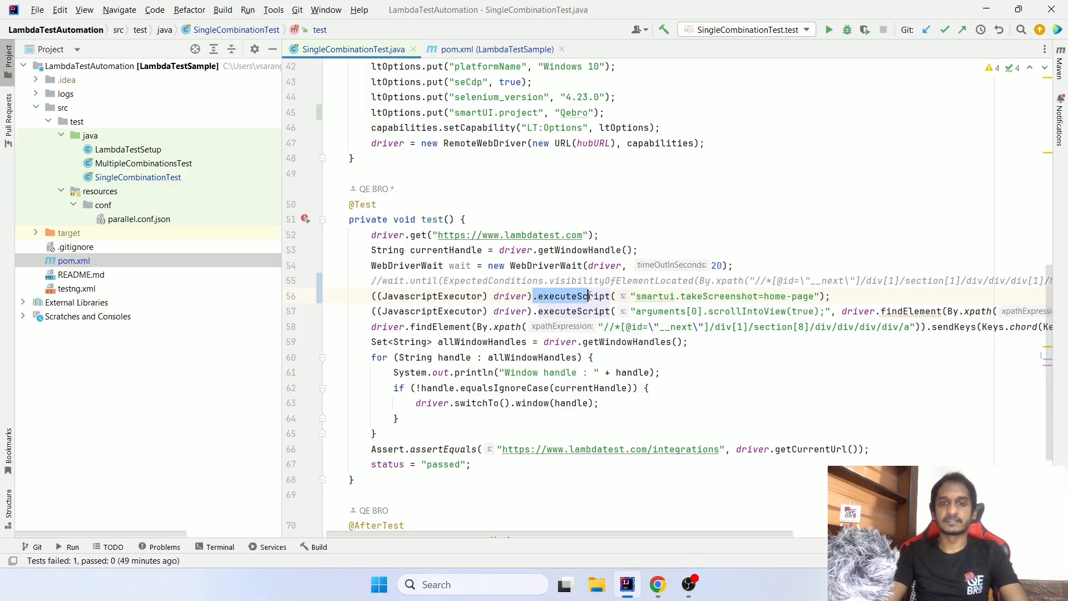
left_click(644, 297)
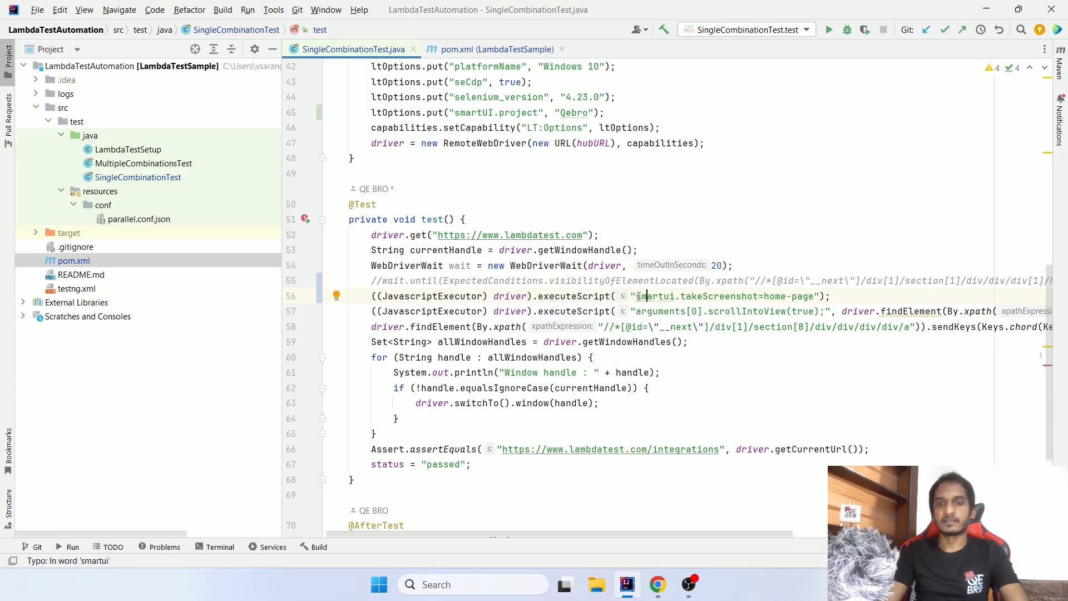
left_click_drag(637, 296, 815, 296)
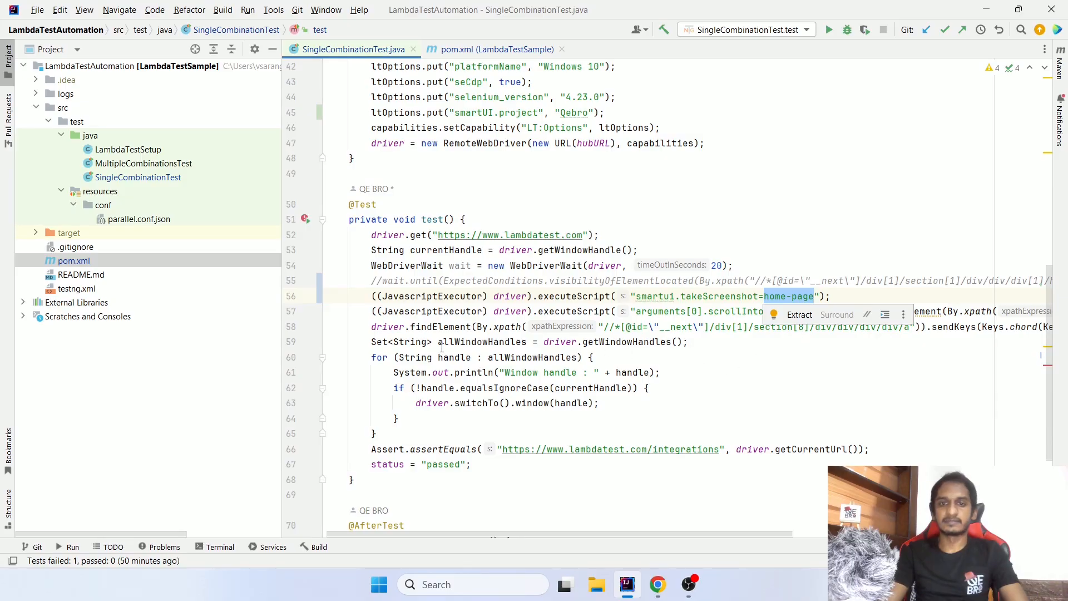
left_click(367, 342)
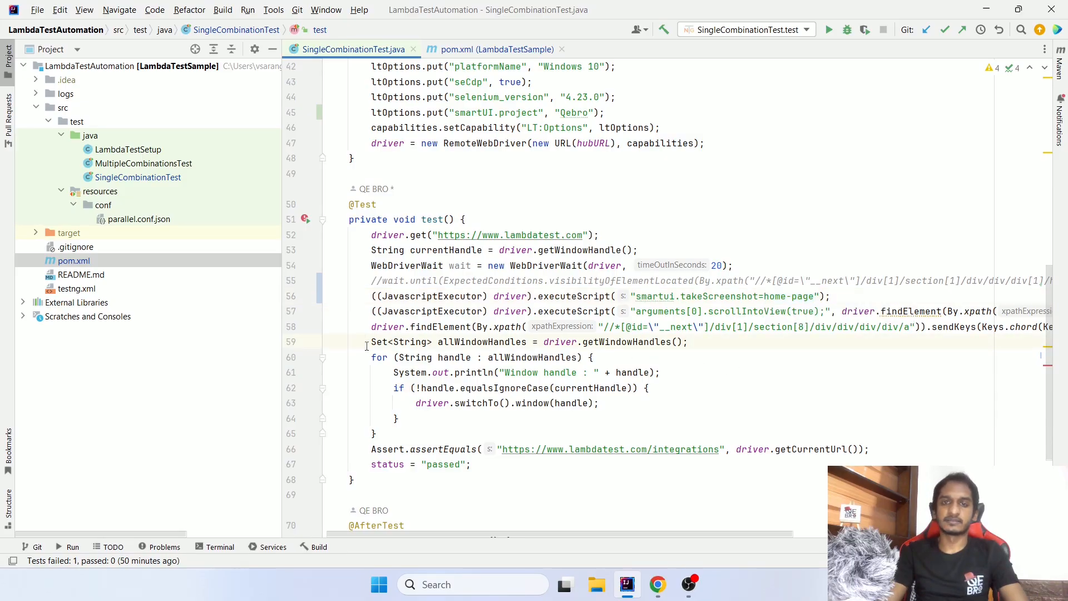
- Highlight the full screenshot statement, and single out its home-page screenshot name and smartui.takeScreenshot command
left_click_drag(372, 296, 840, 295)
left_click(765, 296)
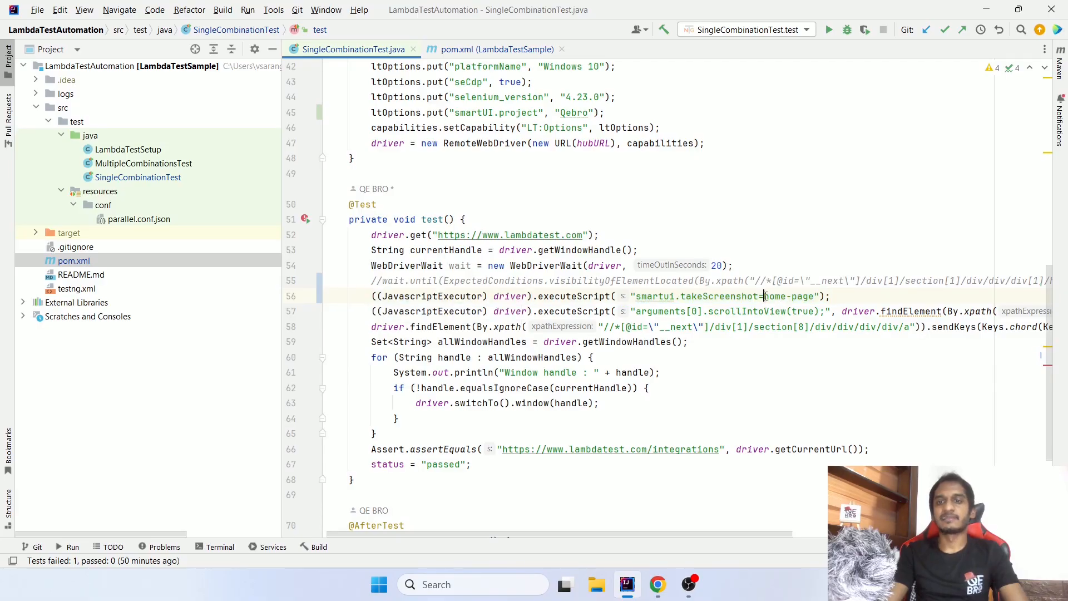
left_click_drag(765, 296, 814, 296)
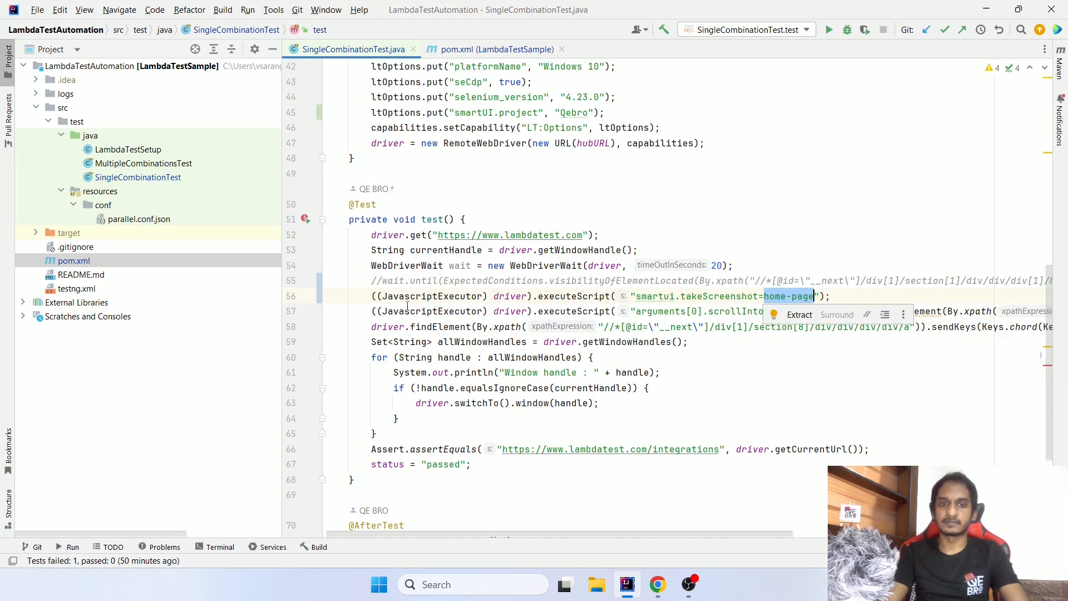
left_click_drag(372, 296, 841, 302)
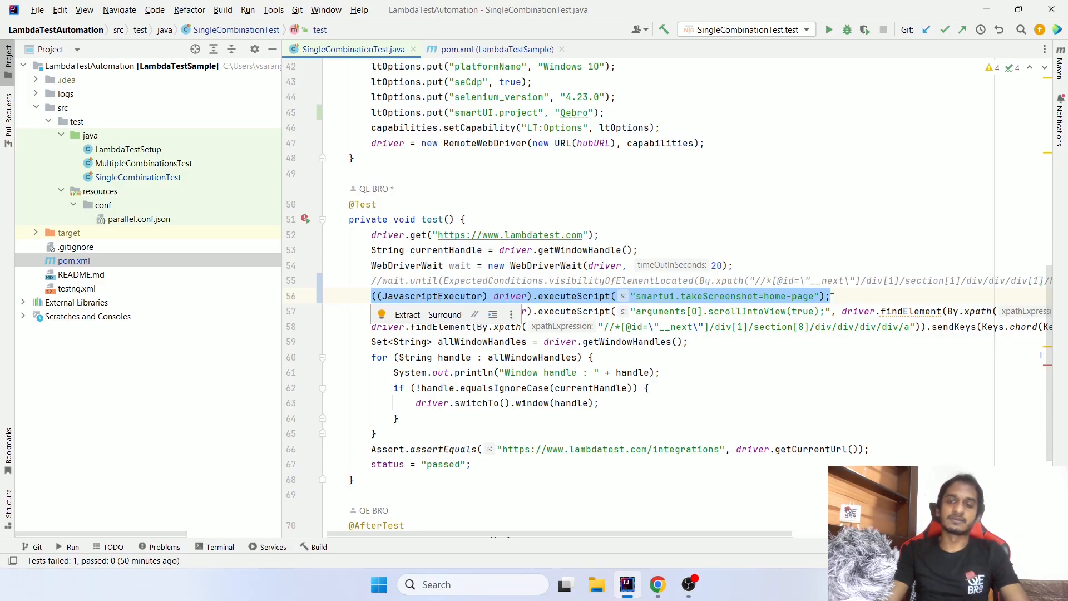
left_click_drag(758, 297, 814, 297)
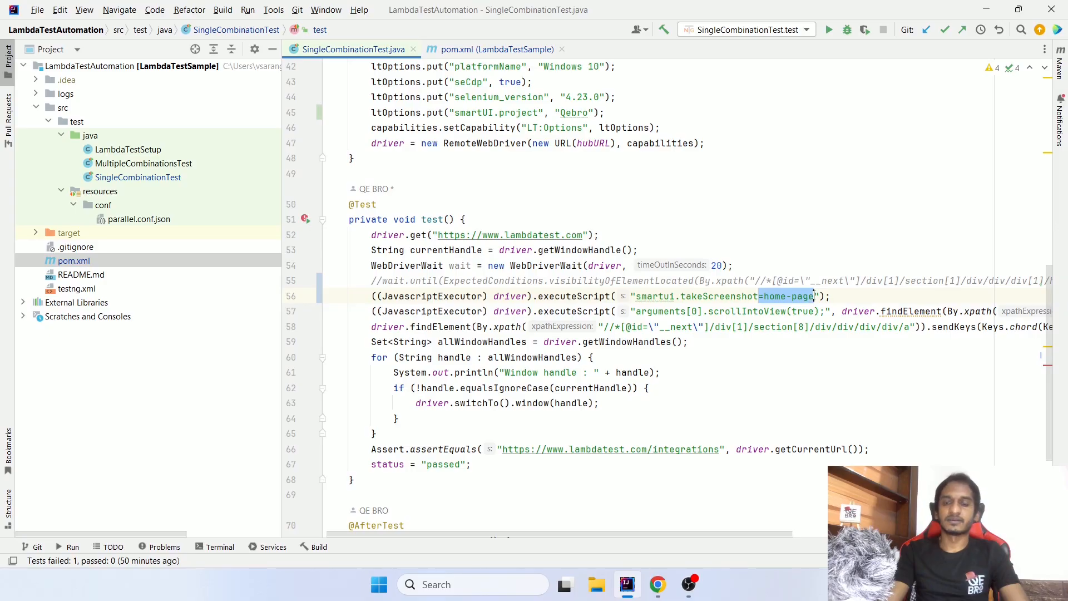
left_click(638, 296)
left_click_drag(637, 296, 755, 297)
left_click(839, 297)
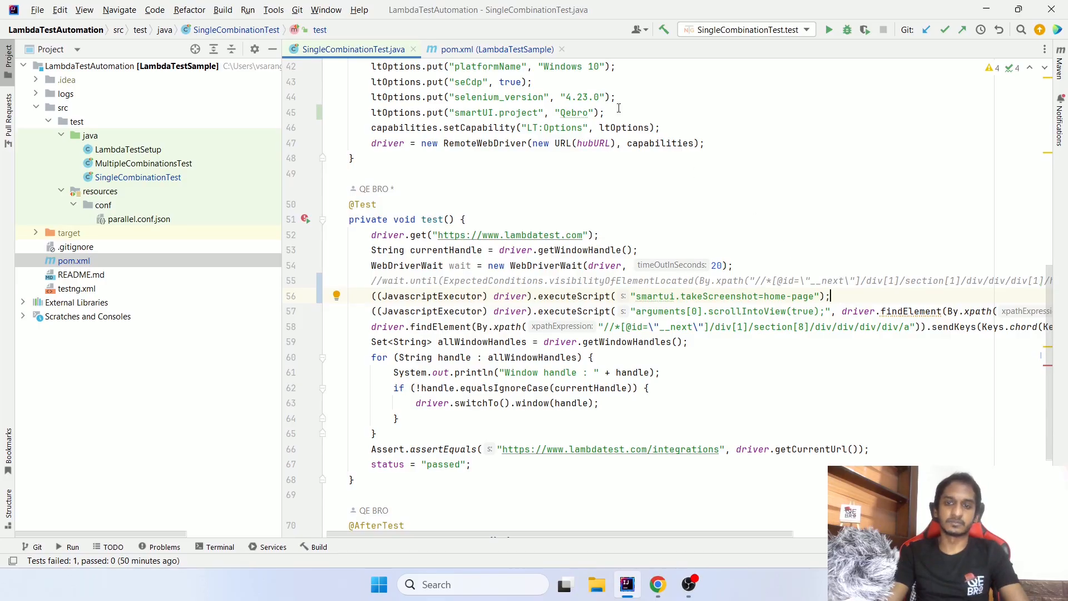
- Recap the pom.xml dependency, the smartUI.project line and the takeScreenshot line, and point out the run command for SingleCombinationTest.test
left_click(492, 49)
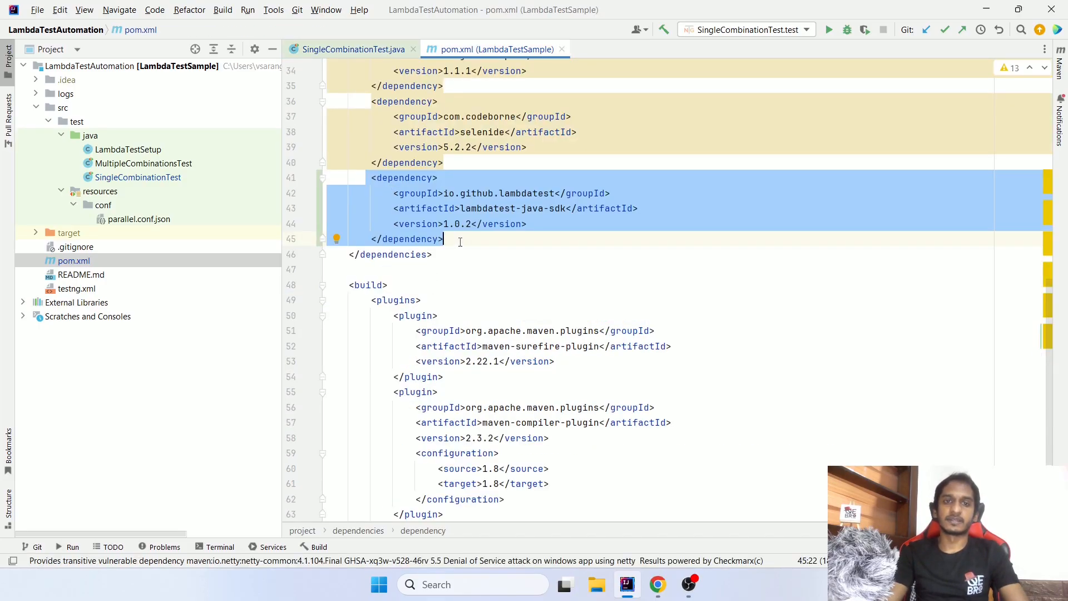
left_click(353, 49)
left_click_drag(371, 112, 641, 113)
left_click_drag(373, 296, 841, 299)
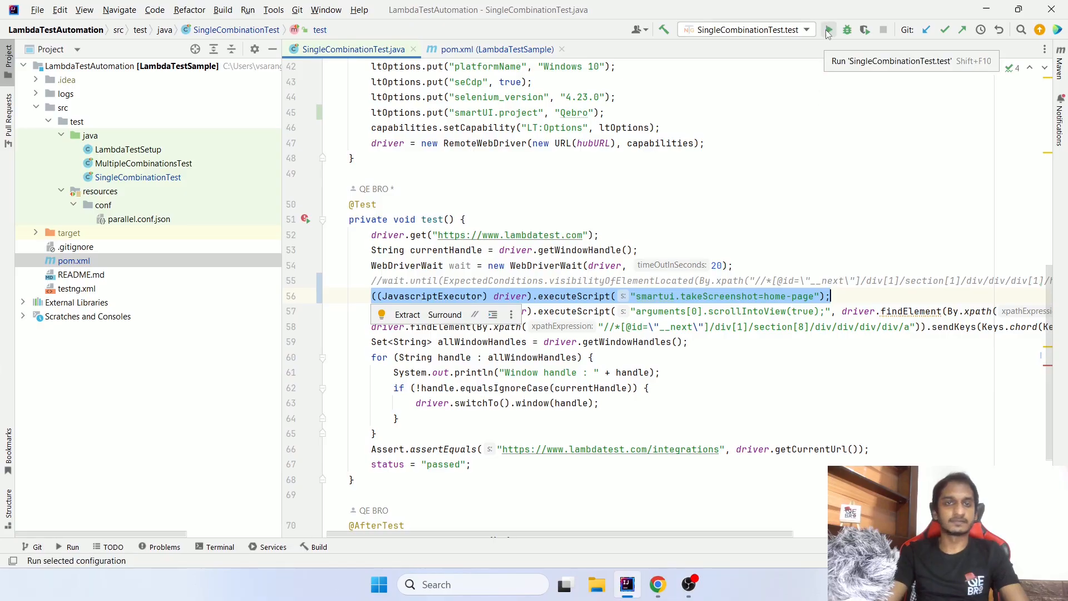
left_click(828, 31)
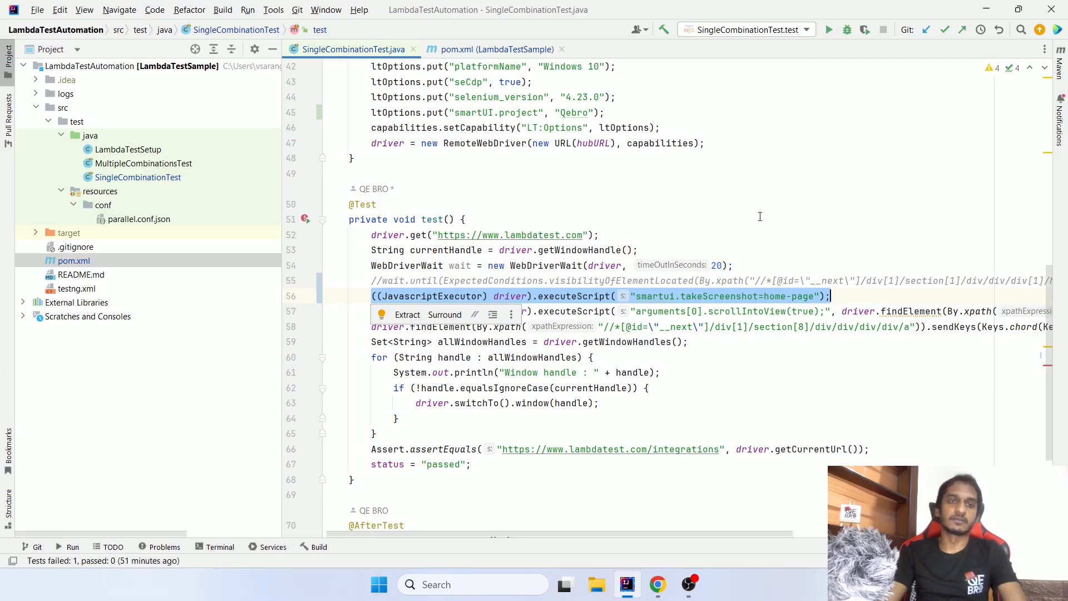
- Switch to Chrome and open LambdaTest's Web Automation test list
key("alt+Tab")
mouse_move(22, 92)
left_click(45, 109)
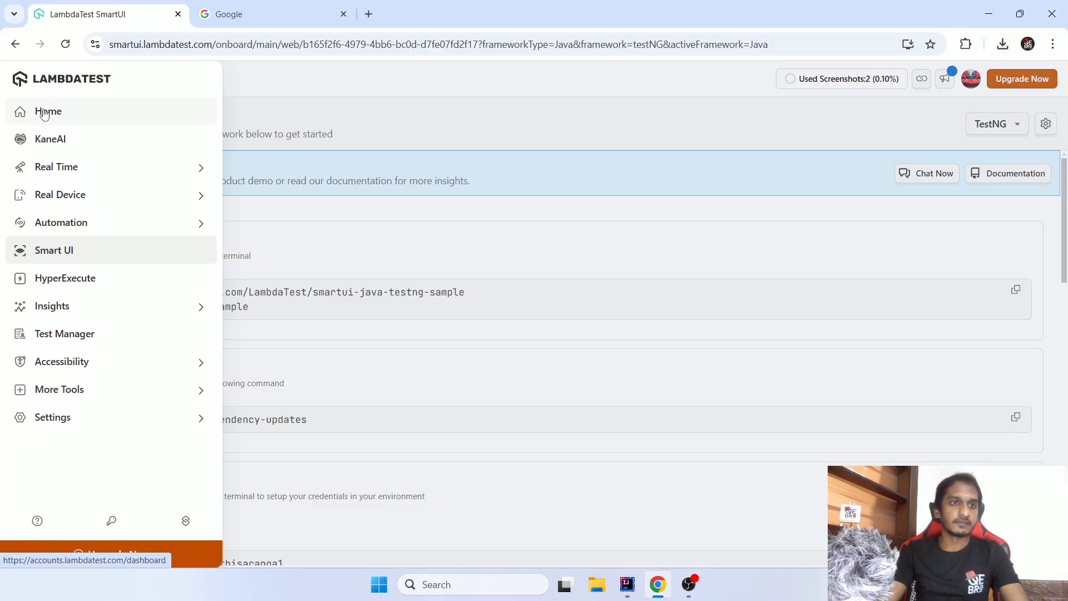
left_click(66, 218)
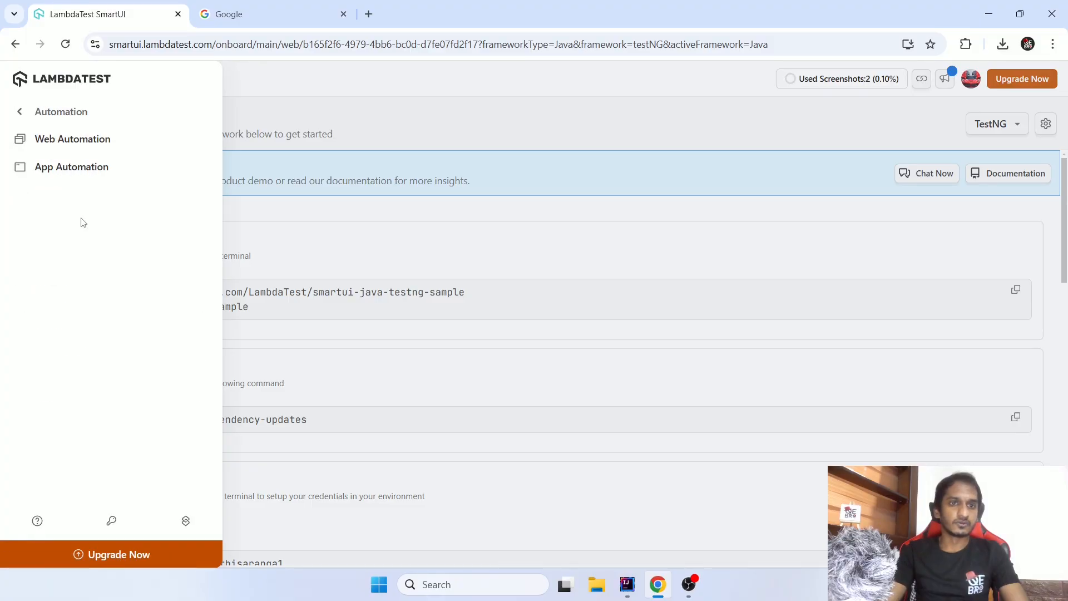
left_click(106, 140)
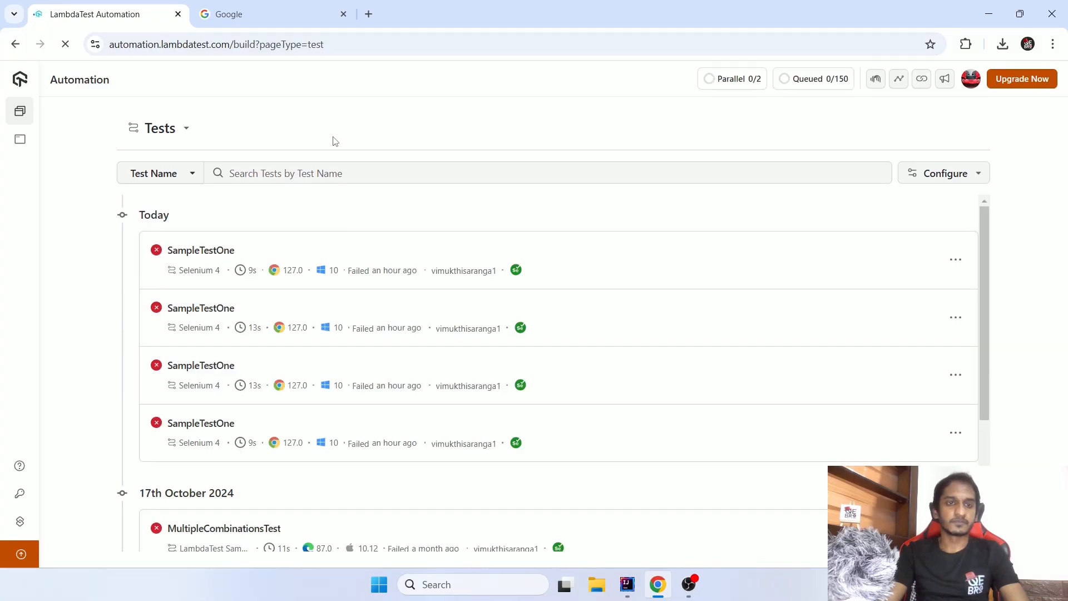
- Duplicate the LambdaTest Automation browser tab and show the Web Automation tests in the original tab
mouse_move(22, 83)
right_click(60, 83)
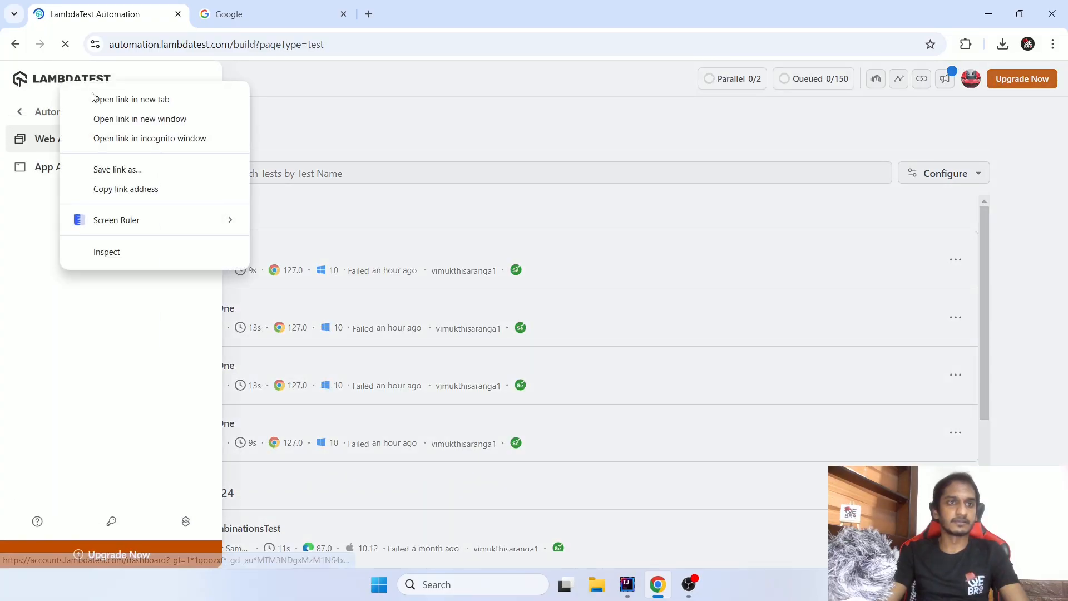
left_click(436, 96)
right_click(111, 18)
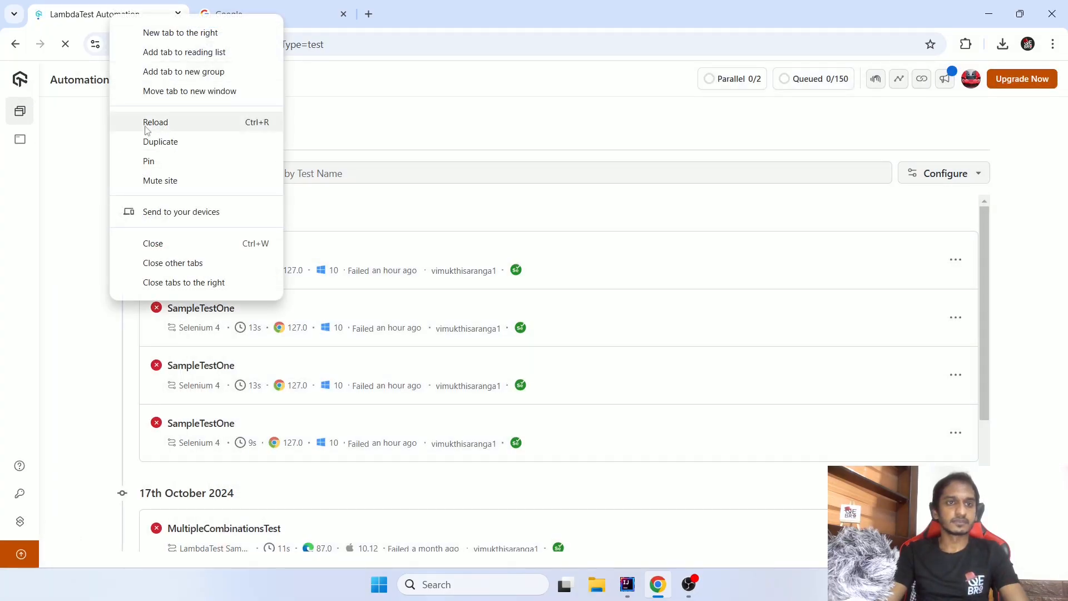
left_click(145, 138)
left_click(124, 15)
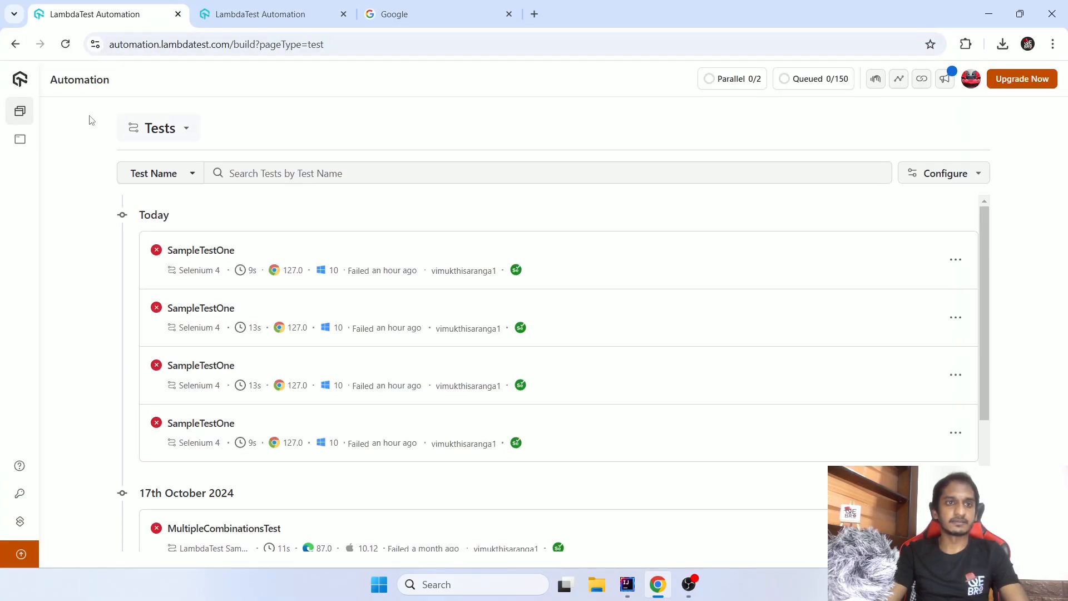
mouse_move(18, 132)
left_click(78, 140)
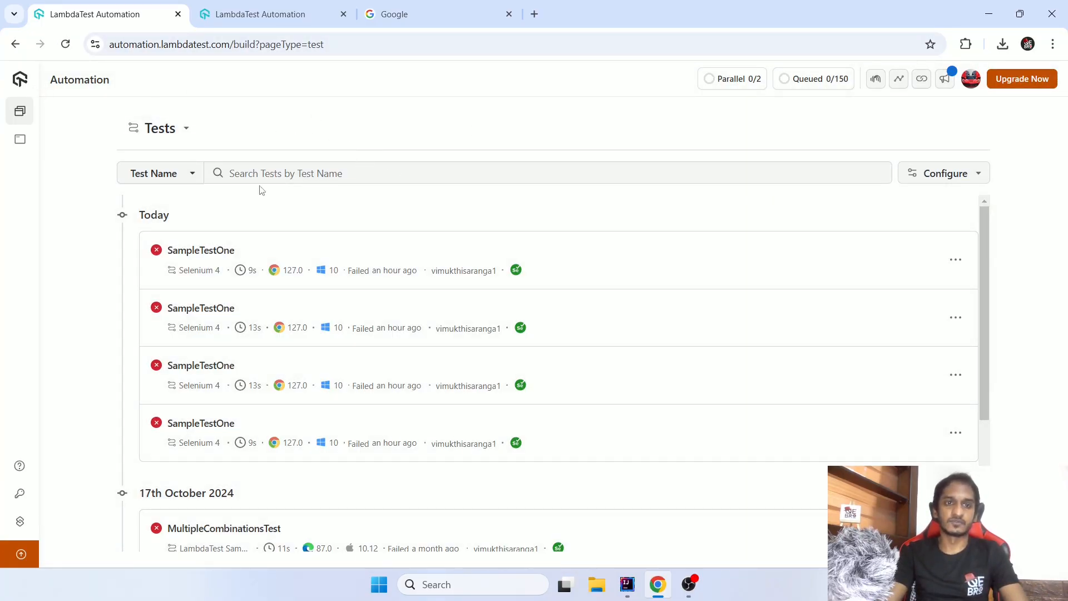
- Open the Smart UI projects list in the duplicated browser tab
left_click(276, 17)
mouse_move(18, 80)
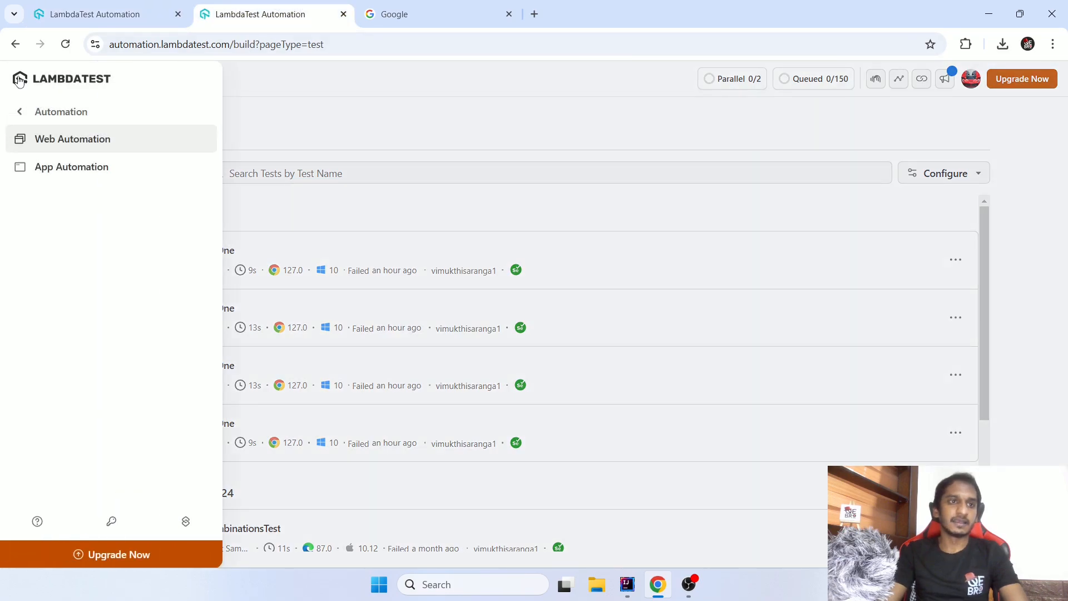
left_click(31, 113)
left_click(54, 253)
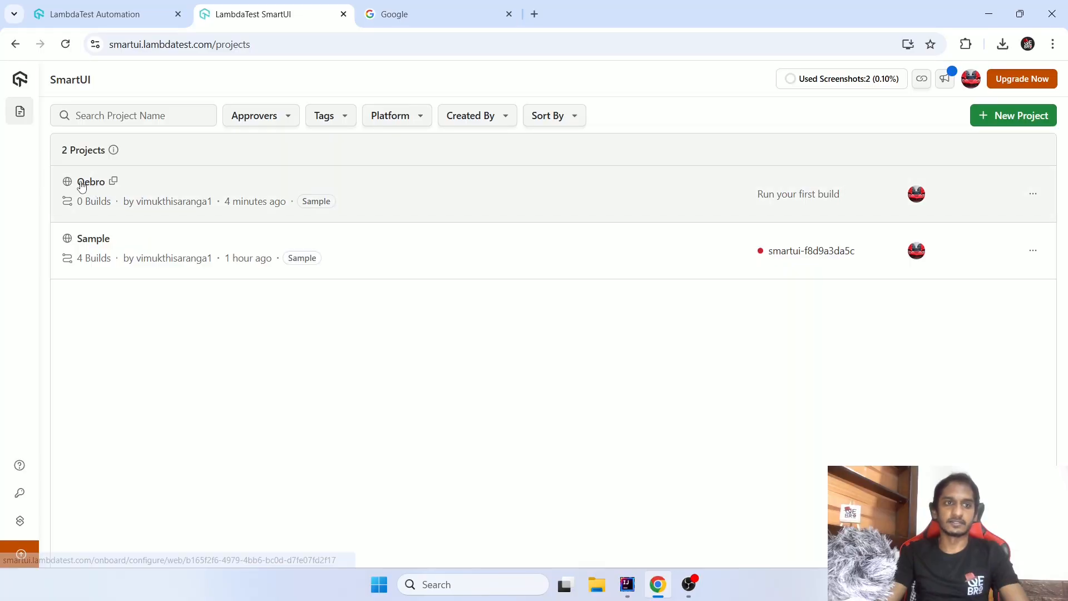
- Highlight the "Qebro" value of smartUI.project in IntelliJ IDEA, and open the Qebro project in SmartUI in Chrome
key("alt+Tab")
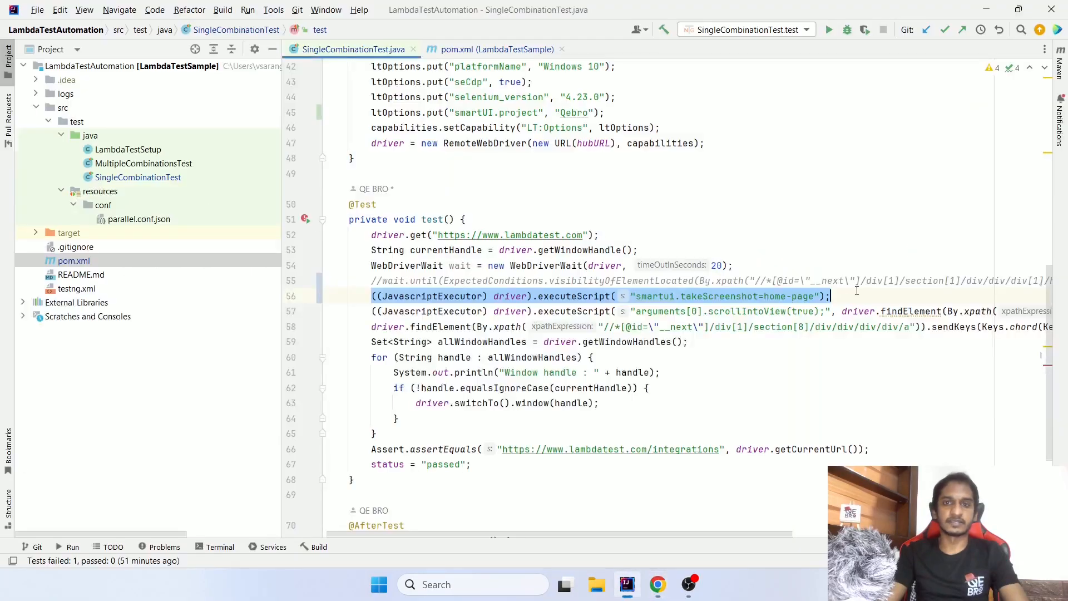
left_click_drag(539, 113, 605, 112)
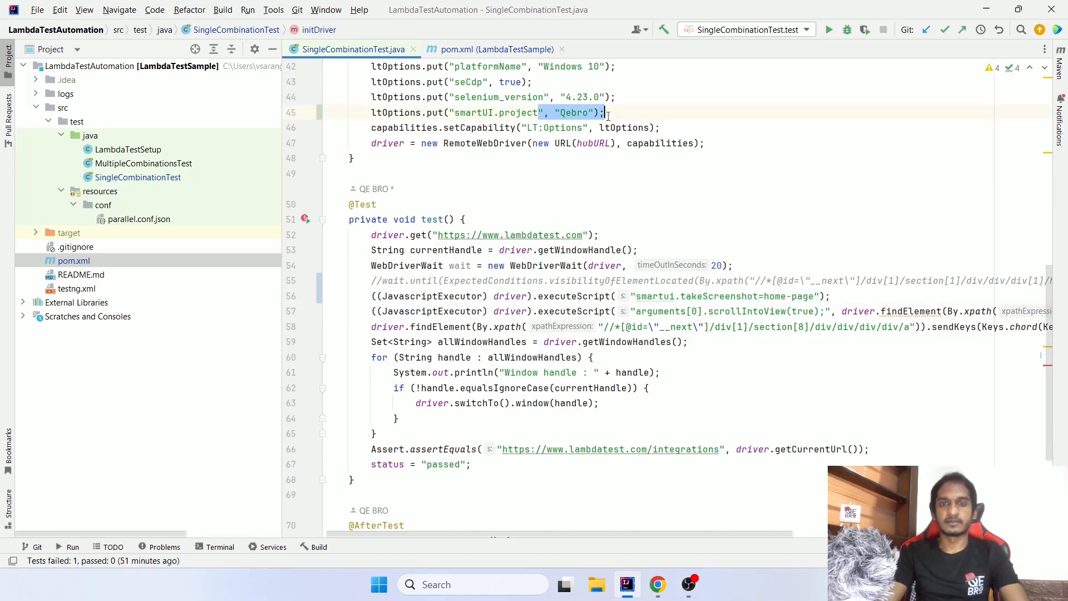
key("alt+Tab")
left_click(142, 176)
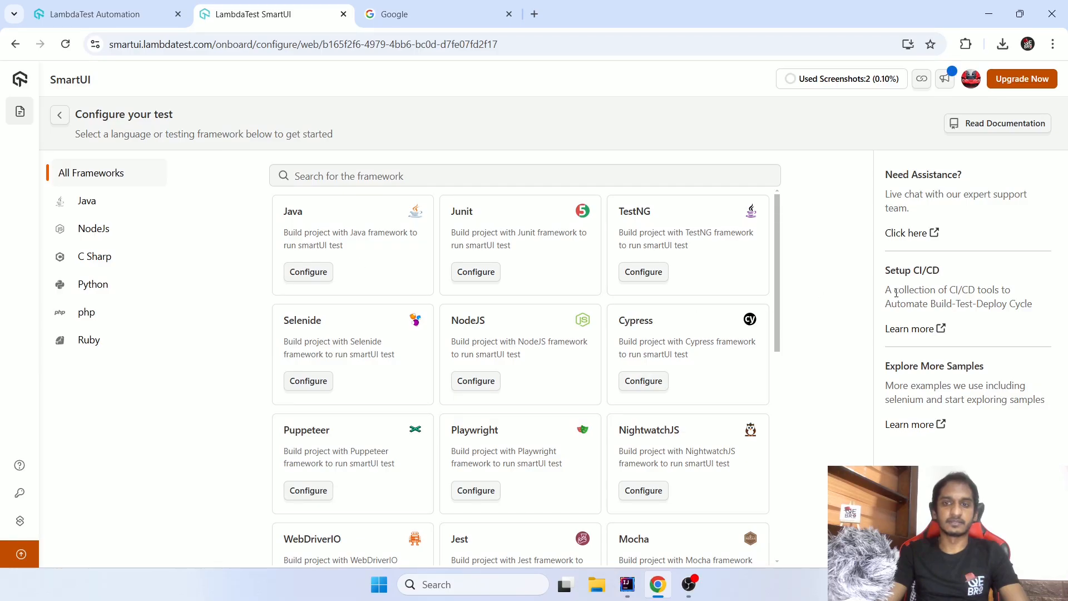
- Return to the Automation tests tab, switch to IntelliJ IDEA and run the SingleCombinationTest.test configuration
left_click_drag(777, 329, 830, 229)
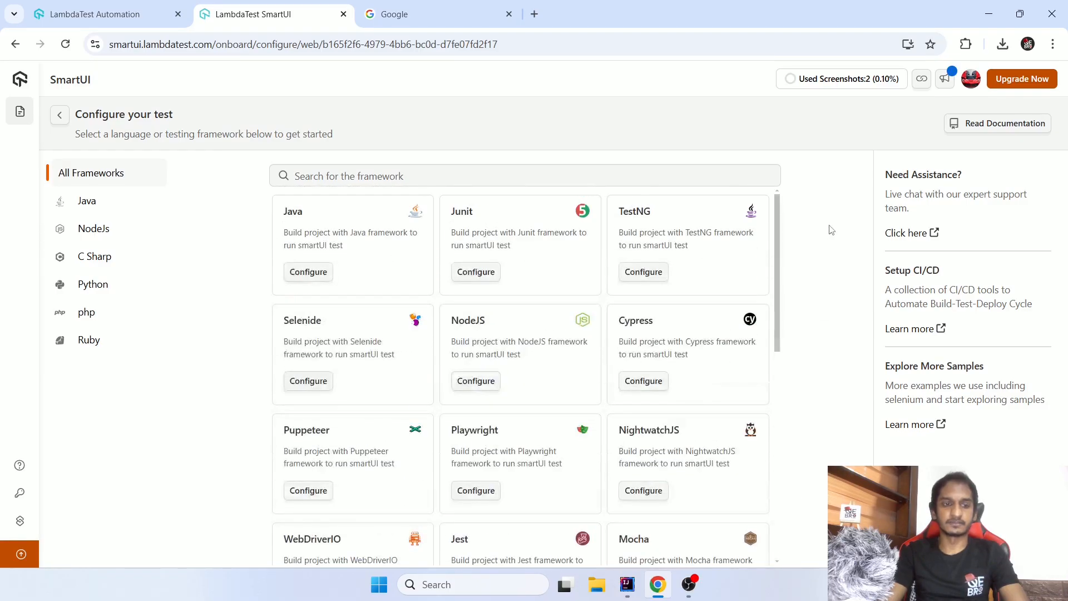
left_click(166, 13)
left_click(241, 11)
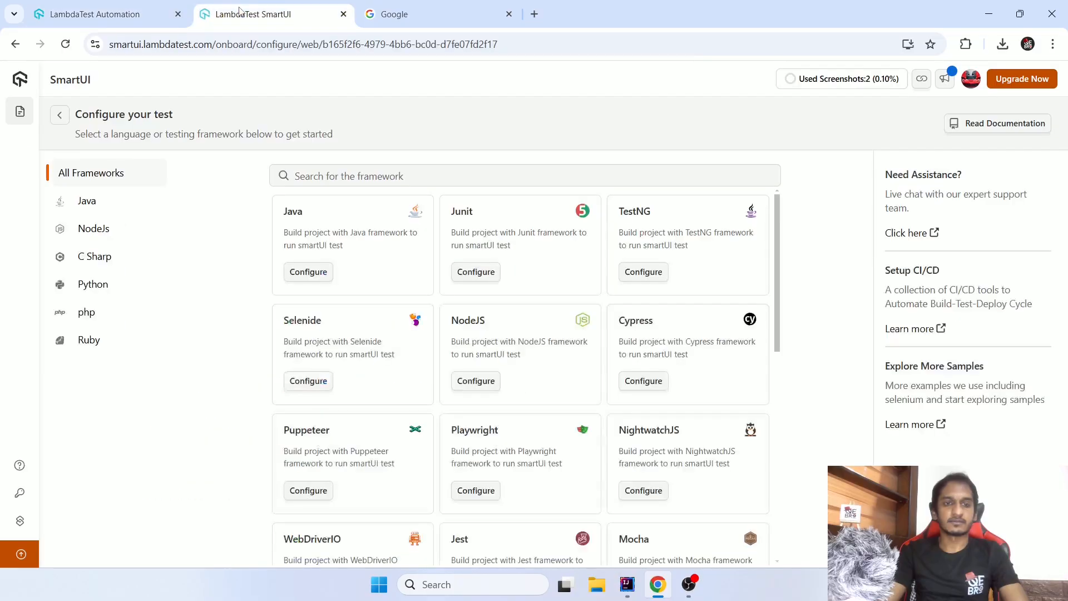
left_click(122, 13)
key("alt+Tab")
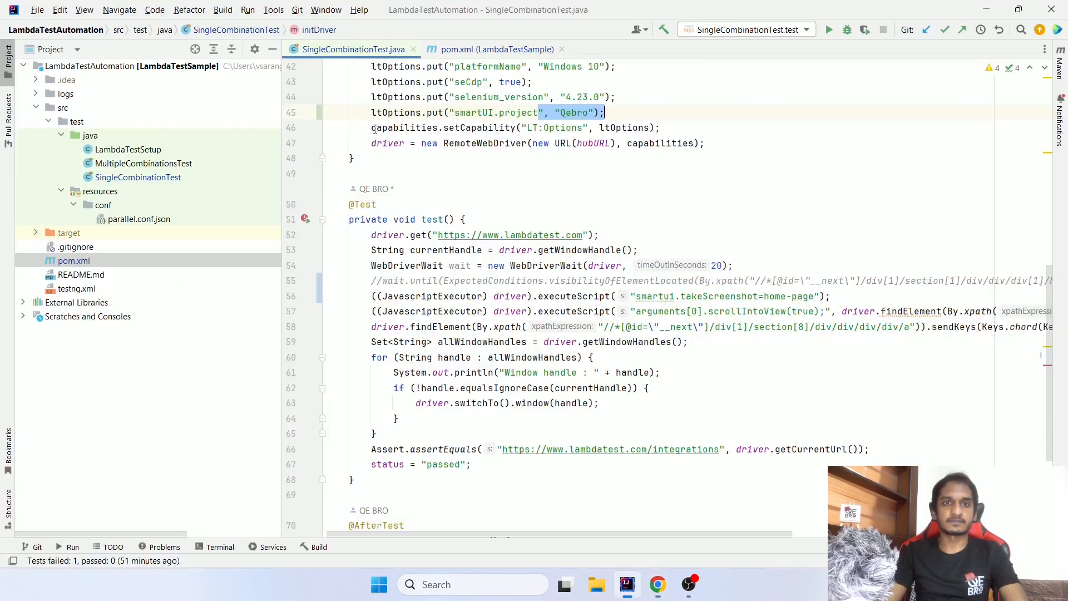
left_click(829, 29)
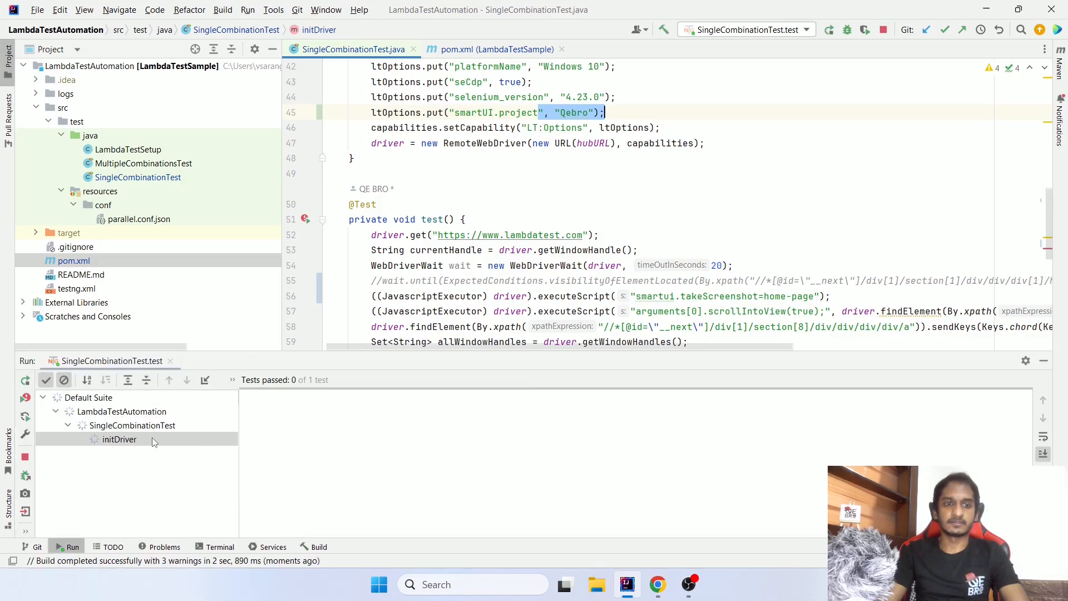
- Switch to Chrome, refresh the LambdaTest Automation test list and check it for the newly started test run
key("alt+Tab")
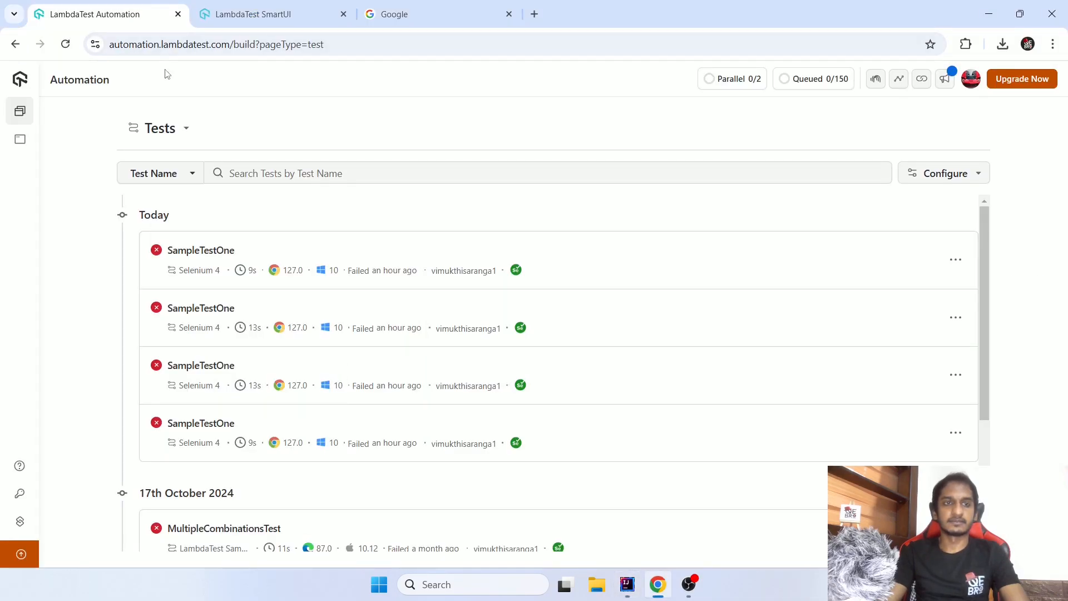
left_click(65, 44)
left_click(241, 14)
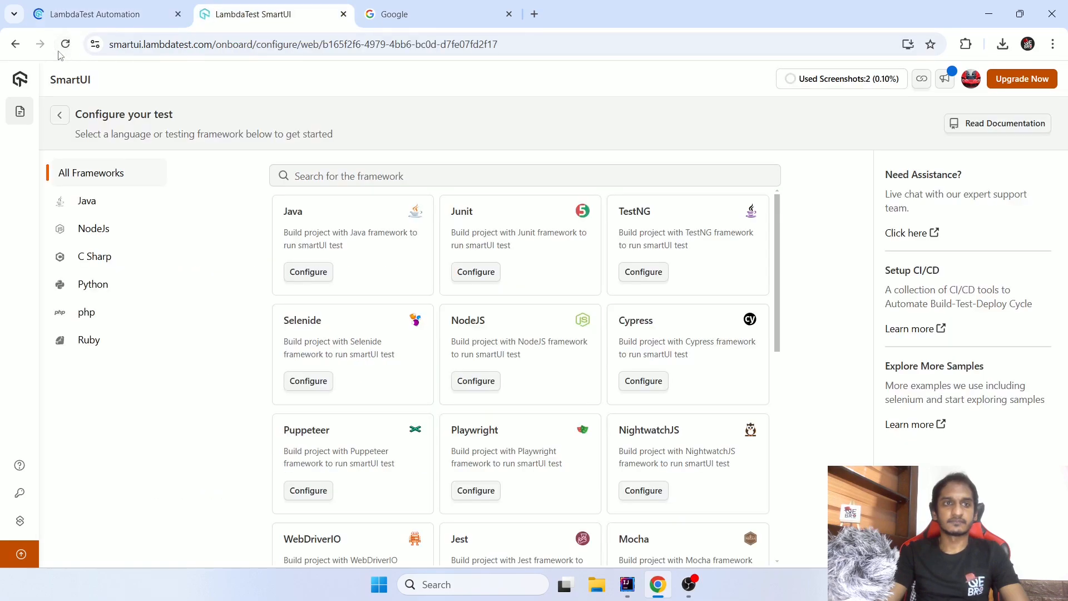
left_click(92, 15)
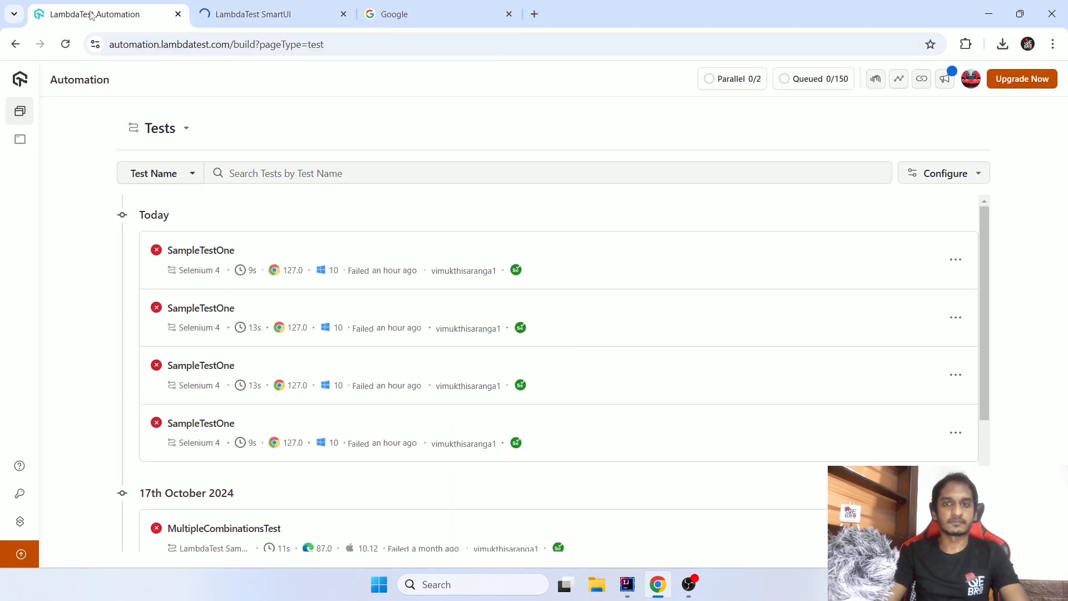
key("alt+Tab")
key("alt+Tab")
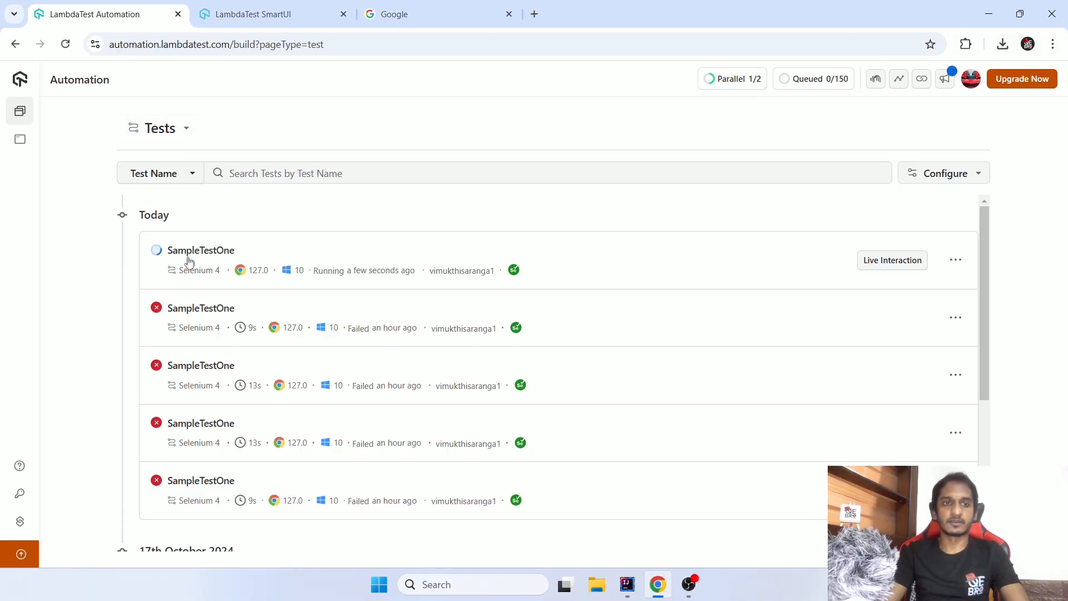
- Reload the Qebro project's SmartUI page and open its TestNG configuration instructions
left_click(264, 15)
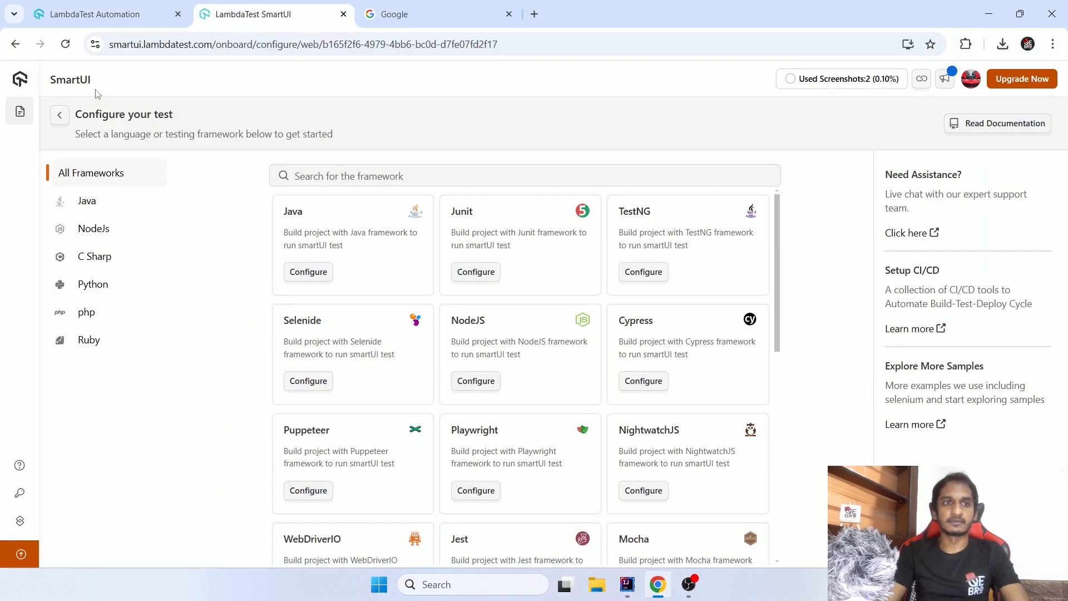
left_click(63, 47)
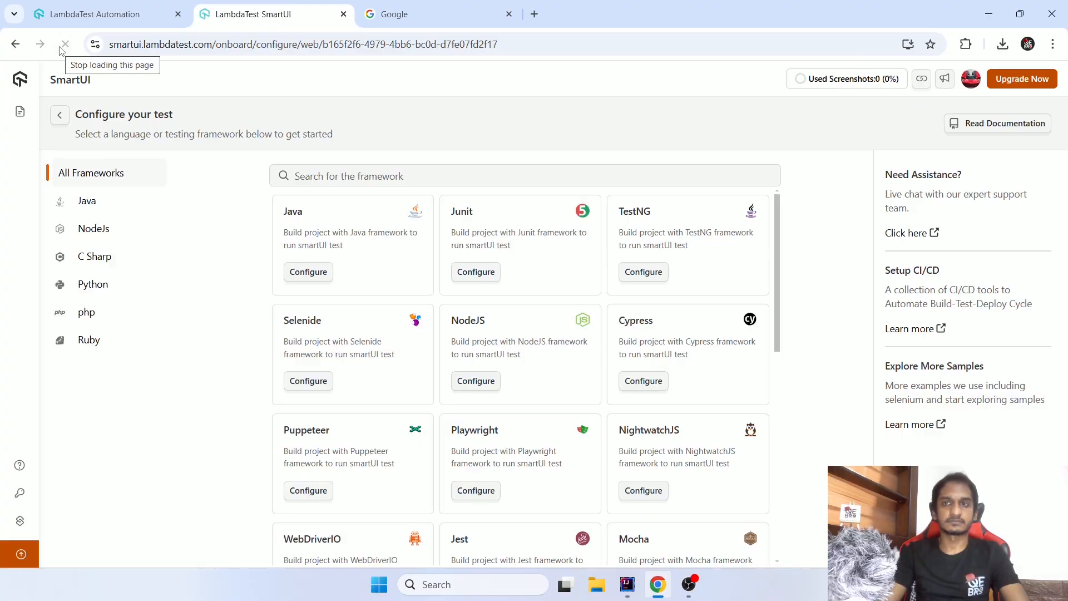
scroll(783, 291, "down", 10)
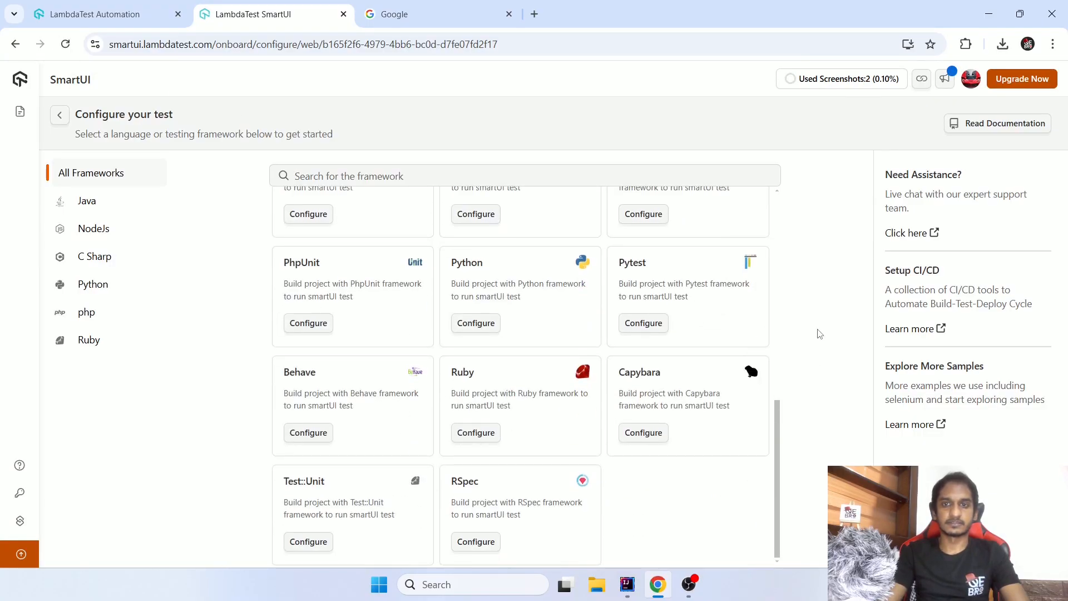
scroll(738, 314, "up", 10)
left_click(643, 265)
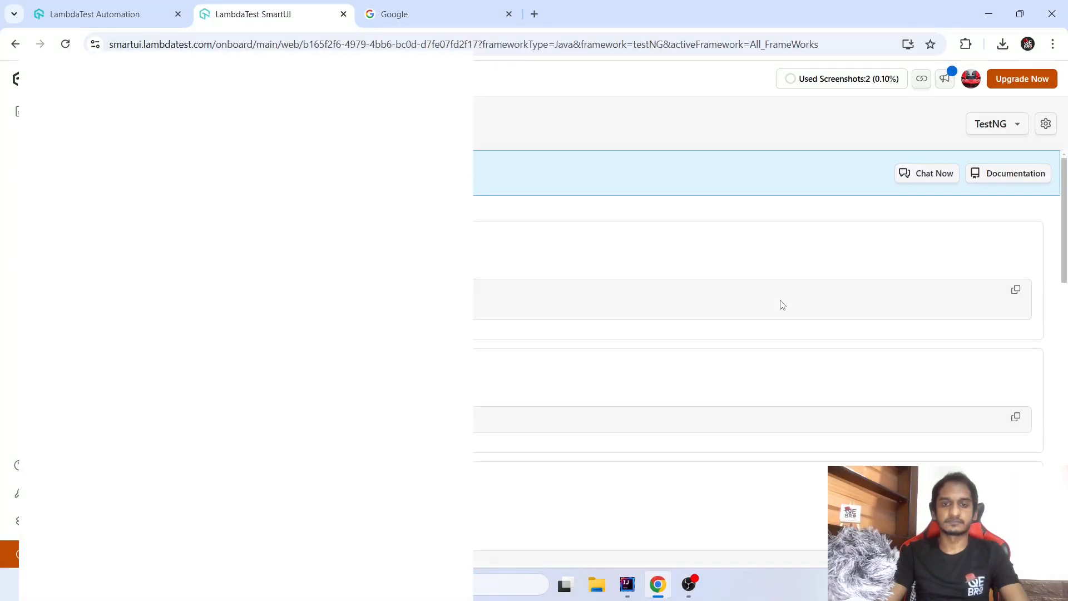
scroll(779, 345, "down", 5)
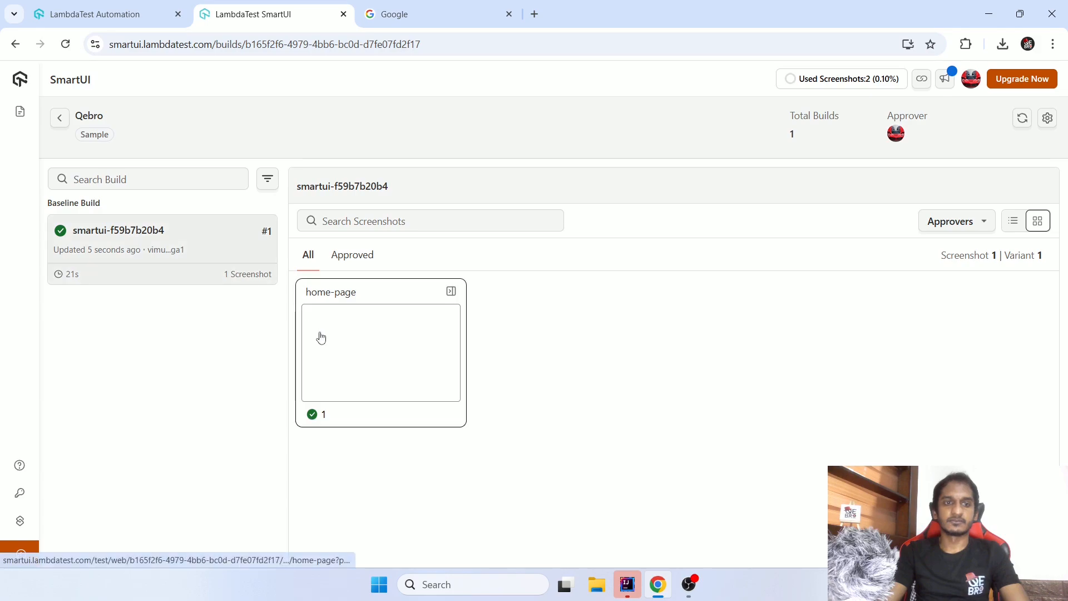
- Check the status of the latest SampleTestOne run in Automation and return to the Qebro project's SmartUI builds
left_click(95, 13)
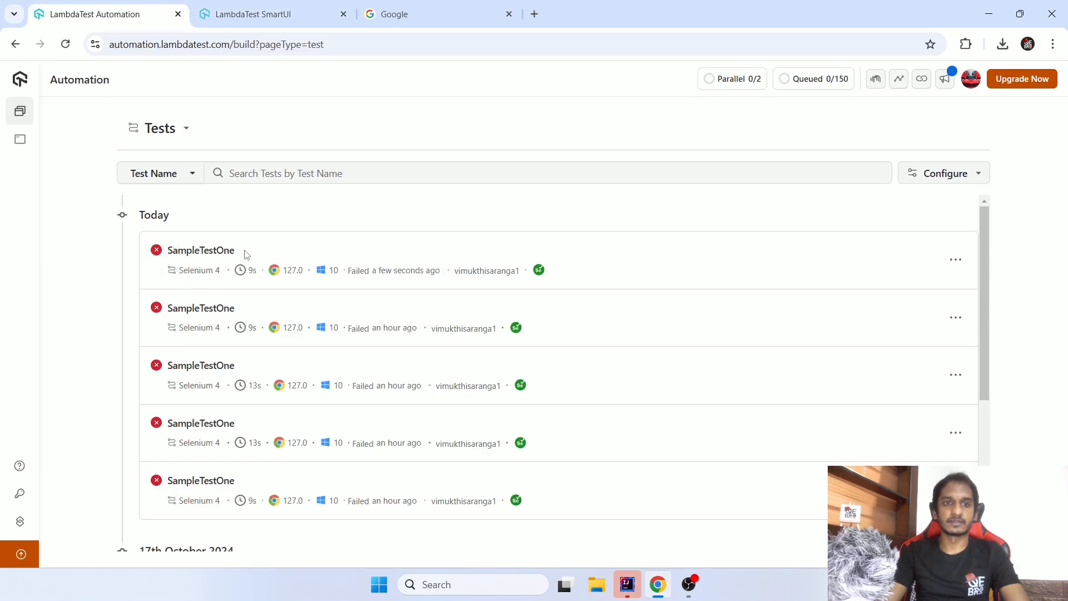
left_click_drag(247, 254, 104, 248)
left_click(112, 268)
left_click(284, 16)
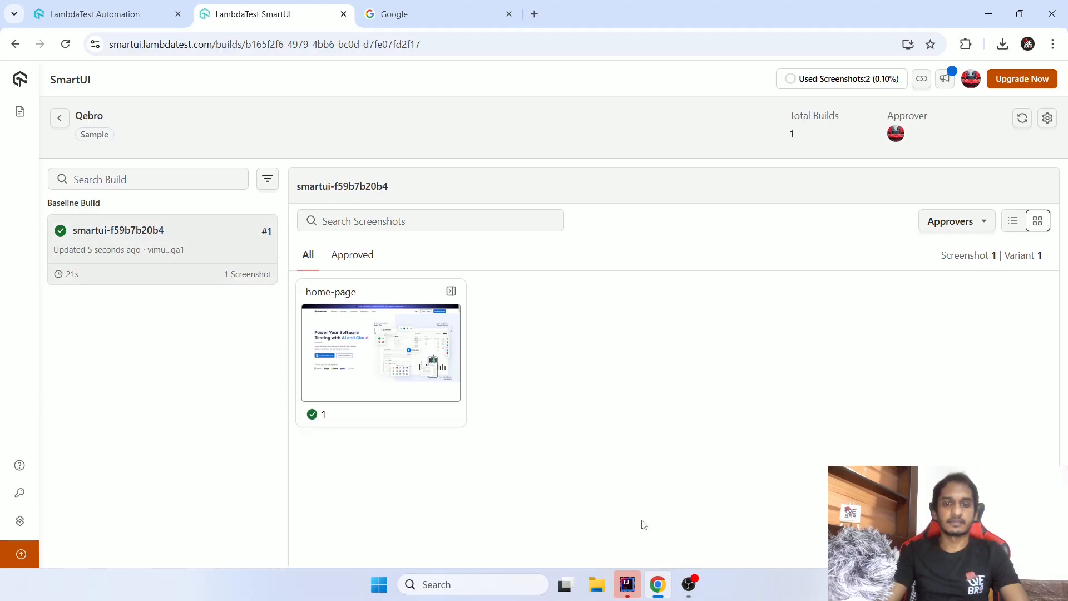
- Switch to IntelliJ IDEA and highlight the driver.get line for lambdatest.com and the smartui.takeScreenshot=home-page line in test()
left_click(627, 584)
scroll(402, 212, "down", 1)
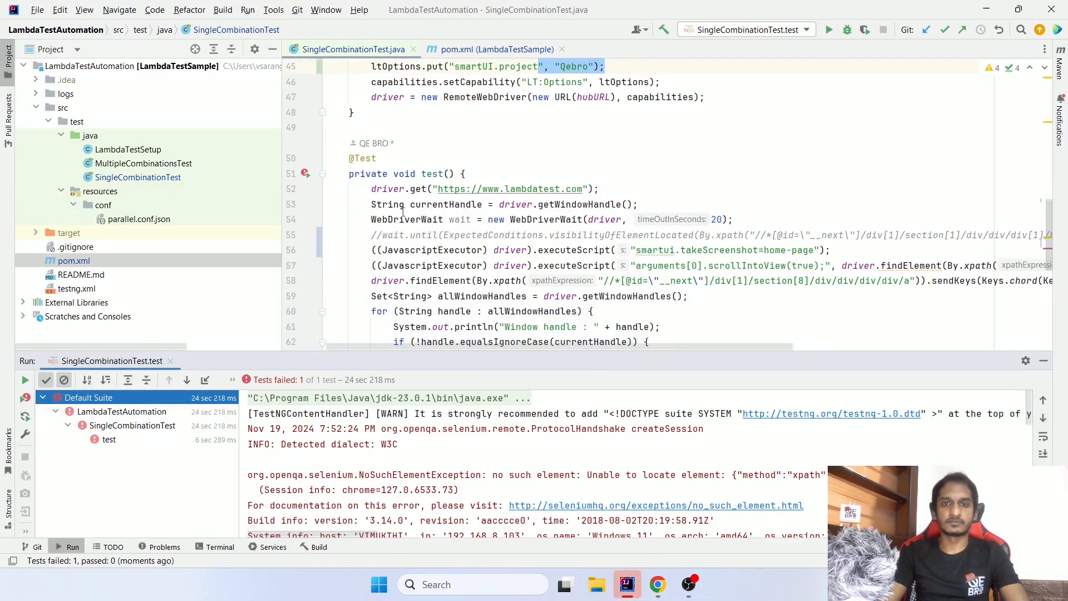
left_click_drag(371, 188, 617, 190)
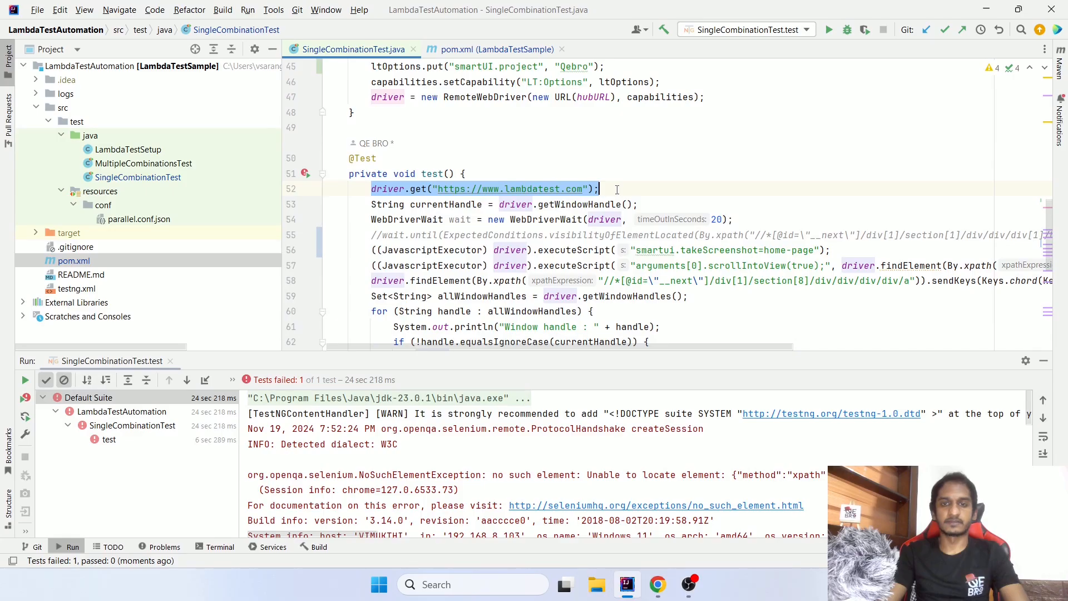
left_click_drag(372, 250, 843, 250)
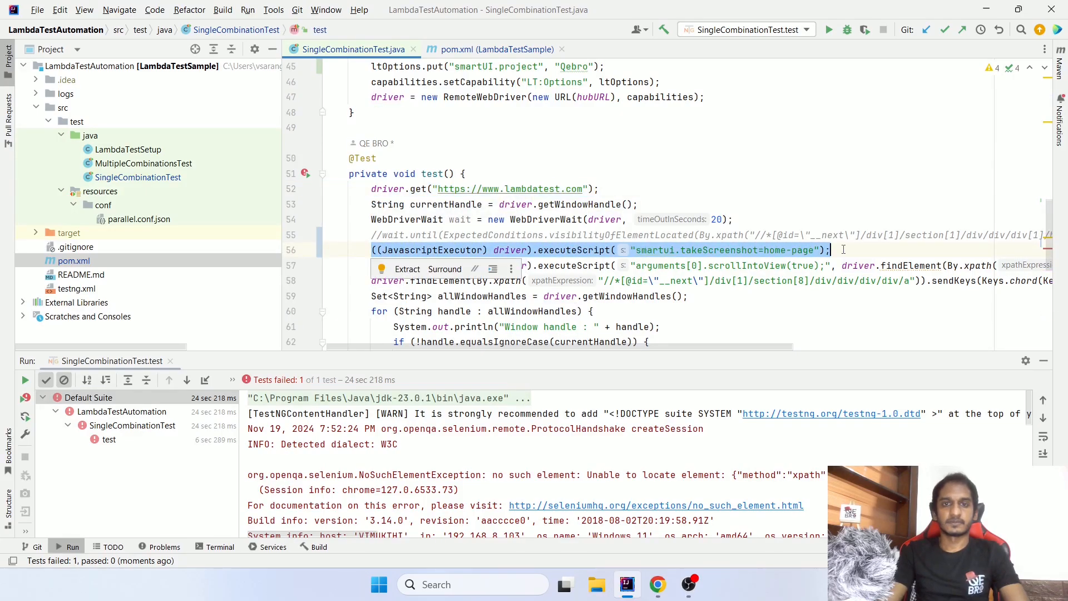
- Switch to Chrome, examine the baseline build's home-page screenshot in detail, and return to the Qebro builds page
key("alt+Tab")
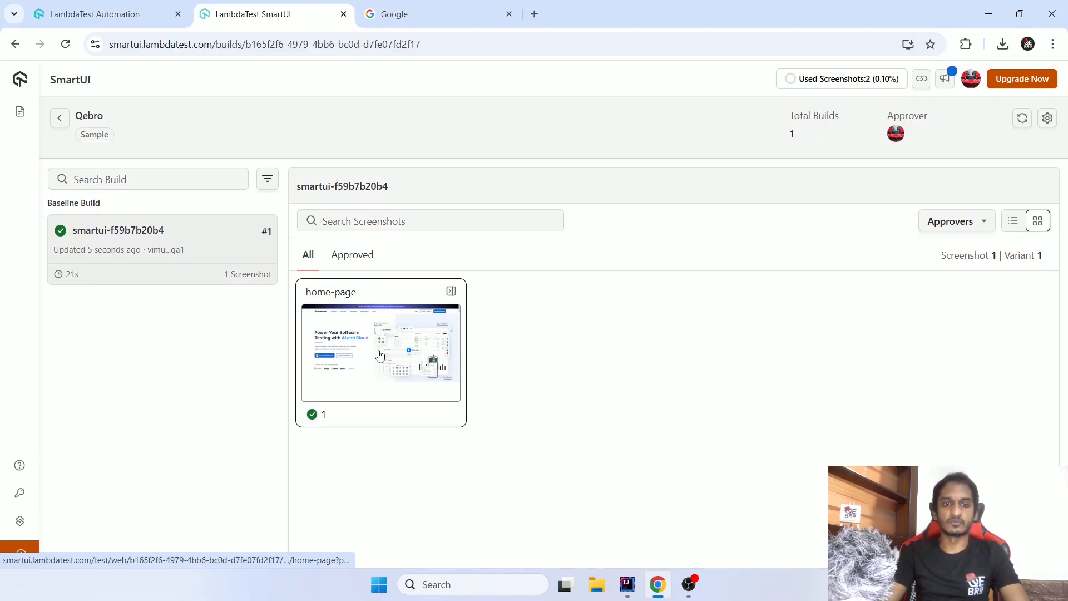
left_click(380, 356)
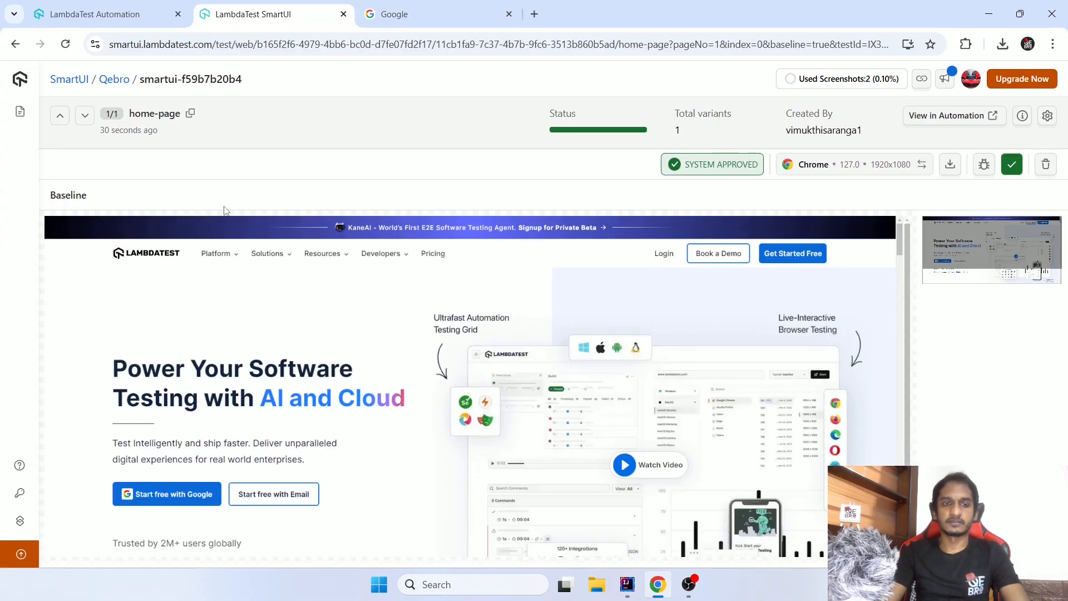
scroll(861, 273, "down", 2)
scroll(749, 362, "up", 2)
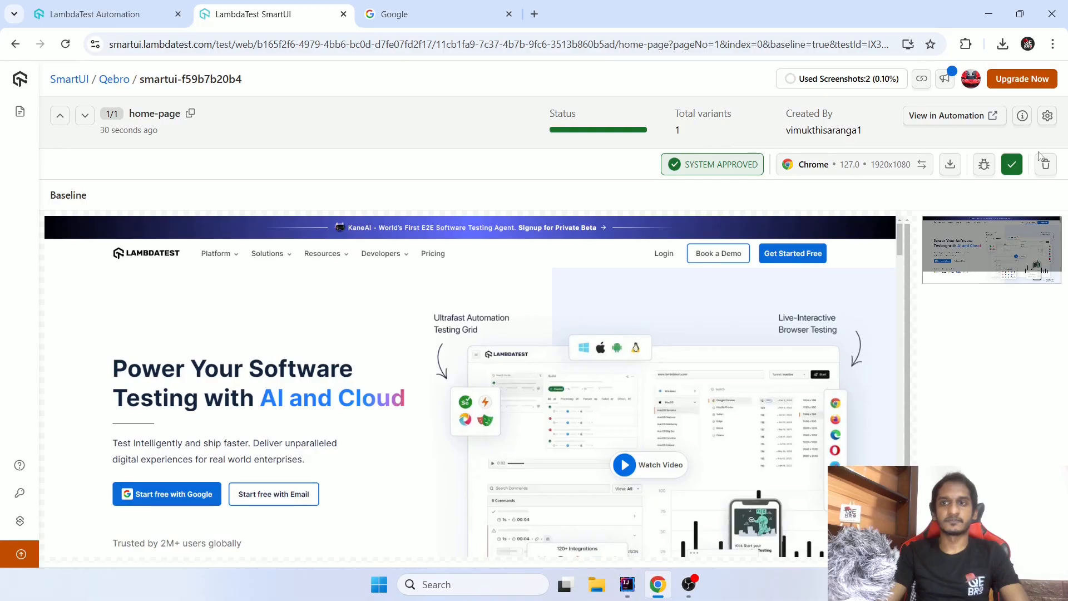
left_click(19, 79)
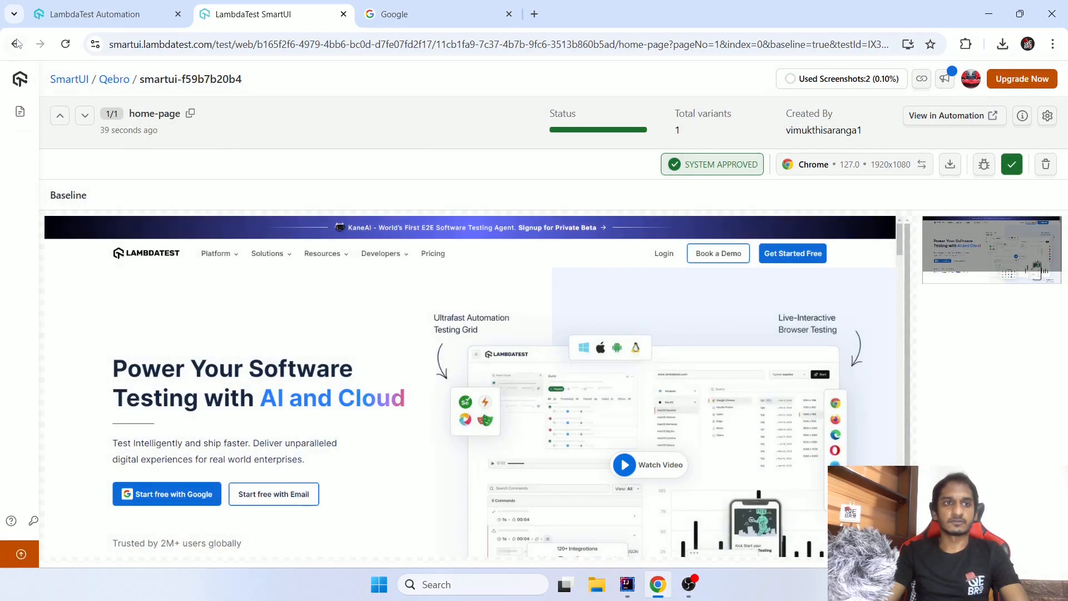
left_click(15, 43)
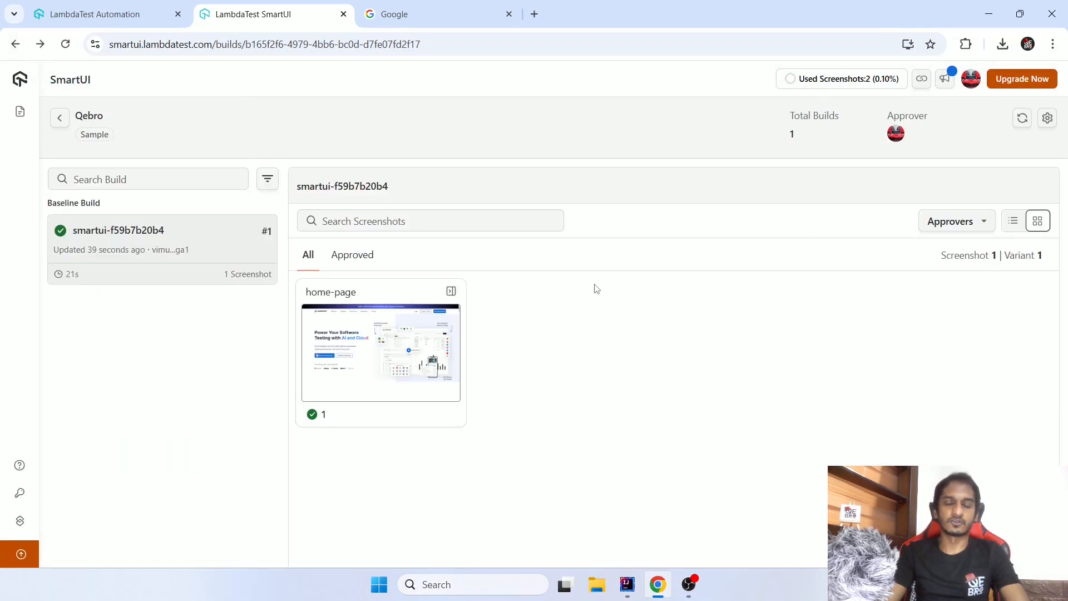
- Switch to IntelliJ IDEA, rerun SingleCombinationTest.test, and go back to the Qebro builds page in Chrome
key("alt+Tab")
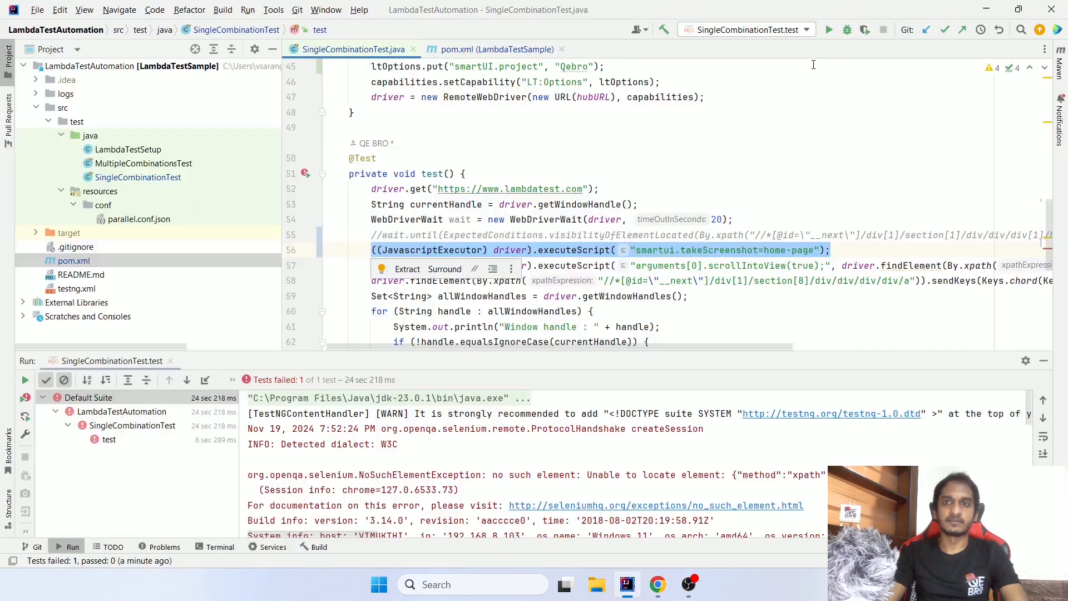
left_click(829, 30)
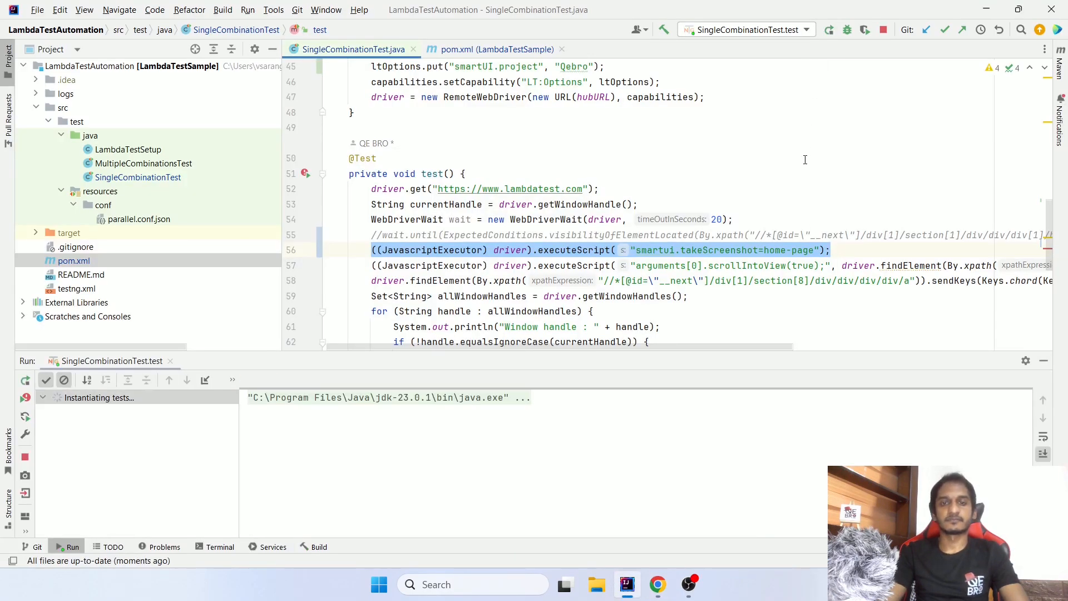
key("alt+Tab")
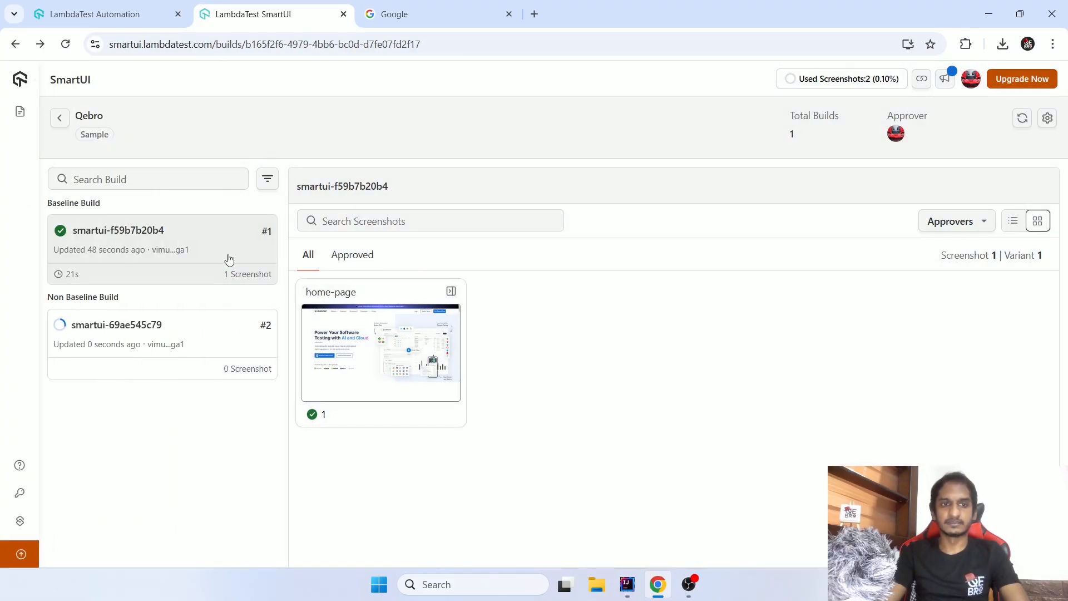
- Highlight the Baseline Build and Non Baseline Build headings in the Qebro build list
left_click_drag(112, 204, 65, 206)
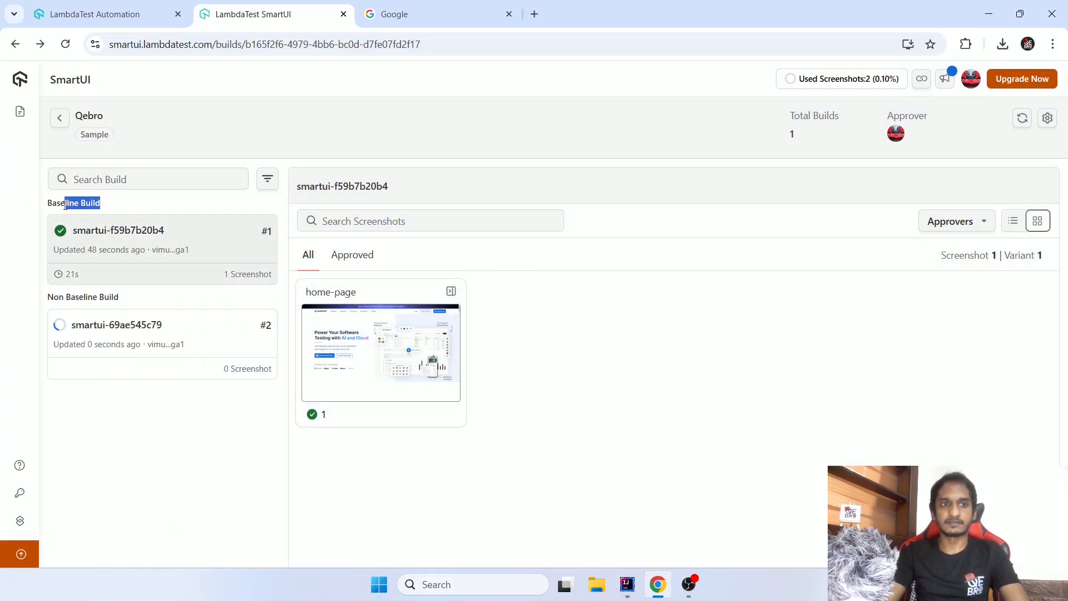
left_click_drag(125, 298, 85, 293)
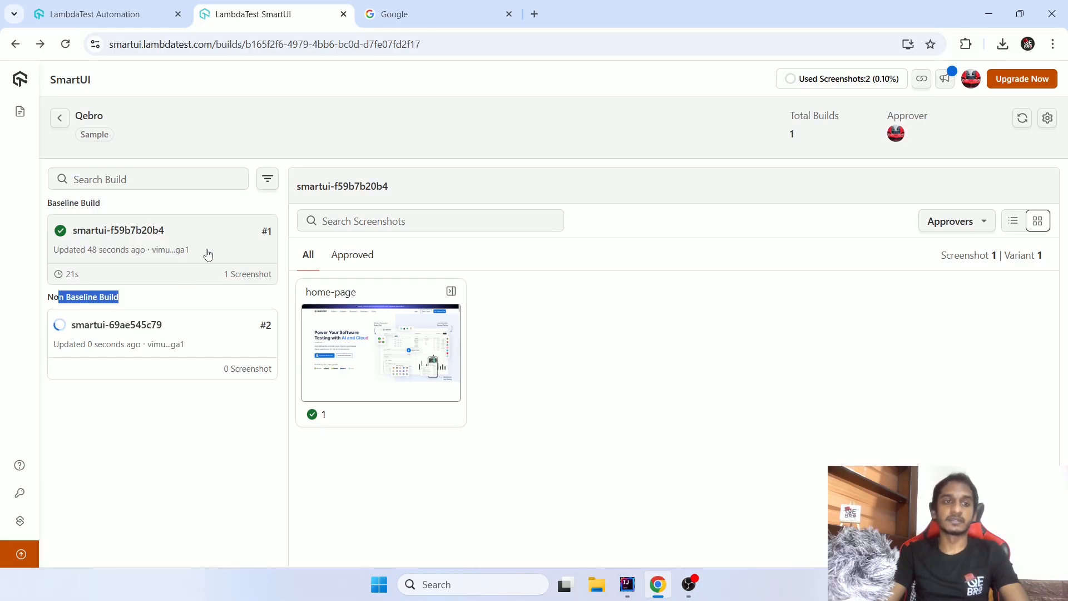
left_click(227, 340)
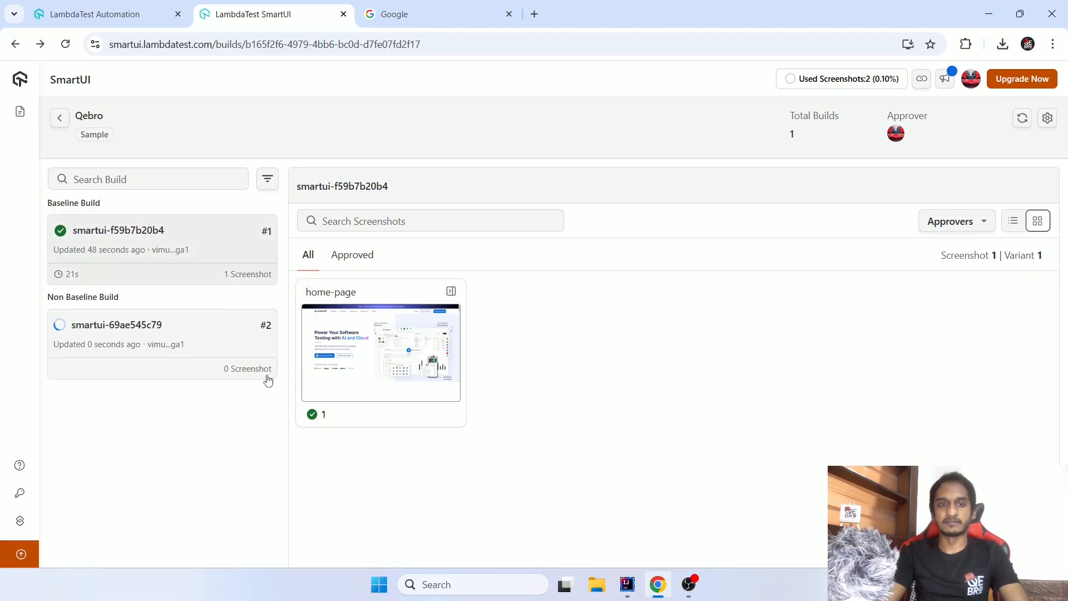
- Check the rerun's progress in IntelliJ IDEA, in Chrome's LambdaTest Automation test list and in the Qebro SmartUI build list
key("alt+Tab")
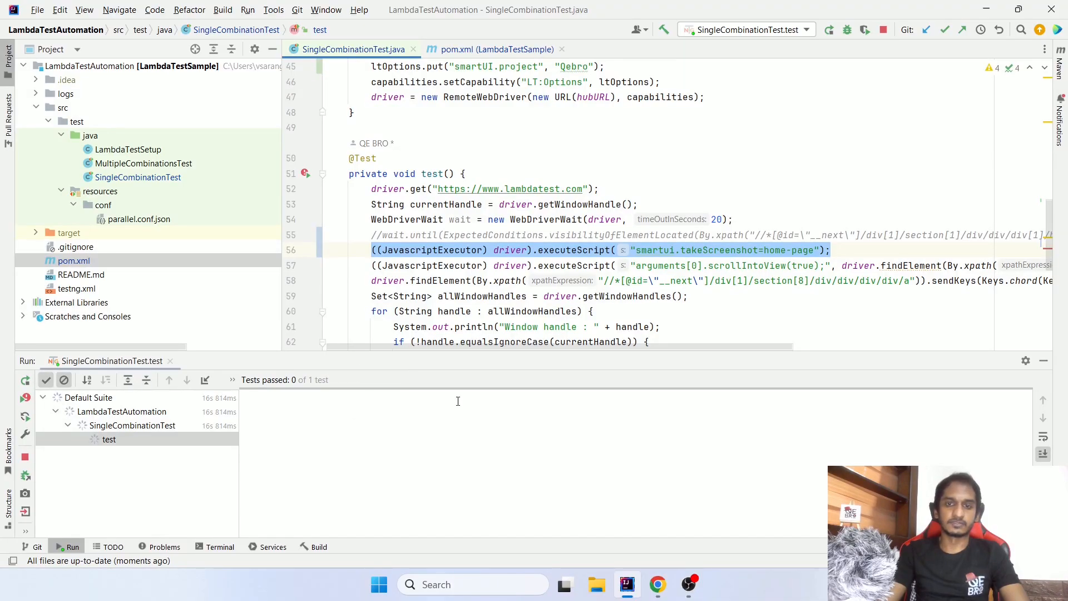
key("alt+Tab")
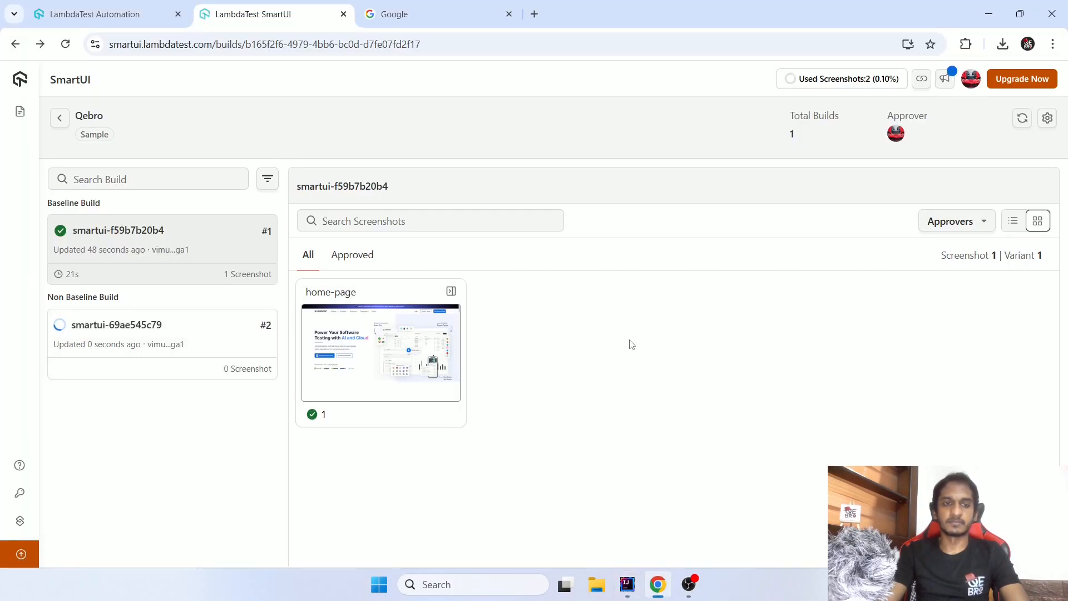
key("ctrl+1")
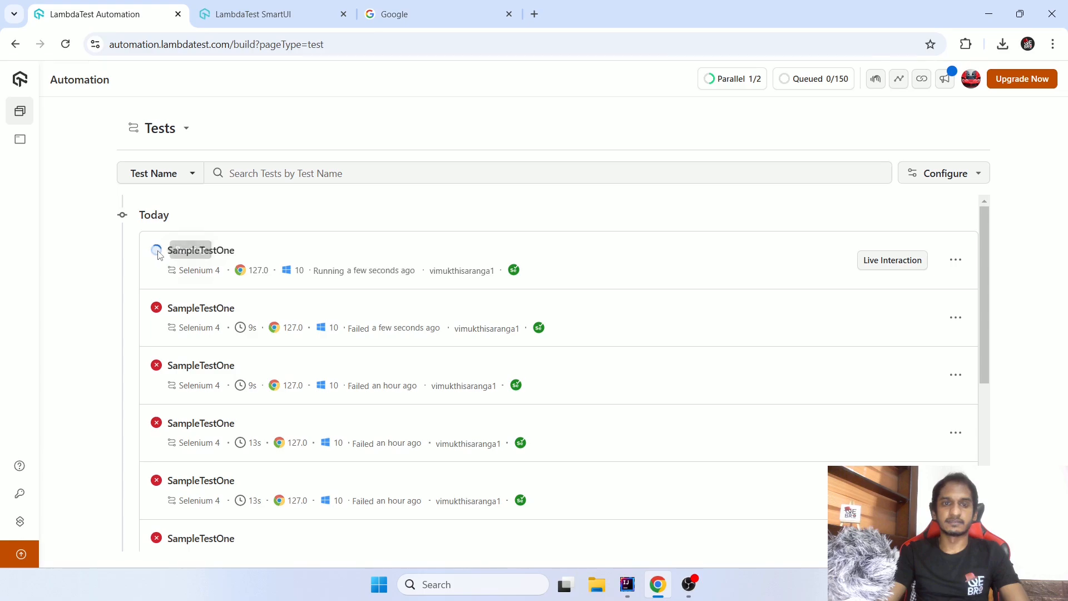
left_click(299, 6)
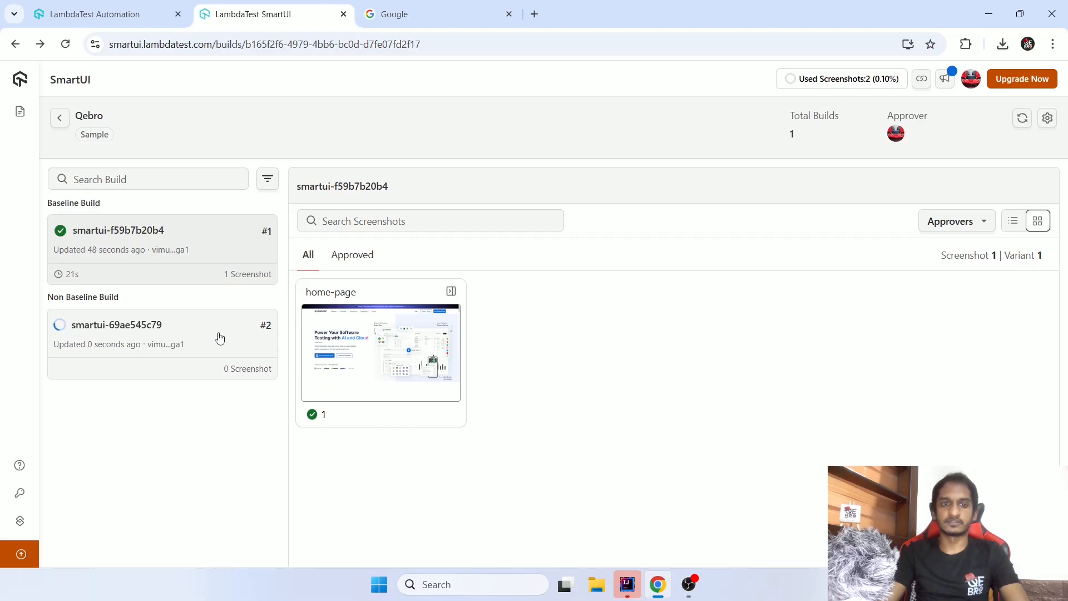
key("ctrl+1")
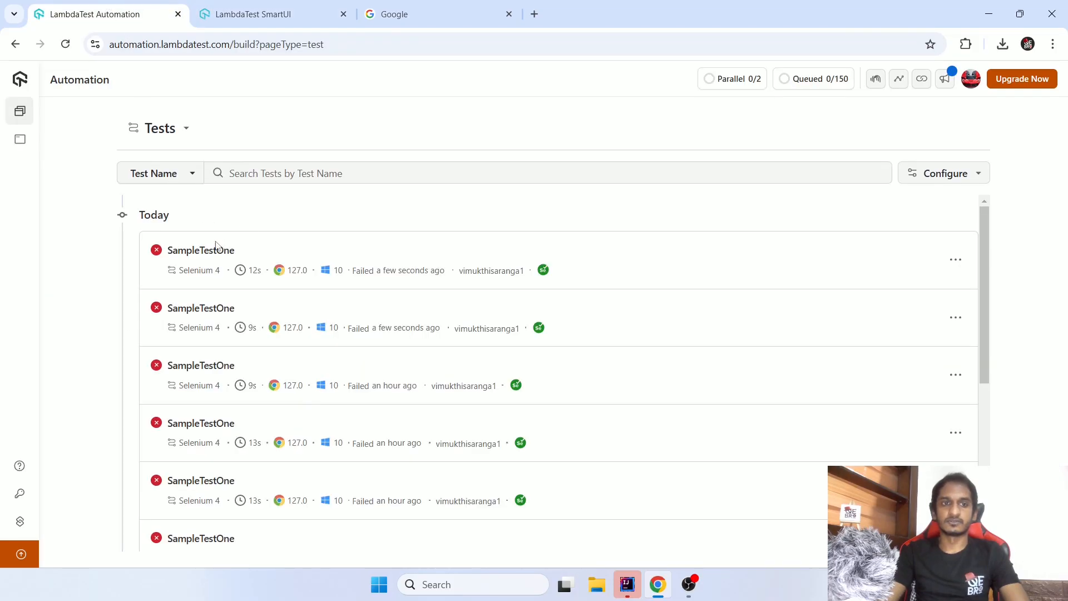
key("ctrl+2")
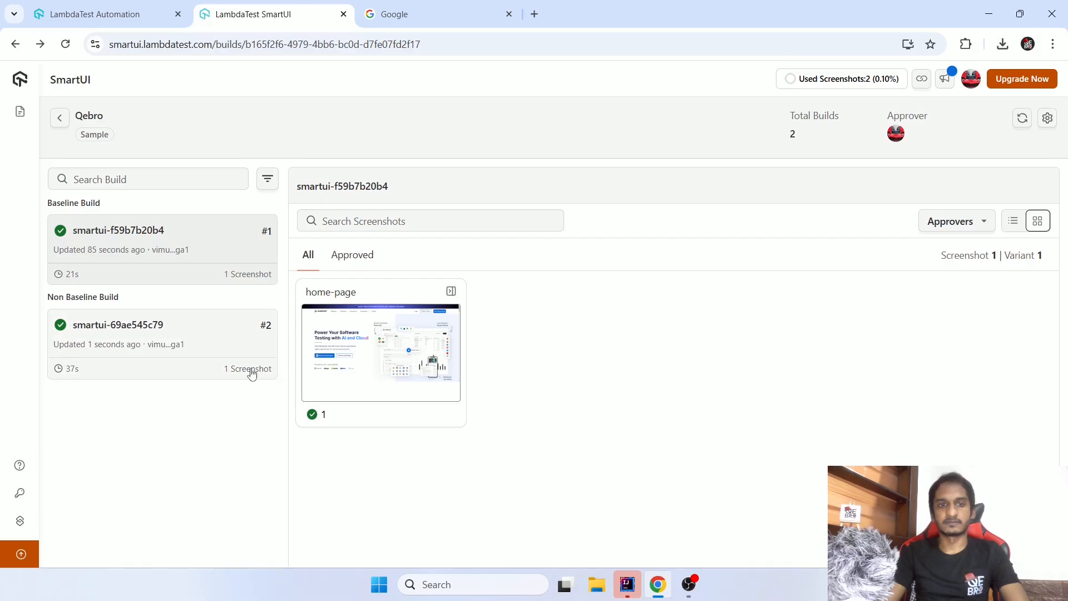
- Examine the approval status of the home-page comparison in non-baseline build smartui-69ae545c79, and return to the Qebro builds page
left_click(232, 356)
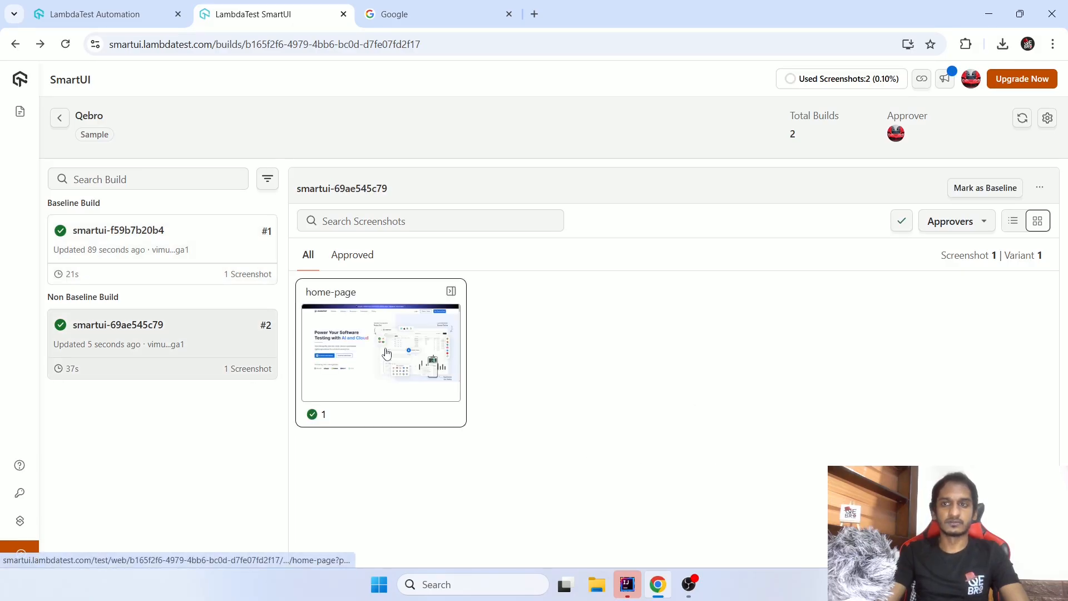
left_click(386, 354)
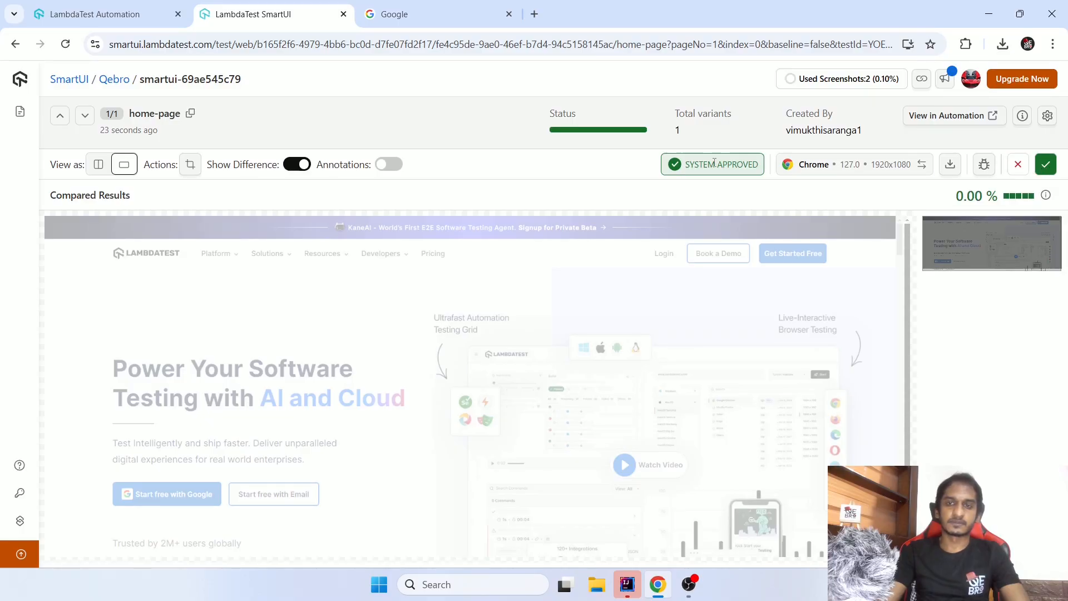
left_click_drag(700, 164, 745, 164)
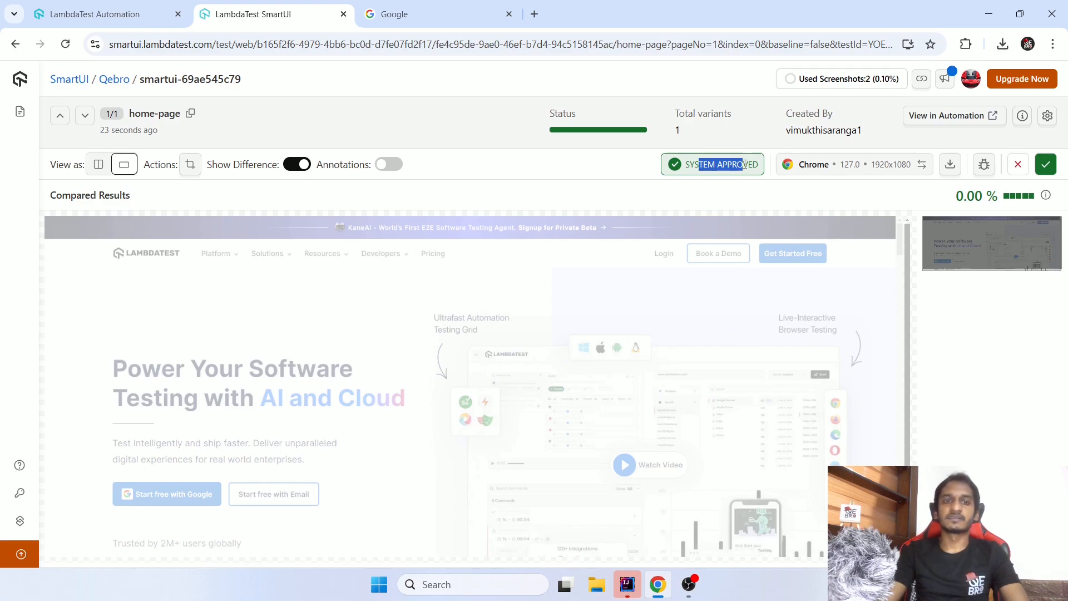
left_click_drag(746, 165, 833, 315)
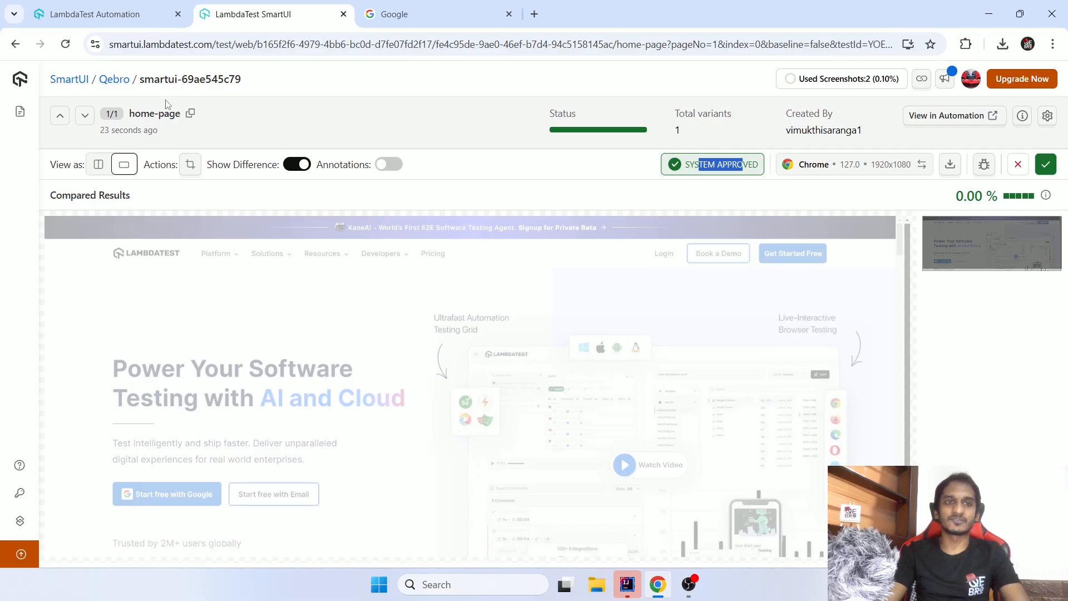
left_click(23, 49)
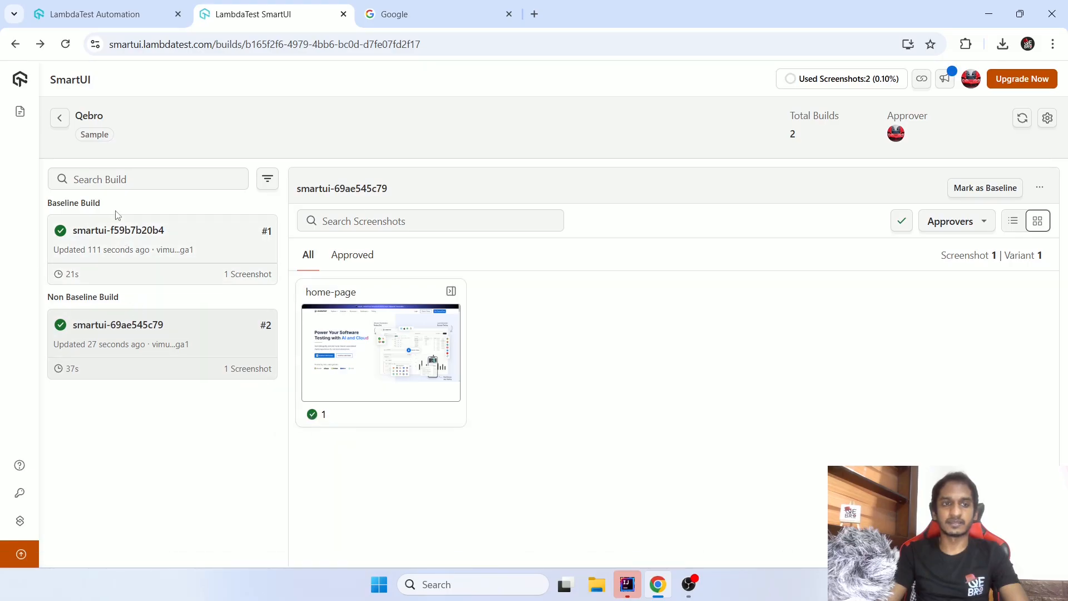
- Reopen the non-baseline home-page comparison, highlight its mismatch percentage, and briefly check the LambdaTest Automation test list
left_click(363, 347)
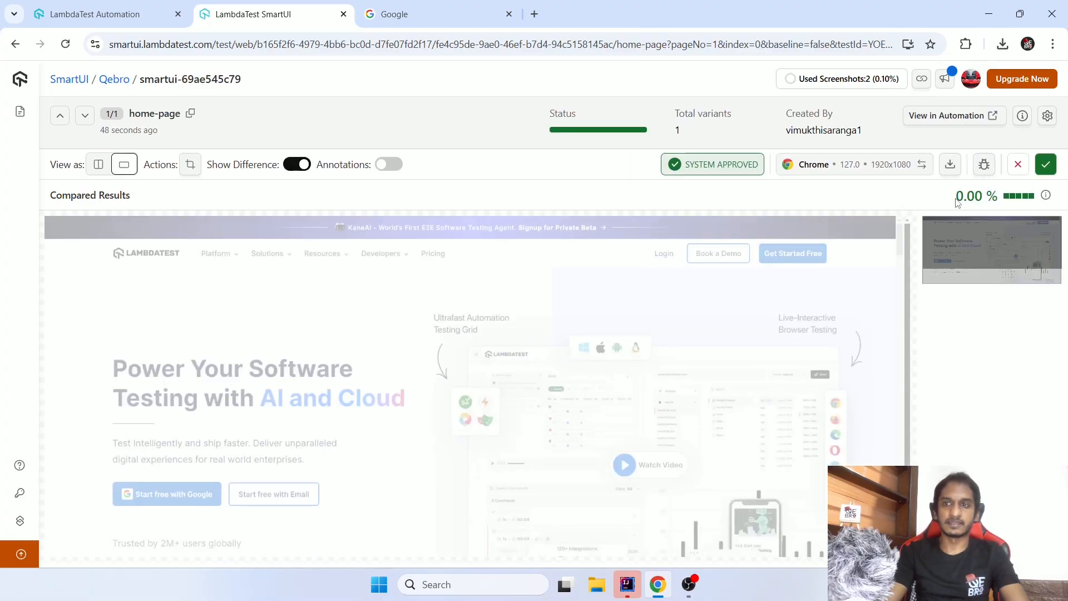
left_click_drag(956, 198, 995, 196)
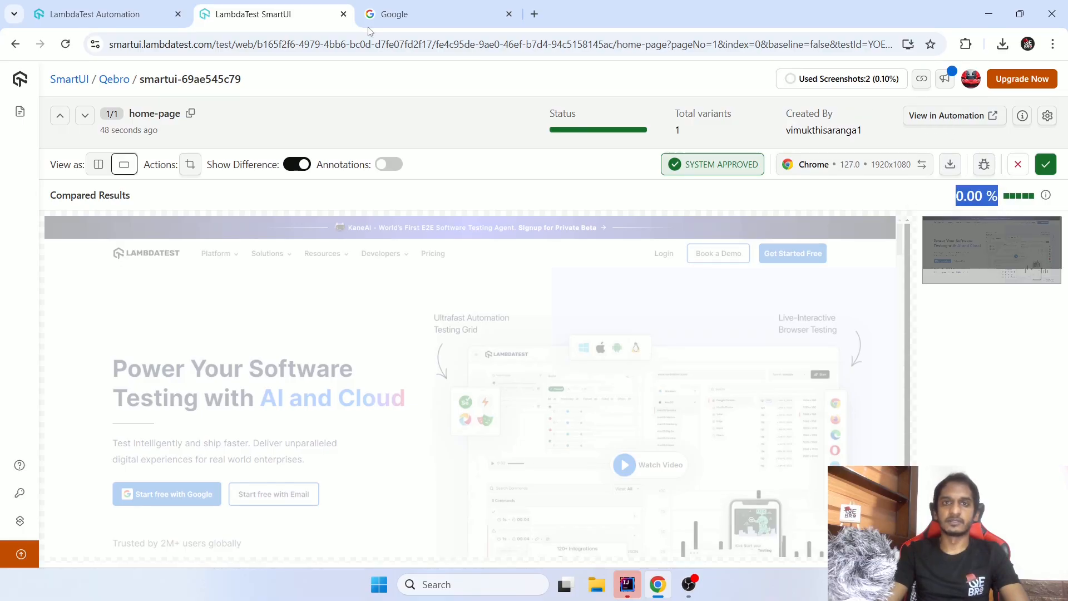
left_click(105, 14)
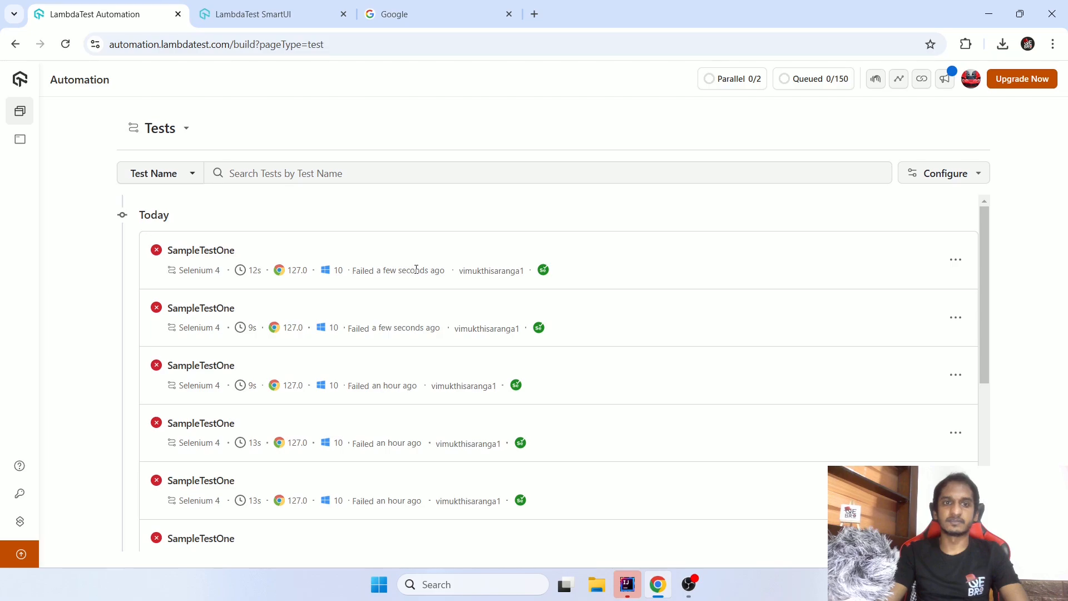
left_click(293, 7)
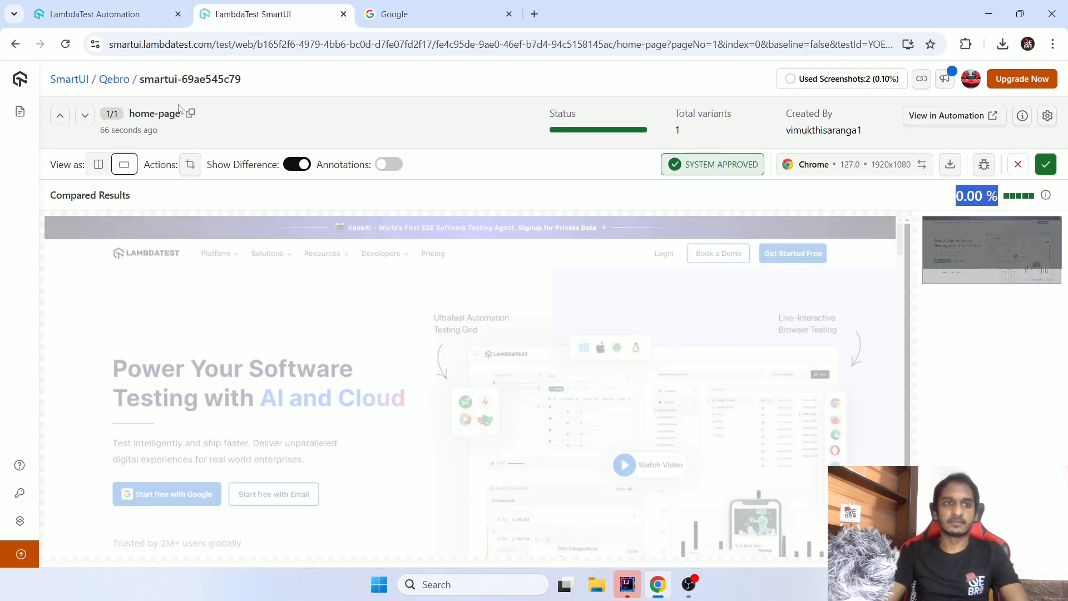
- Compare the home-page screenshots in side-by-side and single views, with the difference overlay switched off and on
left_click(99, 165)
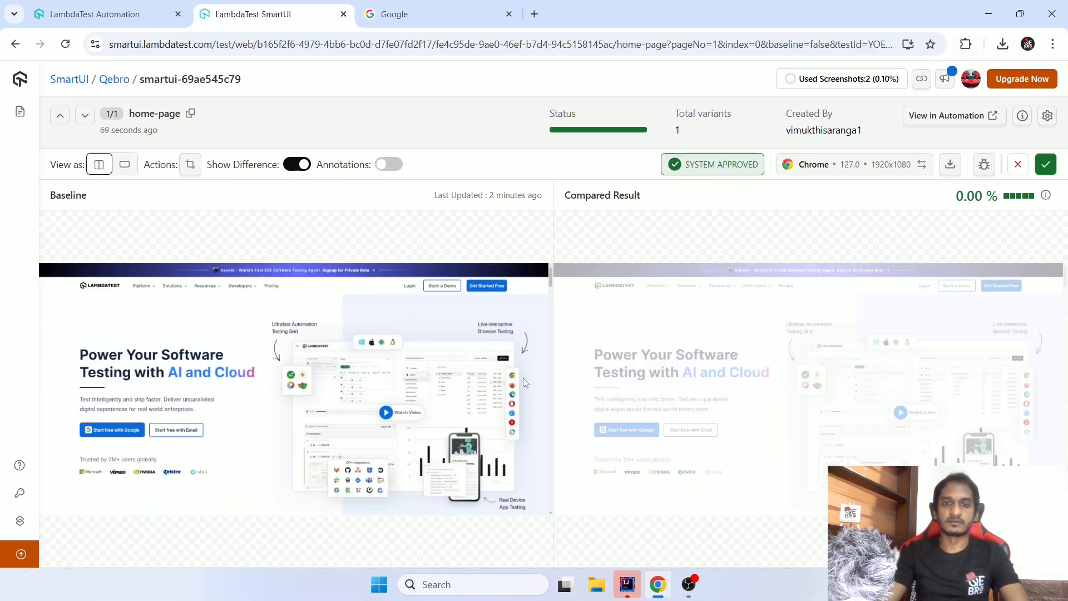
left_click(124, 164)
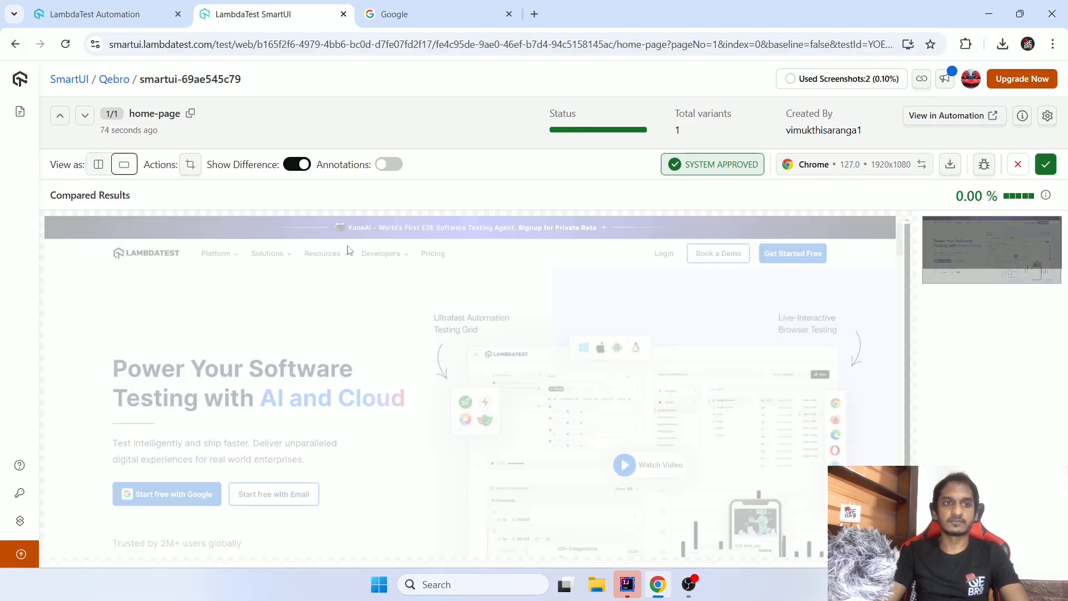
scroll(843, 324, "down", 2)
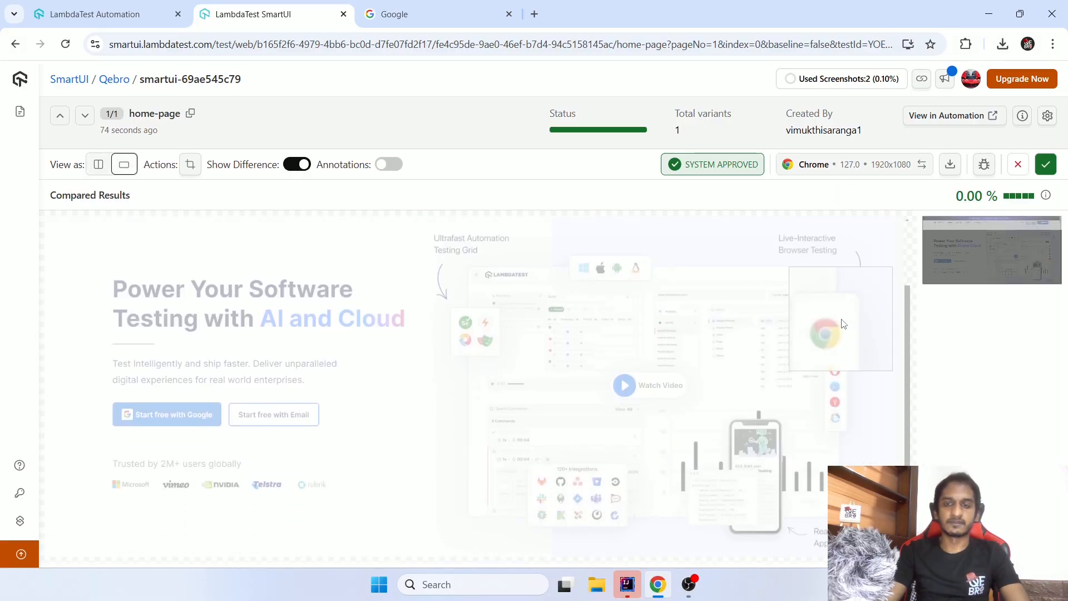
scroll(843, 324, "up", 2)
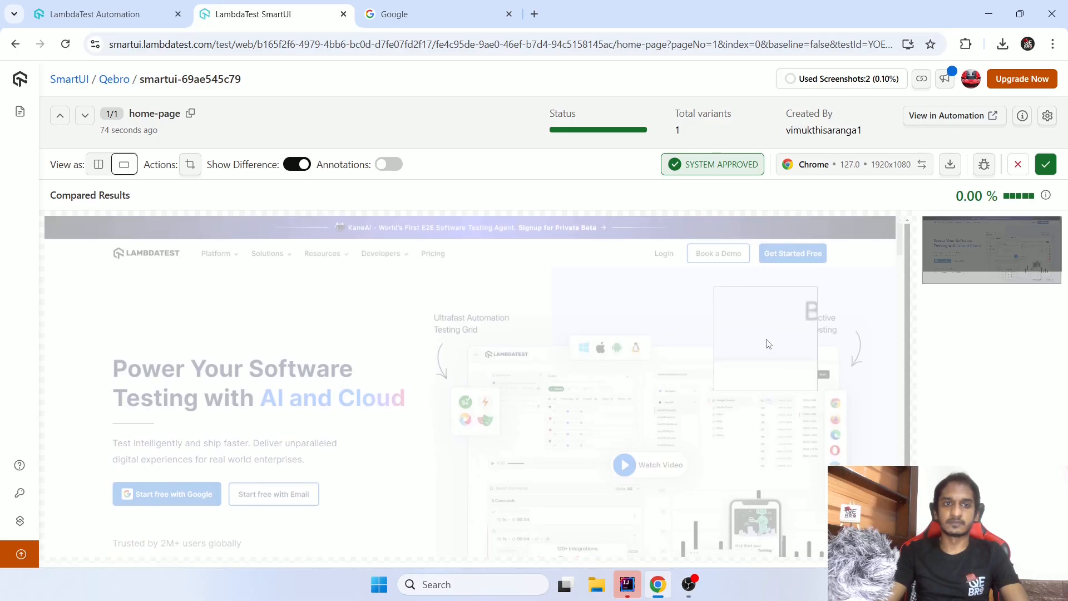
left_click(297, 166)
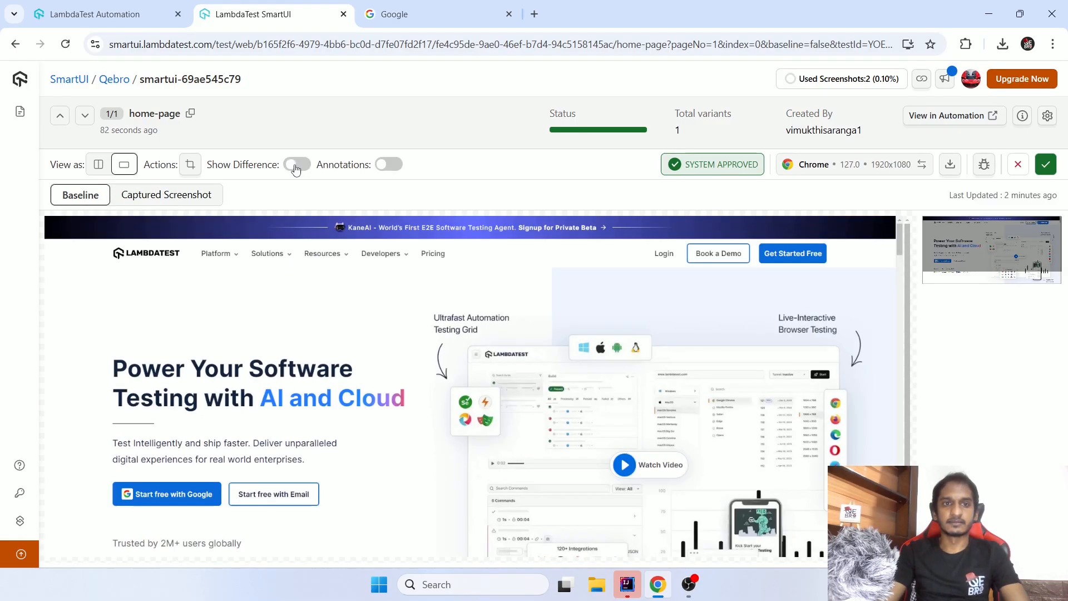
left_click(296, 167)
left_click(296, 167)
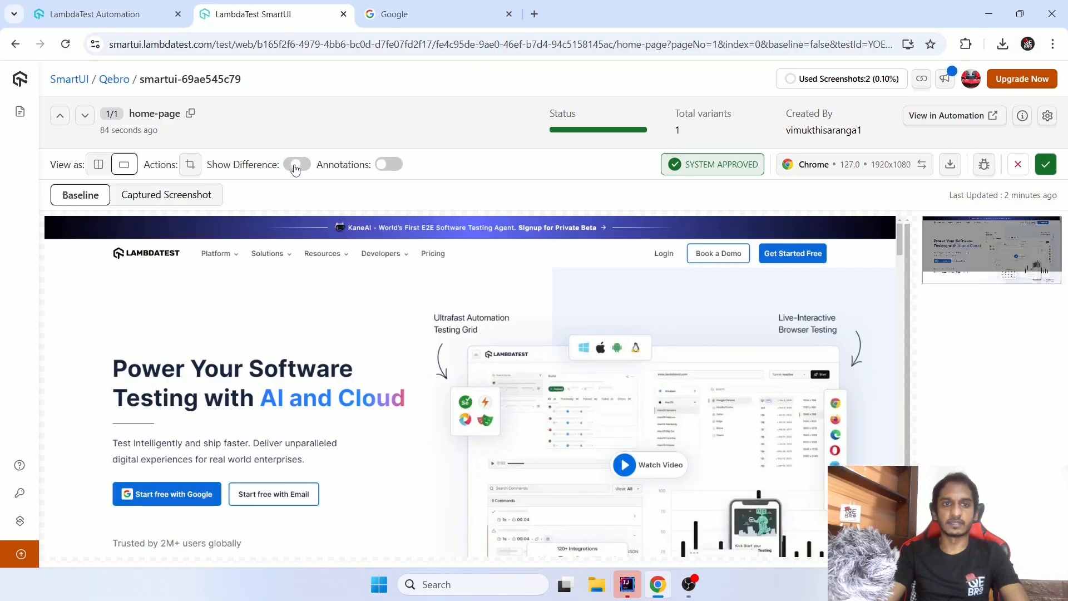
left_click(296, 166)
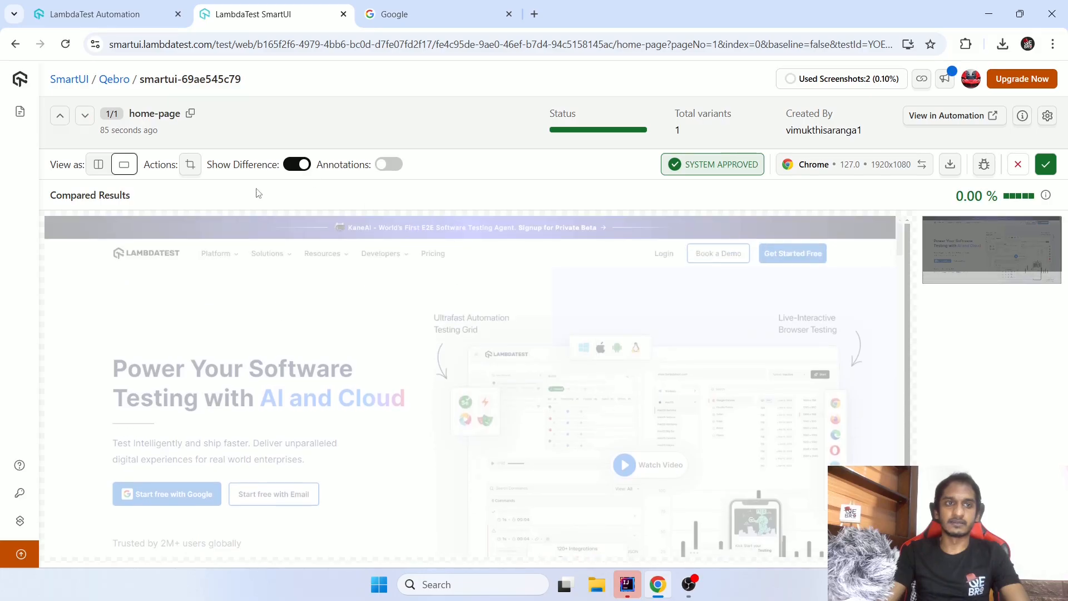
left_click(627, 584)
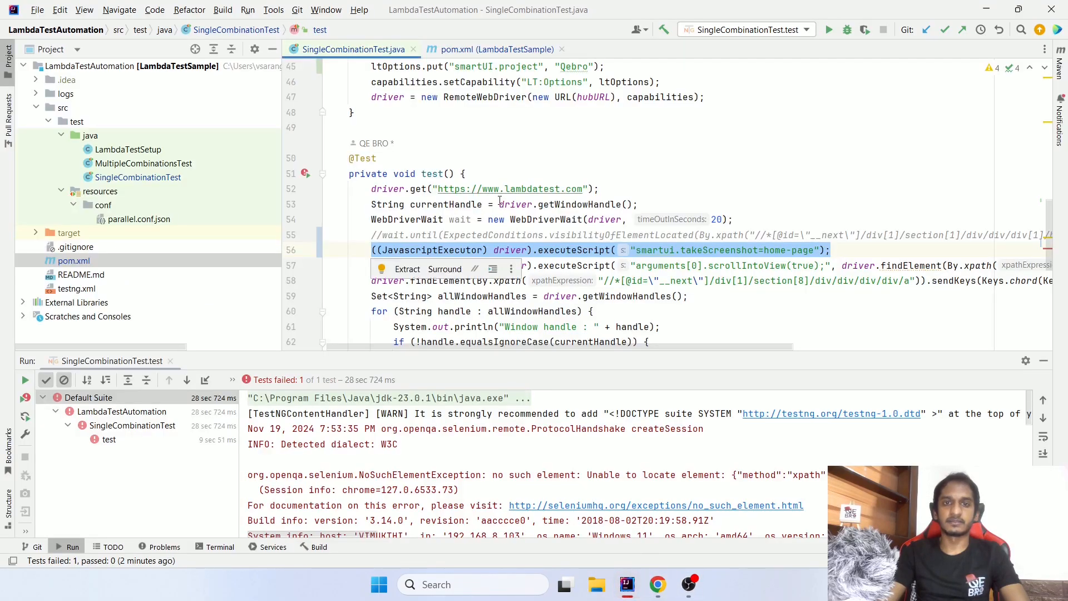
left_click_drag(504, 189, 560, 189)
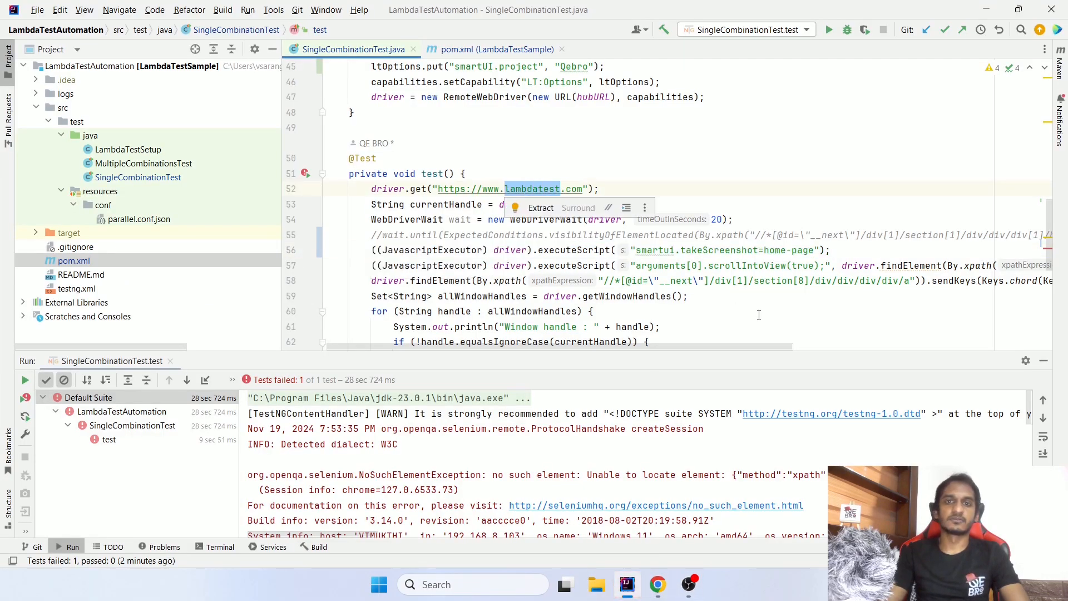
type("google")
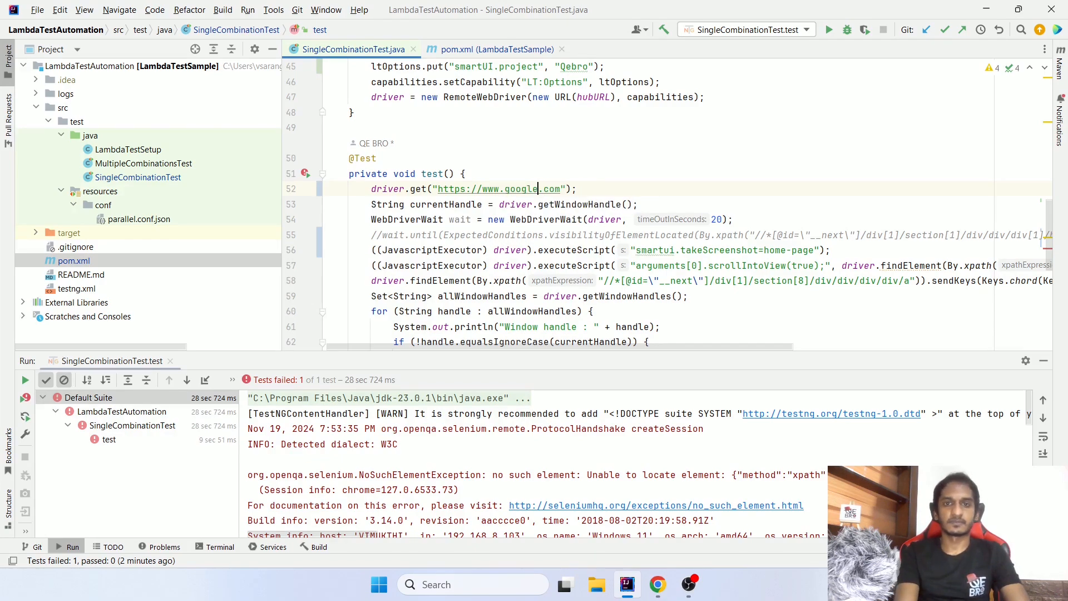
- Switch to Chrome and delete non-baseline build smartui-69ae545c79 from the Qebro project
key("alt+Tab")
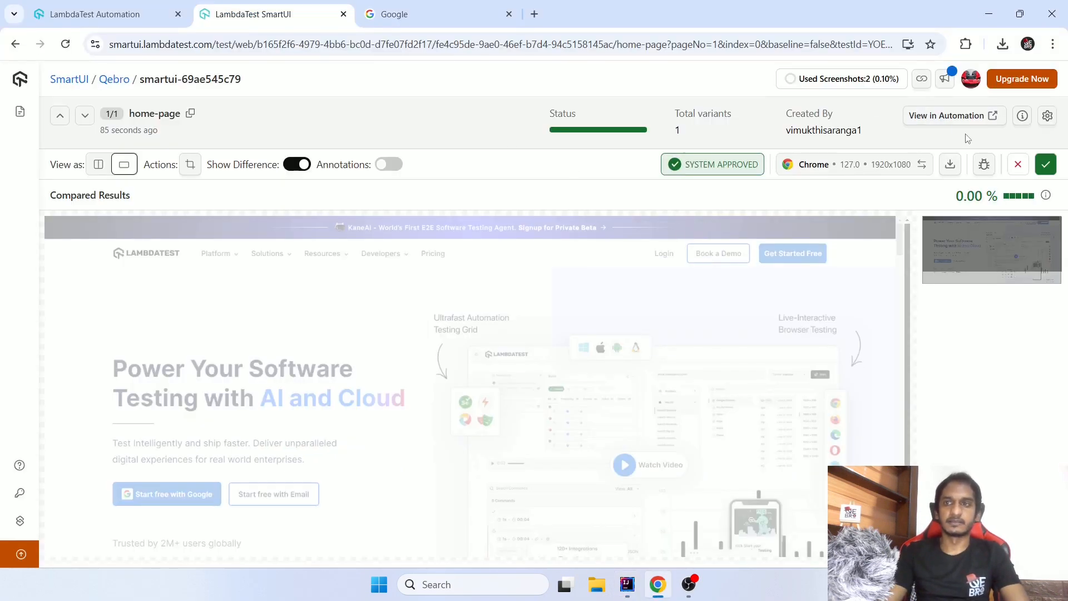
left_click(1020, 163)
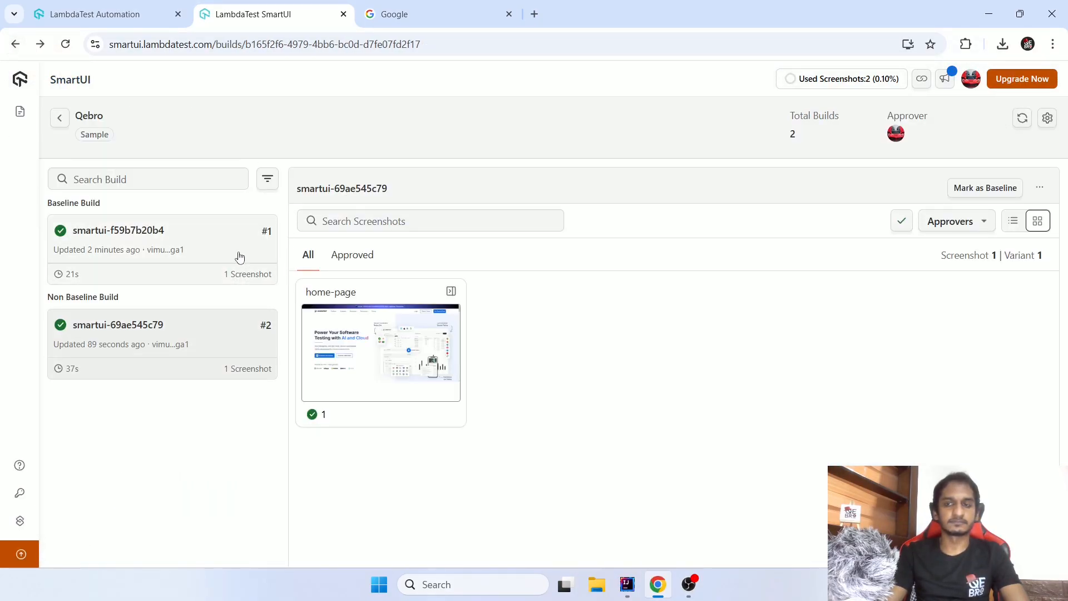
left_click(240, 256)
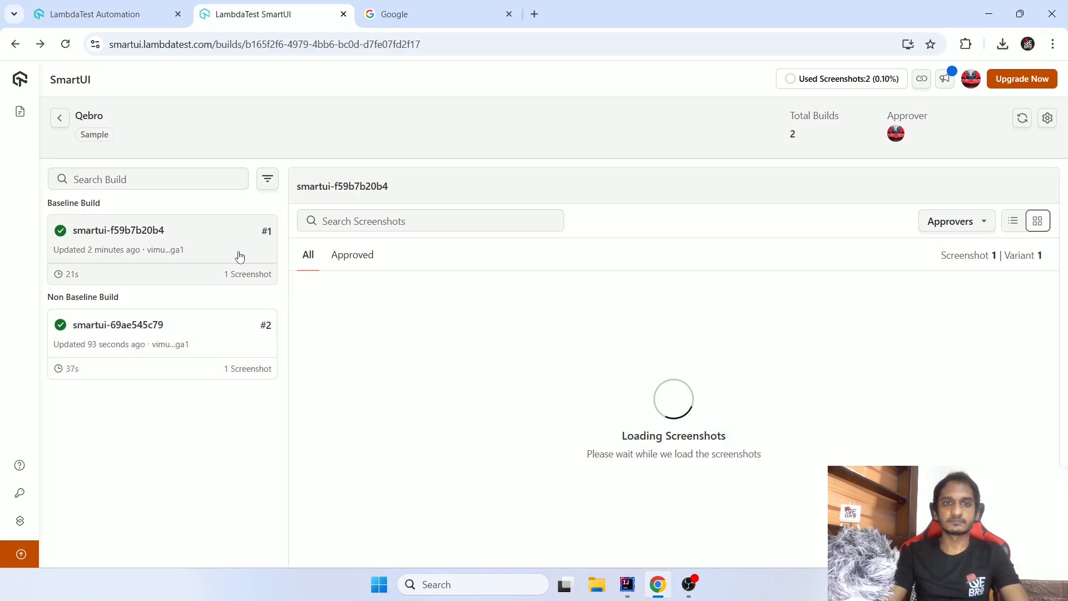
left_click(226, 333)
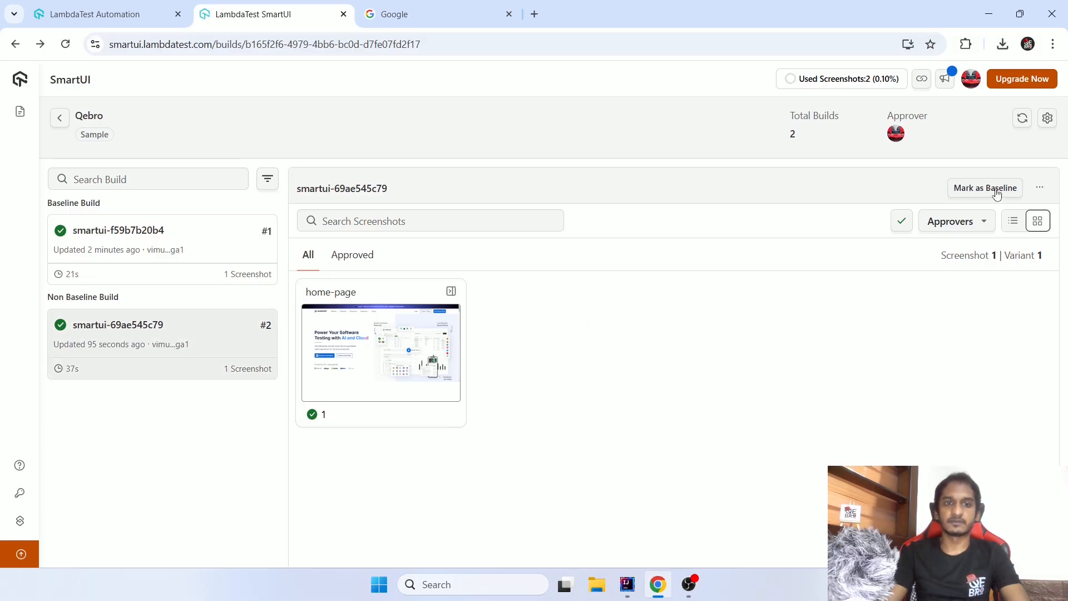
left_click(1041, 191)
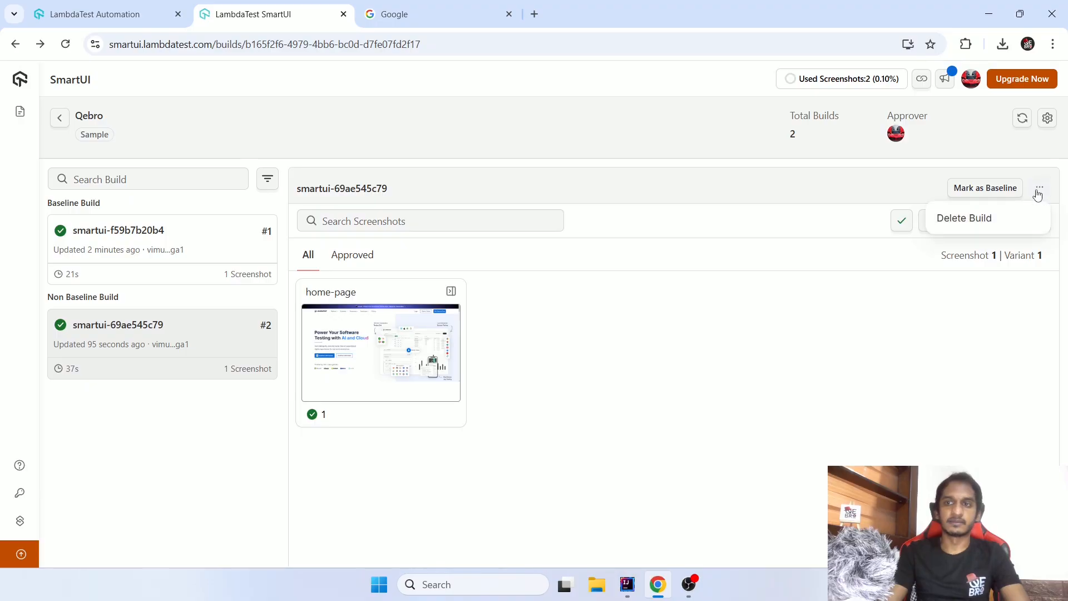
left_click(1003, 222)
left_click(530, 352)
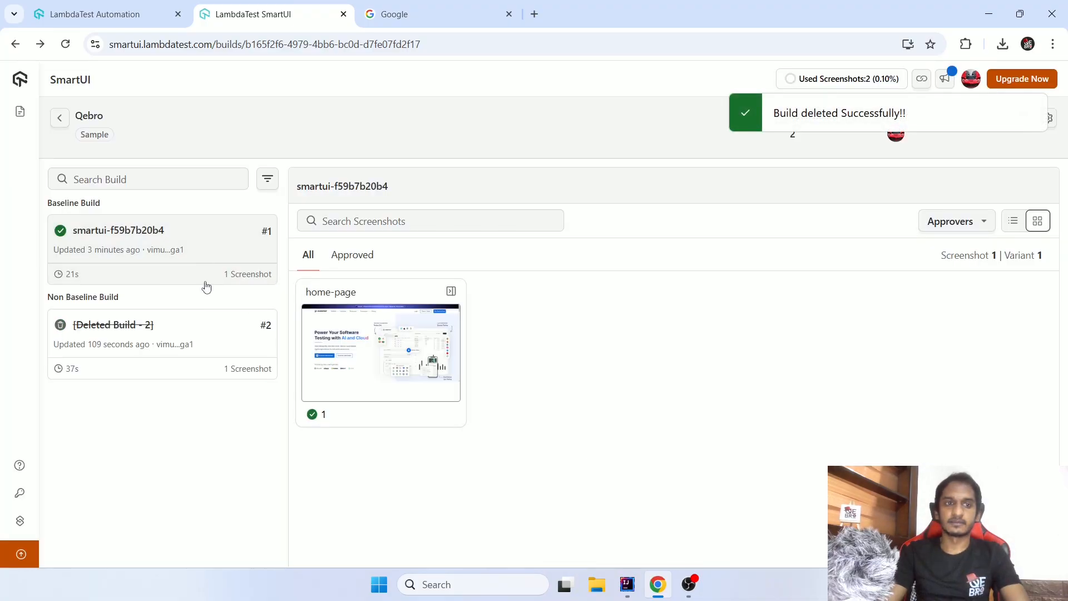
- Select the baseline build, go to the list of all SmartUI projects, and reopen the Qebro project
left_click(209, 253)
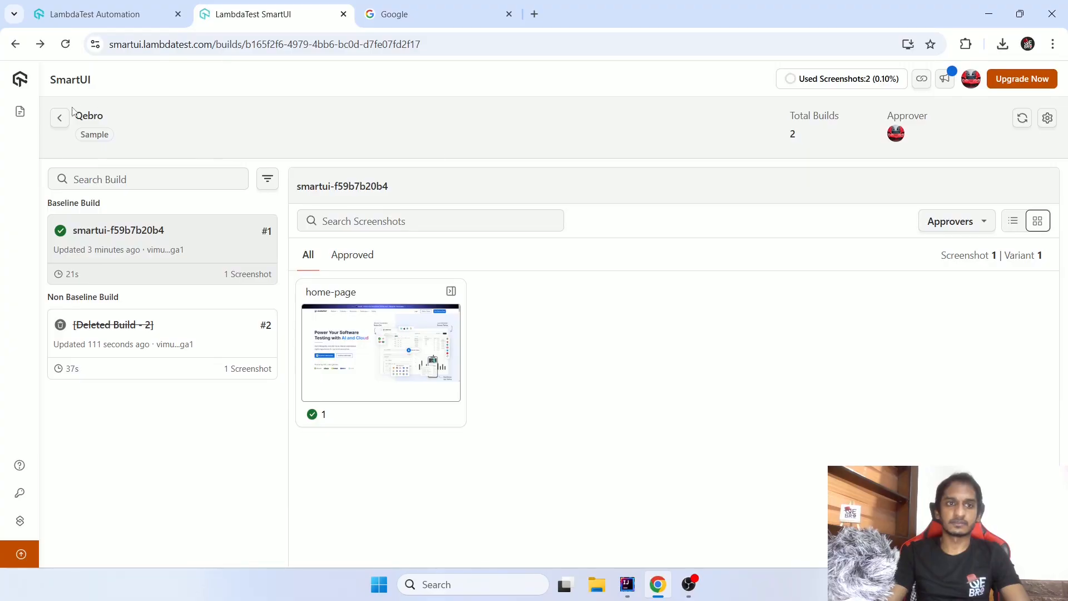
left_click(59, 118)
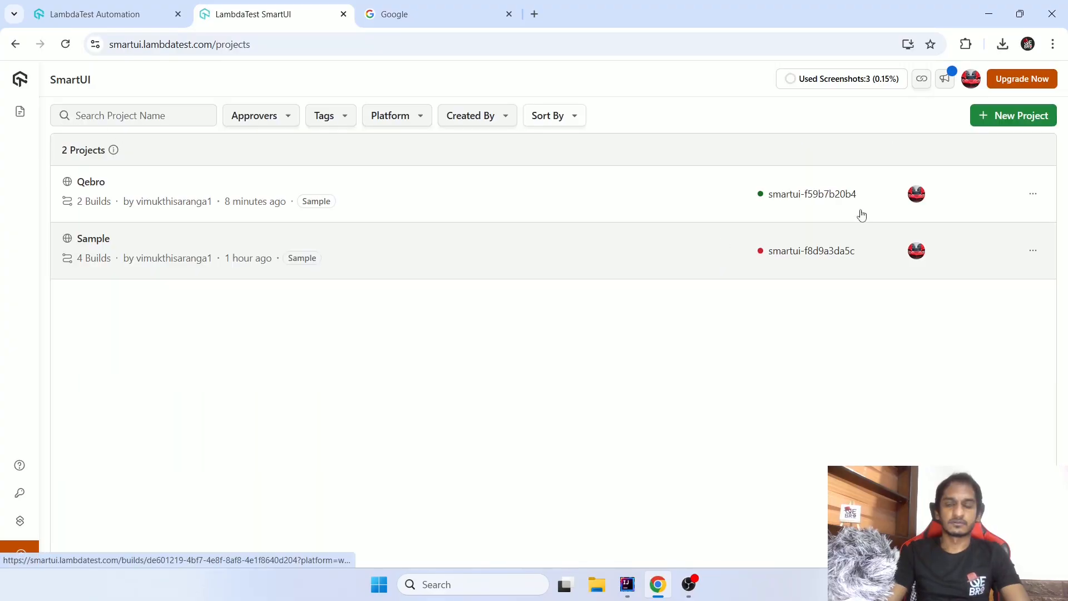
left_click(290, 184)
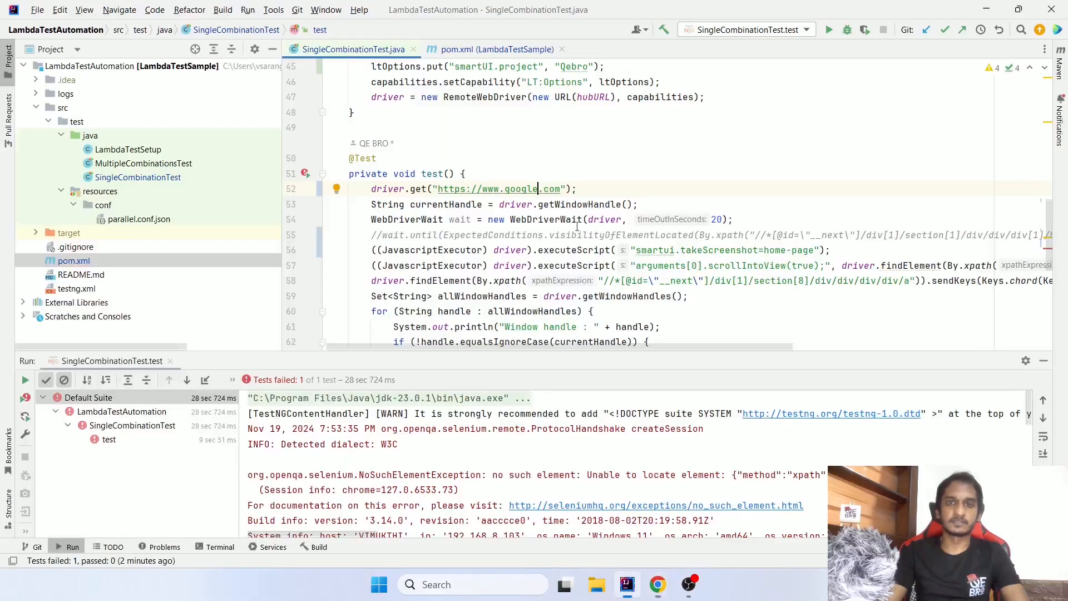
- Switch to IntelliJ IDEA, rerun SingleCombinationTest.test with the google.com URL, and return to the Qebro builds page in Chrome
left_click_drag(482, 189, 554, 185)
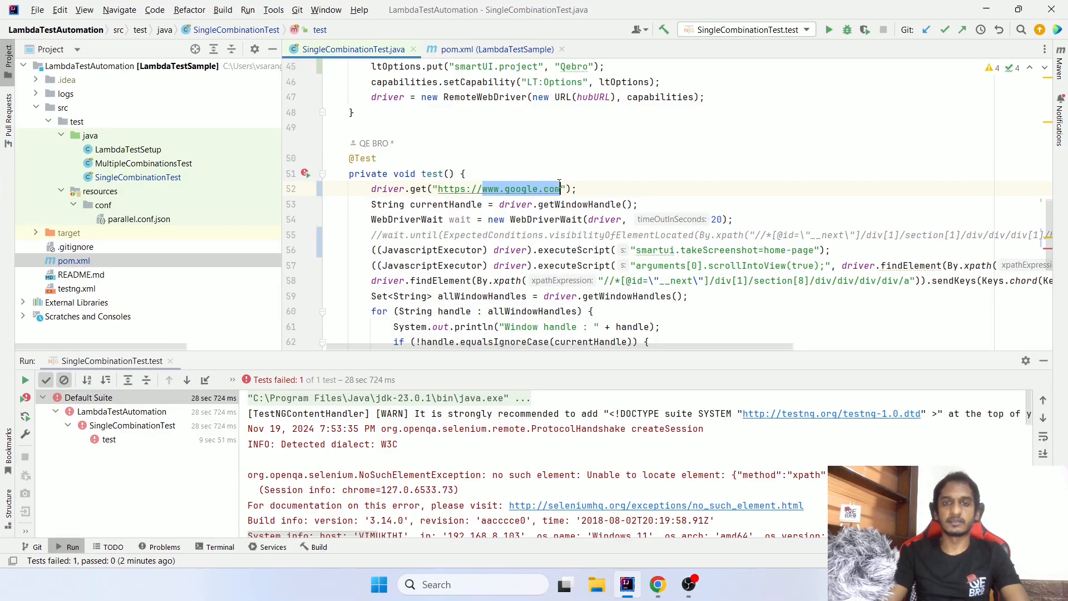
left_click(652, 195)
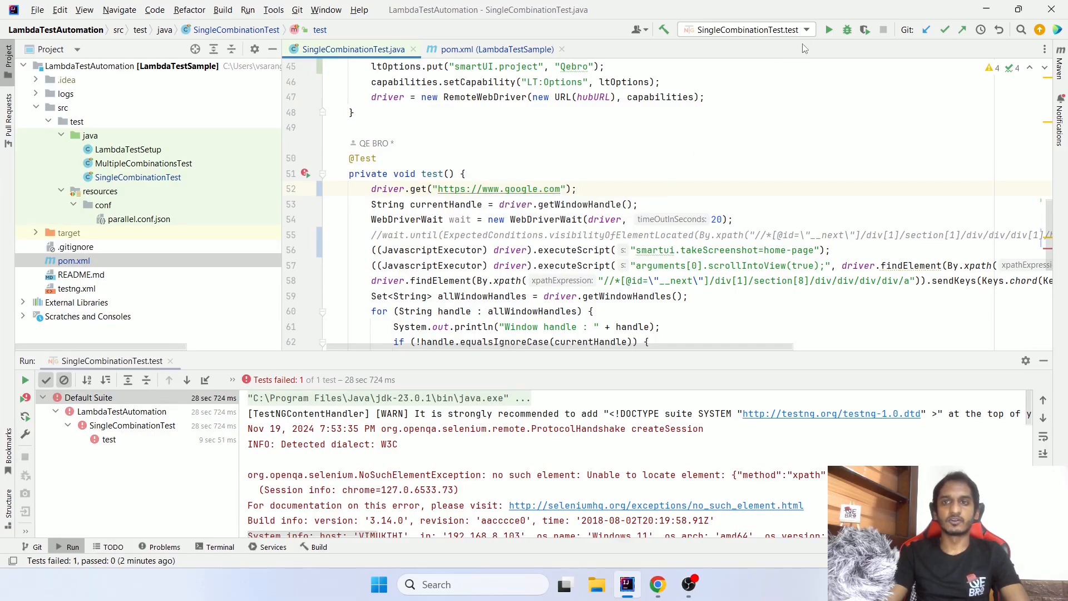
left_click(829, 29)
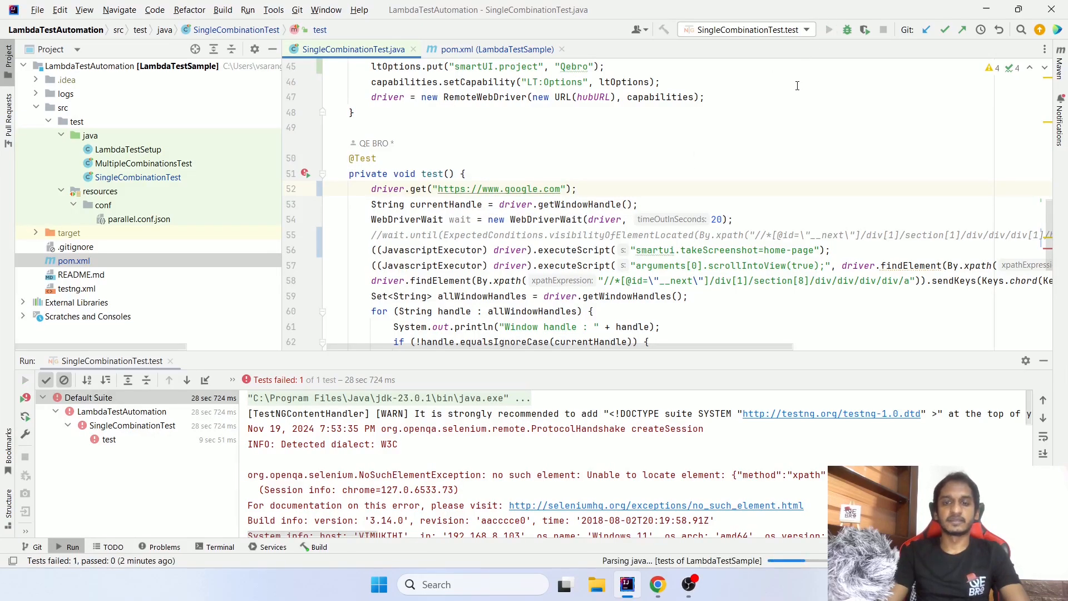
key("alt+Tab")
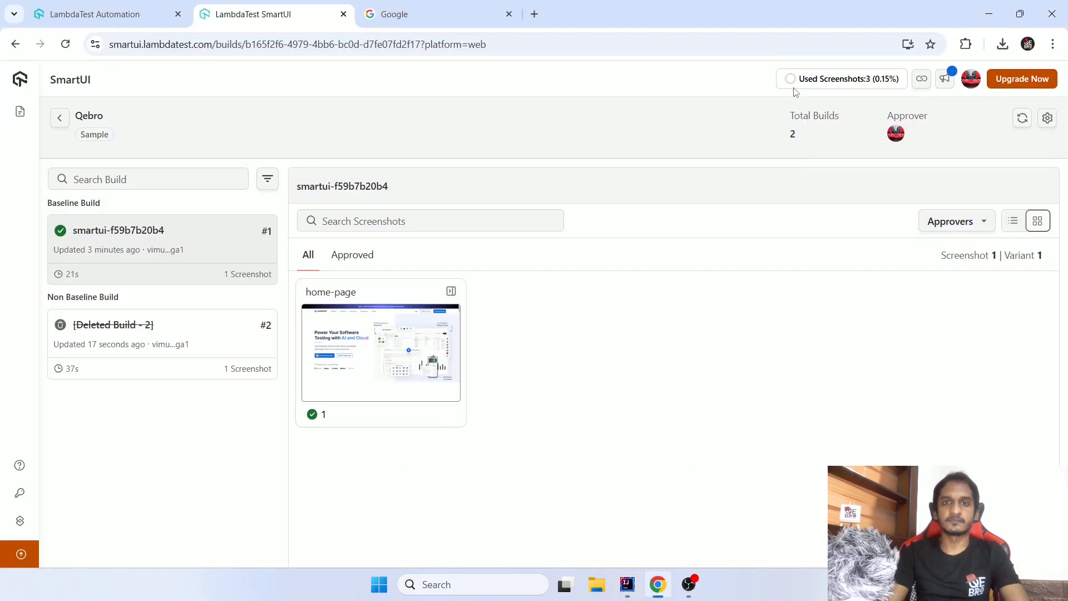
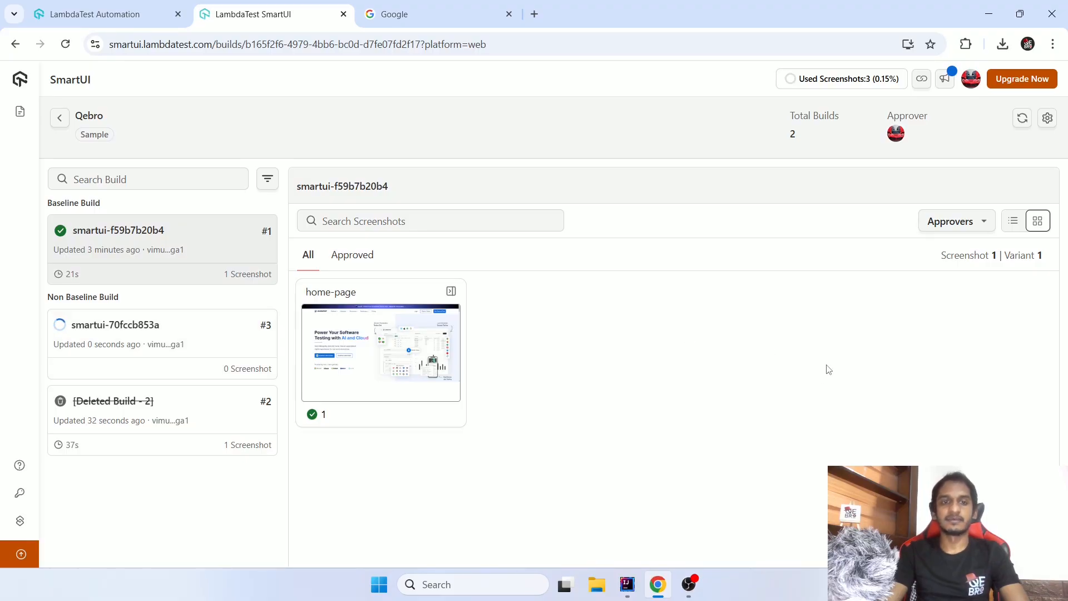
- Check the test run in IntelliJ IDEA, return to Chrome, and open the home-page comparison of build smartui-70fccb853a
left_click(627, 584)
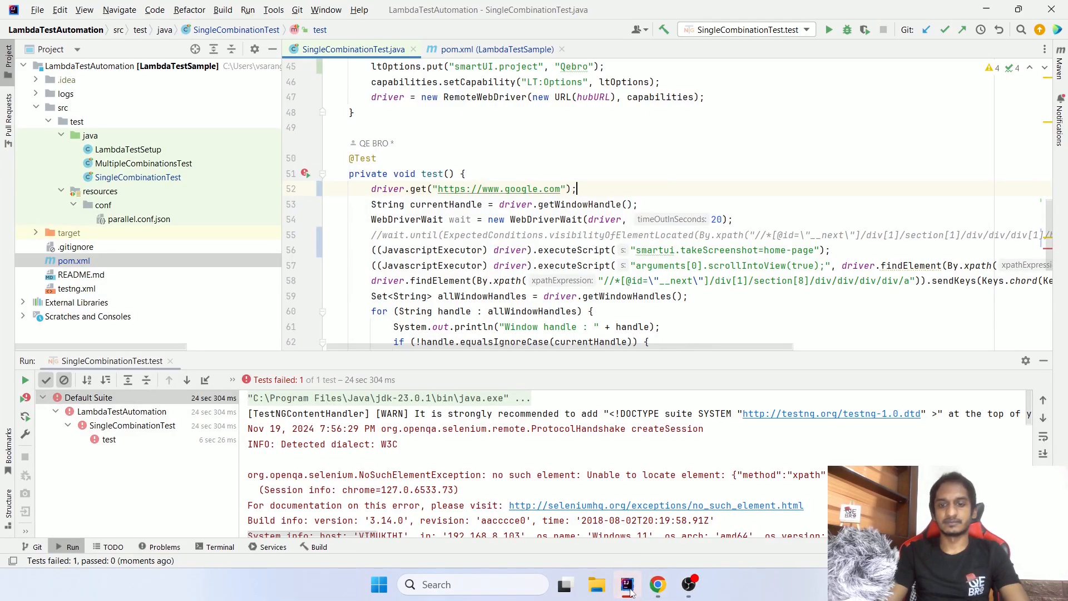
key("alt+Tab")
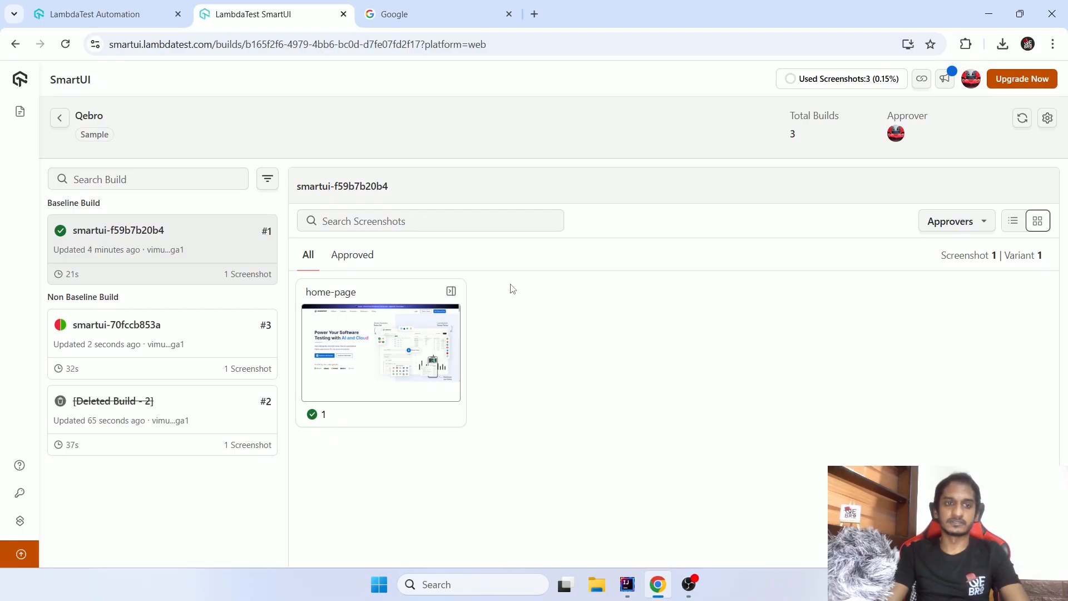
mouse_move(63, 328)
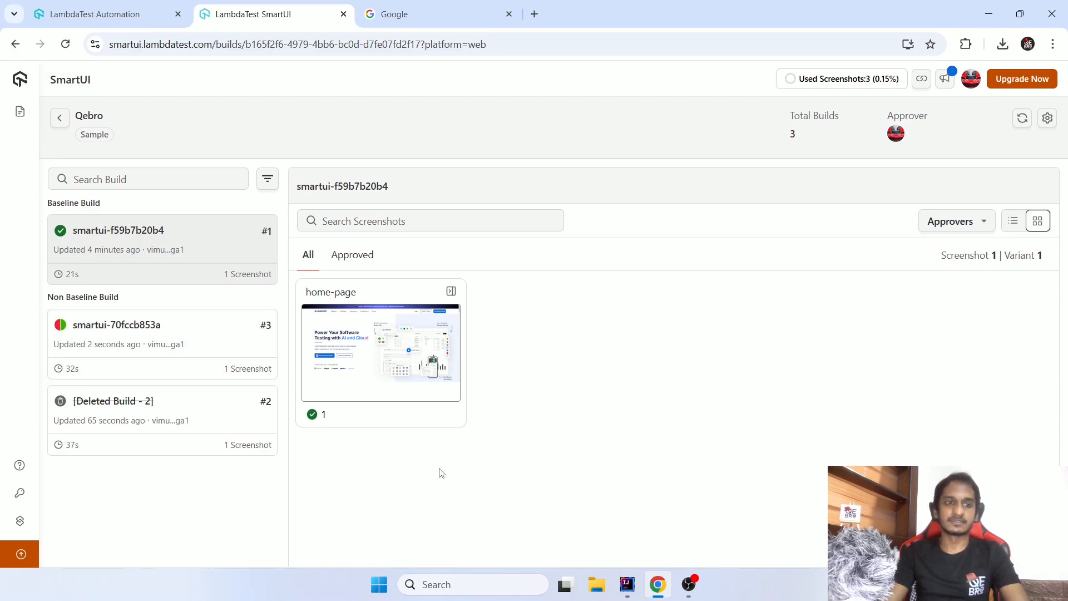
mouse_move(61, 406)
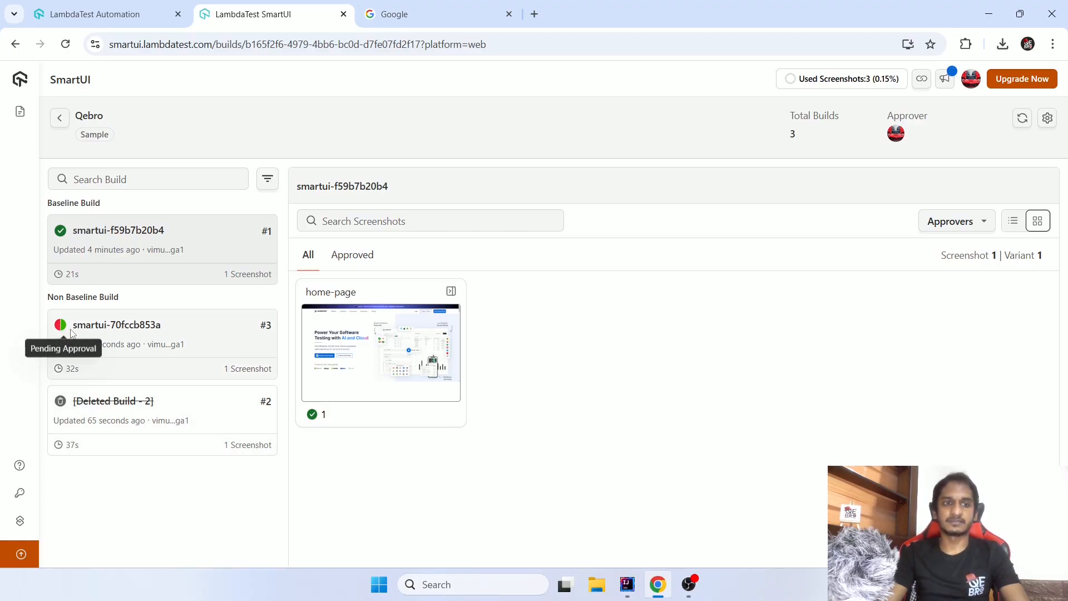
left_click(204, 338)
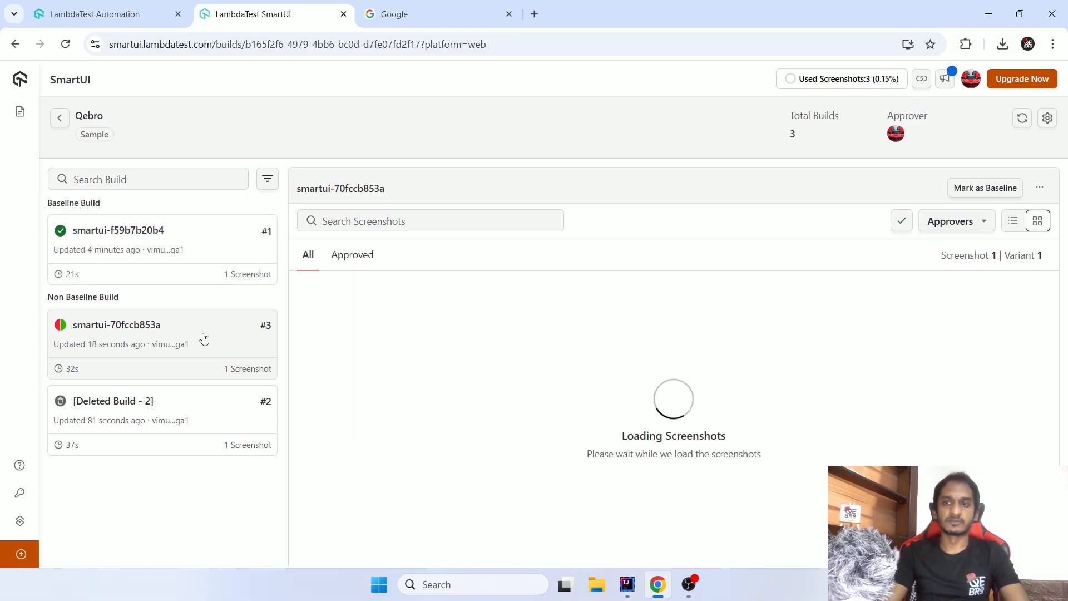
left_click(342, 353)
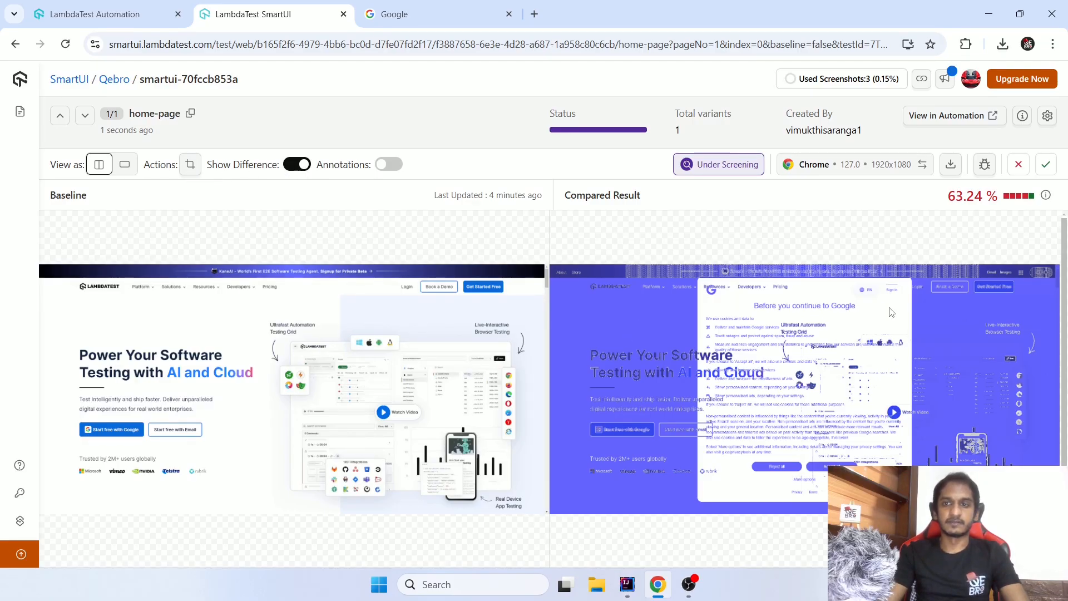
- Show the compared result in single view, toggle the difference overlay off and on, and highlight the mismatch percentage
left_click(124, 164)
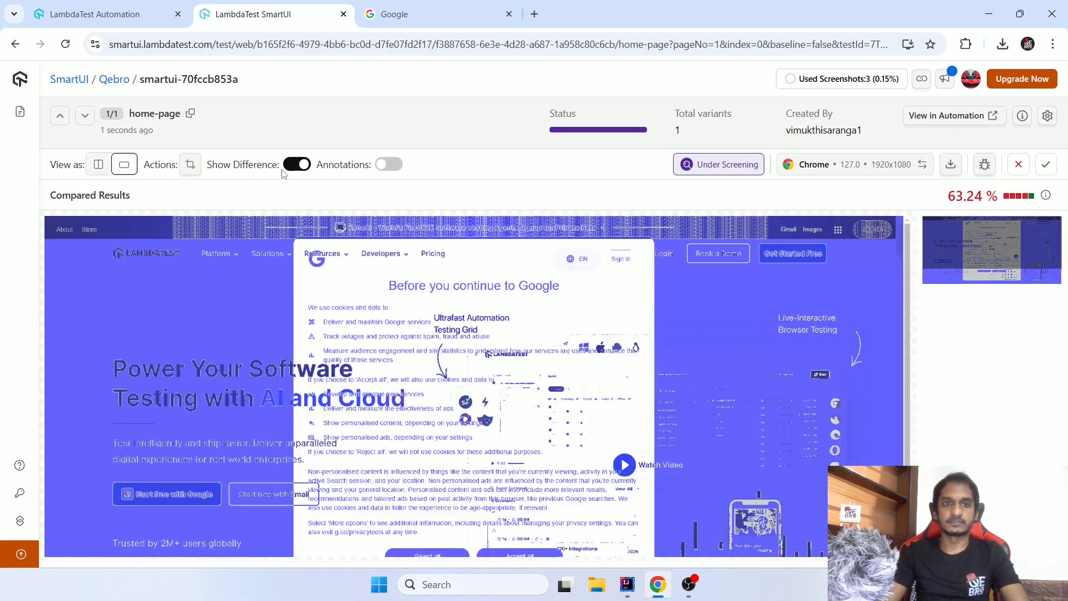
left_click(295, 164)
left_click(295, 165)
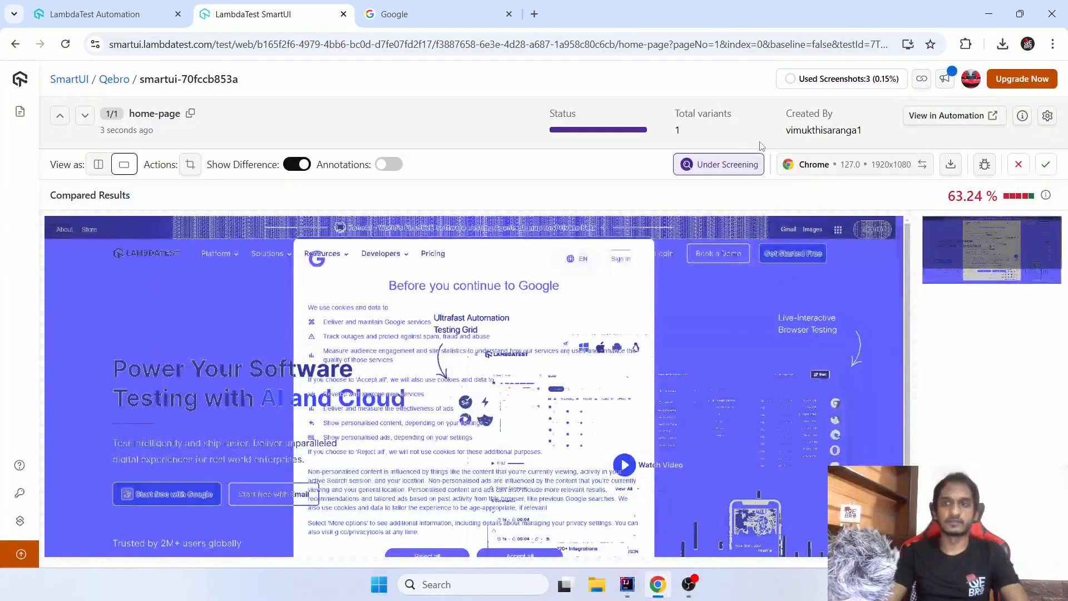
mouse_move(999, 196)
left_mouse_down()
mouse_move(947, 198)
mouse_move(989, 195)
left_mouse_up()
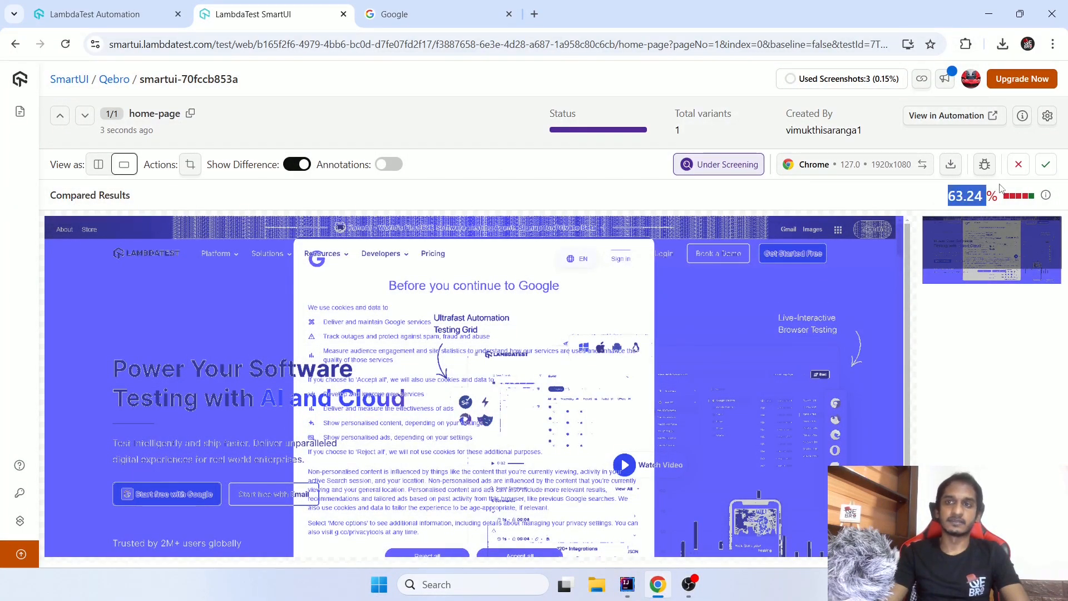
- Return to the Qebro builds and mark build smartui-70fccb853a as the baseline
left_click(15, 45)
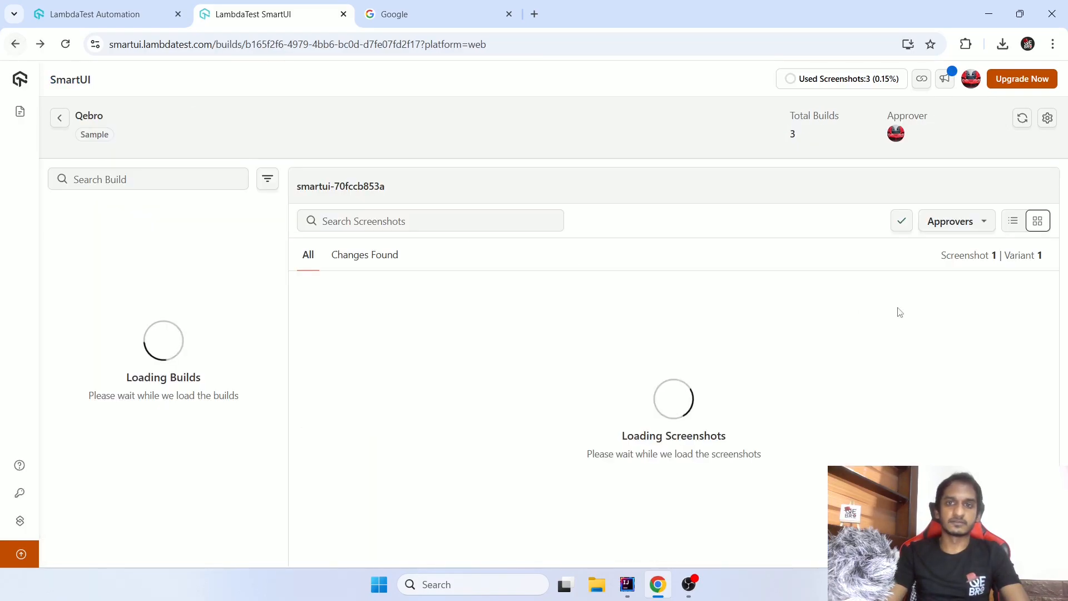
left_click(202, 345)
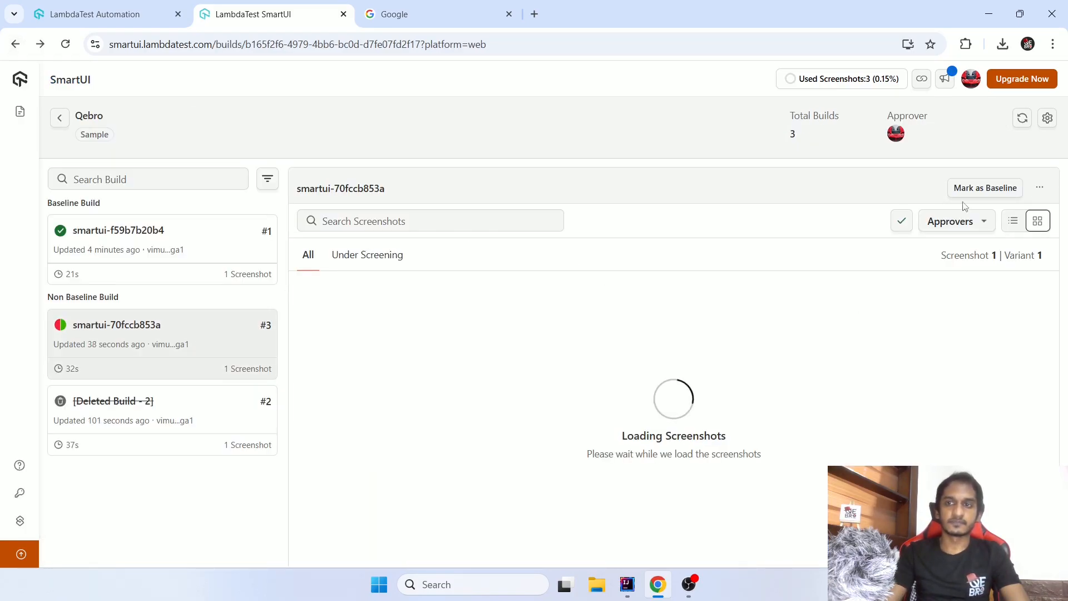
left_click(993, 189)
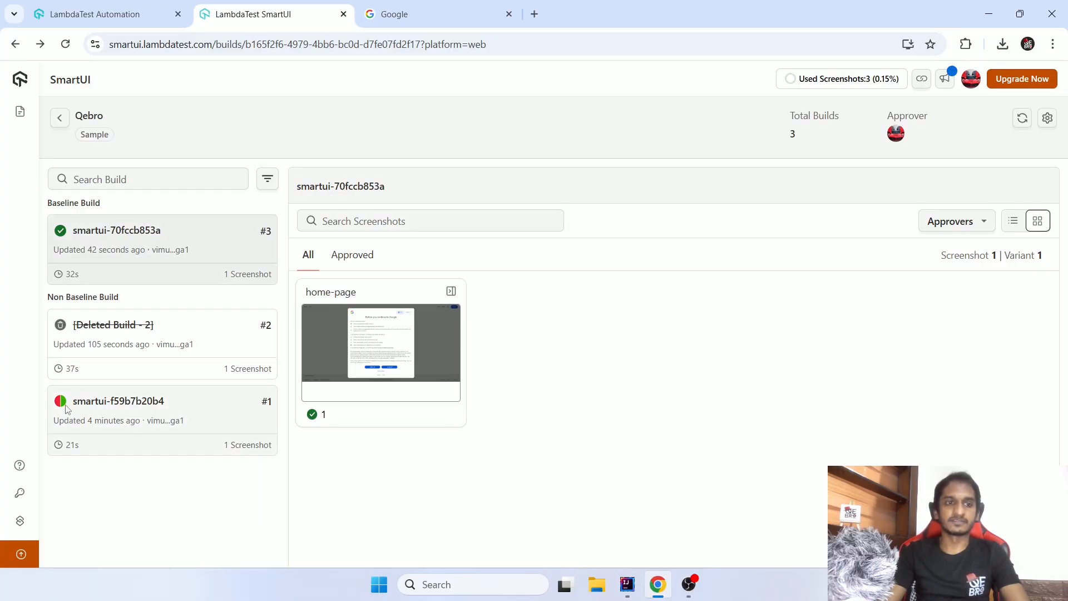
- Delete the former baseline build smartui-f59b7b20b4 from the Qebro project
mouse_move(67, 404)
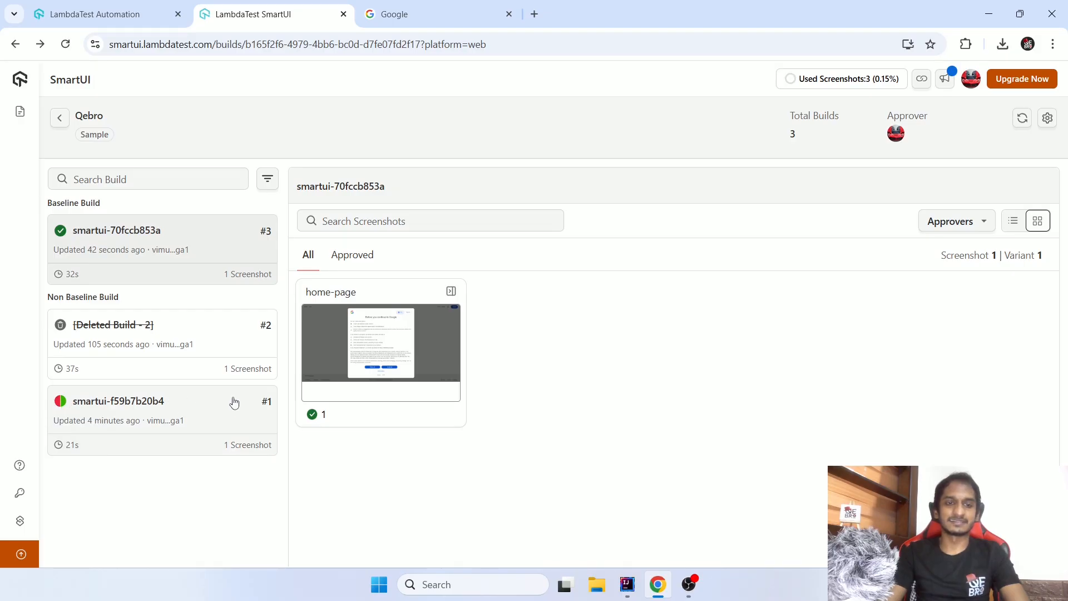
left_click(193, 415)
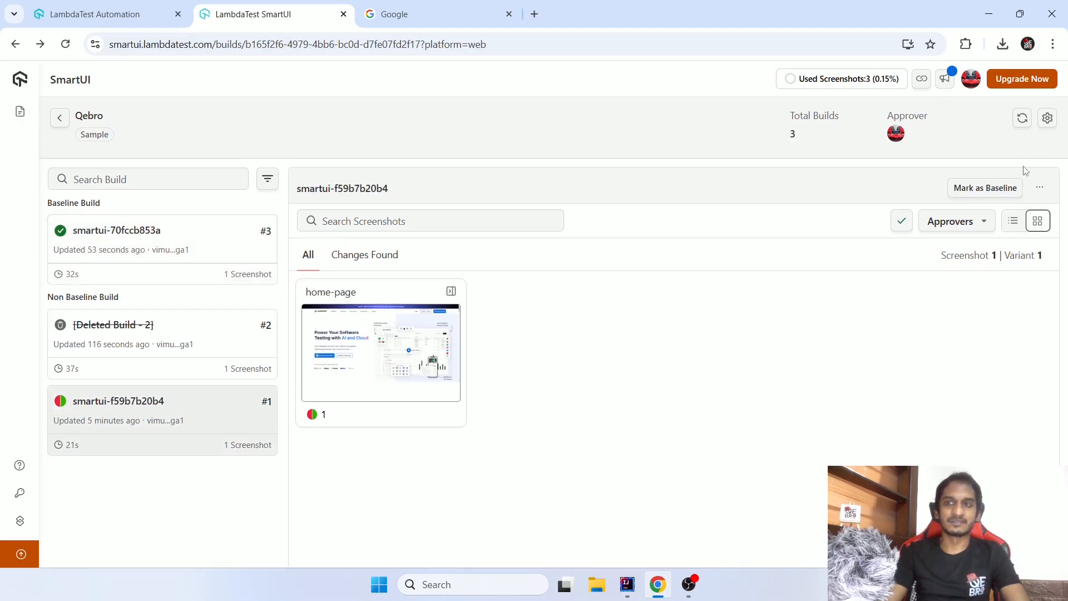
left_click(1038, 189)
left_click(969, 218)
left_click(551, 353)
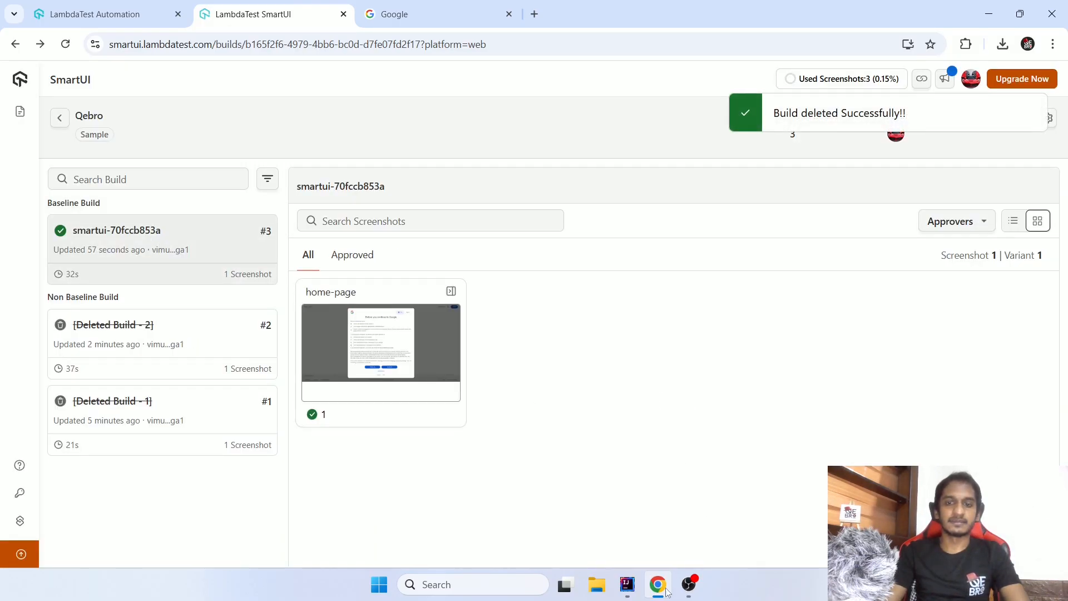
left_click(627, 584)
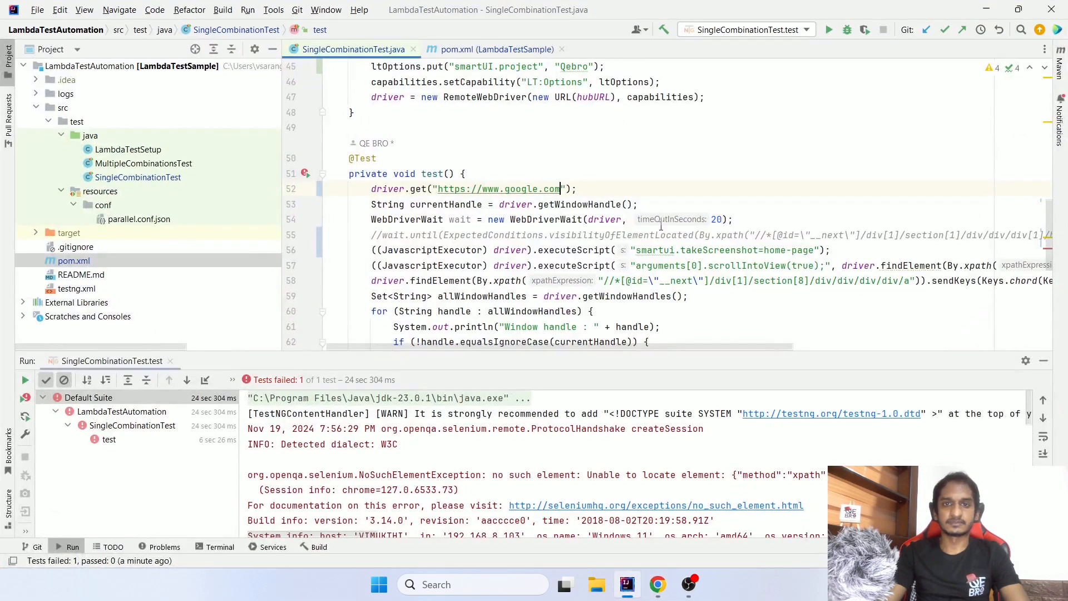
type("?")
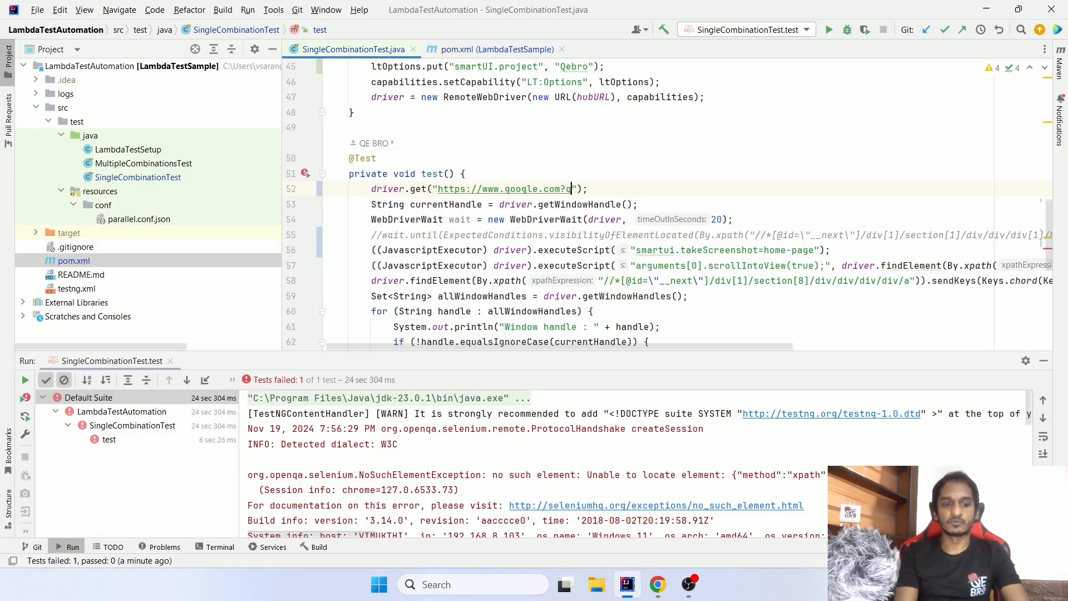
type("q=a")
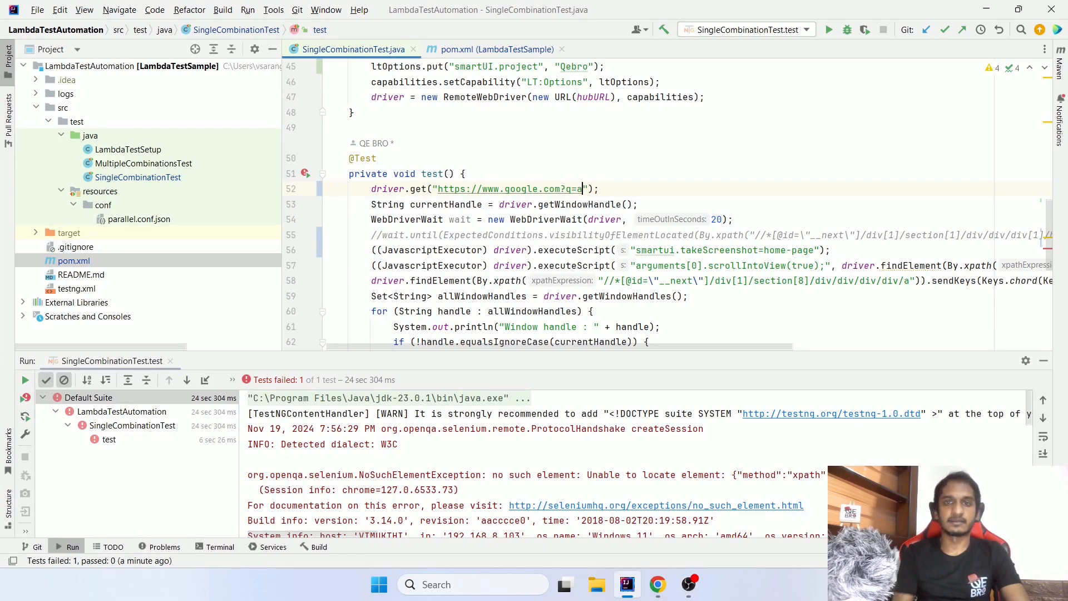
left_click(830, 30)
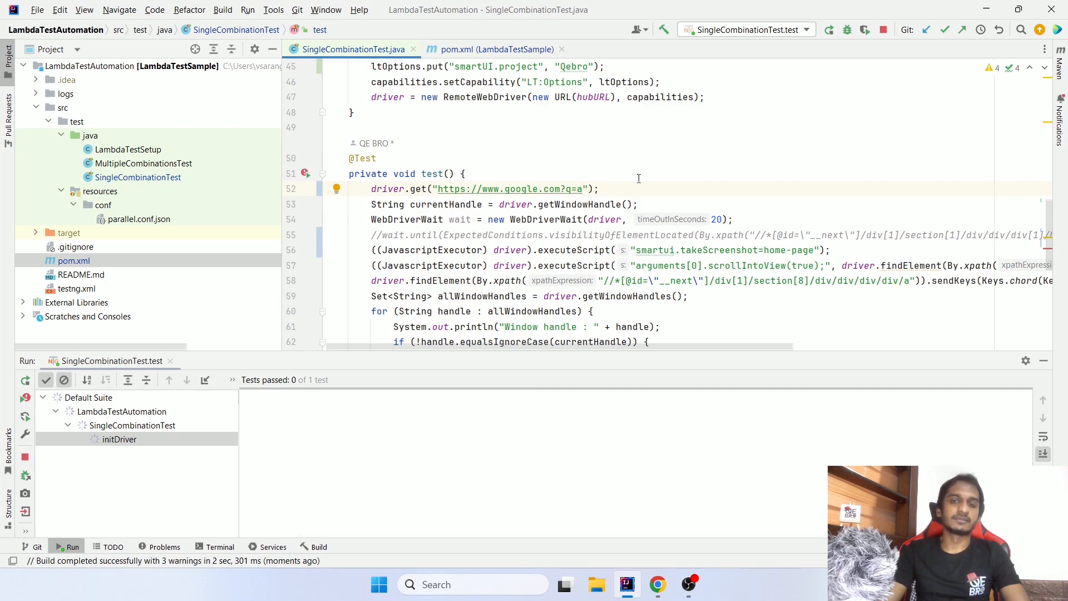
- Switch to Chrome, examine the home-page screenshot of baseline build smartui-70fccb853a, and return to the Qebro builds
key("alt+Tab")
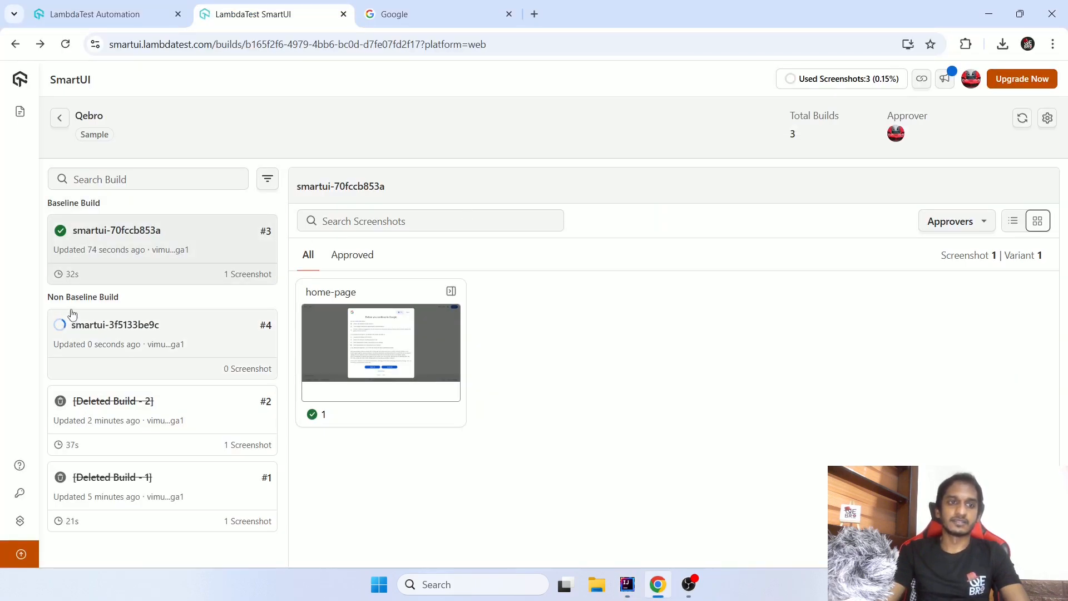
left_click_drag(59, 296, 94, 299)
left_click(132, 340)
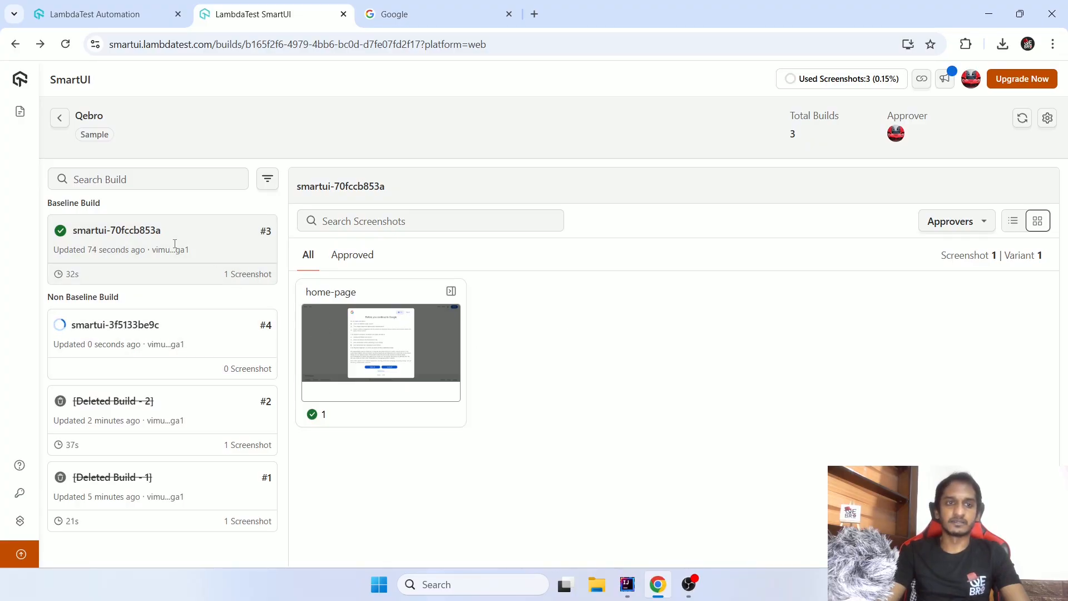
left_click(394, 353)
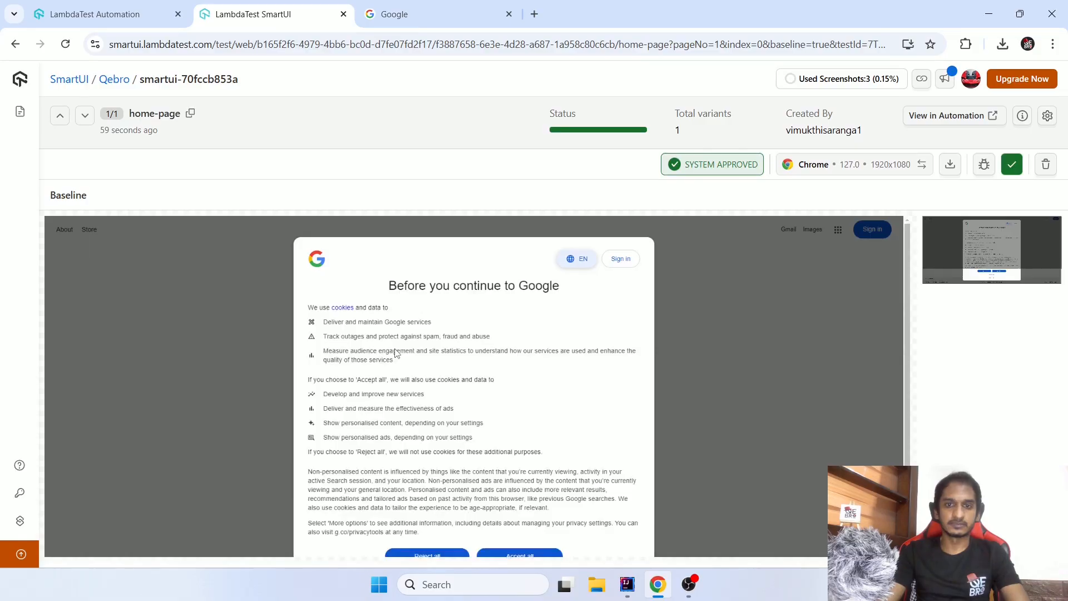
scroll(539, 359, "down", 3)
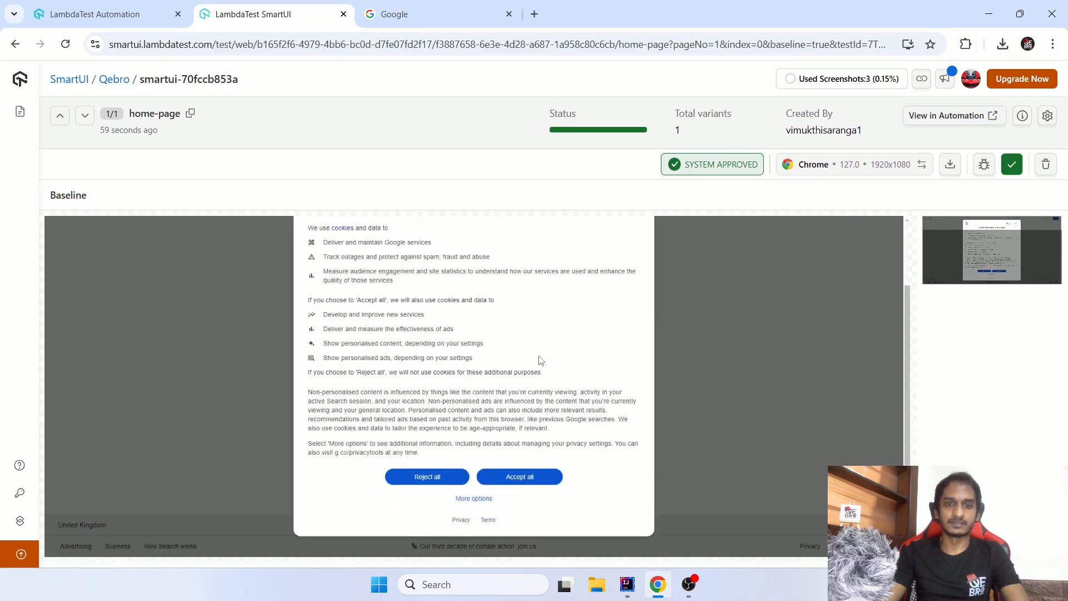
scroll(539, 359, "up", 3)
scroll(579, 405, "down", 3)
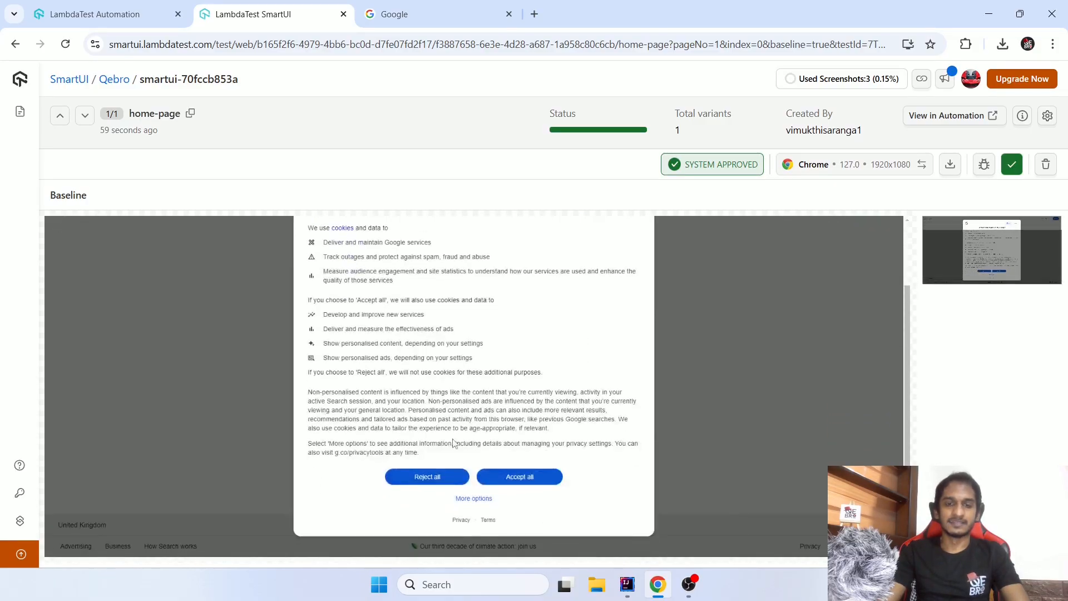
scroll(453, 444, "up", 3)
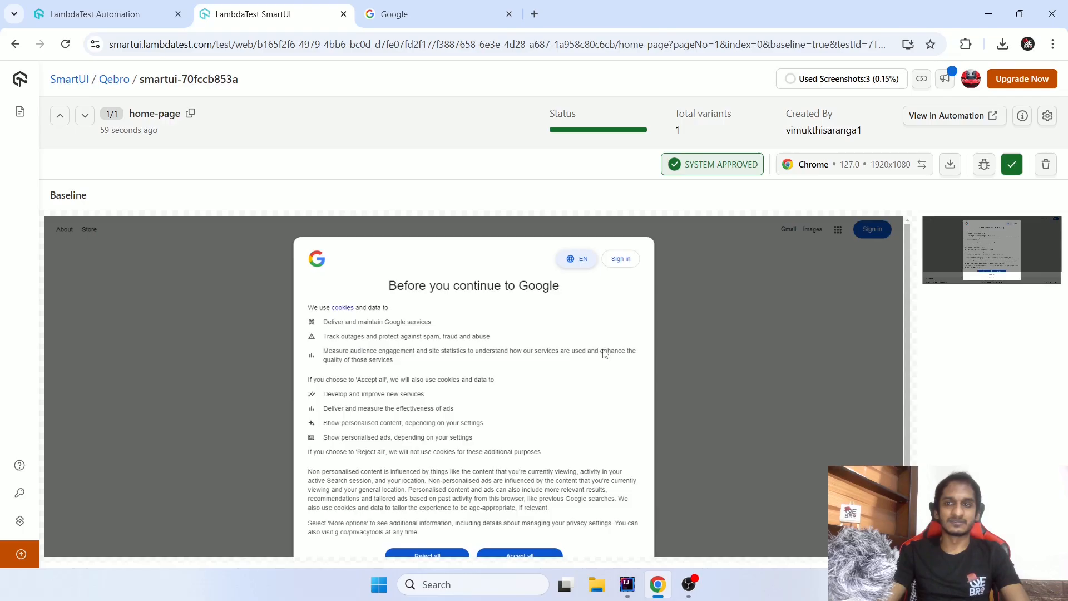
left_click(16, 44)
left_click(15, 44)
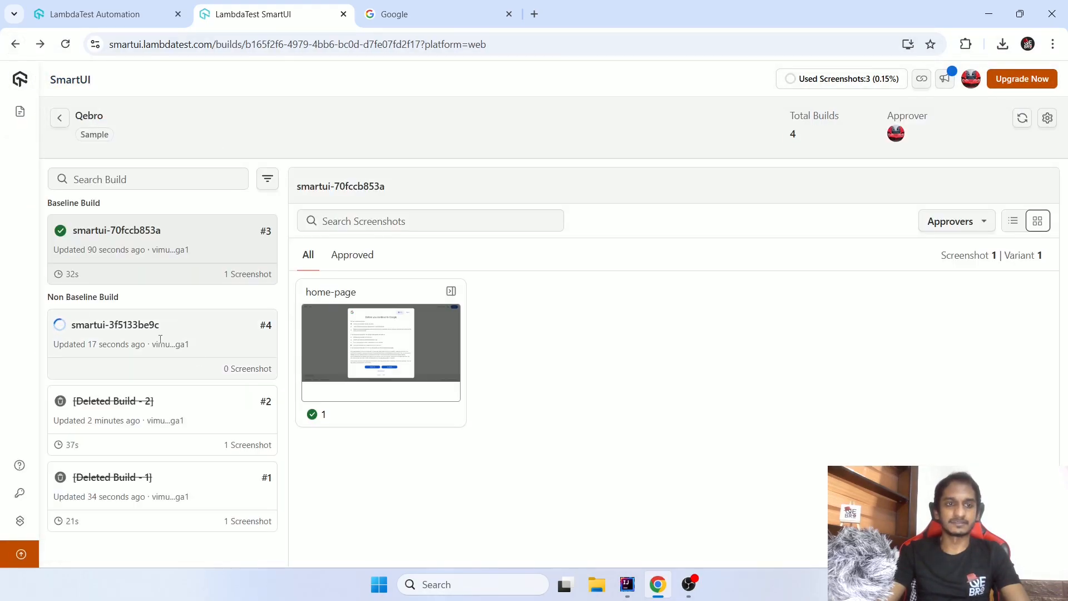
- Check the test list in LambdaTest Automation, then open the home-page comparison of SmartUI build smartui-3f5133be9c
left_click(106, 15)
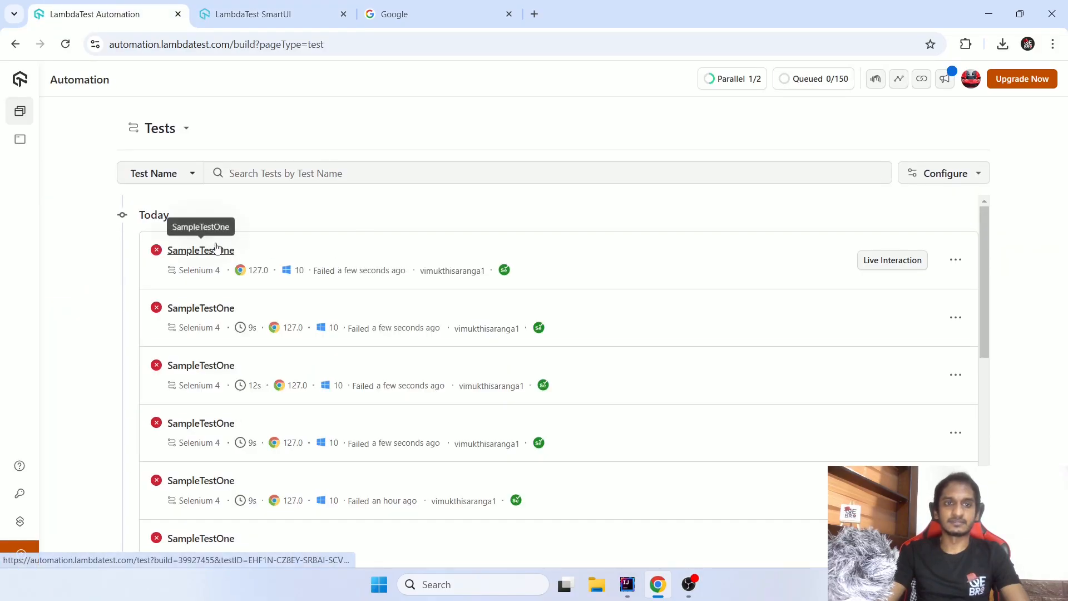
left_click(228, 16)
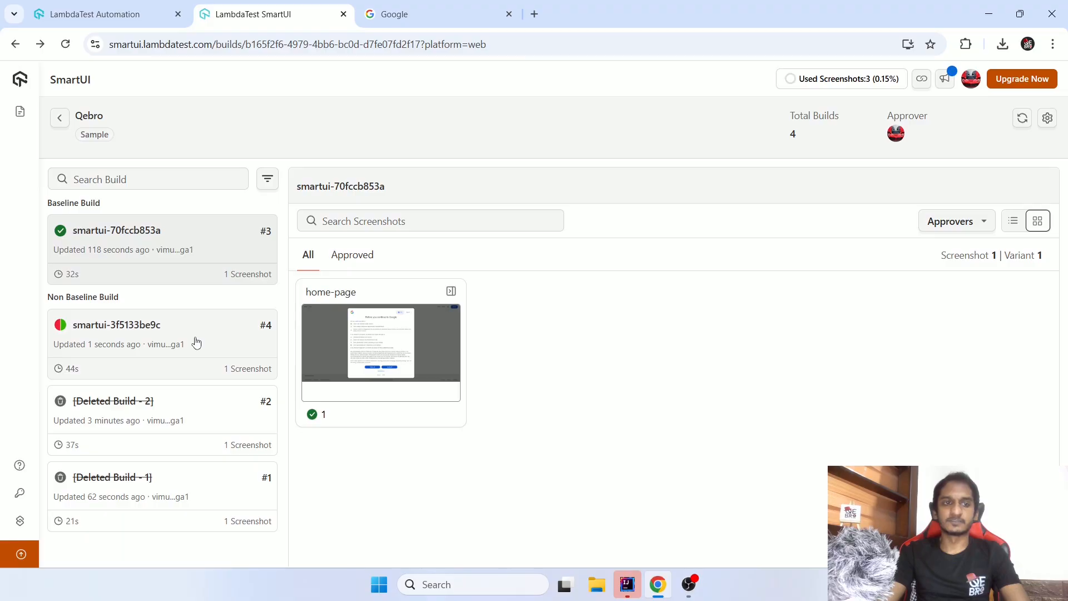
left_click(204, 342)
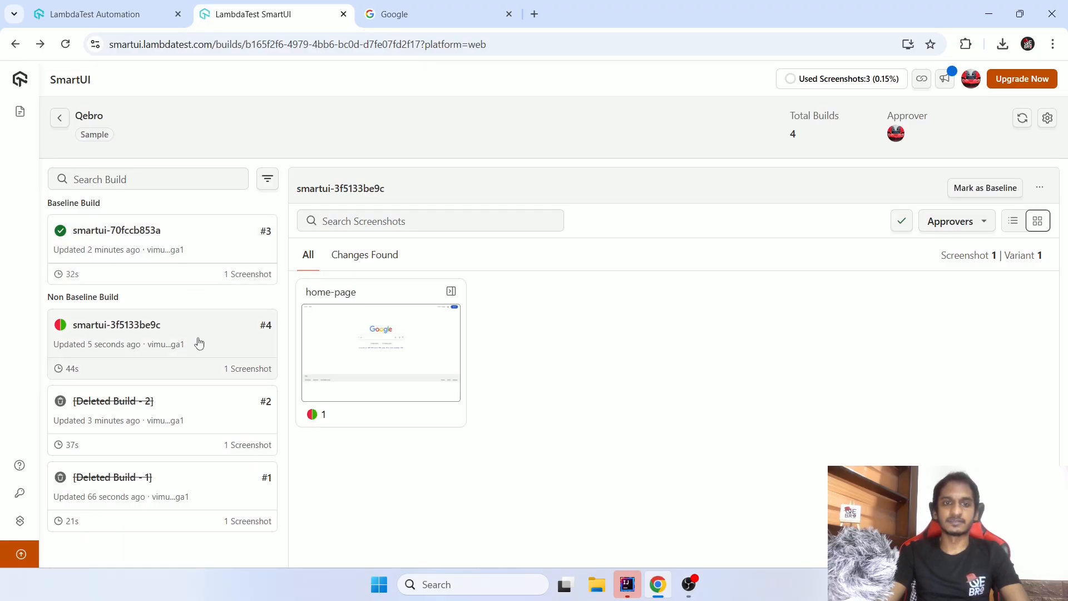
left_click(325, 351)
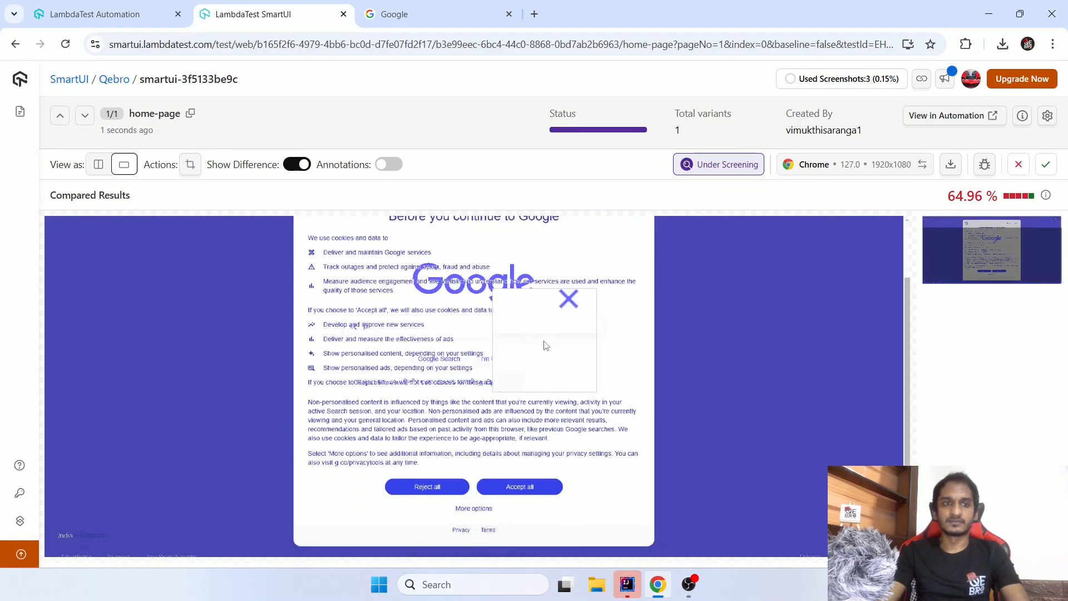
- Compare the screenshots side by side and in single view, toggling the difference overlay and leaving it on
left_click(97, 165)
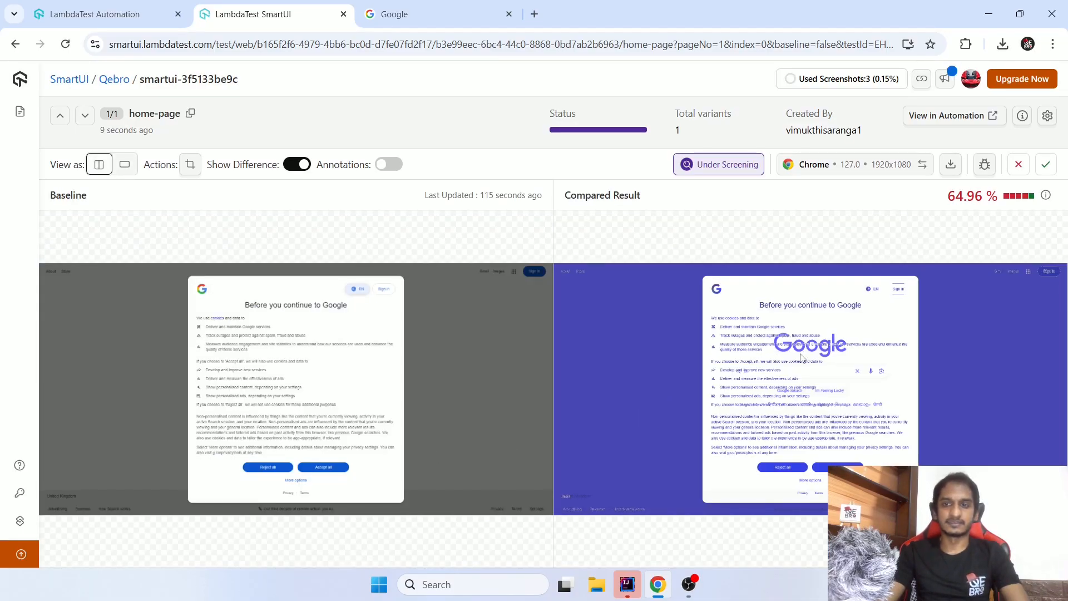
left_click(124, 164)
left_click(294, 165)
left_click(295, 166)
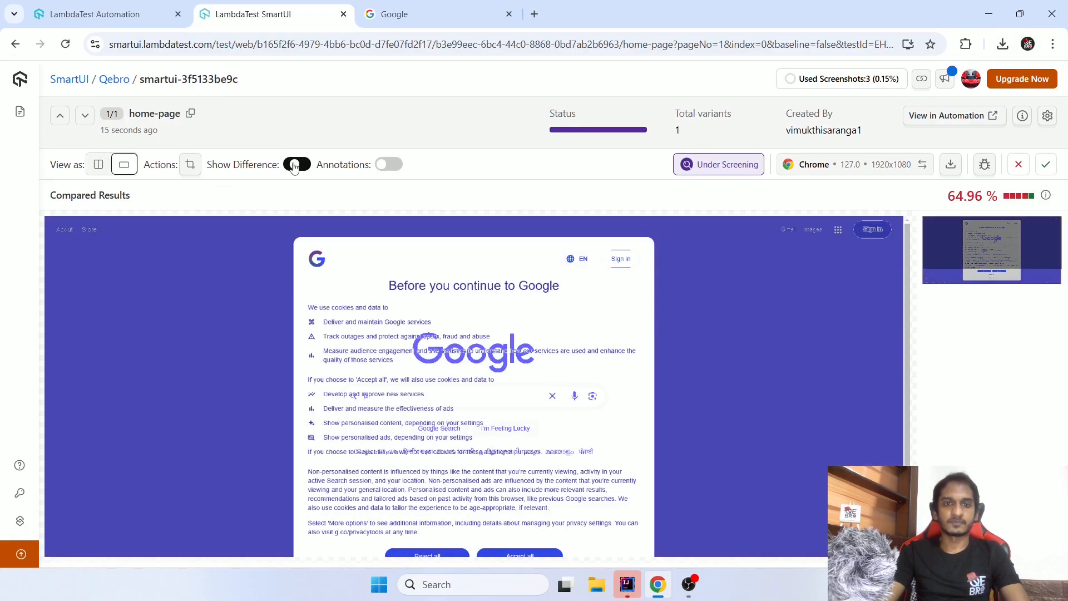
left_click(294, 165)
left_click(295, 166)
left_click(295, 166)
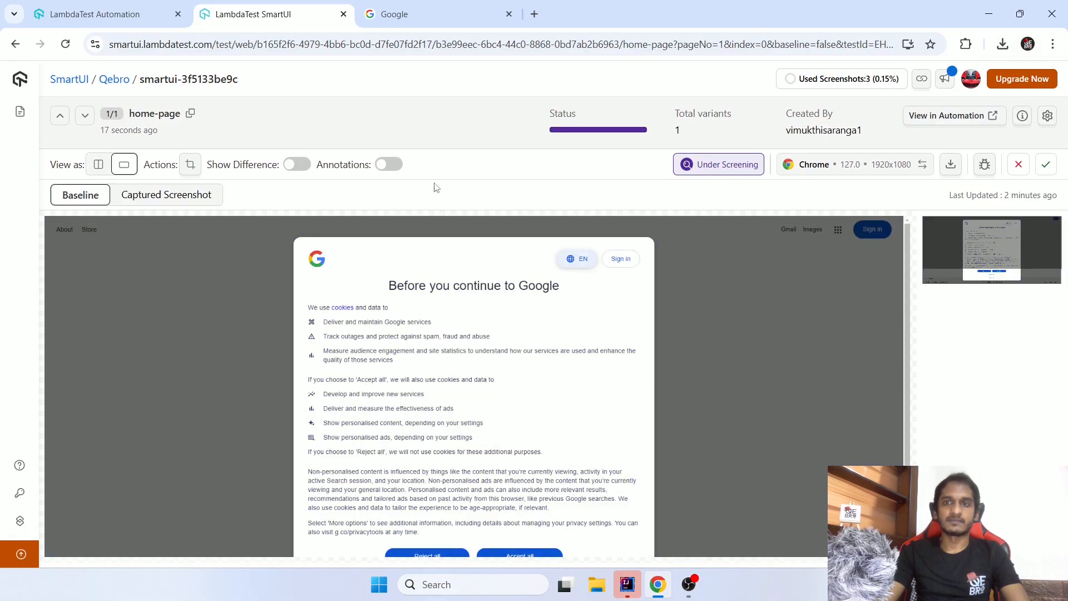
left_click(301, 167)
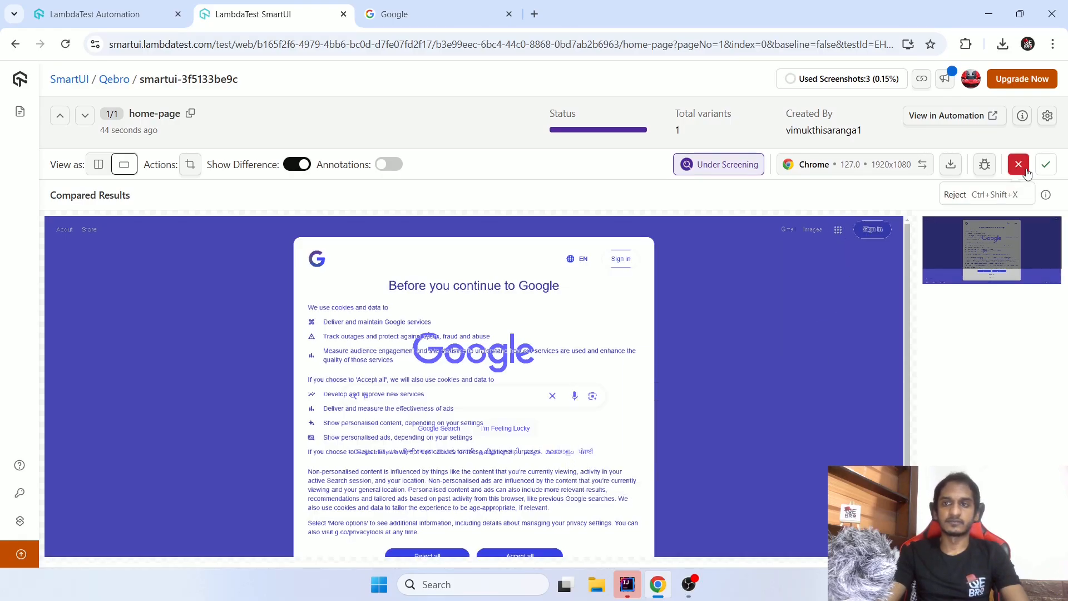
- View the bug logging integrations and the LambdaTest issue creation form for the home-page comparison, closing both without creating an issue
left_click(983, 165)
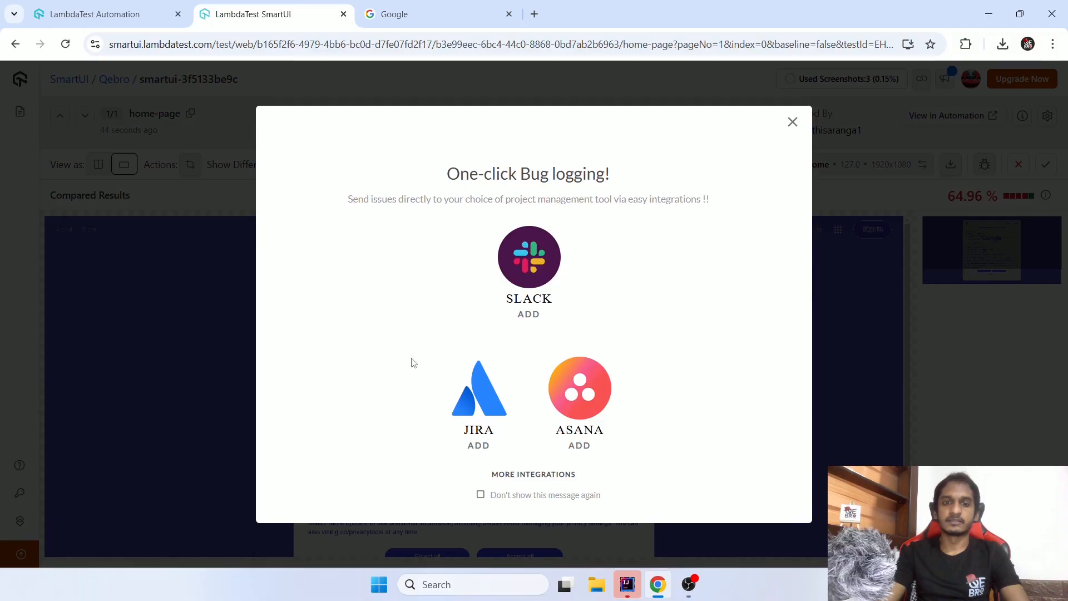
left_click(792, 124)
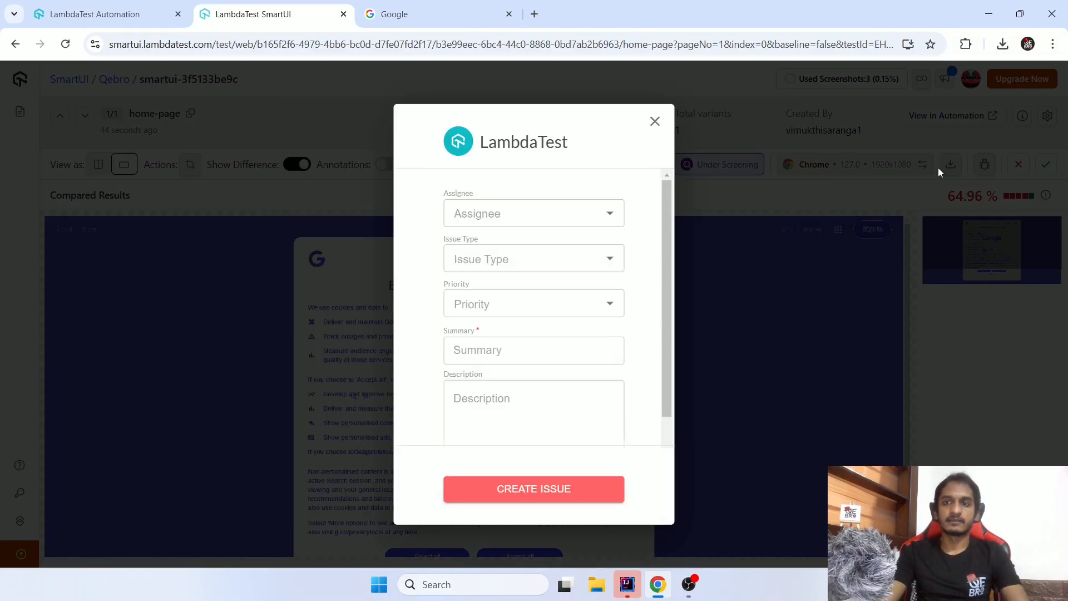
left_click(656, 123)
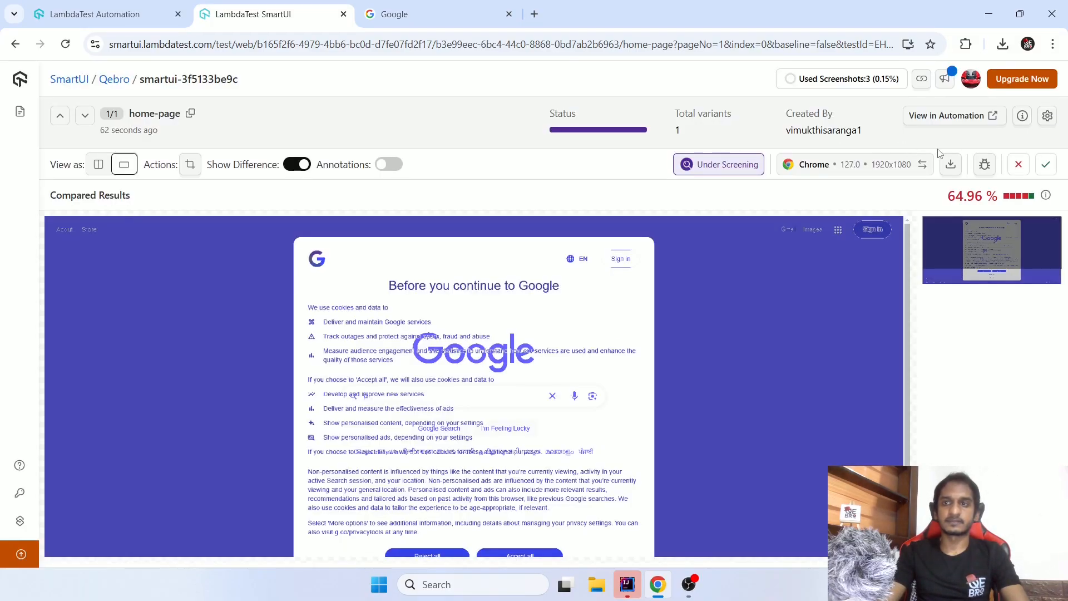
- Reject the home-page screenshot of build smartui-3f5133be9c and return to the Qebro builds
left_click(1021, 166)
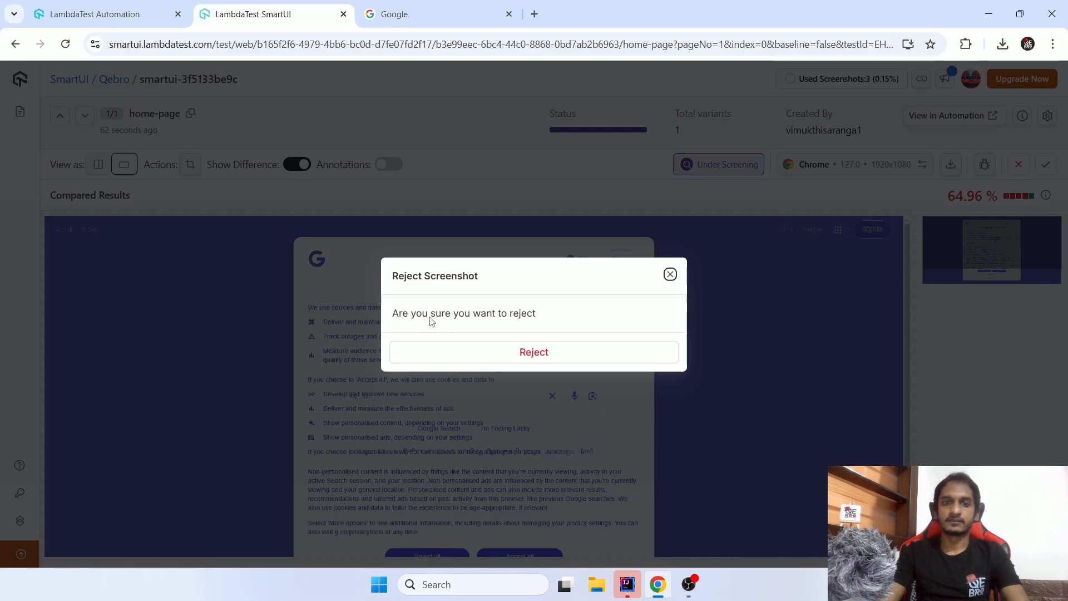
left_click(511, 361)
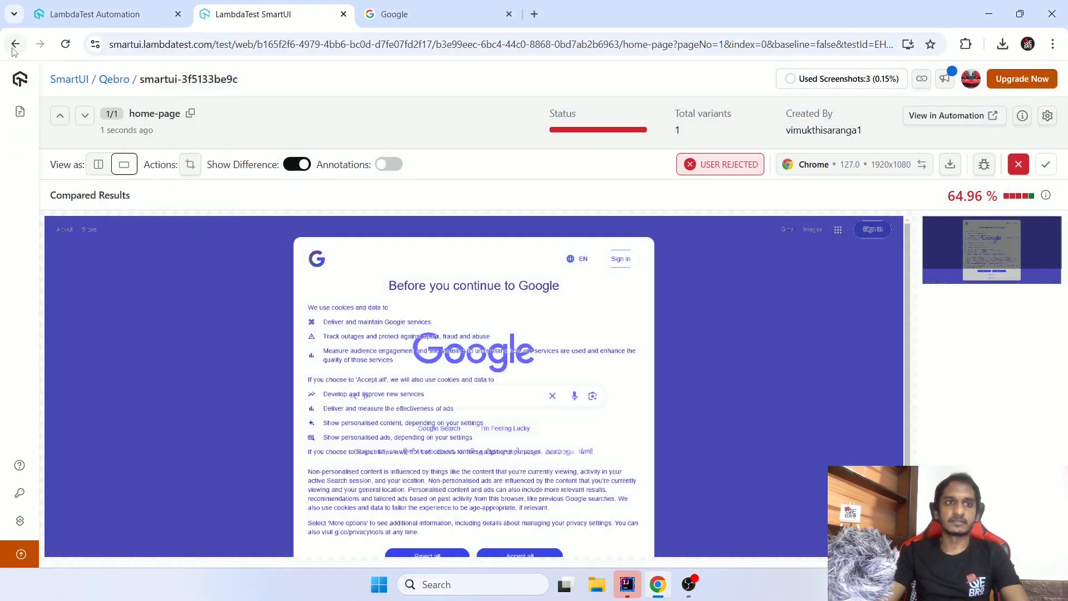
left_click(16, 44)
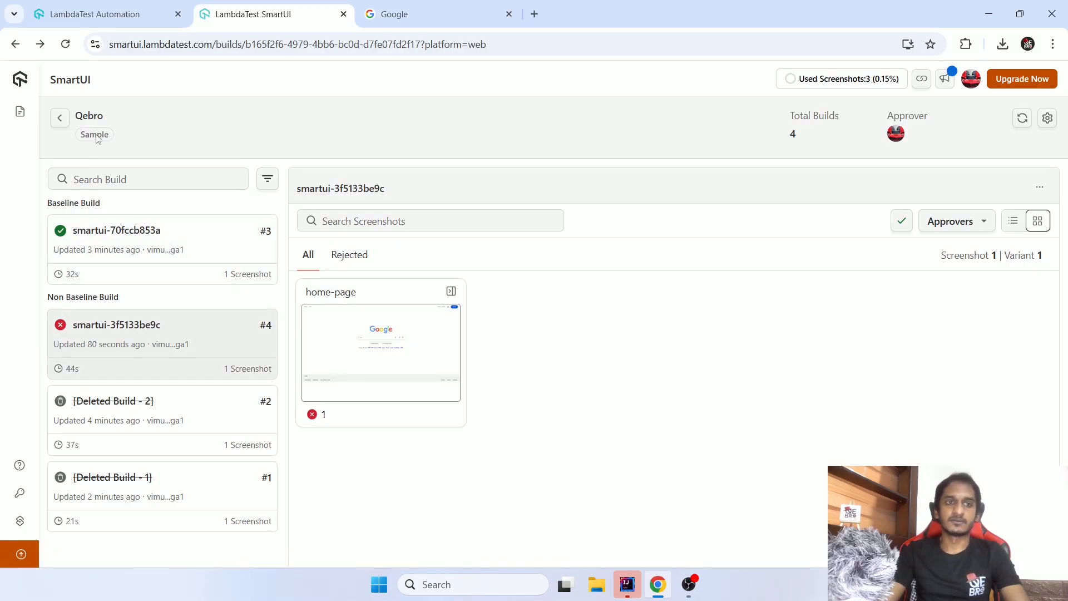
left_click_drag(114, 83, 64, 84)
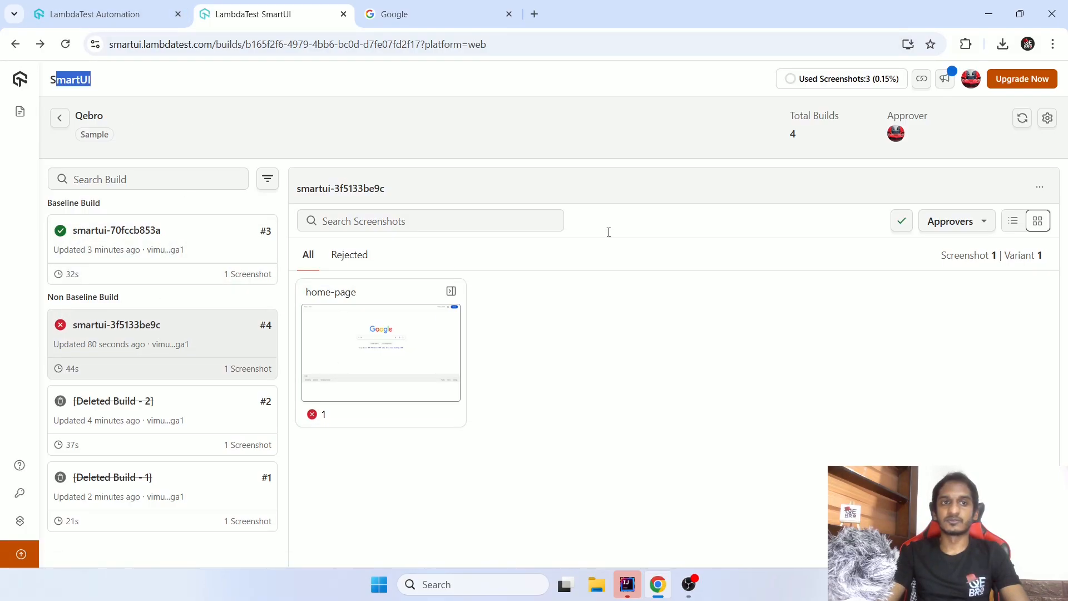
left_click(746, 332)
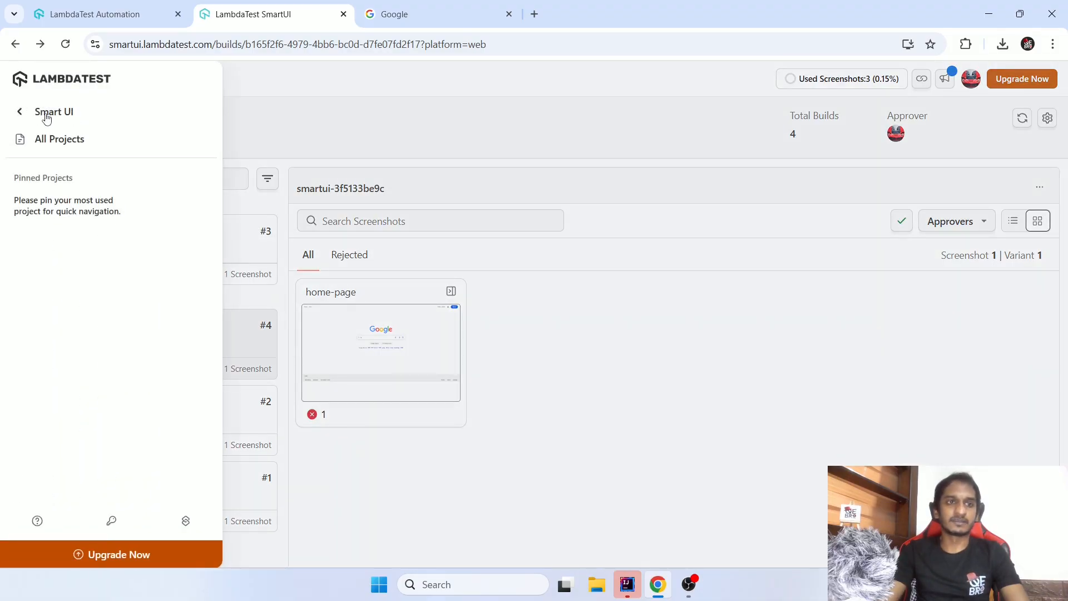
- Look through the LambdaTest product navigation, including the More Tools entries, and return to the main list
left_click(46, 117)
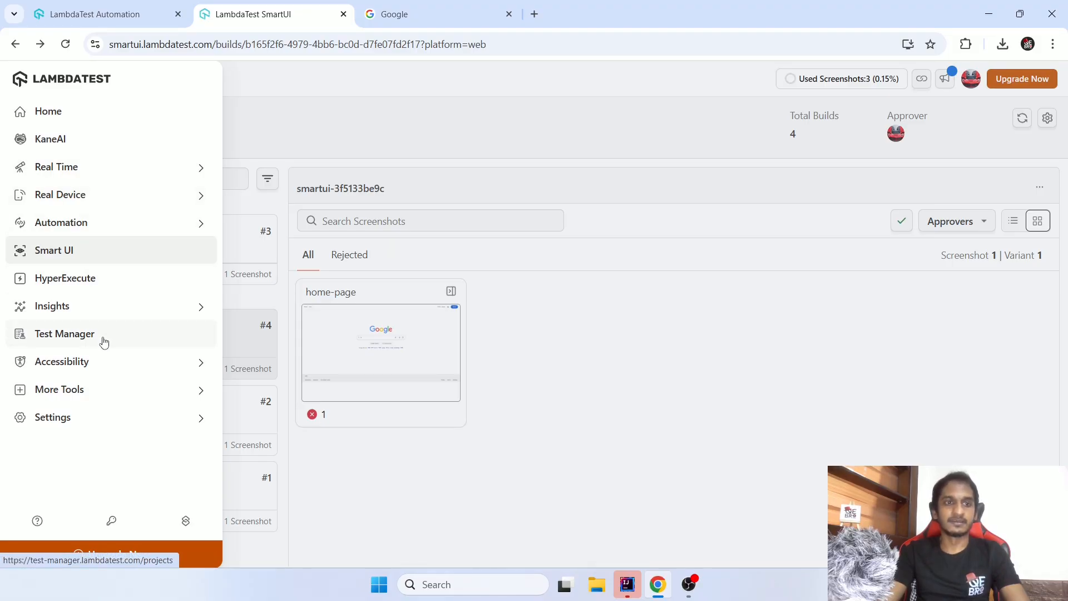
left_click(76, 394)
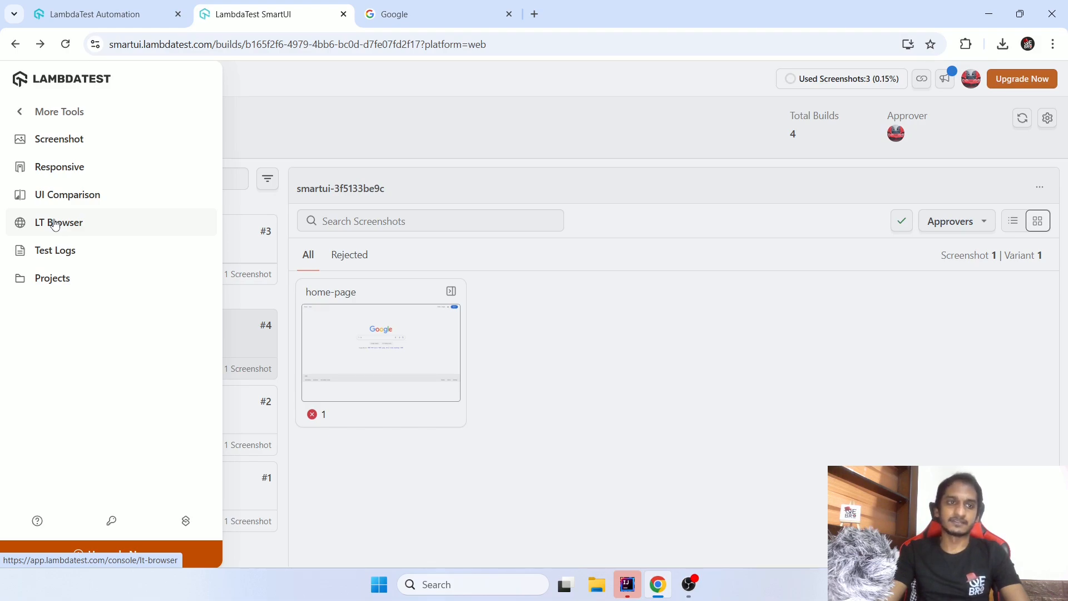
left_click(59, 112)
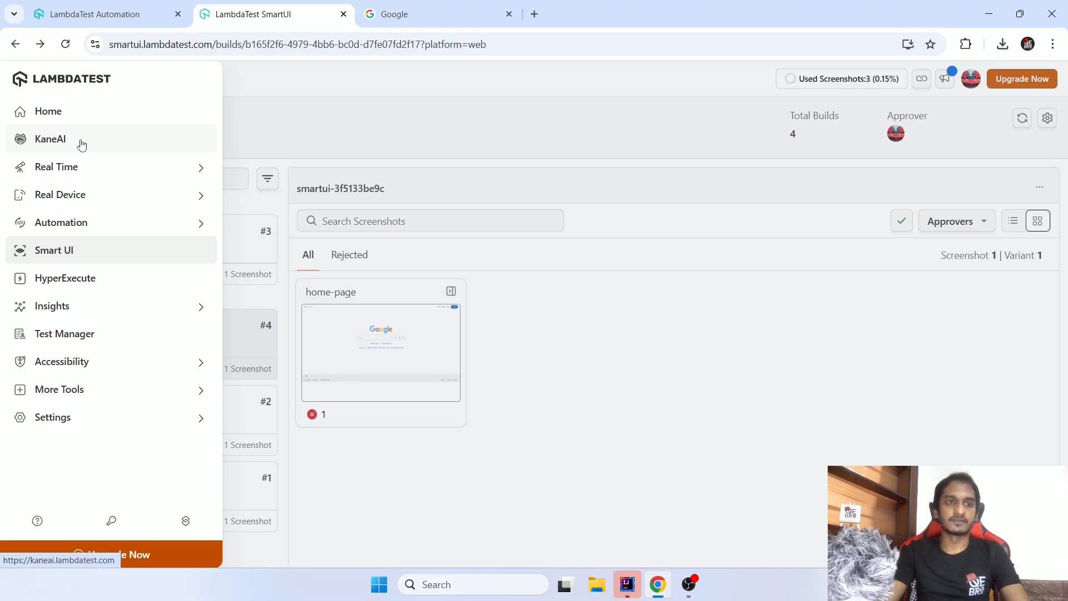